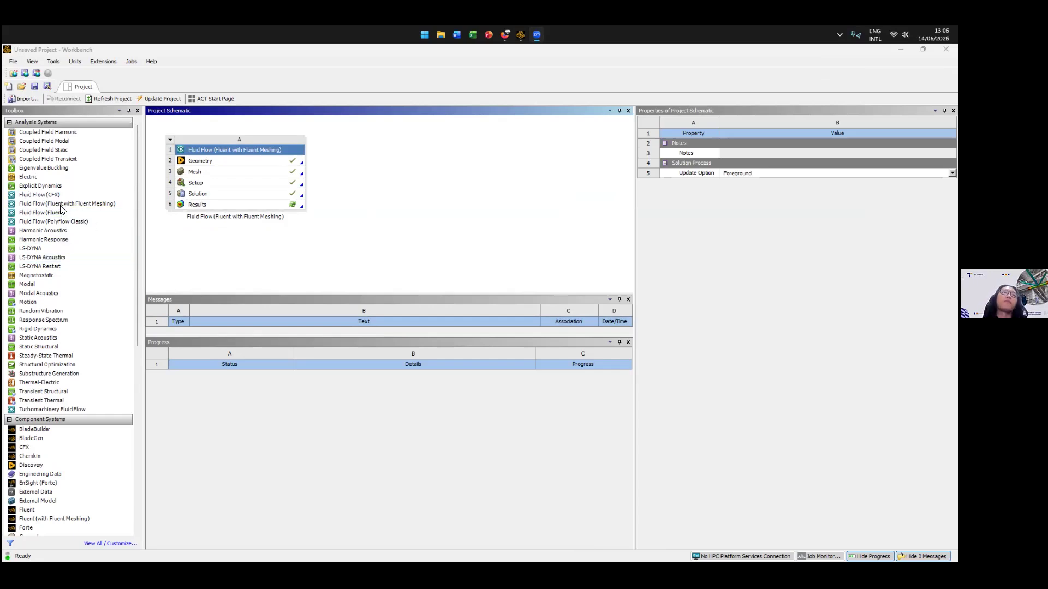
# - Add a second Fluid Flow (Fluent with Fluent Meshing) system beside the existing one in the project schematic
pyautogui.moveTo(107, 210); pyautogui.dragTo(405, 153)
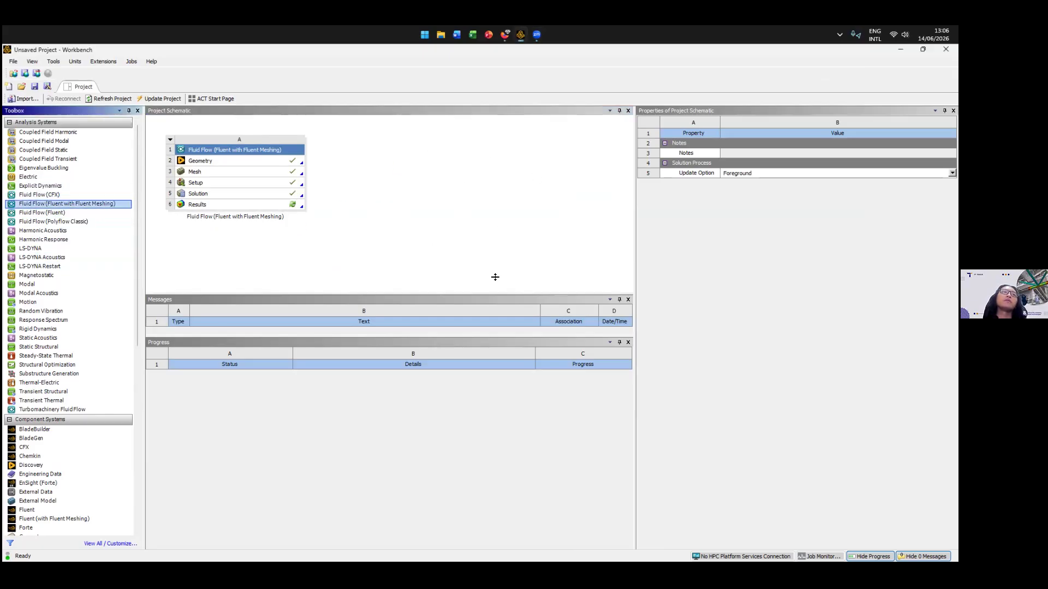
pyautogui.moveTo(503, 293); pyautogui.dragTo(425, 165)
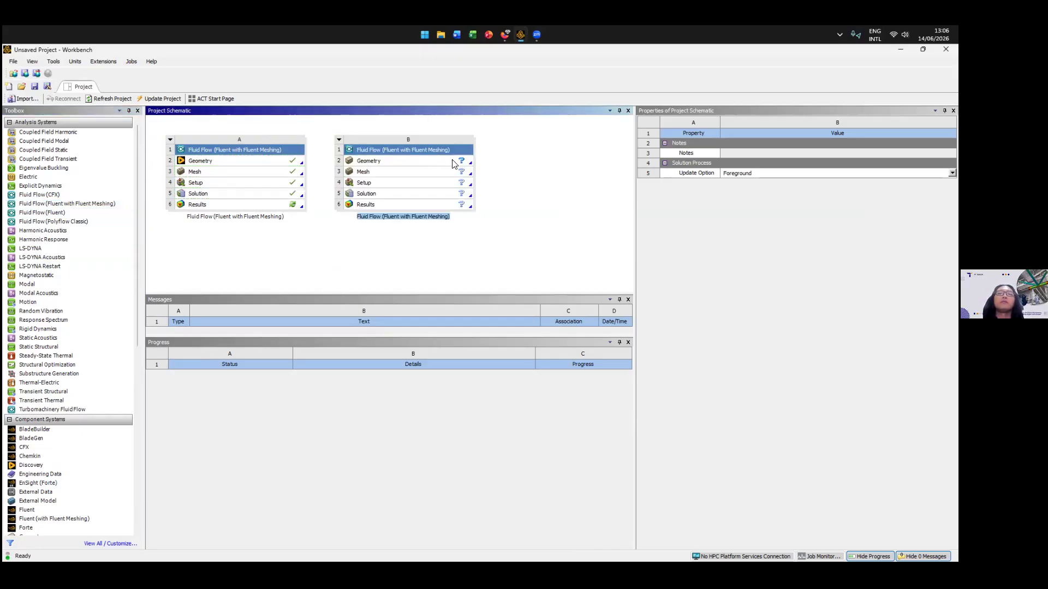
# - Import Skoda.dsco as the geometry of the new Fluid Flow system and open it for editing in Discovery
pyautogui.rightClick(424, 161)
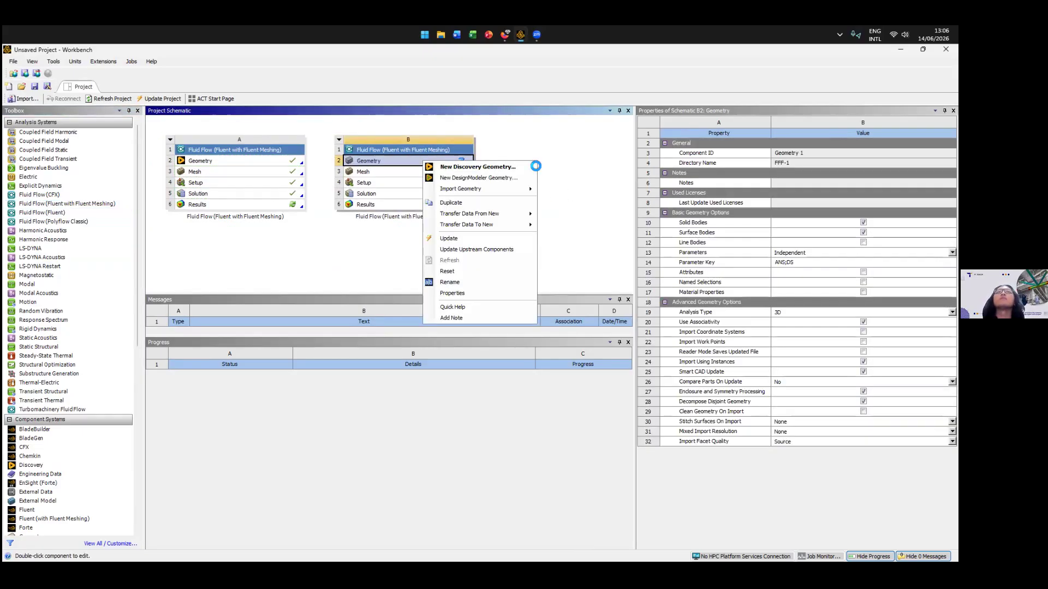
pyautogui.moveTo(471, 189)
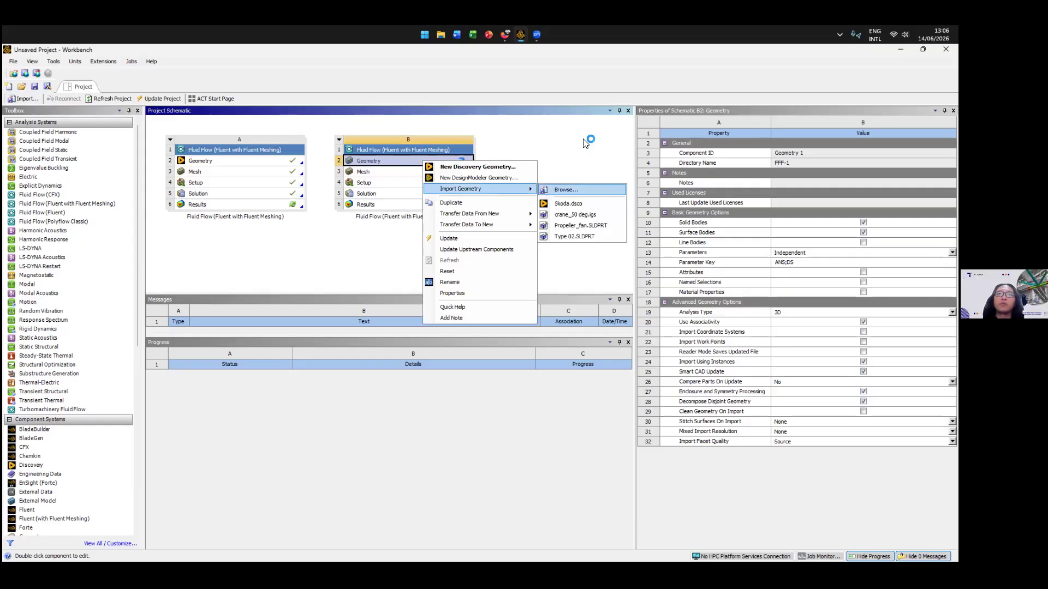
pyautogui.click(570, 204)
pyautogui.rightClick(452, 160)
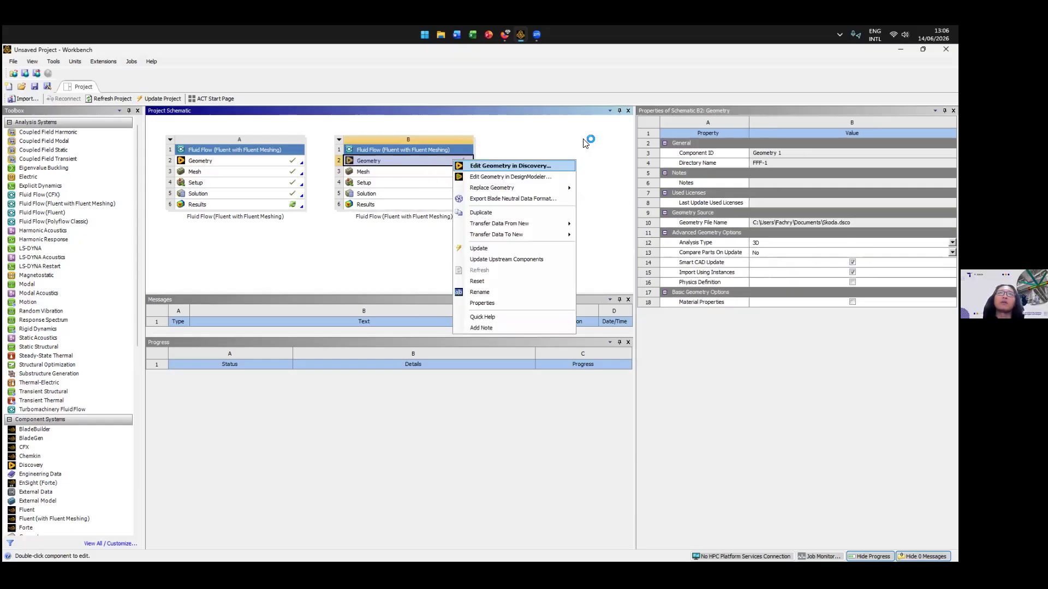
pyautogui.click(483, 166)
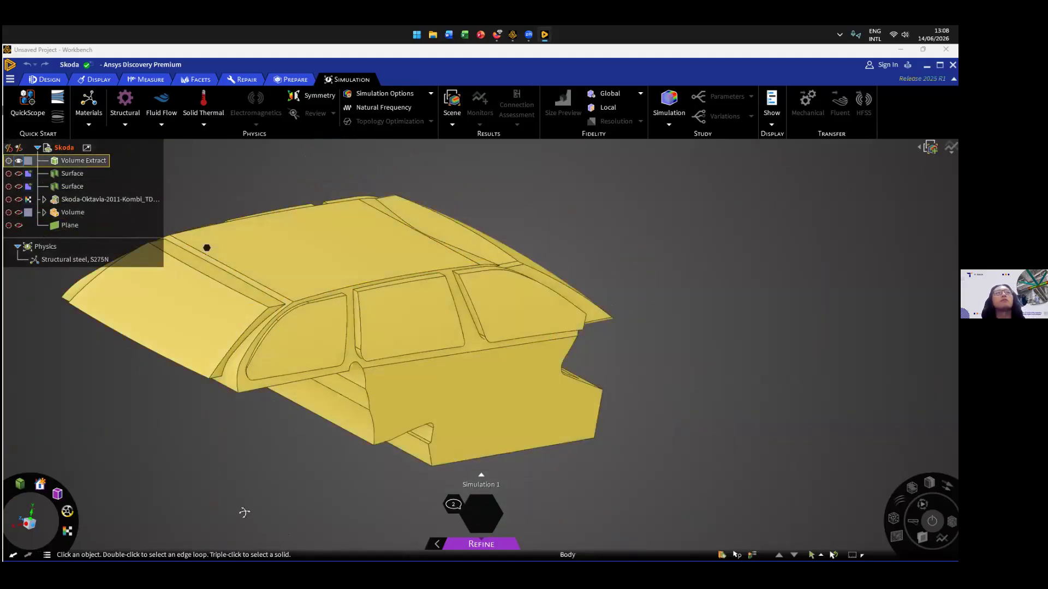
# - Hide the Volume Extract body and show the Skoda-Oktavia-2011-Kombi component
pyautogui.click(19, 161)
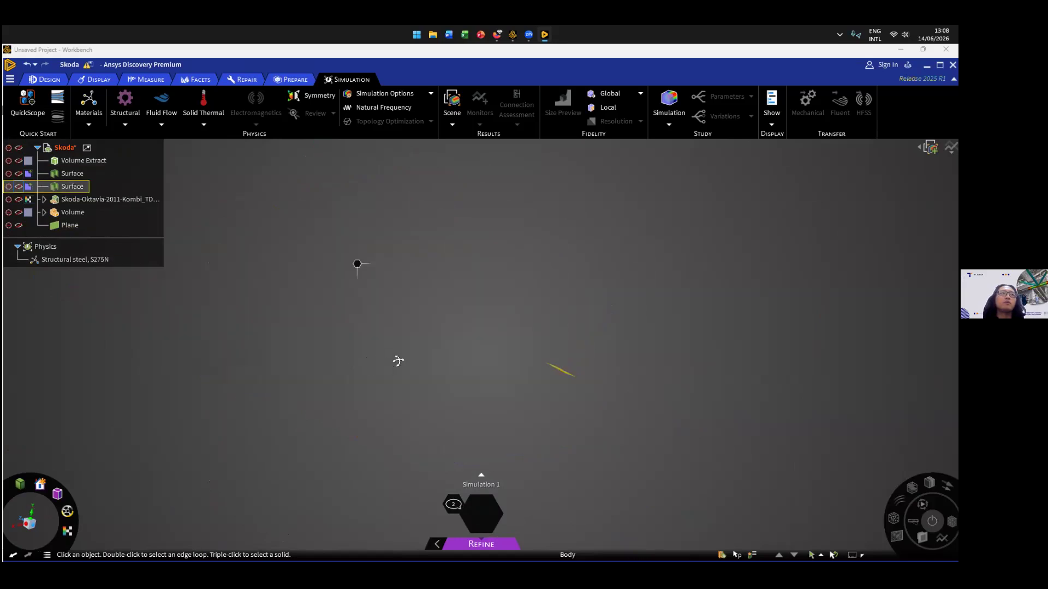
pyautogui.click(19, 199)
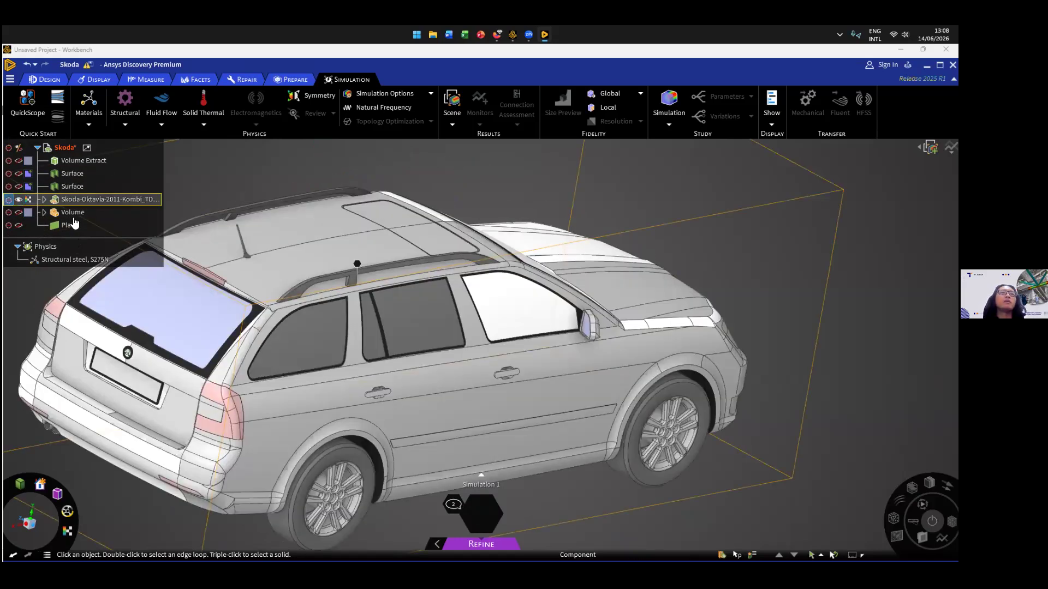
pyautogui.moveTo(274, 218); pyautogui.dragTo(101, 241, button='middle')
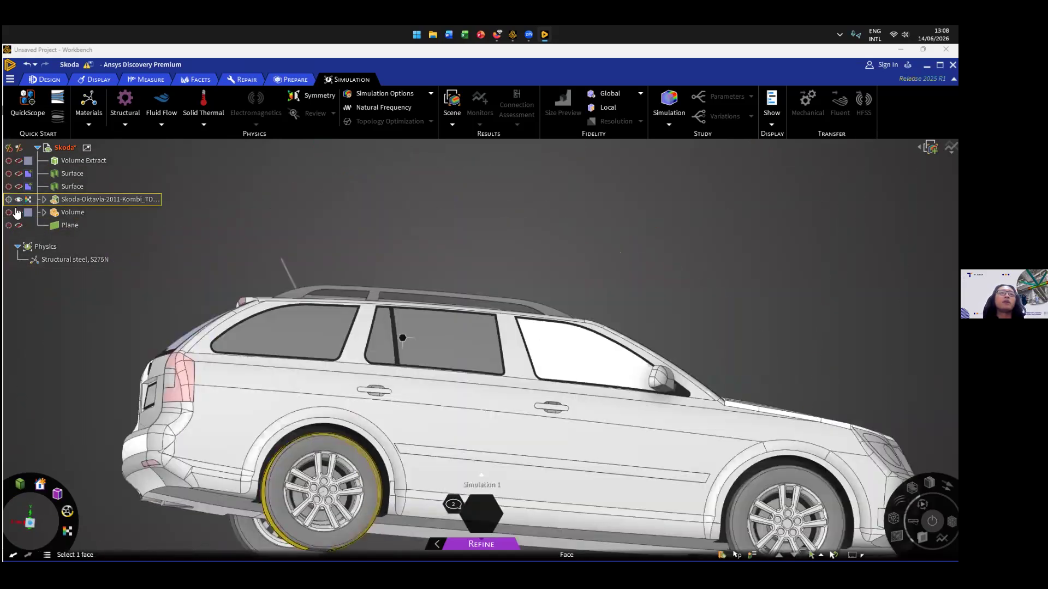
pyautogui.moveTo(338, 348); pyautogui.dragTo(624, 281, button='middle')
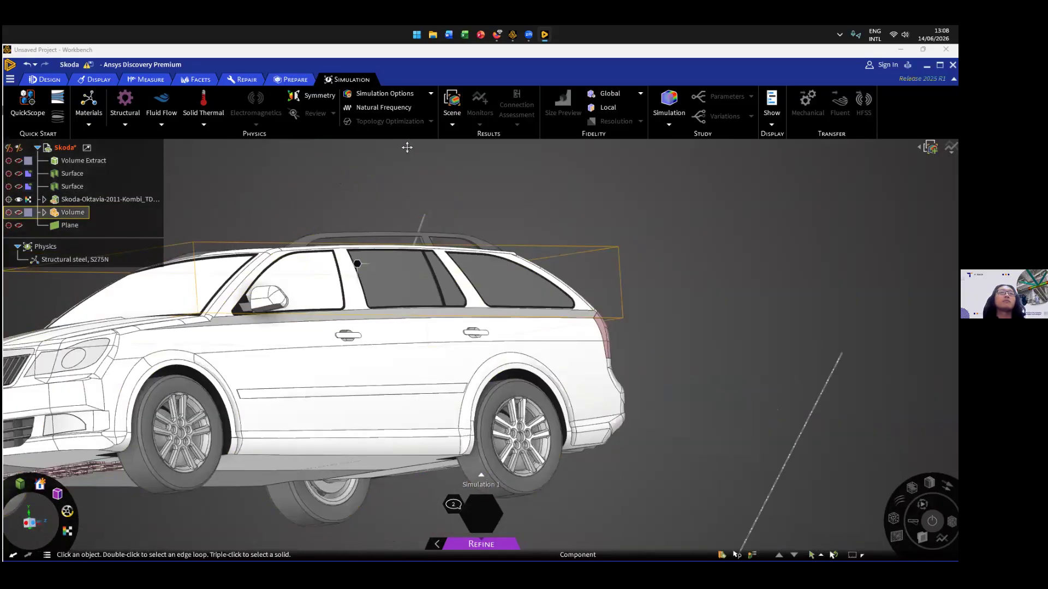
pyautogui.moveTo(294, 277); pyautogui.dragTo(428, 361, button='middle')
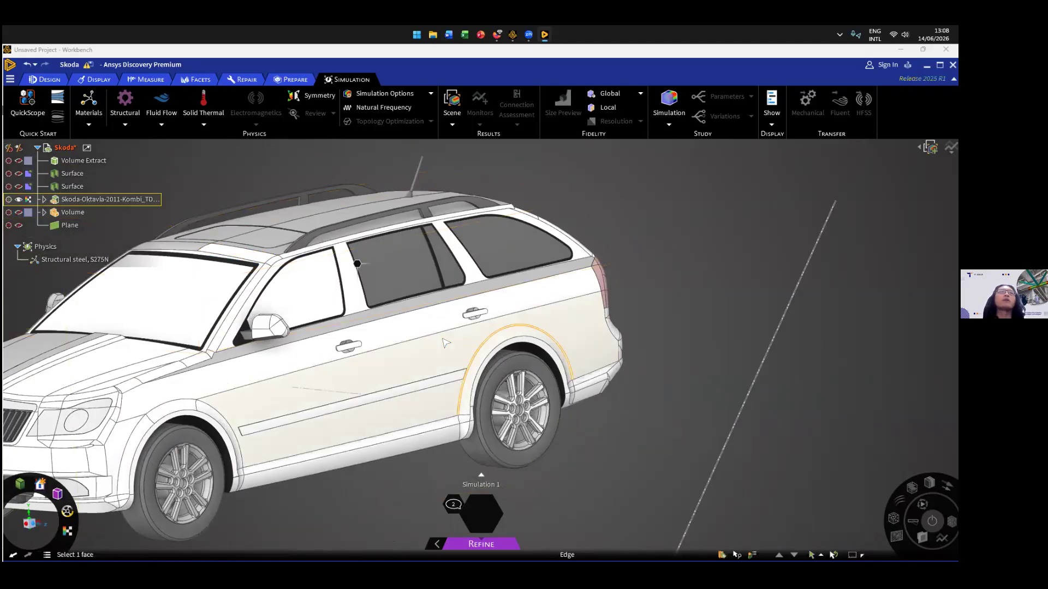
pyautogui.keyDown('ctrl'); pyautogui.moveTo(359, 398); pyautogui.dragTo(419, 367, button='middle'); pyautogui.keyUp('ctrl')
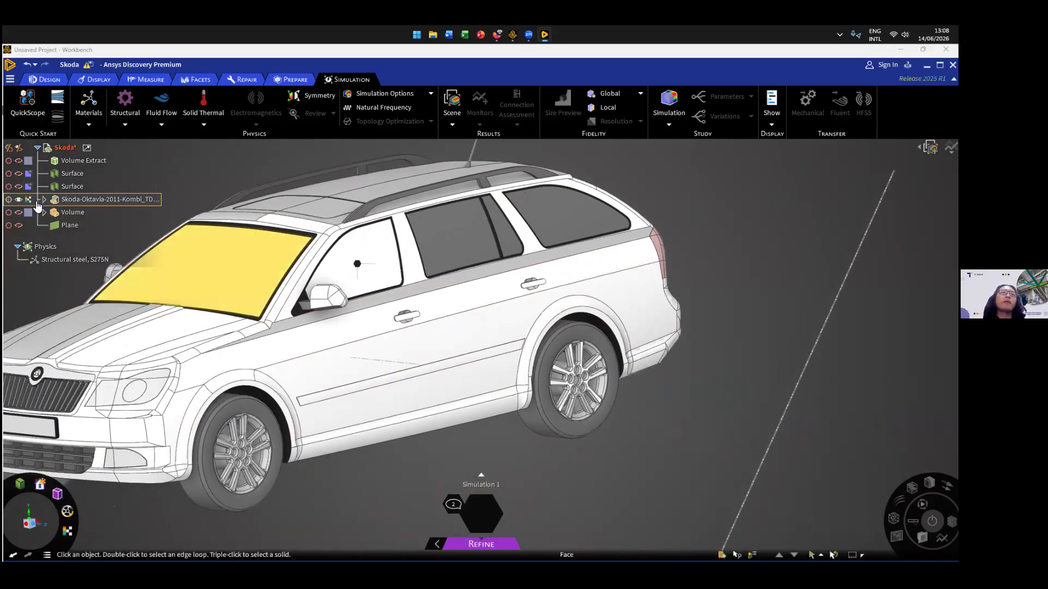
pyautogui.keyDown('ctrl'); pyautogui.moveTo(349, 333); pyautogui.dragTo(362, 392, button='middle'); pyautogui.keyUp('ctrl')
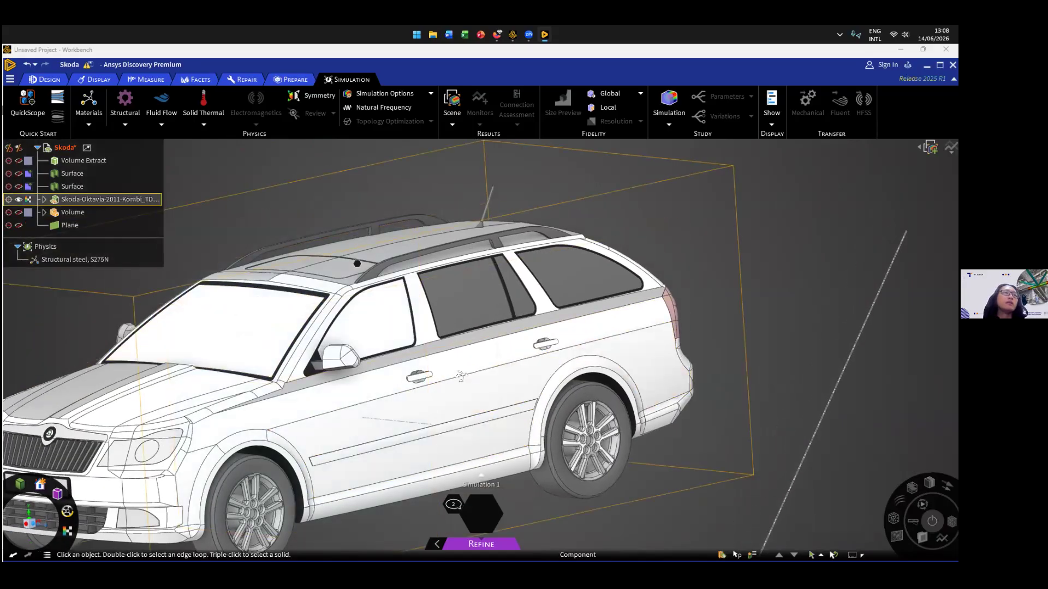
pyautogui.moveTo(386, 354); pyautogui.dragTo(350, 389, button='middle')
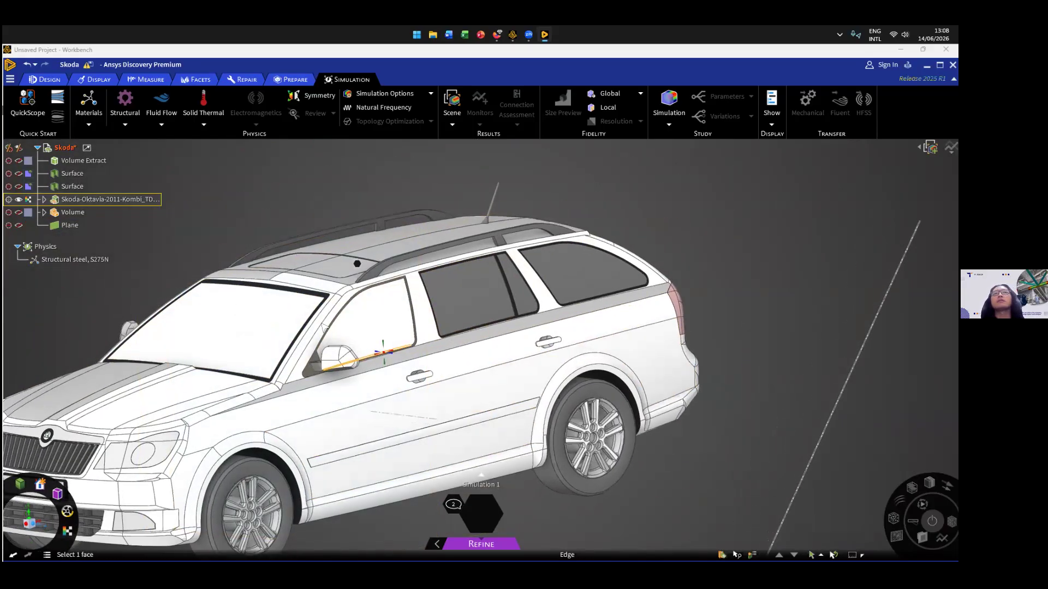
# - Expand the Skoda-Oktavia component and leave only Instance 1 visible so the window panes are hidden
pyautogui.click(44, 199)
pyautogui.moveTo(342, 365); pyautogui.dragTo(328, 414, button='middle')
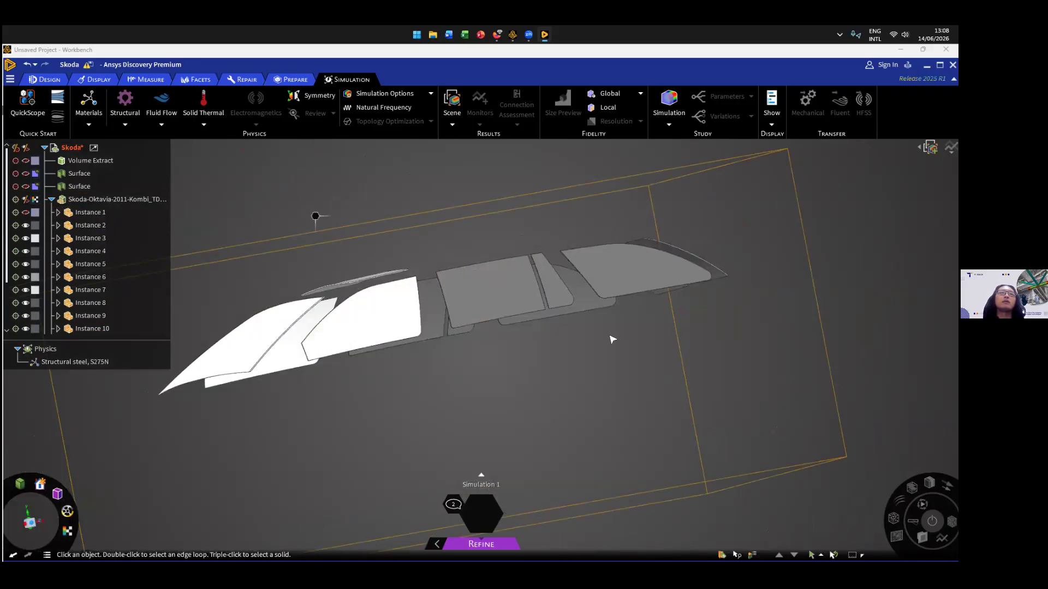
pyautogui.moveTo(610, 303); pyautogui.dragTo(577, 371, button='middle')
pyautogui.click(26, 212)
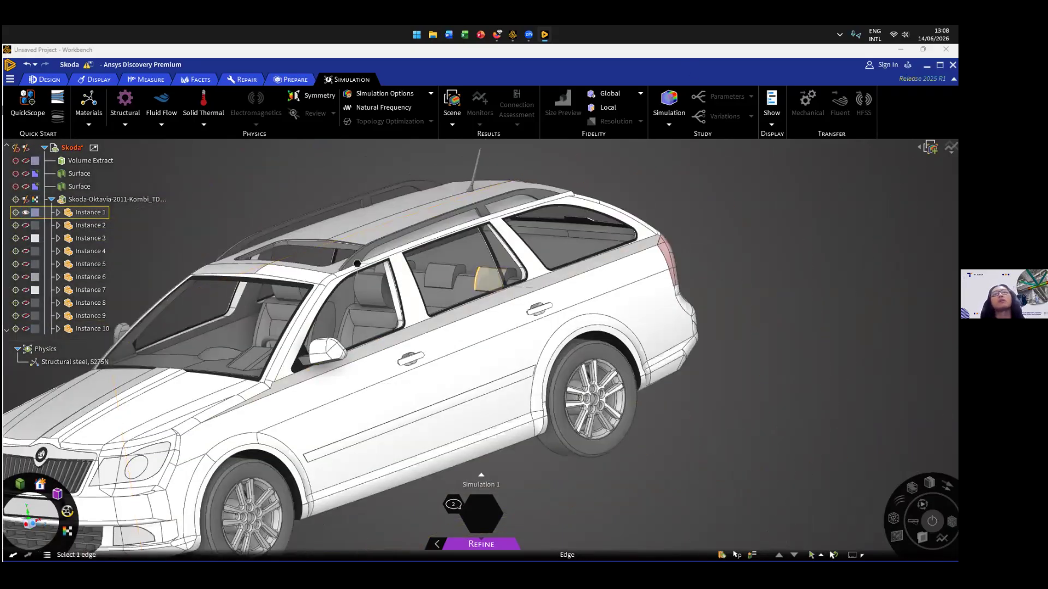
pyautogui.click(471, 270)
pyautogui.moveTo(362, 132); pyautogui.dragTo(370, 171, button='middle')
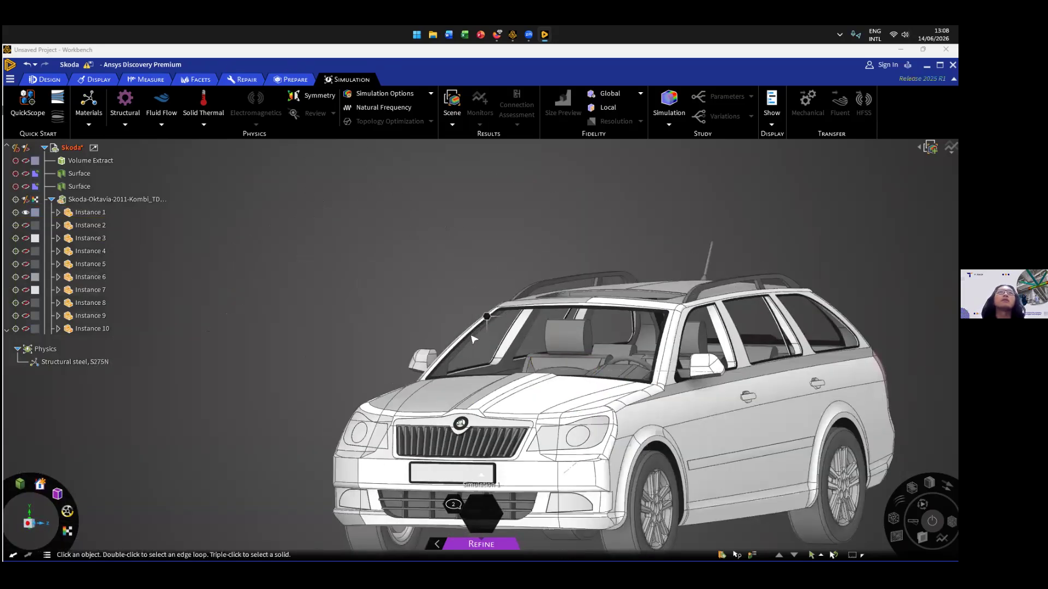
# - Maximize the Discovery window and examine the cabin interior and the frame around the driver's window opening
pyautogui.click(940, 65)
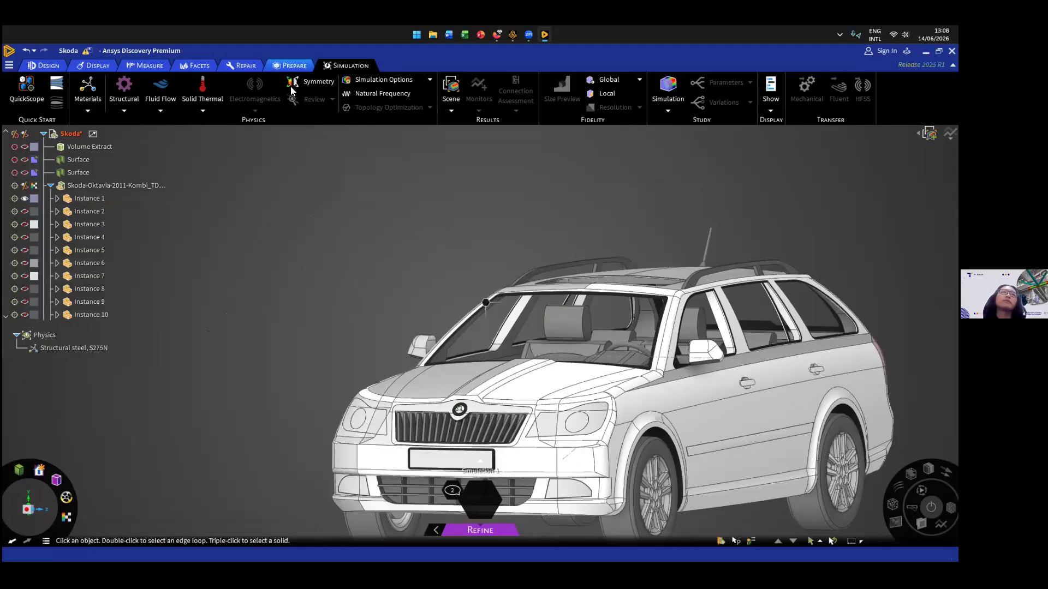
pyautogui.click(240, 65)
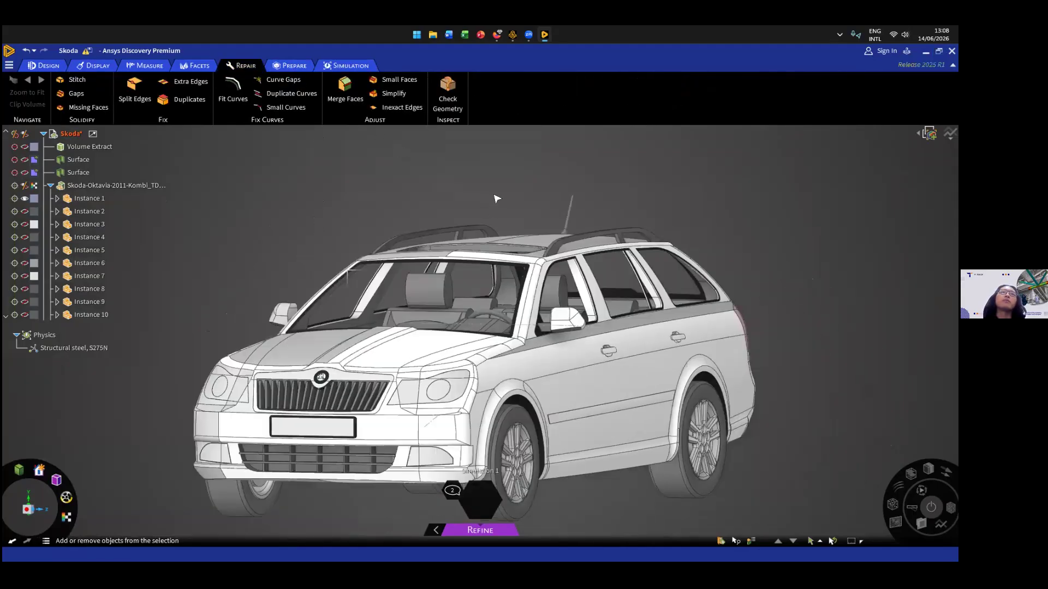
pyautogui.moveTo(380, 185); pyautogui.dragTo(410, 202, button='middle')
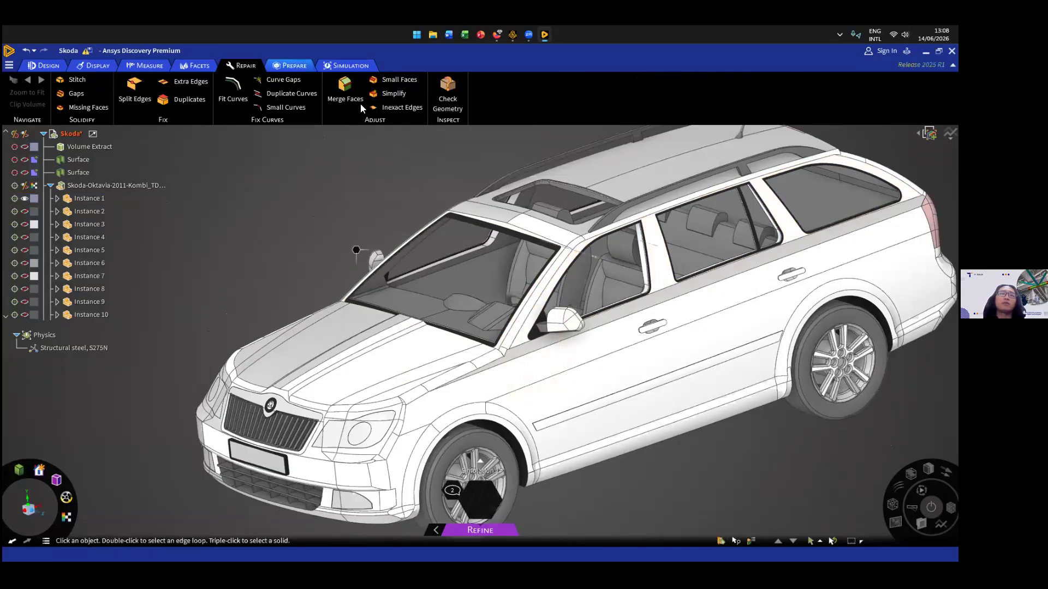
pyautogui.click(294, 65)
pyautogui.moveTo(358, 239); pyautogui.dragTo(237, 269, button='middle')
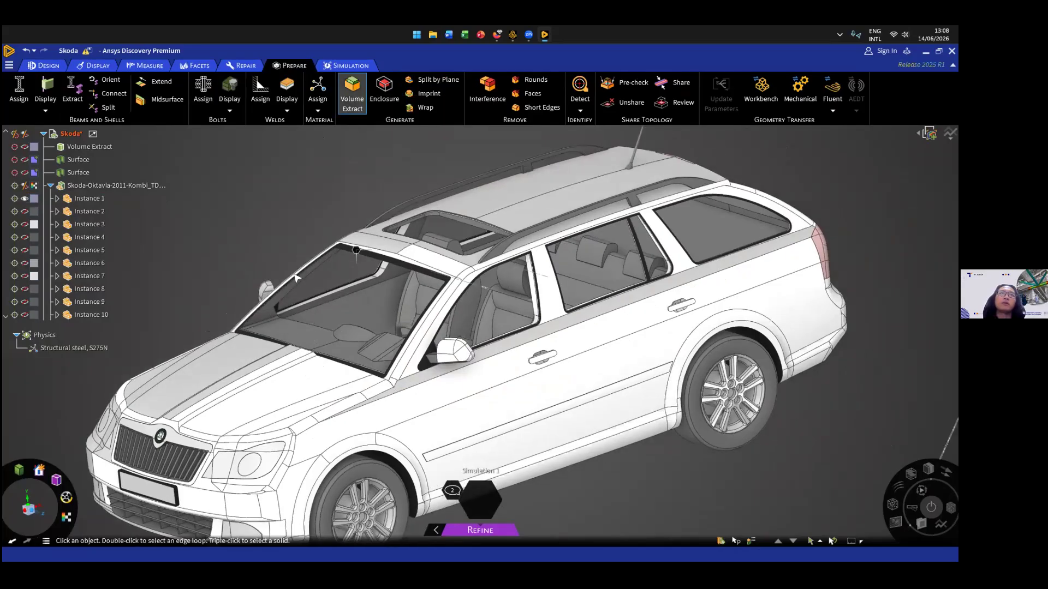
pyautogui.moveTo(337, 235); pyautogui.dragTo(430, 187, button='middle')
pyautogui.scroll(10, 228, 348)
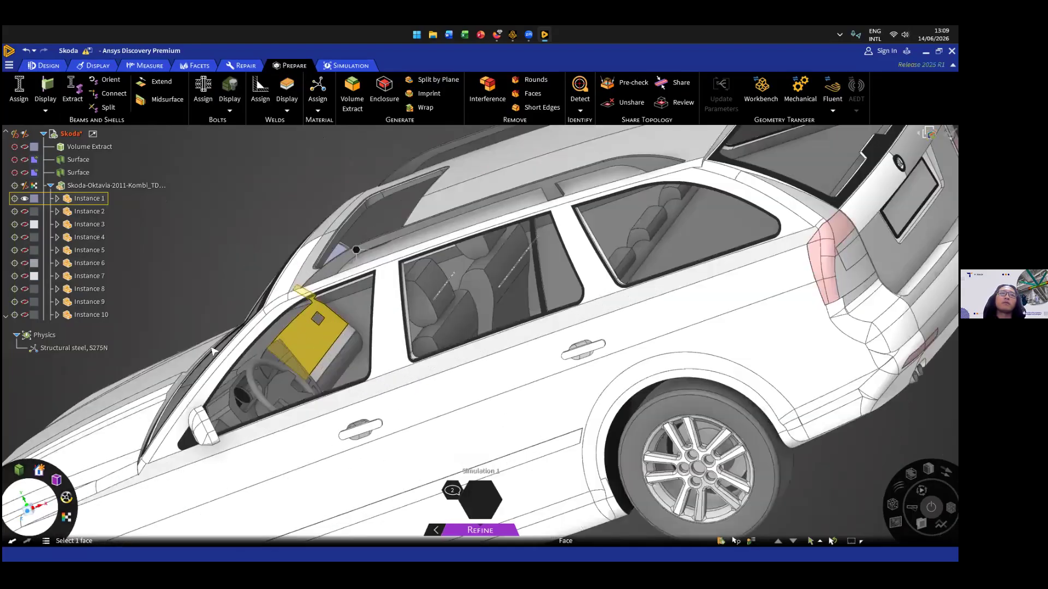
pyautogui.scroll(-5, 244, 339)
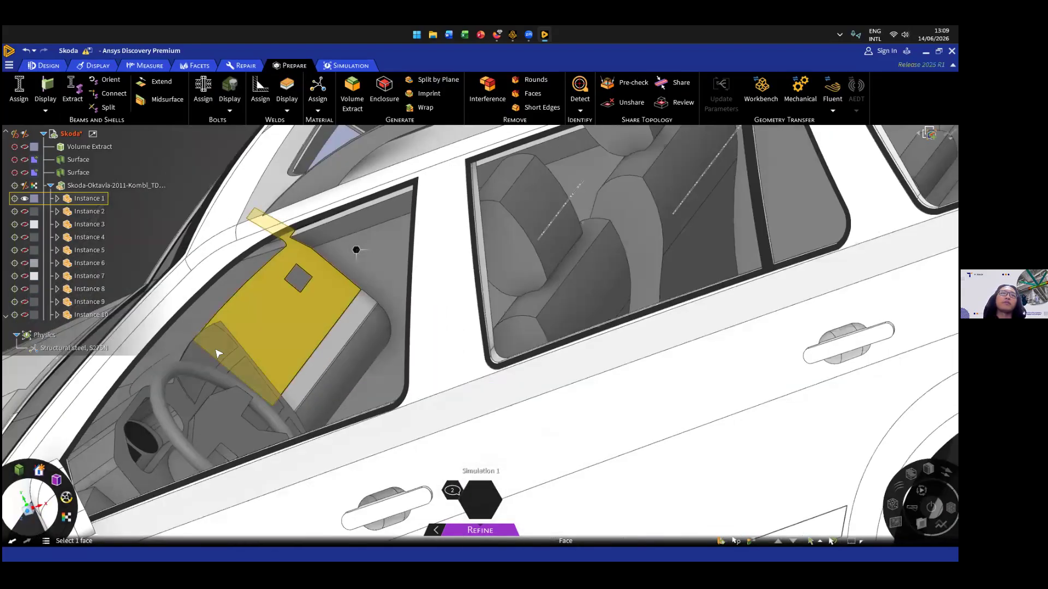
pyautogui.scroll(-3, 281, 354)
pyautogui.moveTo(281, 355)
pyautogui.mouseDown(button='middle')
pyautogui.moveTo(306, 351)
pyautogui.moveTo(321, 327)
pyautogui.moveTo(241, 332)
pyautogui.moveTo(269, 339)
pyautogui.mouseUp(button='middle')
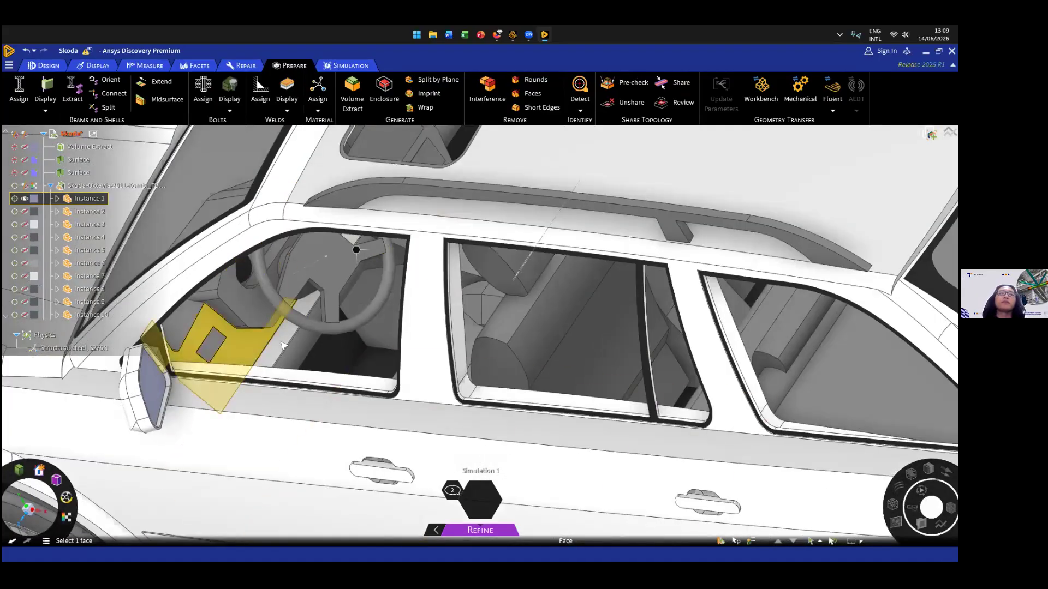
pyautogui.scroll(8, 309, 353)
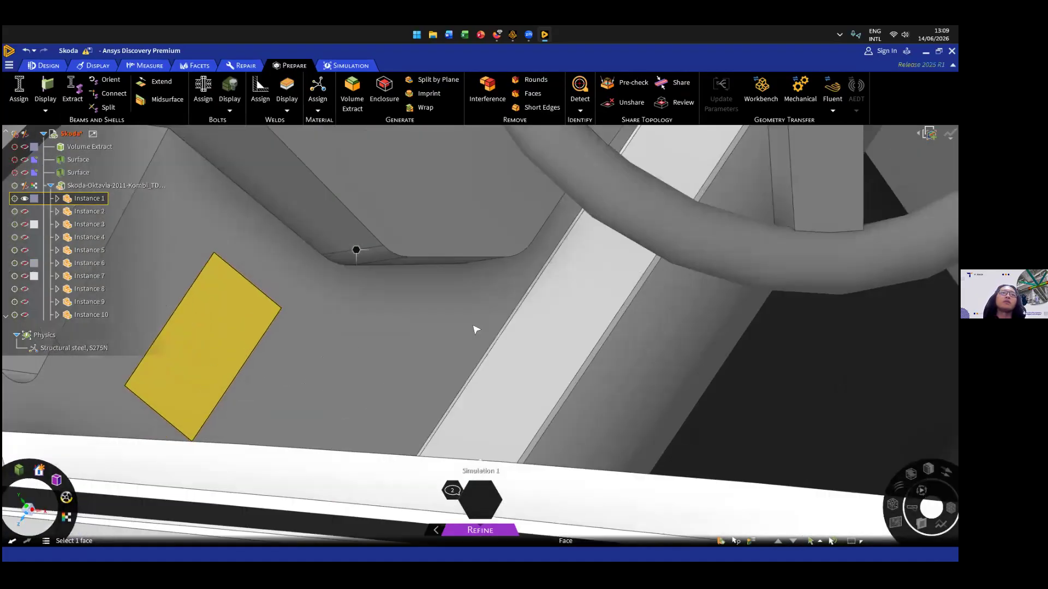
pyautogui.scroll(-6, 417, 363)
pyautogui.scroll(3, 330, 393)
pyautogui.moveTo(328, 389); pyautogui.dragTo(315, 384, button='middle')
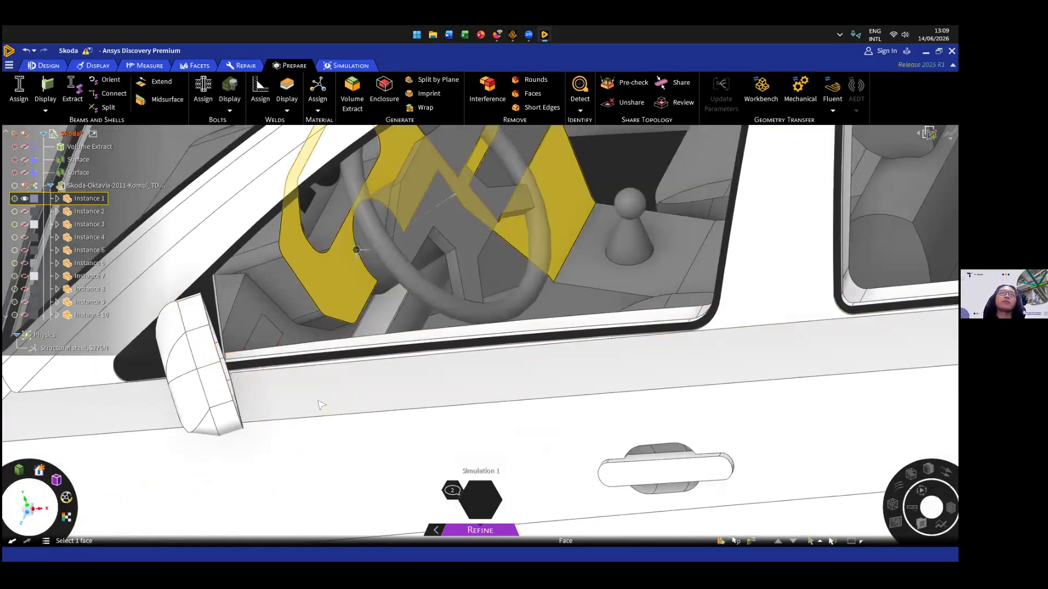
pyautogui.scroll(-3, 339, 388)
pyautogui.scroll(-3, 339, 388)
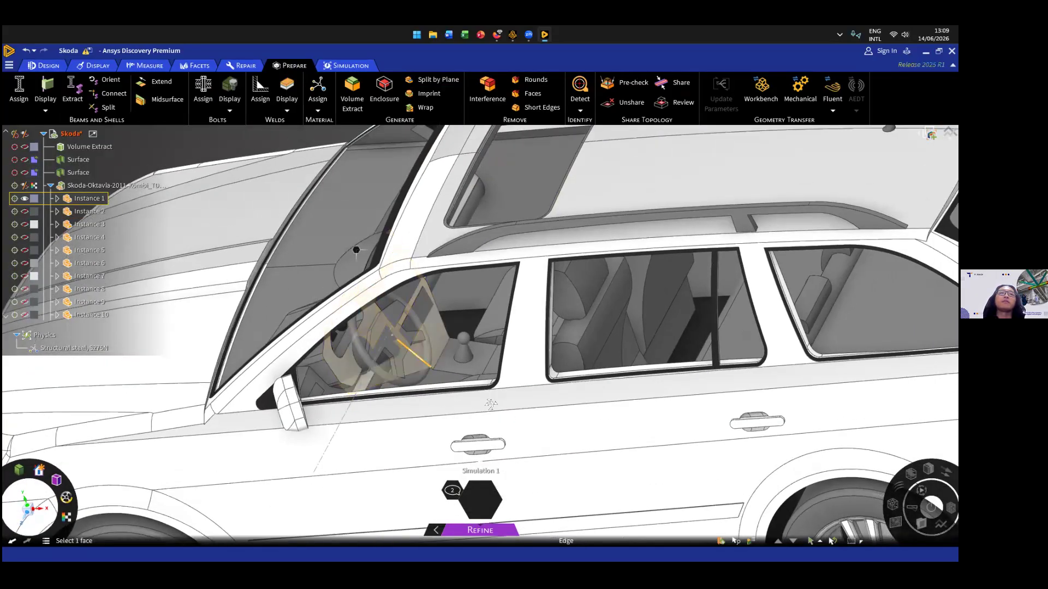
pyautogui.scroll(5, 624, 319)
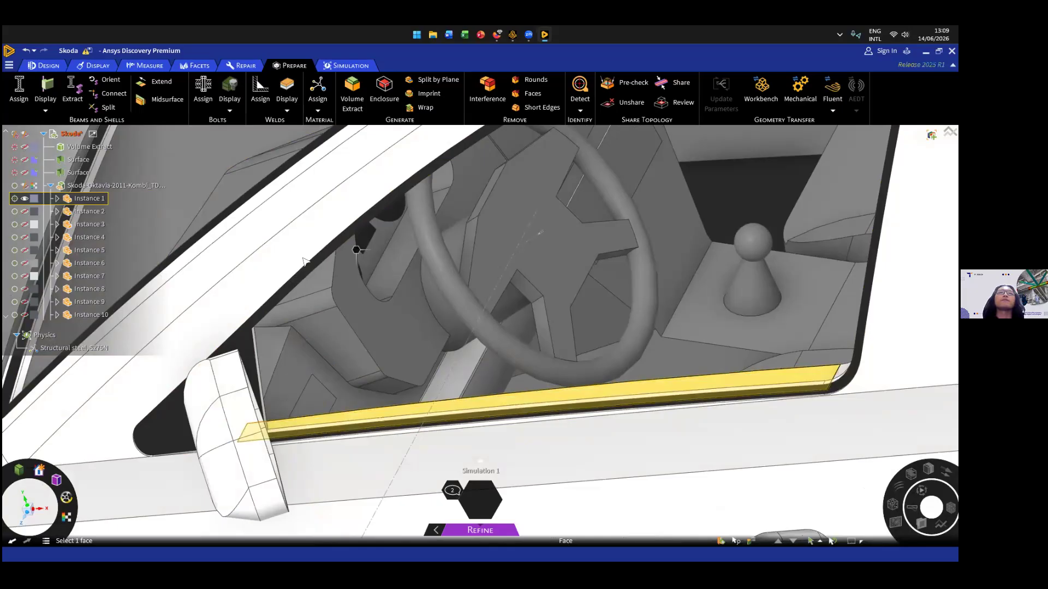
pyautogui.scroll(1, 304, 262)
# - Start a Volume Extract and select the frame faces around the driver-side windows, rear window and windshield as enclosing faces
pyautogui.scroll(-8, 494, 371)
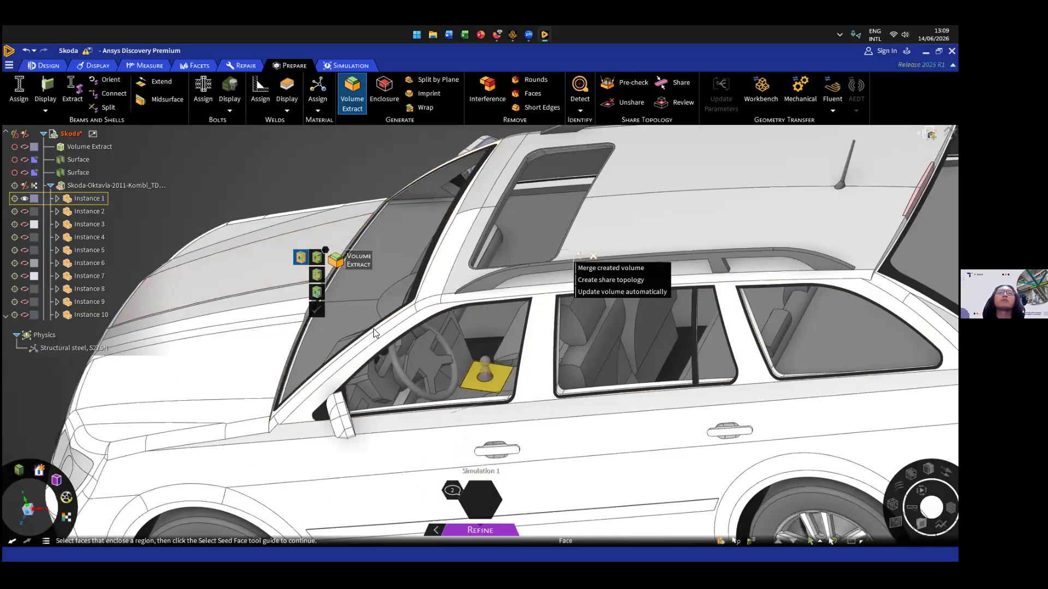
pyautogui.scroll(3, 513, 379)
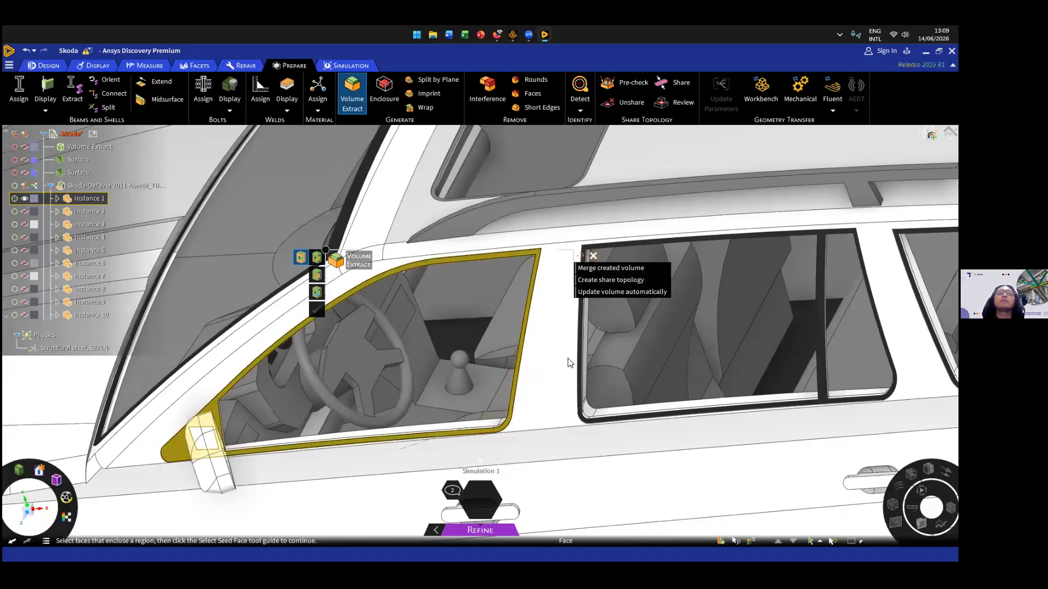
pyautogui.click(517, 377)
pyautogui.click(581, 387)
pyautogui.click(330, 256)
pyautogui.keyDown('shift'); pyautogui.moveTo(822, 323); pyautogui.dragTo(365, 256, button='middle'); pyautogui.keyUp('shift')
pyautogui.click(675, 306)
pyautogui.moveTo(675, 307)
pyautogui.mouseDown(button='middle')
pyautogui.moveTo(674, 328)
pyautogui.moveTo(631, 337)
pyautogui.moveTo(720, 329)
pyautogui.moveTo(592, 329)
pyautogui.moveTo(666, 316)
pyautogui.mouseUp(button='middle')
pyautogui.click(657, 337)
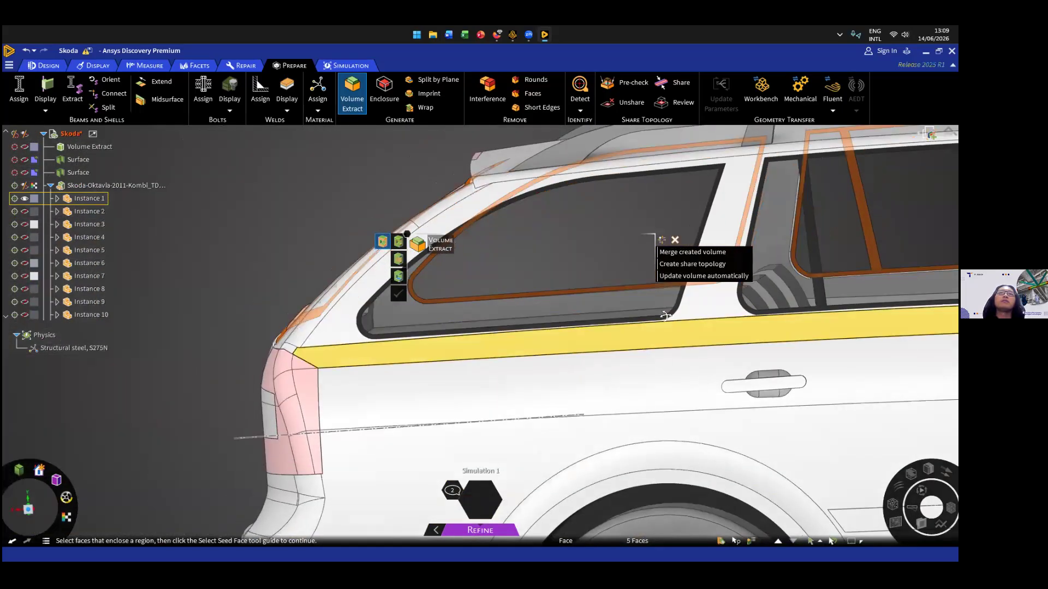
# - Add the frame faces around the three passenger-side windows to the enclosing faces
pyautogui.click(608, 322)
pyautogui.keyDown('shift'); pyautogui.moveTo(881, 151); pyautogui.dragTo(425, 199, button='middle'); pyautogui.keyUp('shift')
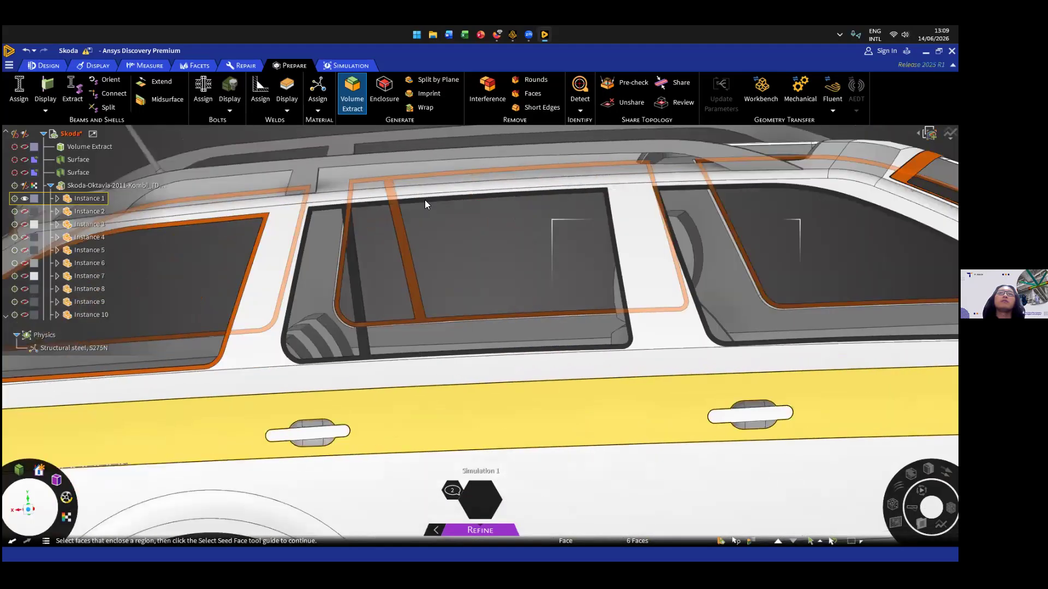
pyautogui.click(458, 199)
pyautogui.click(564, 200)
# - Add both frame faces around the sunroof opening to the enclosing faces
pyautogui.moveTo(532, 205); pyautogui.dragTo(596, 420, button='middle')
pyautogui.scroll(-2, 542, 439)
pyautogui.scroll(5, 529, 367)
pyautogui.moveTo(528, 367)
pyautogui.mouseDown(button='middle')
pyautogui.moveTo(559, 422)
pyautogui.moveTo(516, 241)
pyautogui.moveTo(467, 279)
pyautogui.moveTo(459, 380)
pyautogui.mouseUp(button='middle')
pyautogui.keyDown('ctrl'); pyautogui.click(583, 350); pyautogui.keyUp('ctrl')
pyautogui.keyDown('ctrl'); pyautogui.click(593, 397); pyautogui.keyUp('ctrl')
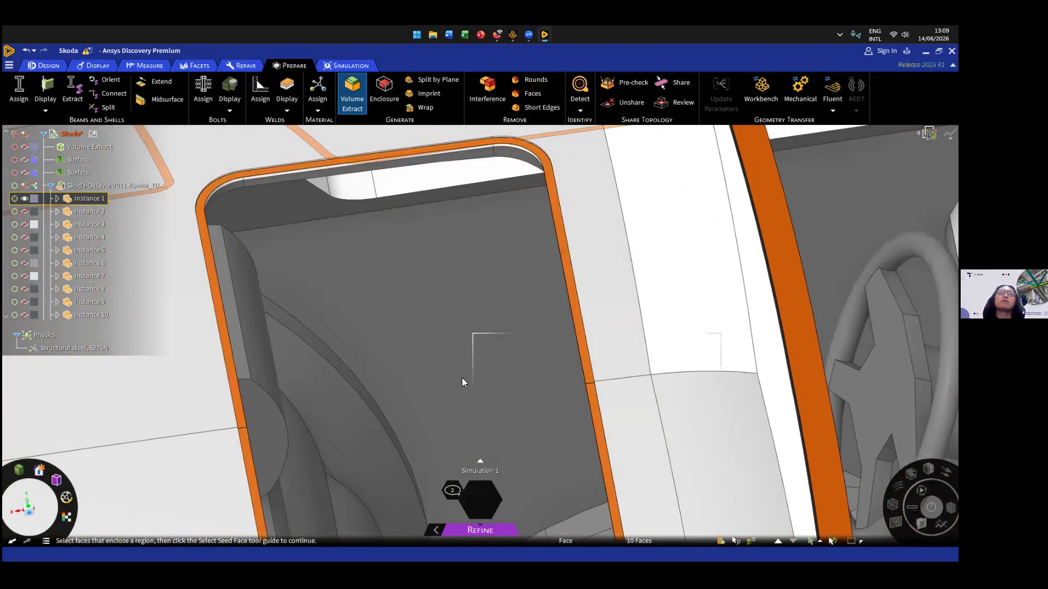
pyautogui.scroll(4, 721, 288)
pyautogui.scroll(-6, 496, 289)
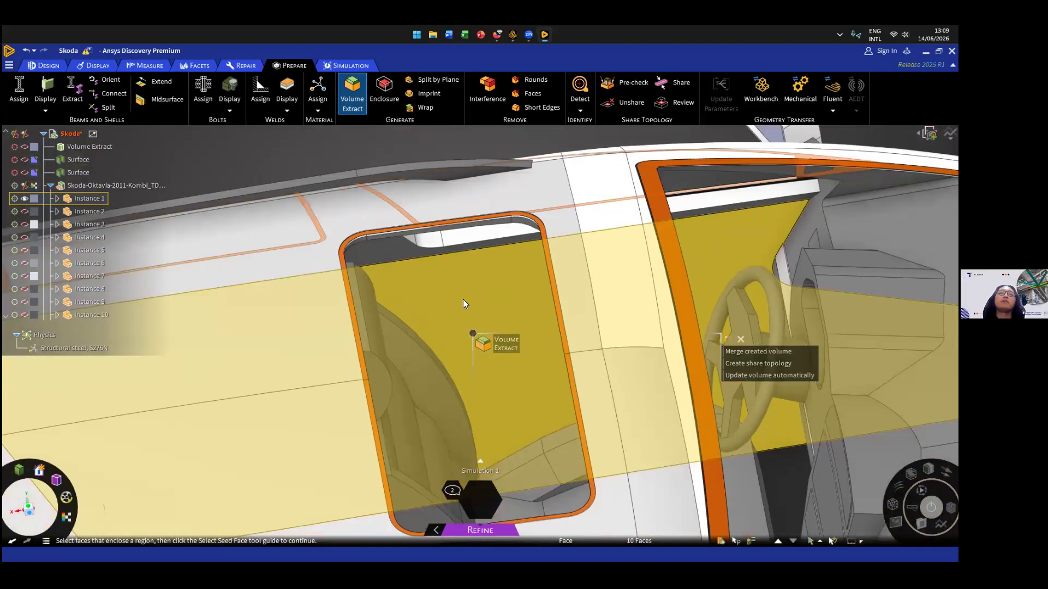
pyautogui.keyDown('shift'); pyautogui.moveTo(463, 299); pyautogui.dragTo(421, 122, button='middle'); pyautogui.keyUp('shift')
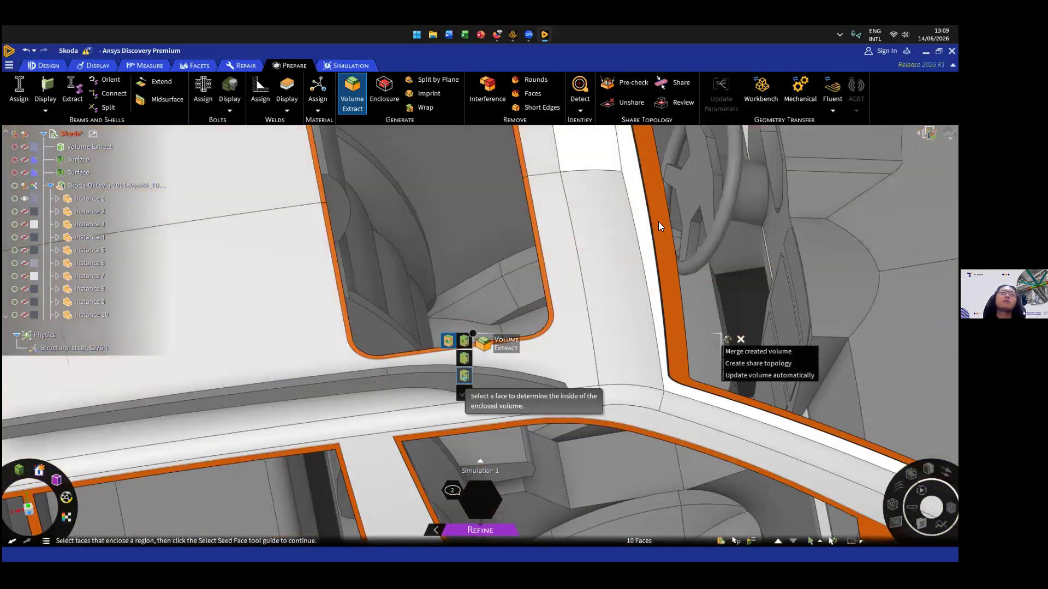
# - Pick a cabin interior face visible through the sunroof opening as the seed face, preview the inside faces and complete the volume extraction
pyautogui.click(464, 376)
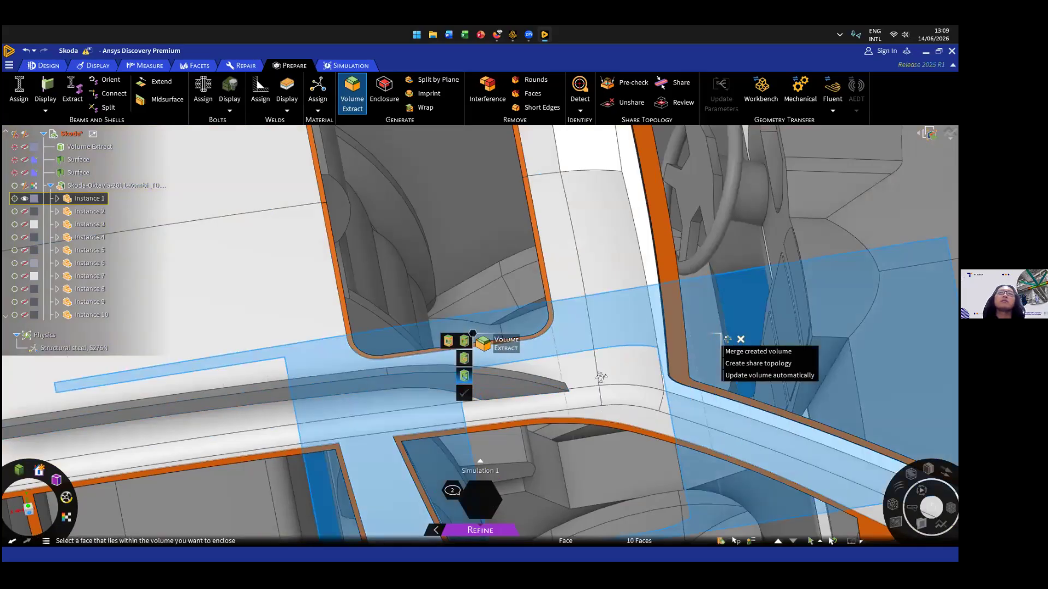
pyautogui.click(501, 331)
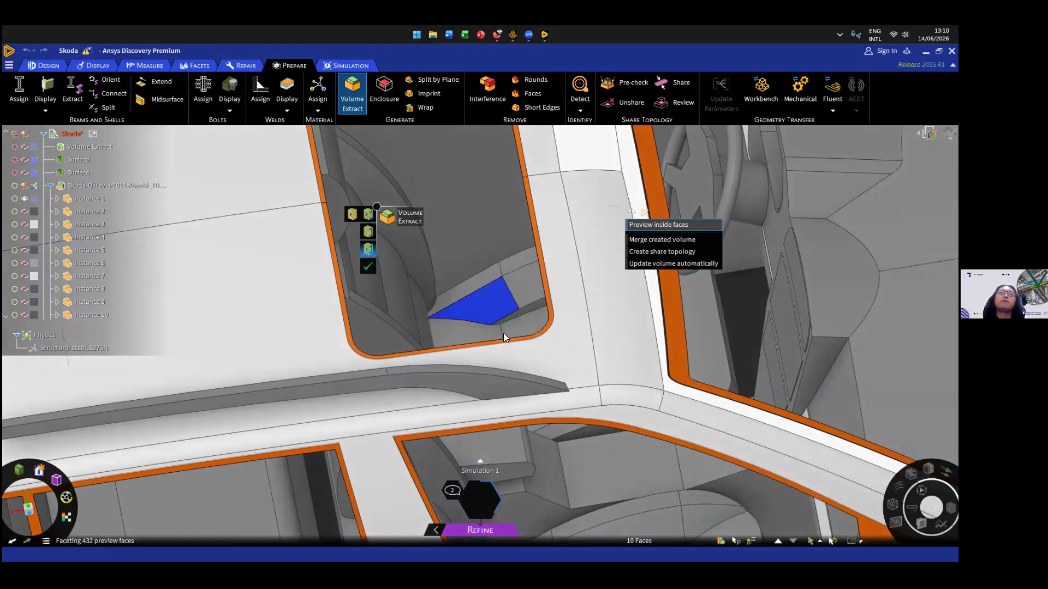
pyautogui.scroll(-5, 744, 366)
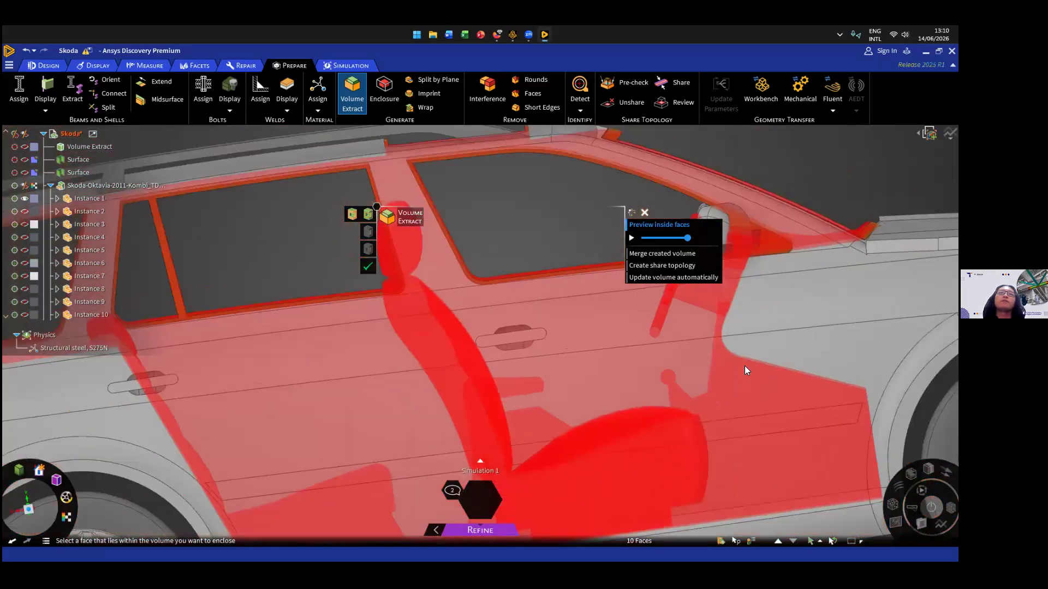
pyautogui.moveTo(459, 318); pyautogui.dragTo(328, 219, button='middle')
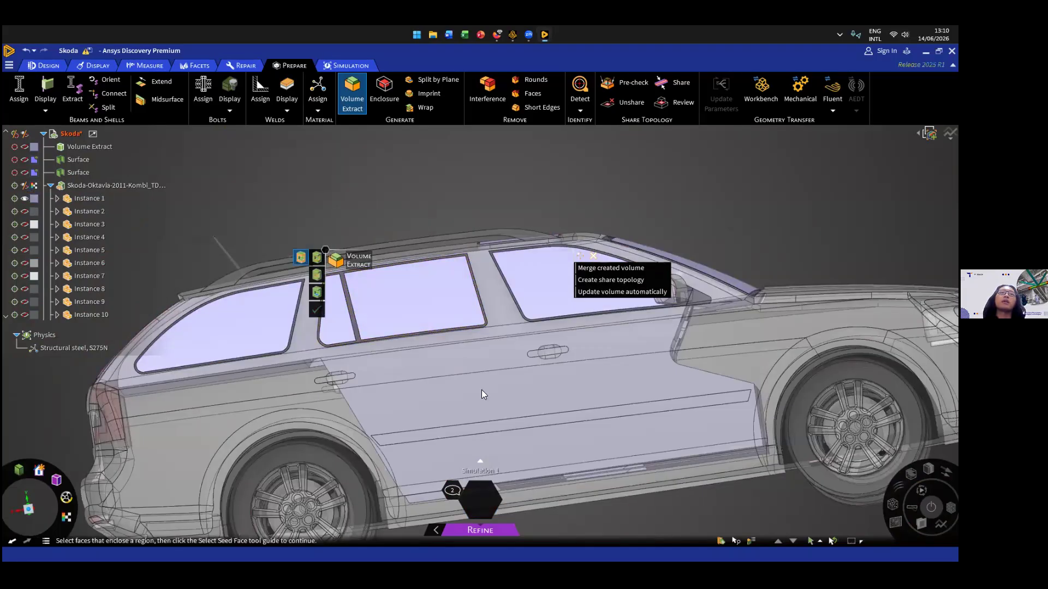
# - Hide the Skoda car geometry so that only the extracted cabin volume is displayed
pyautogui.moveTo(456, 370); pyautogui.dragTo(450, 325, button='middle')
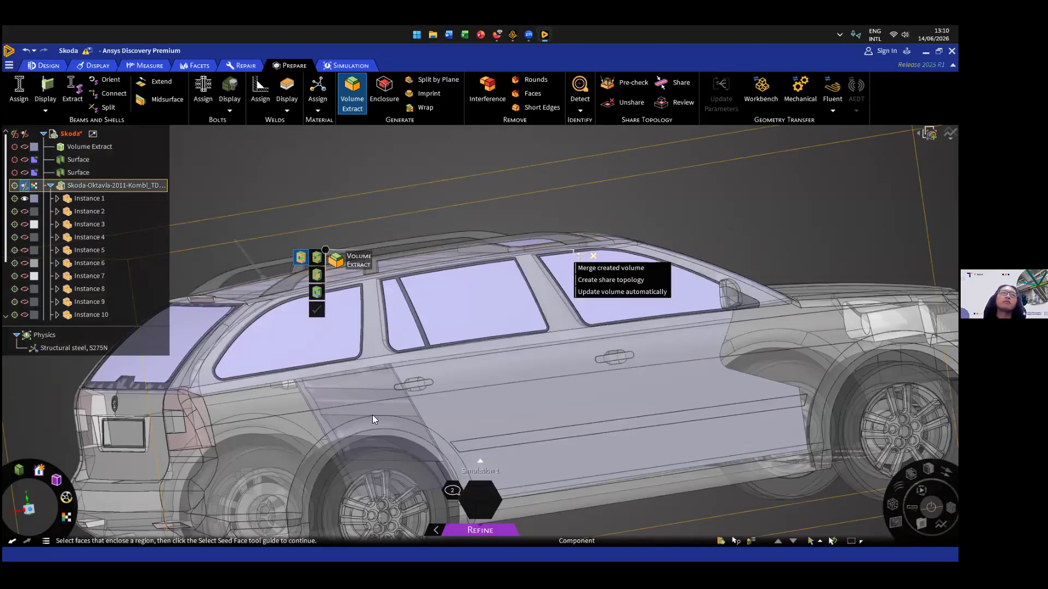
pyautogui.moveTo(403, 366); pyautogui.dragTo(332, 417, button='middle')
pyautogui.scroll(4, 352, 327)
pyautogui.moveTo(379, 364)
pyautogui.mouseDown(button='middle')
pyautogui.moveTo(353, 368)
pyautogui.moveTo(209, 178)
pyautogui.mouseUp(button='middle')
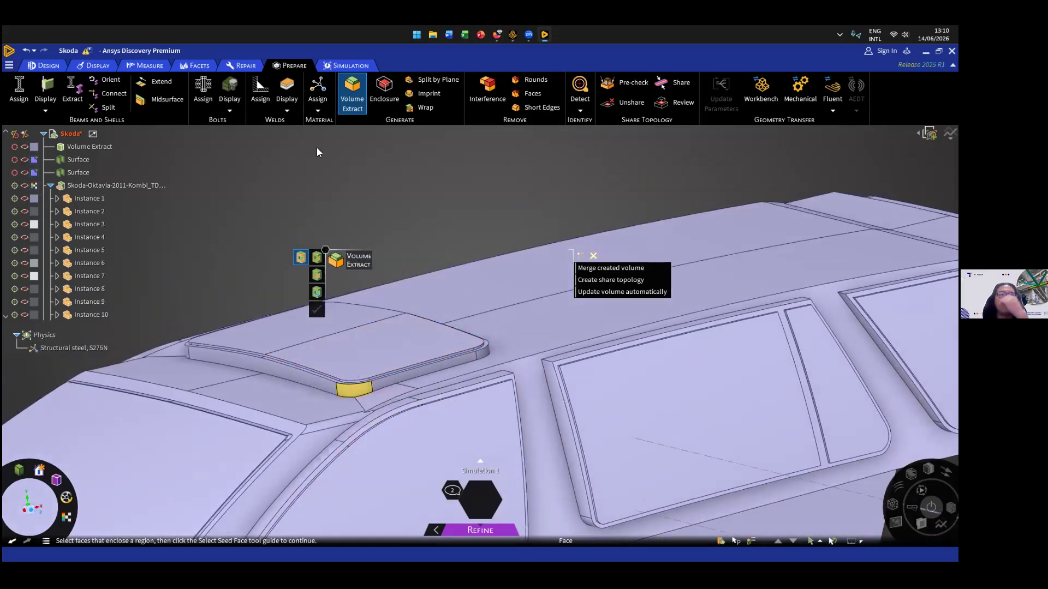
# - Examine the extracted cabin volume around the sunroof, windshield, side windows and front footwell area
pyautogui.moveTo(317, 147); pyautogui.dragTo(301, 390, button='middle')
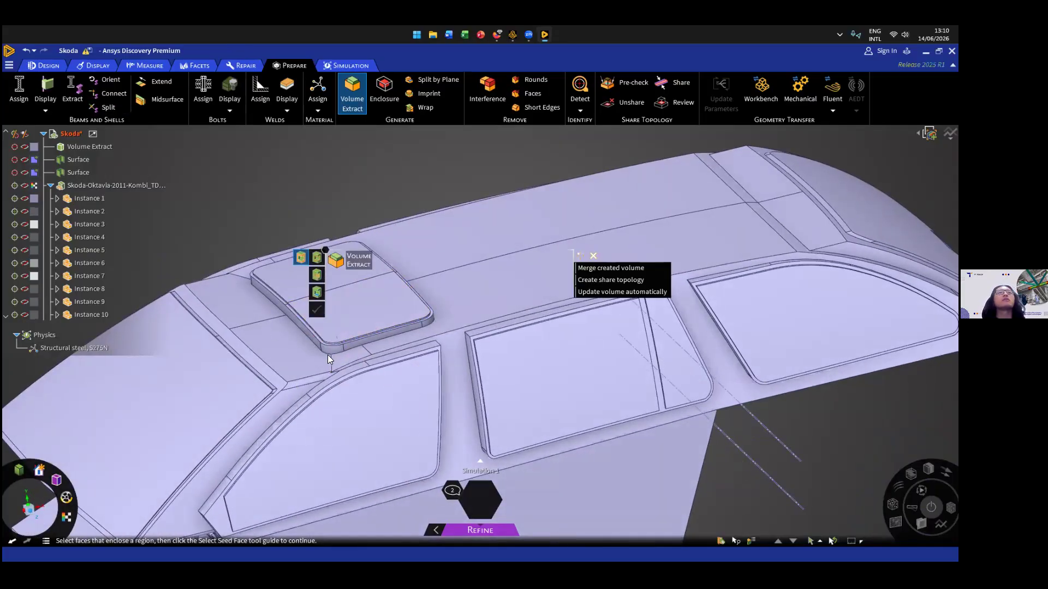
pyautogui.moveTo(280, 350); pyautogui.dragTo(300, 312, button='middle')
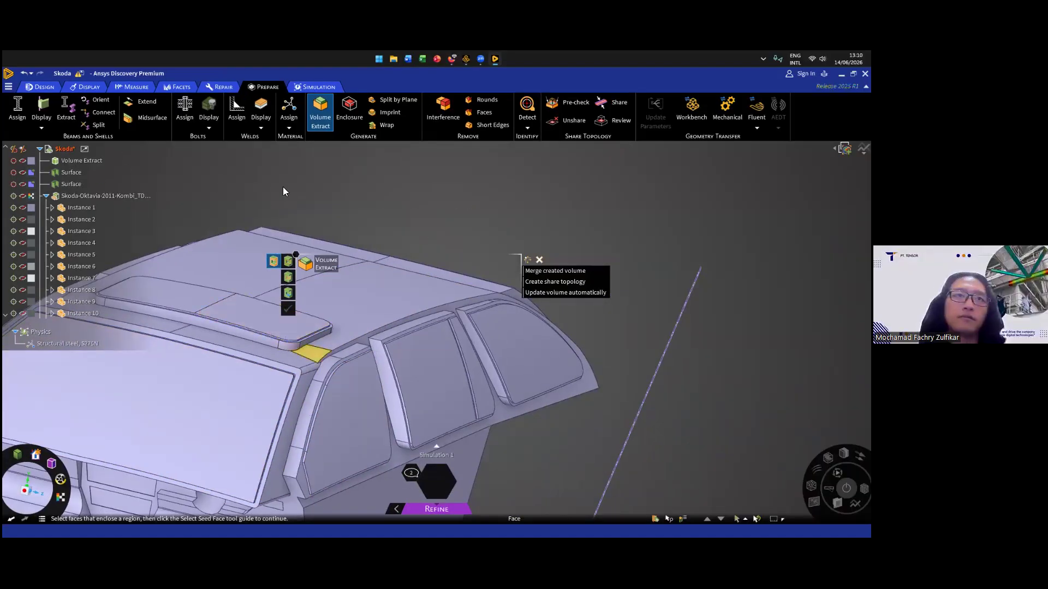
pyautogui.moveTo(311, 176); pyautogui.dragTo(766, 508, button='middle')
pyautogui.moveTo(696, 489); pyautogui.dragTo(708, 459, button='middle')
pyautogui.scroll(4, 303, 336)
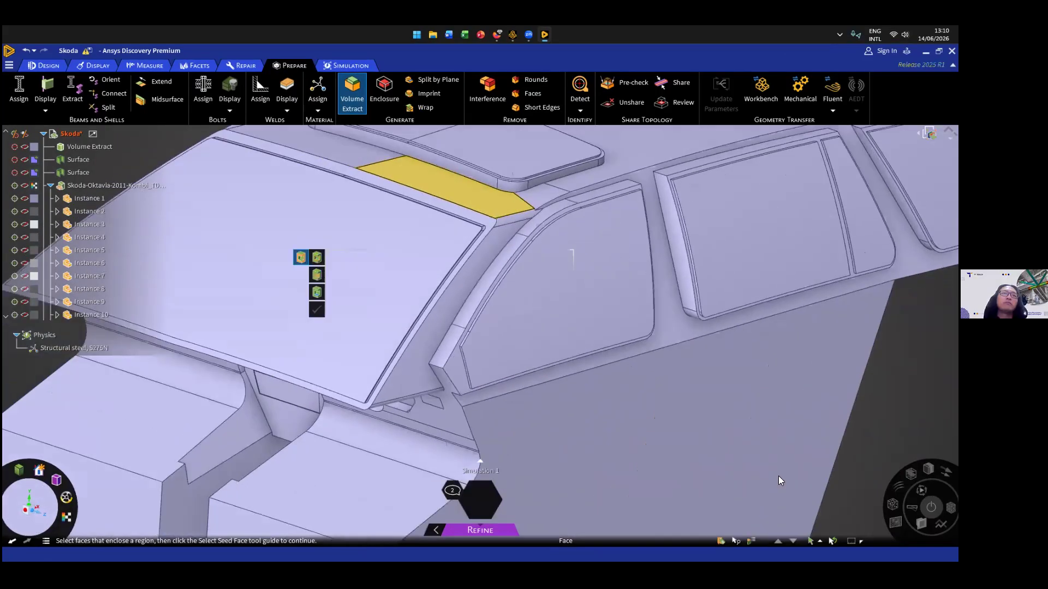
pyautogui.scroll(-4, 375, 308)
pyautogui.moveTo(386, 377); pyautogui.dragTo(386, 377, button='middle')
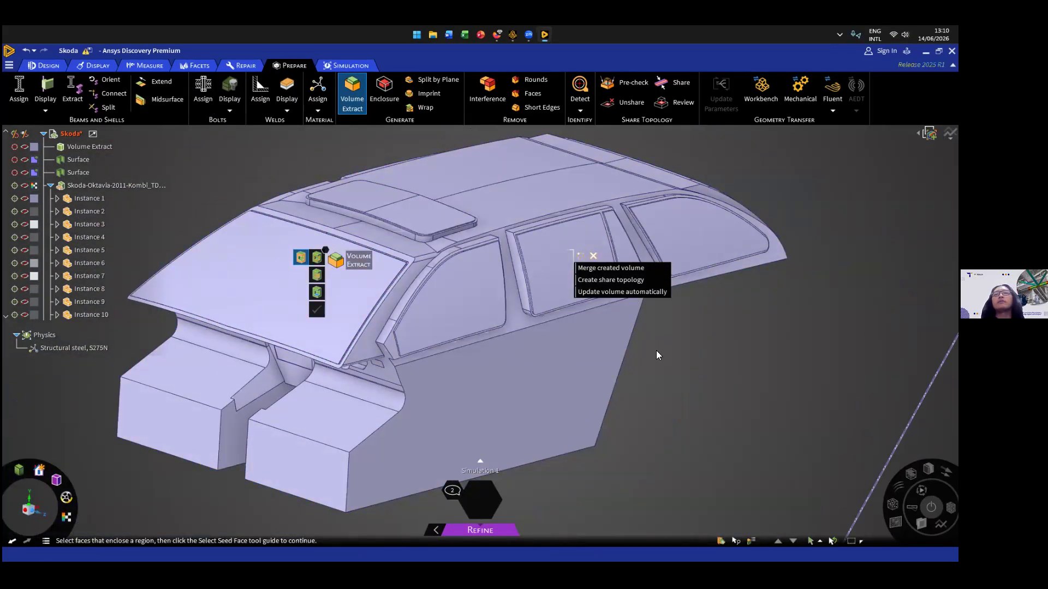
pyautogui.scroll(-3, 548, 396)
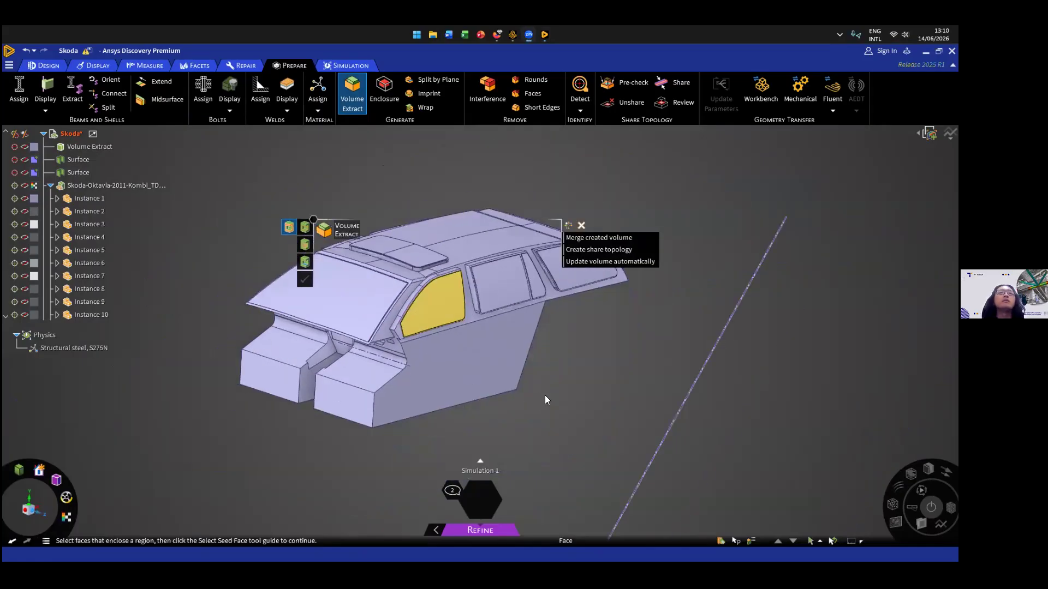
pyautogui.scroll(6, 547, 395)
pyautogui.moveTo(563, 421); pyautogui.dragTo(520, 285, button='middle')
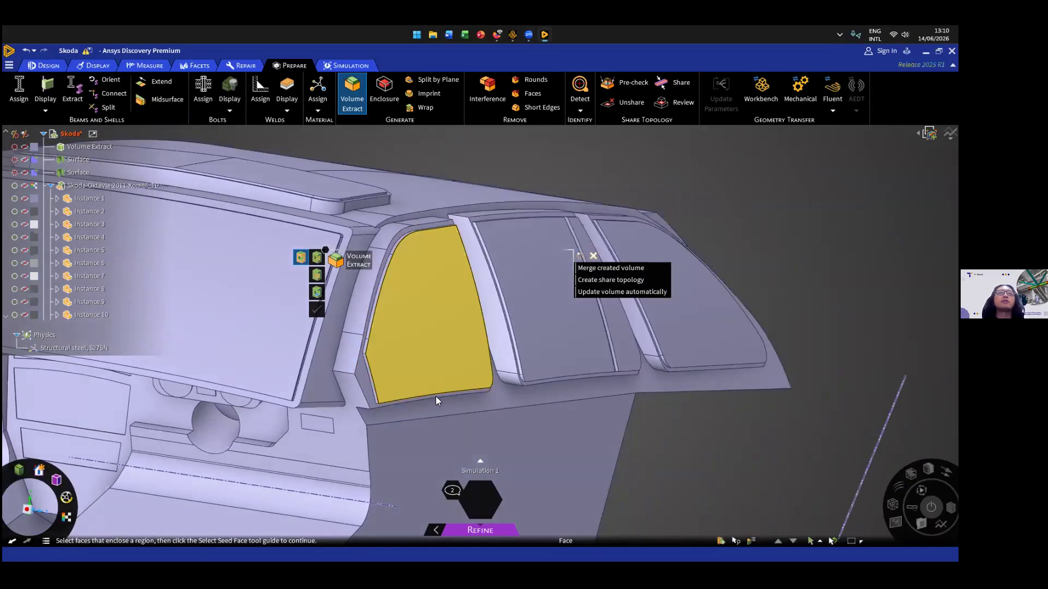
pyautogui.moveTo(464, 391); pyautogui.dragTo(453, 391, button='middle')
pyautogui.moveTo(508, 426); pyautogui.dragTo(523, 363, button='middle')
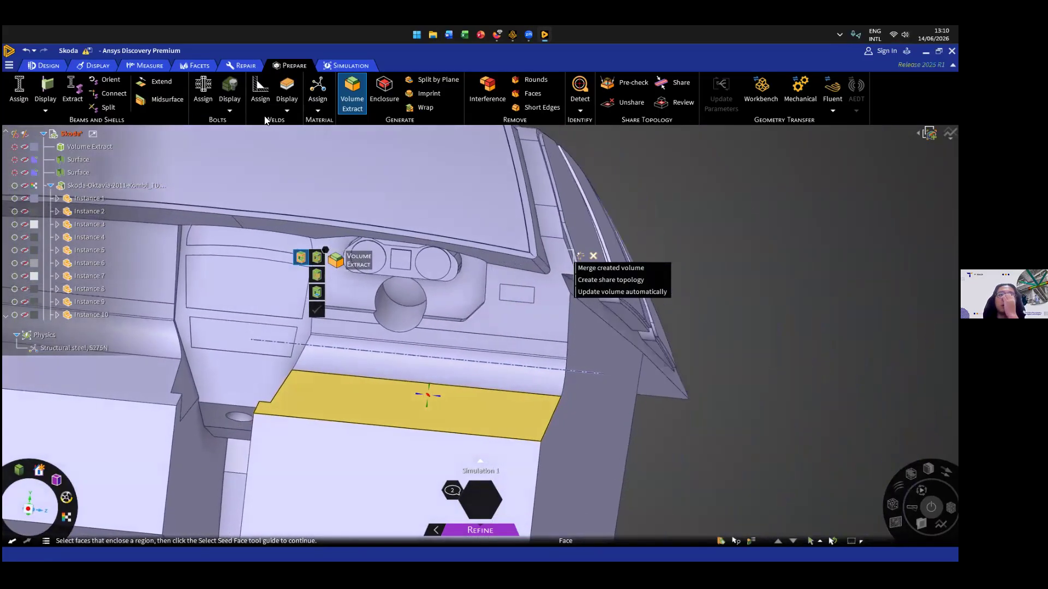
pyautogui.scroll(-4, 464, 391)
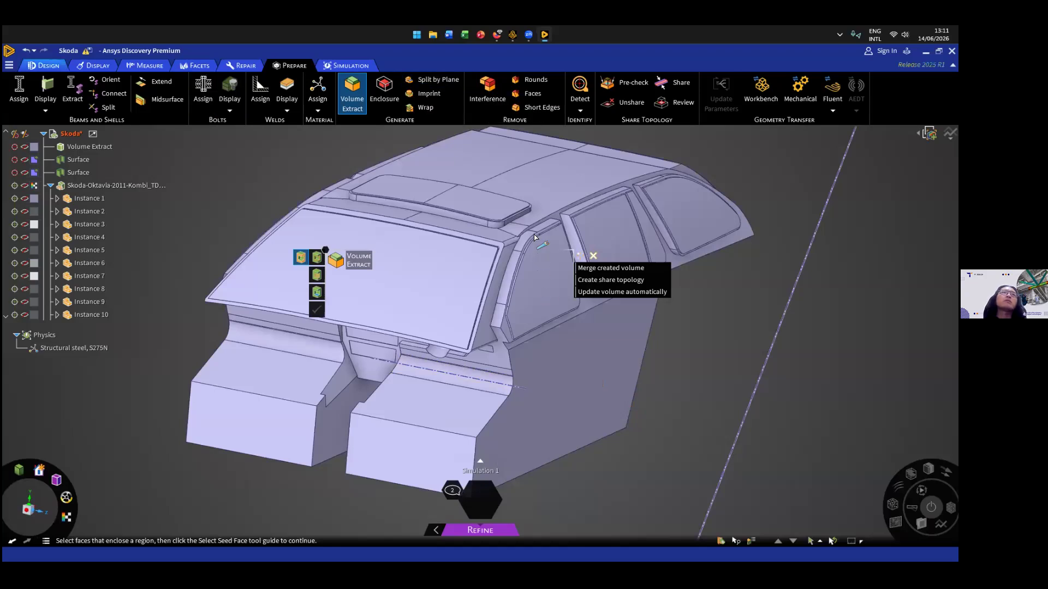
# - Split the extracted cabin volume with Split Body, using the frame face around the driver-side front window as the cutter
pyautogui.click(44, 65)
pyautogui.click(361, 80)
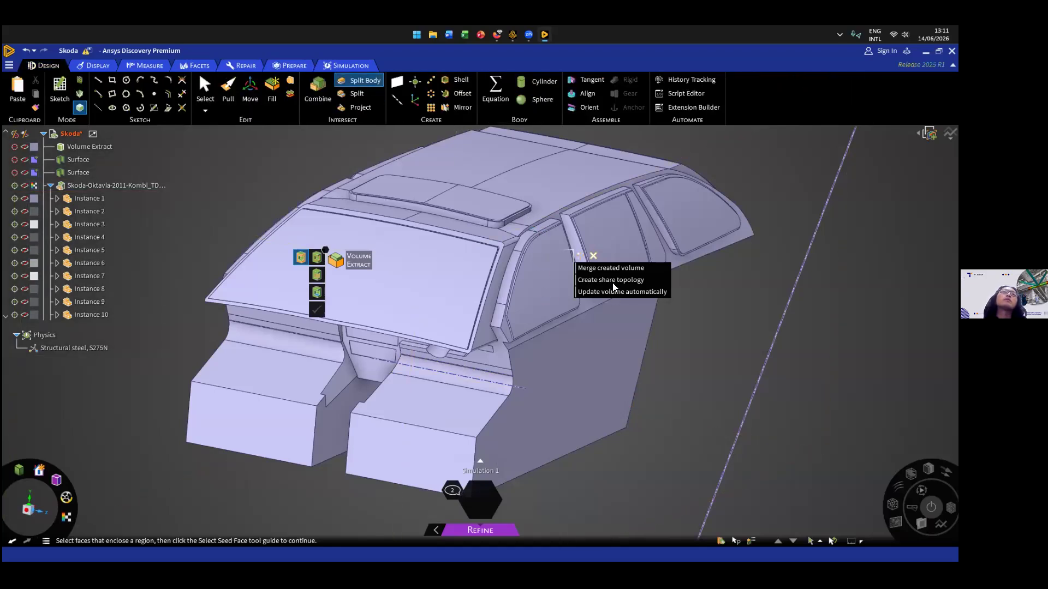
pyautogui.click(585, 182)
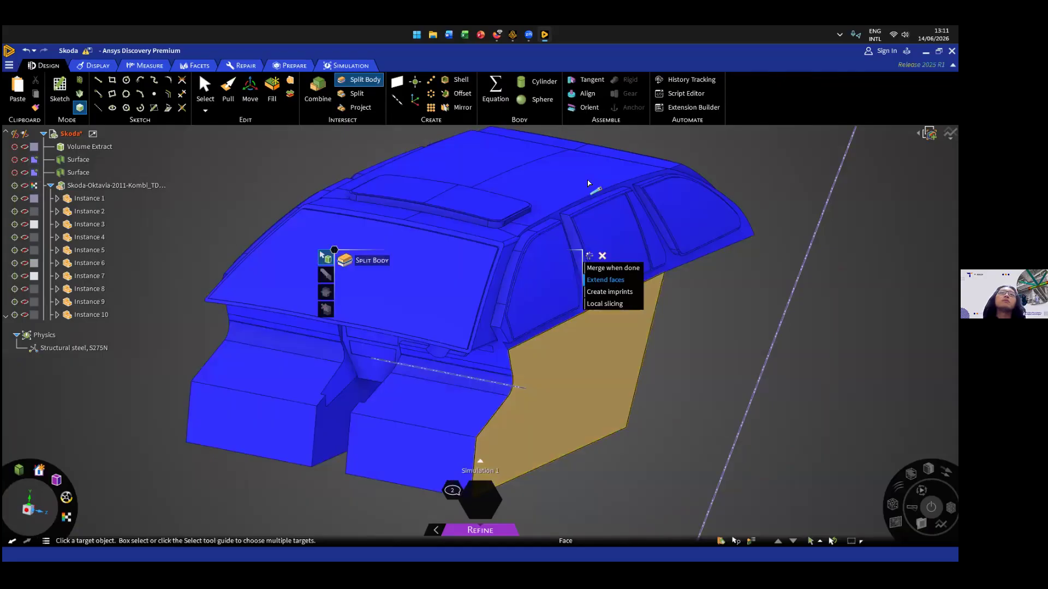
pyautogui.scroll(5, 588, 182)
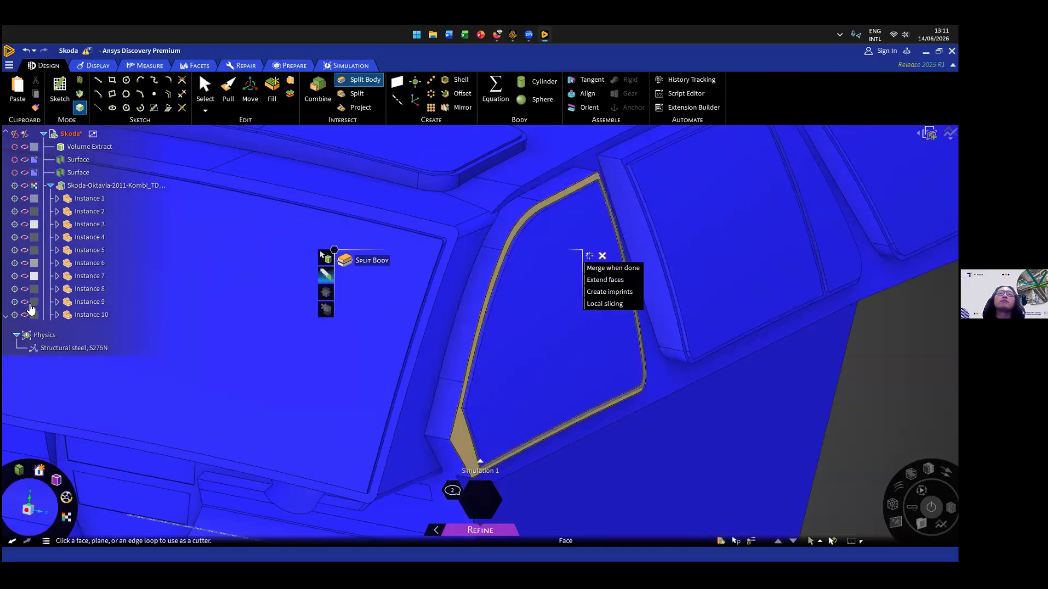
pyautogui.click(636, 316)
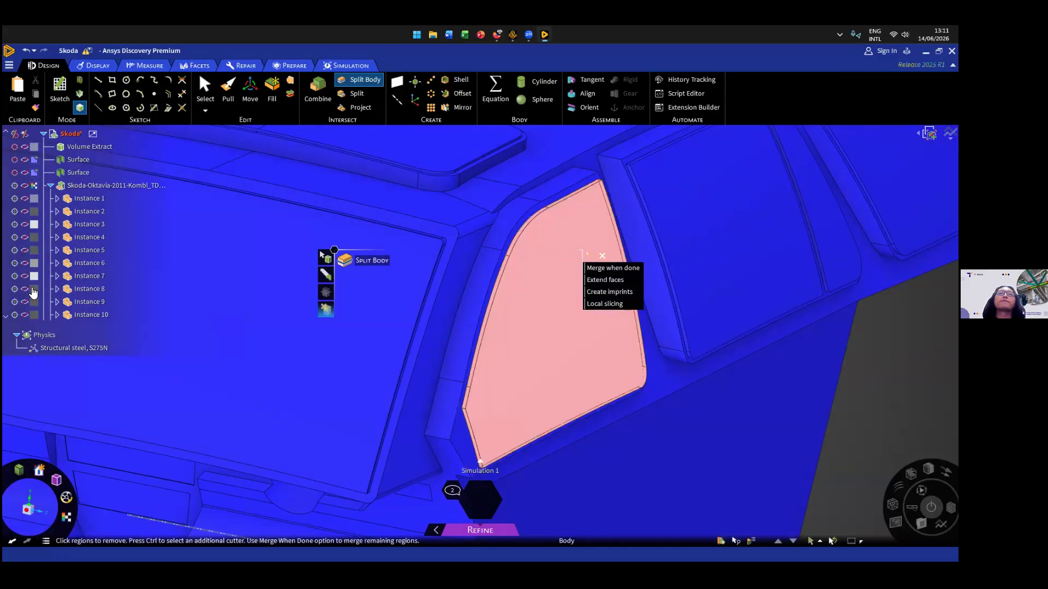
pyautogui.press('Escape')
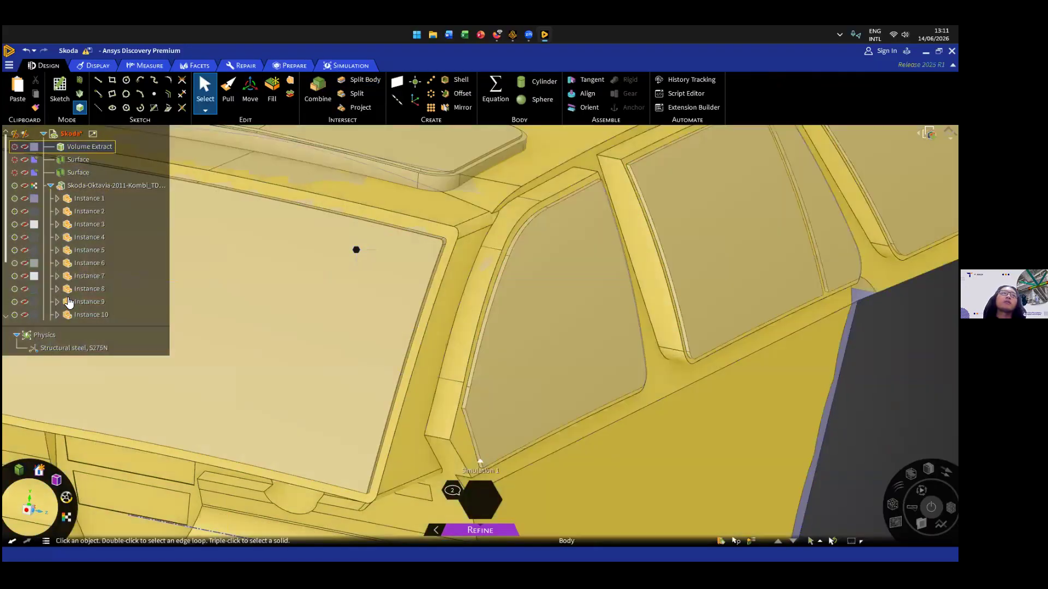
# - Expand the extracted Volume component and check its main cabin body against the split-off window bodies
pyautogui.scroll(-3, 69, 300)
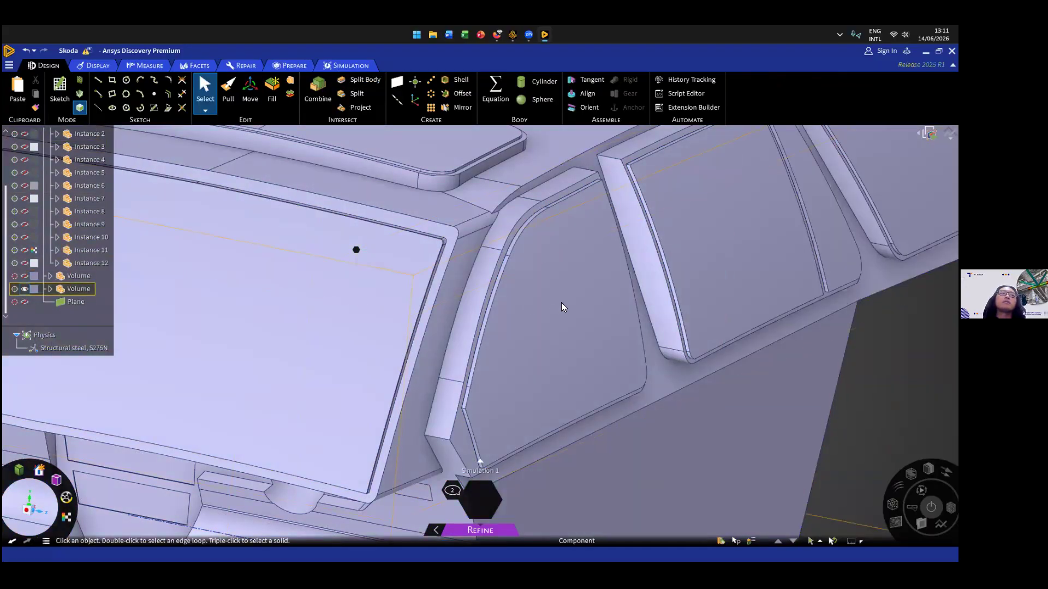
pyautogui.click(671, 281)
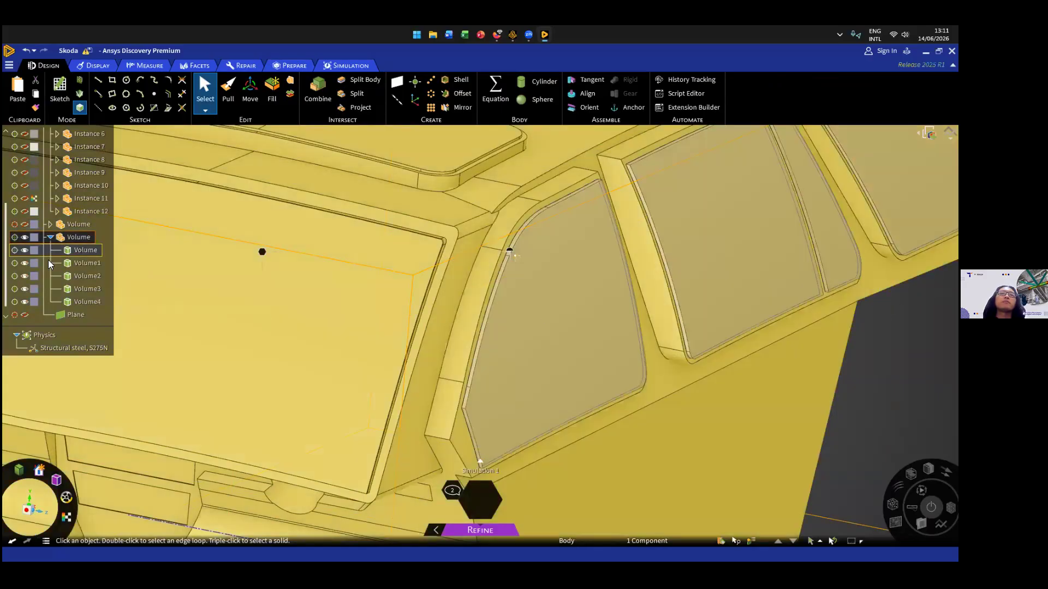
pyautogui.scroll(-5, 355, 297)
pyautogui.moveTo(562, 308); pyautogui.dragTo(354, 298, button='middle')
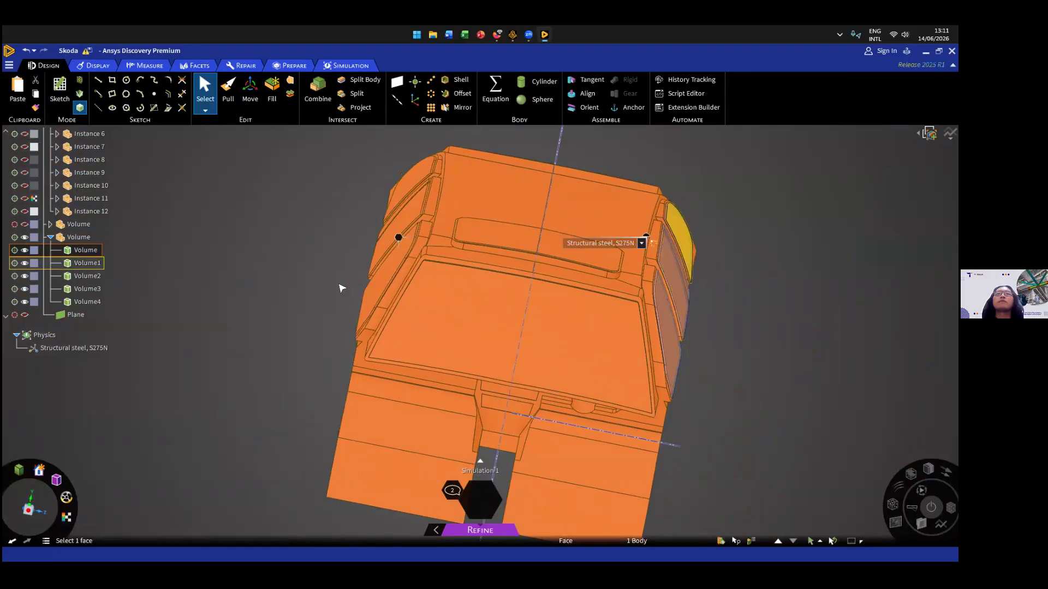
pyautogui.click(342, 289)
# - Toggle the visibility of the window bodies Volume1 to Volume4 to inspect the split at the driver-side windows
pyautogui.click(25, 264)
pyautogui.moveTo(623, 313); pyautogui.dragTo(465, 329, button='middle')
pyautogui.scroll(-3, 241, 413)
pyautogui.scroll(8, 239, 429)
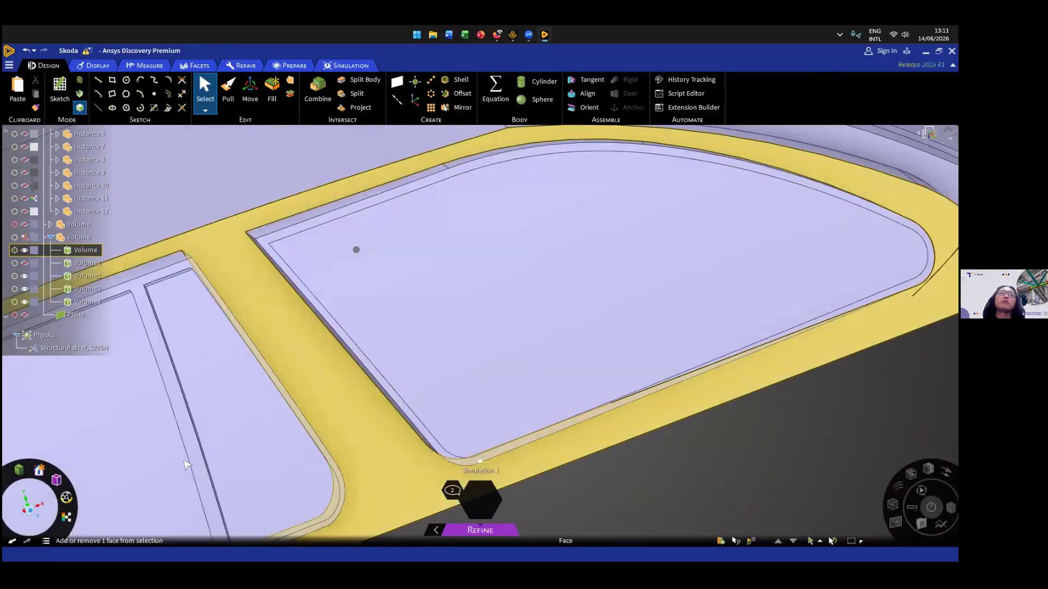
pyautogui.scroll(-8, 335, 349)
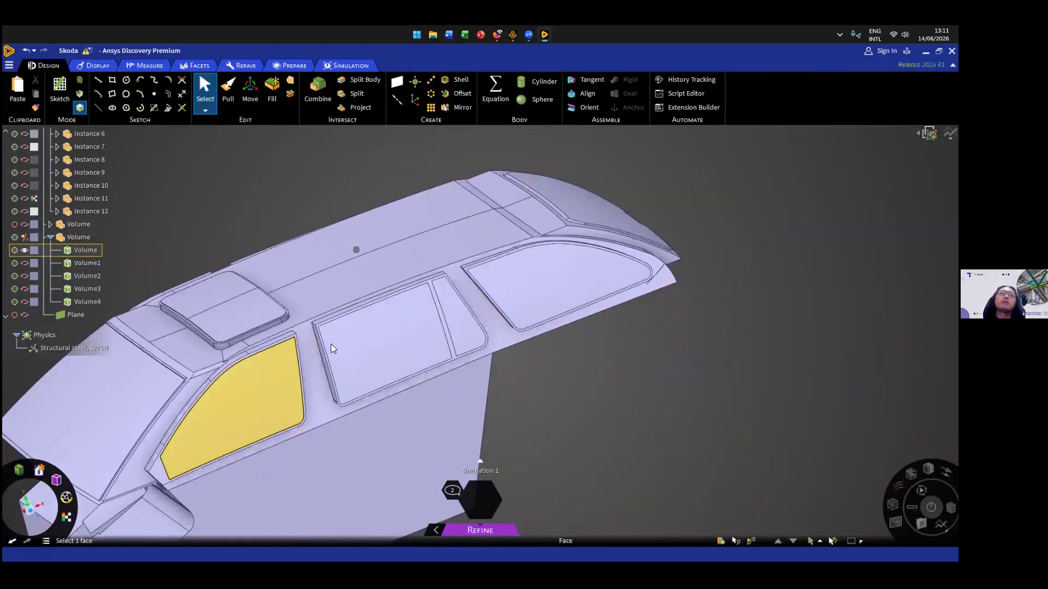
pyautogui.moveTo(232, 431); pyautogui.dragTo(596, 370, button='middle')
pyautogui.scroll(5, 180, 456)
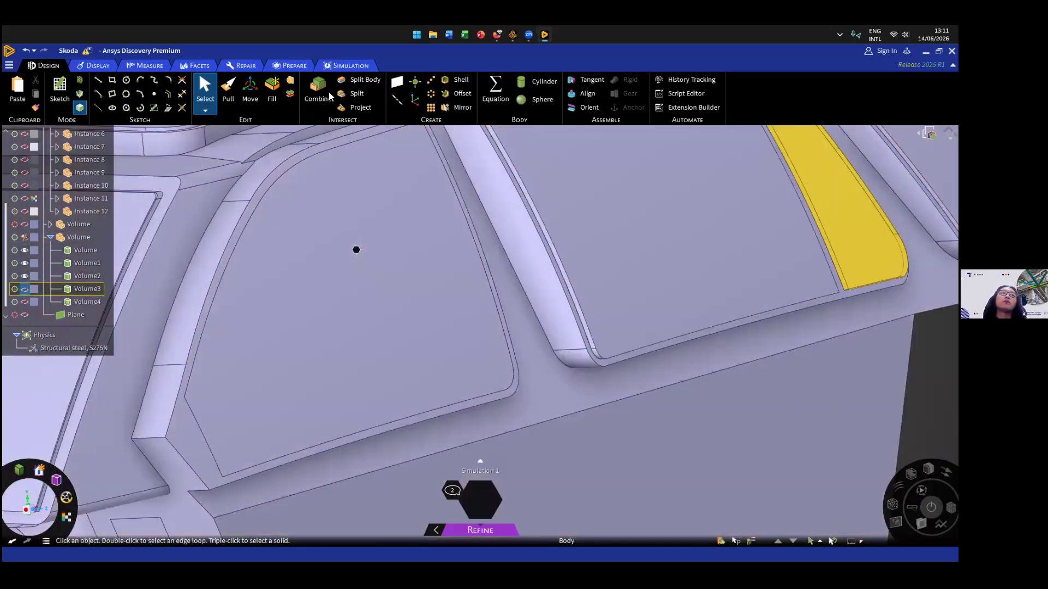
# - Split the main cabin body with Split Body, using the frame face around the passenger-side front window as the cutter
pyautogui.scroll(-5, 351, 341)
pyautogui.keyDown('ctrl'); pyautogui.moveTo(346, 426); pyautogui.dragTo(490, 425, button='middle'); pyautogui.keyUp('ctrl')
pyautogui.moveTo(513, 336); pyautogui.dragTo(362, 309, button='middle')
pyautogui.click(362, 81)
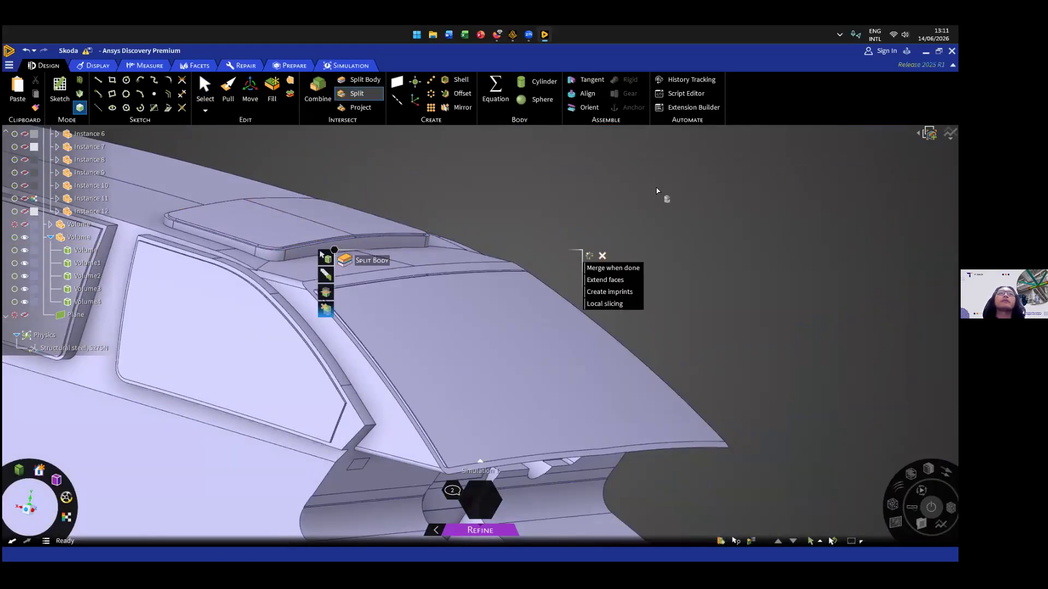
pyautogui.click(566, 313)
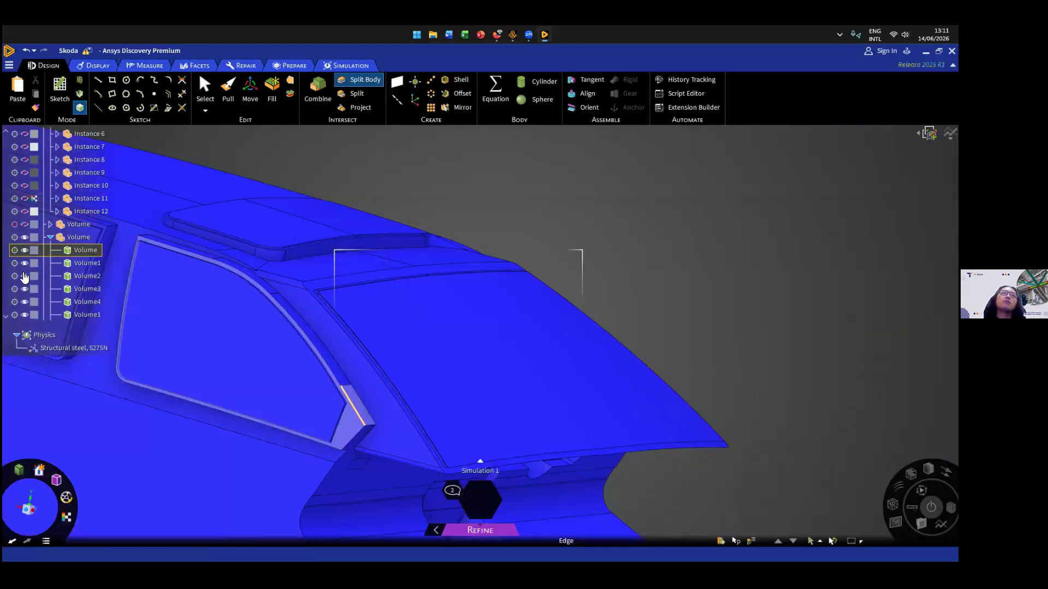
pyautogui.press('Escape')
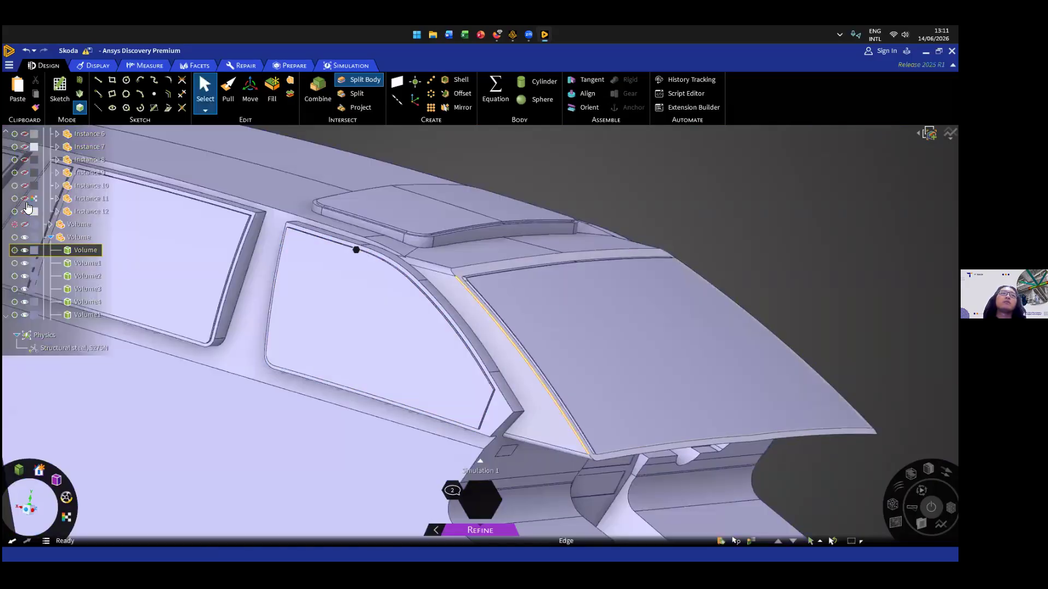
# - Temporarily hide the main cabin body to inspect the split window bodies on both sides of the car
pyautogui.scroll(-2, 61, 240)
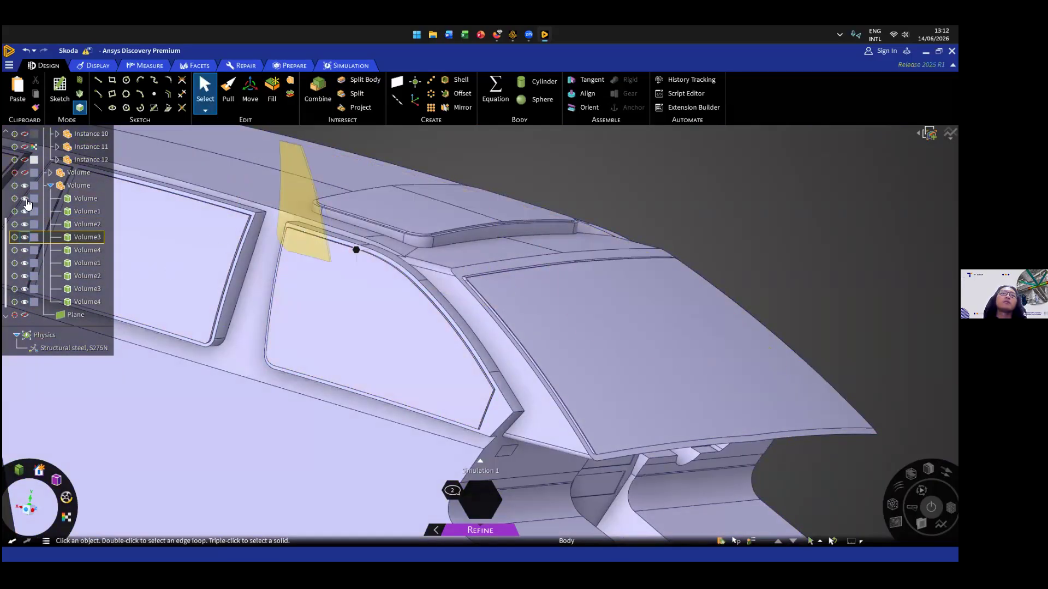
pyautogui.click(24, 199)
pyautogui.moveTo(437, 180); pyautogui.dragTo(387, 97, button='middle')
pyautogui.scroll(-5, 486, 279)
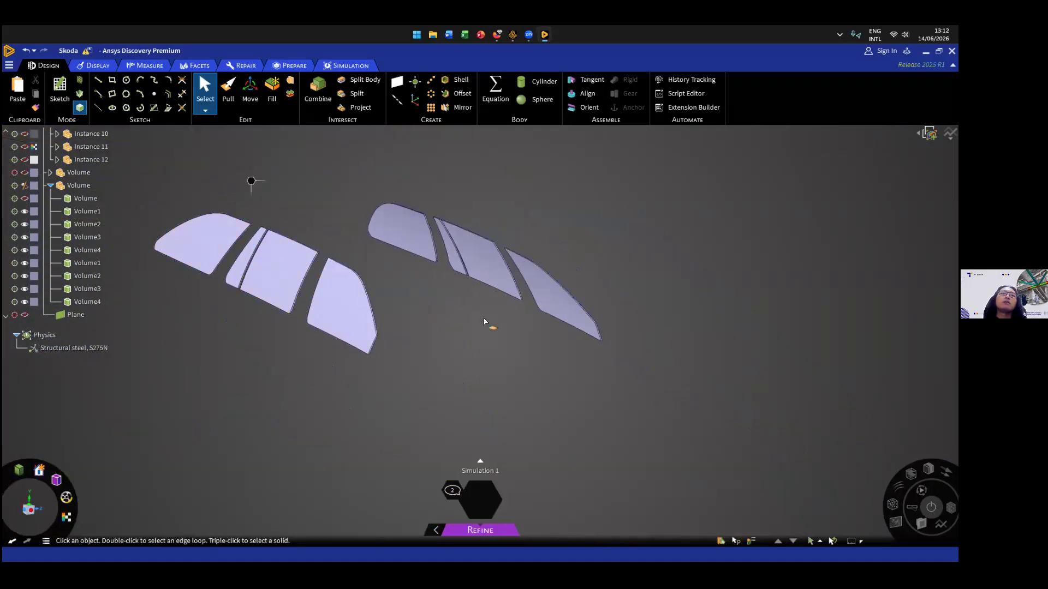
pyautogui.click(25, 199)
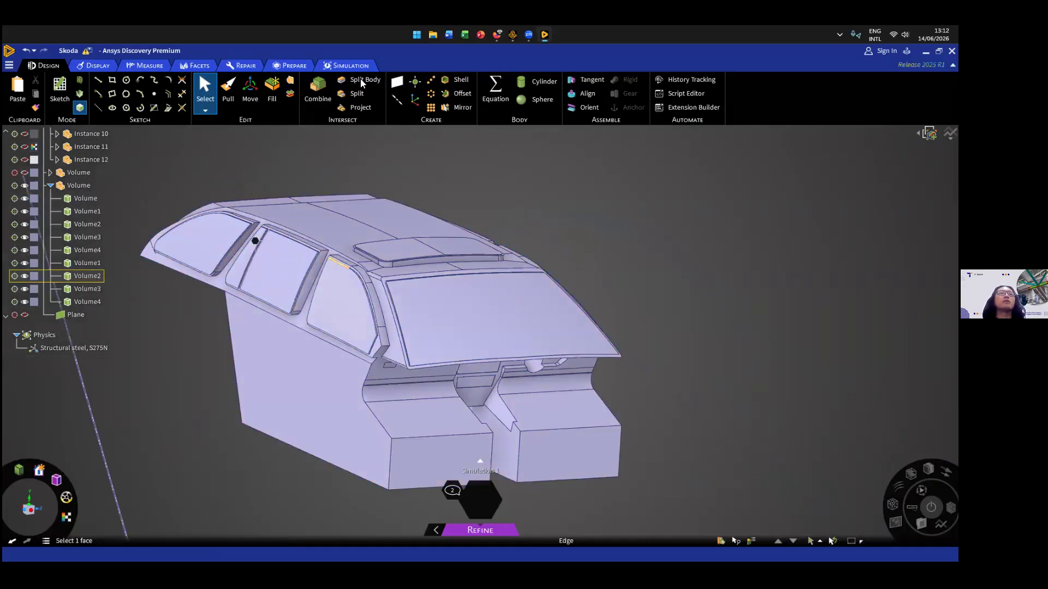
# - Split the main cabin body with Split Body, using the frame face around the windshield as the cutter
pyautogui.moveTo(458, 242); pyautogui.dragTo(459, 306, button='middle')
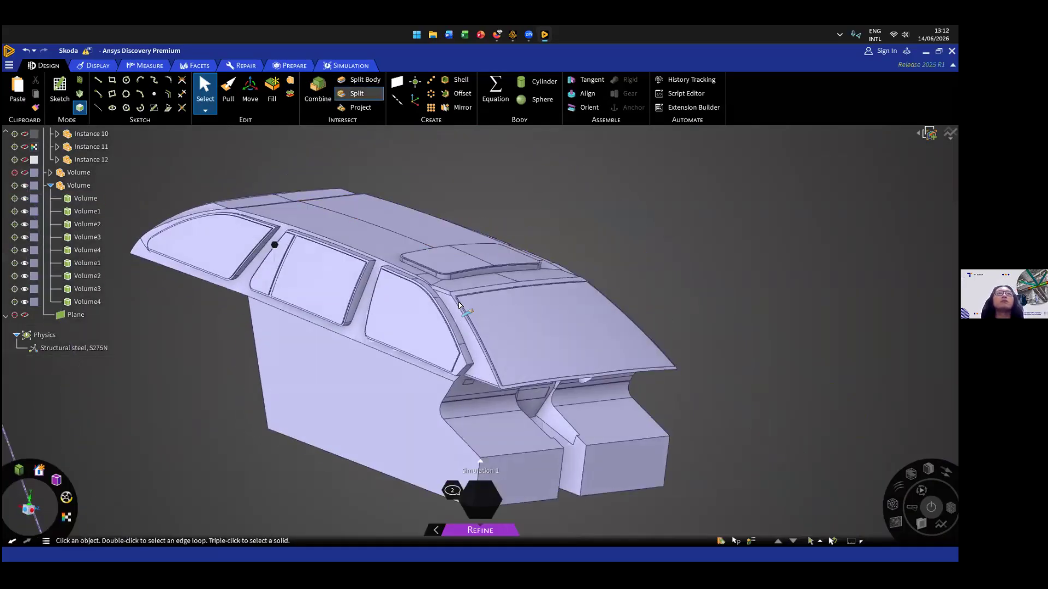
pyautogui.click(358, 94)
pyautogui.scroll(-1, 452, 295)
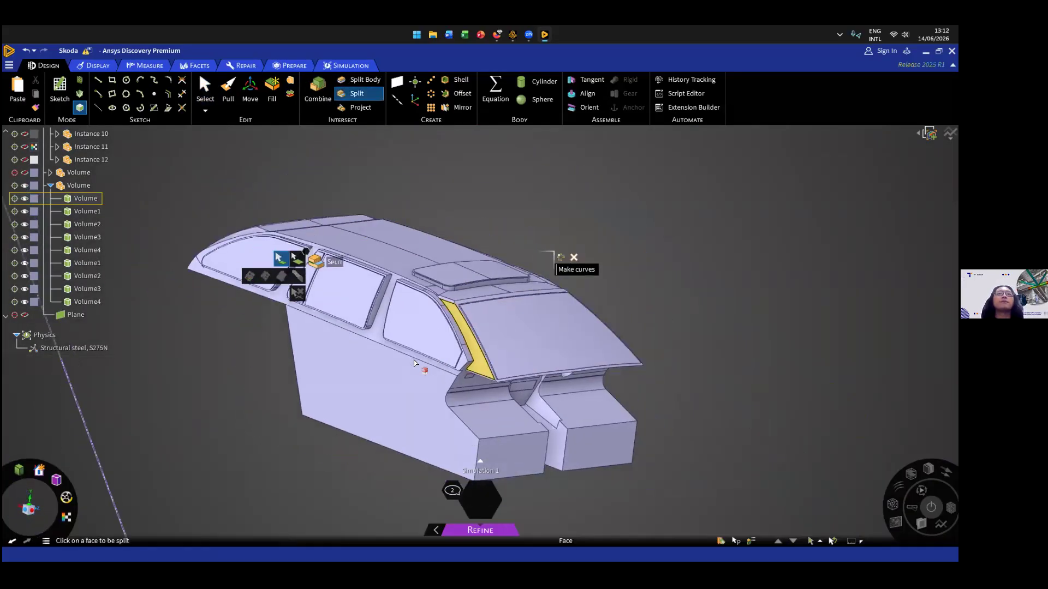
pyautogui.scroll(2, 463, 320)
pyautogui.scroll(1, 414, 364)
pyautogui.click(359, 80)
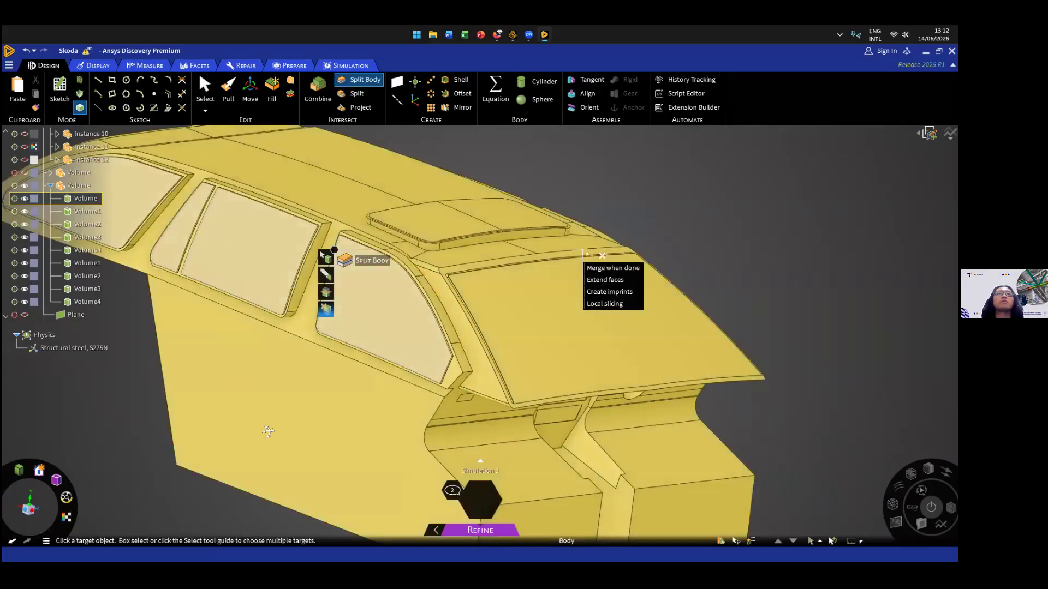
pyautogui.click(267, 431)
pyautogui.scroll(-1, 405, 459)
pyautogui.scroll(2, 235, 341)
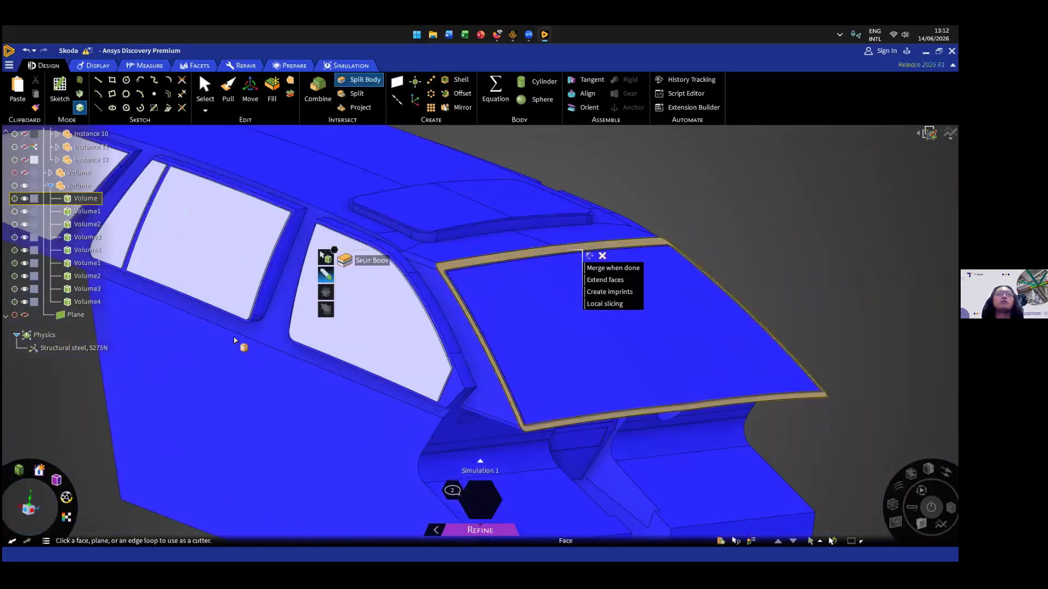
pyautogui.click(238, 341)
pyautogui.scroll(-2, 244, 322)
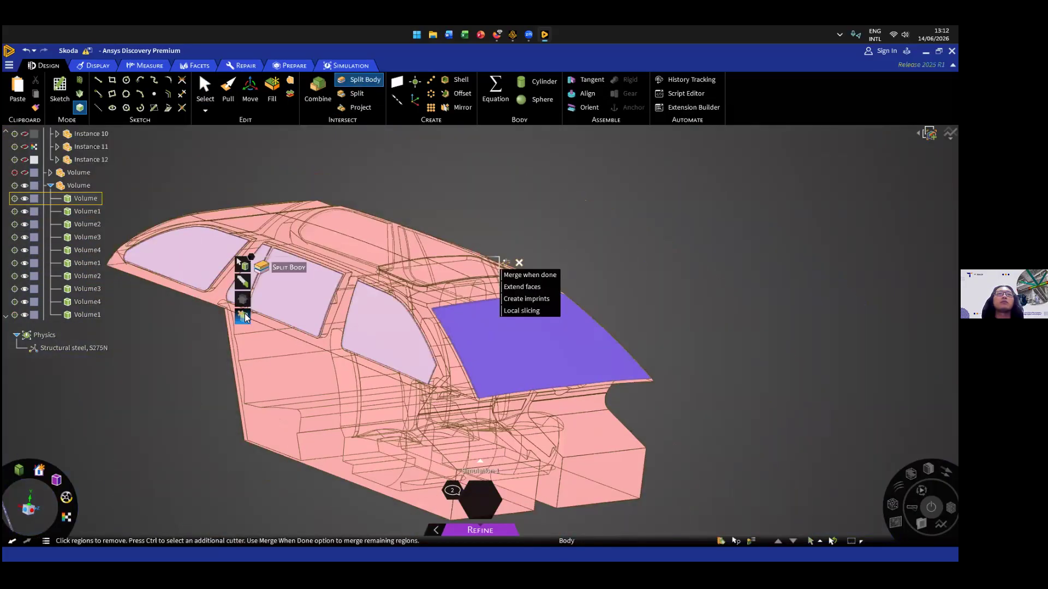
pyautogui.press('Escape')
# - Split the main cabin body with Split Body, using the frame face around the rear window as the cutter
pyautogui.moveTo(393, 361); pyautogui.dragTo(302, 340, button='middle')
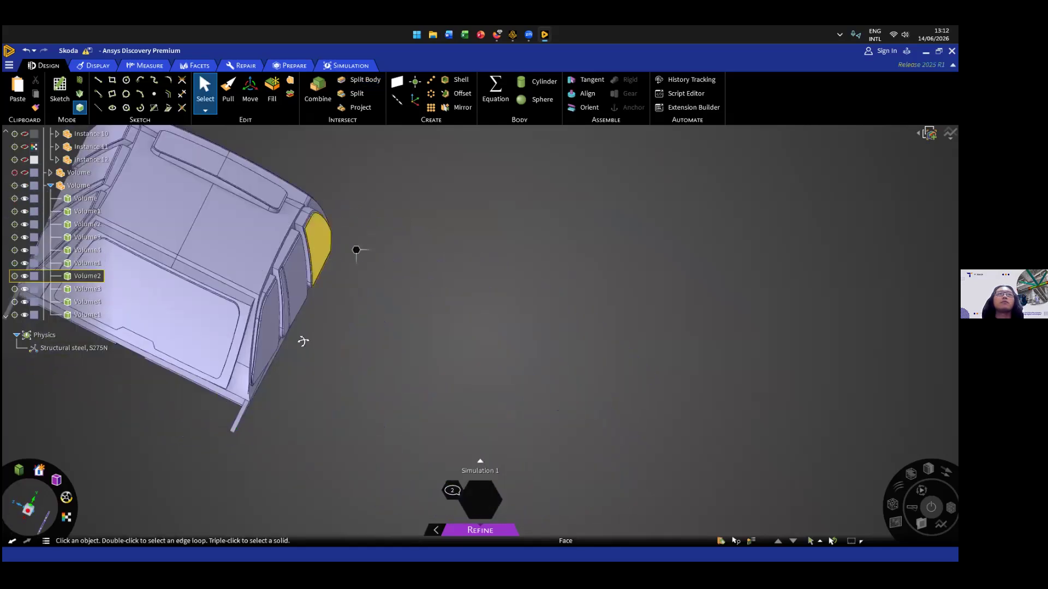
pyautogui.click(240, 331)
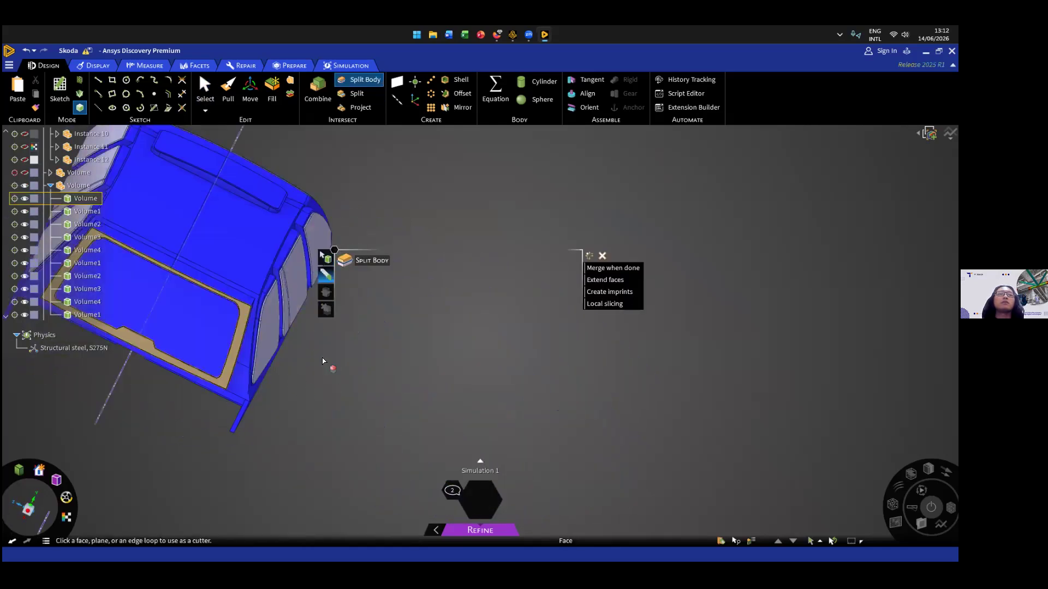
pyautogui.moveTo(470, 127); pyautogui.dragTo(304, 329, button='middle')
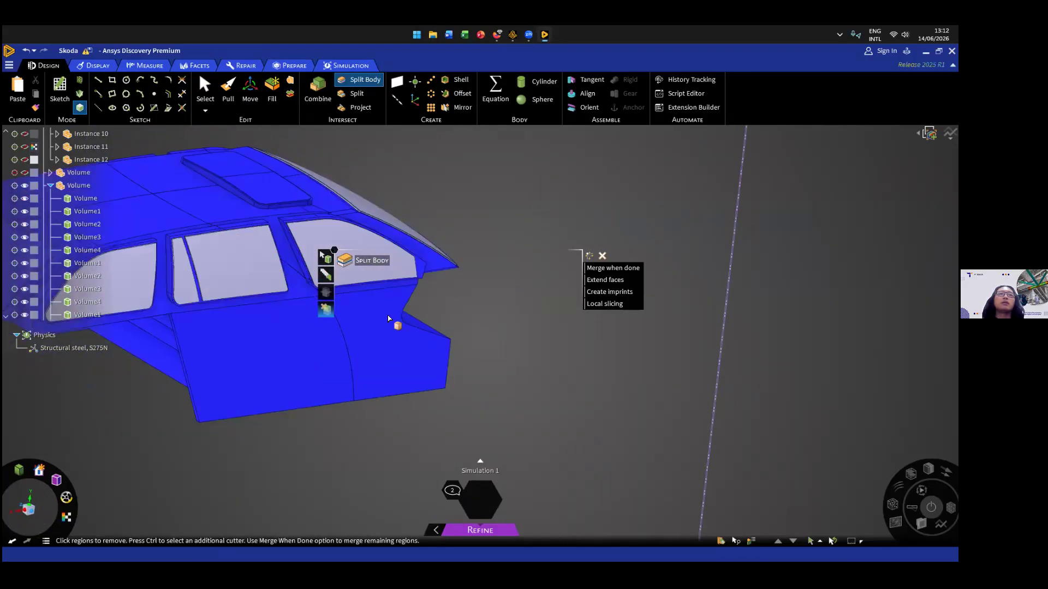
pyautogui.press('Escape')
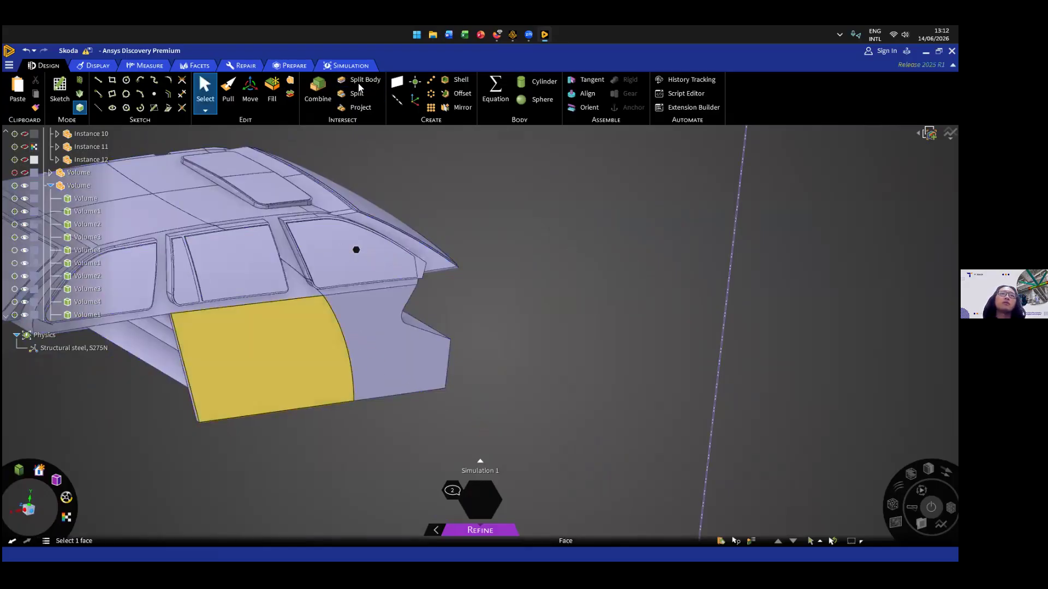
# - Merge the separated front portion of the cabin back with the rest of the main cabin body using Combine
pyautogui.click(318, 88)
pyautogui.click(389, 286)
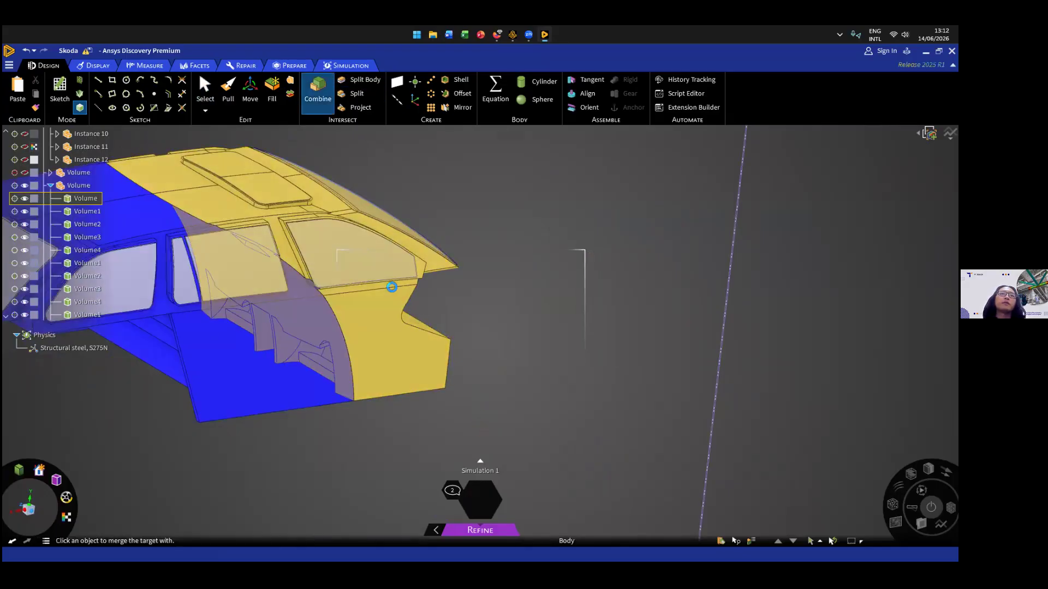
pyautogui.press('Escape')
pyautogui.keyDown('shift'); pyautogui.moveTo(399, 364); pyautogui.dragTo(523, 450, button='middle'); pyautogui.keyUp('shift')
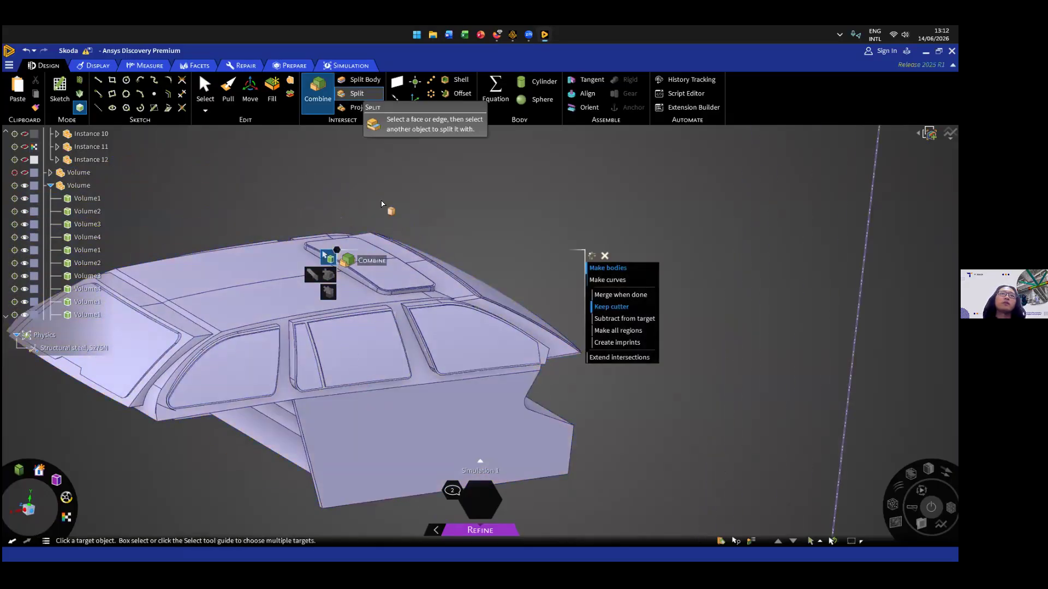
# - Try to split the main cabin body with Split Body, using the sunroof frame face as the cutter
pyautogui.click(363, 82)
pyautogui.scroll(-3, 406, 323)
pyautogui.scroll(8, 317, 346)
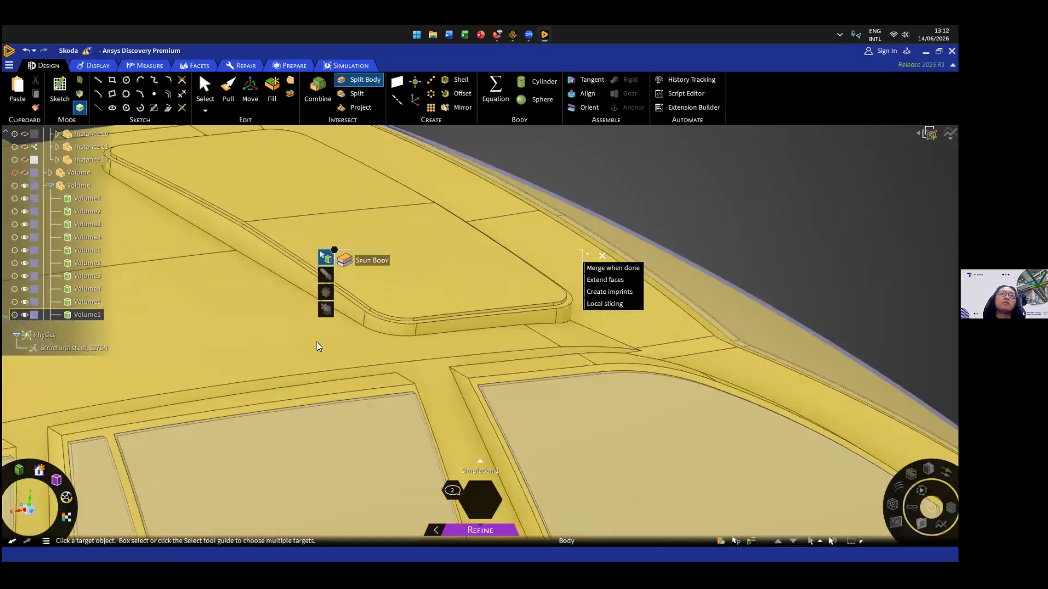
pyautogui.scroll(3, 320, 346)
pyautogui.moveTo(327, 350); pyautogui.dragTo(339, 356, button='middle')
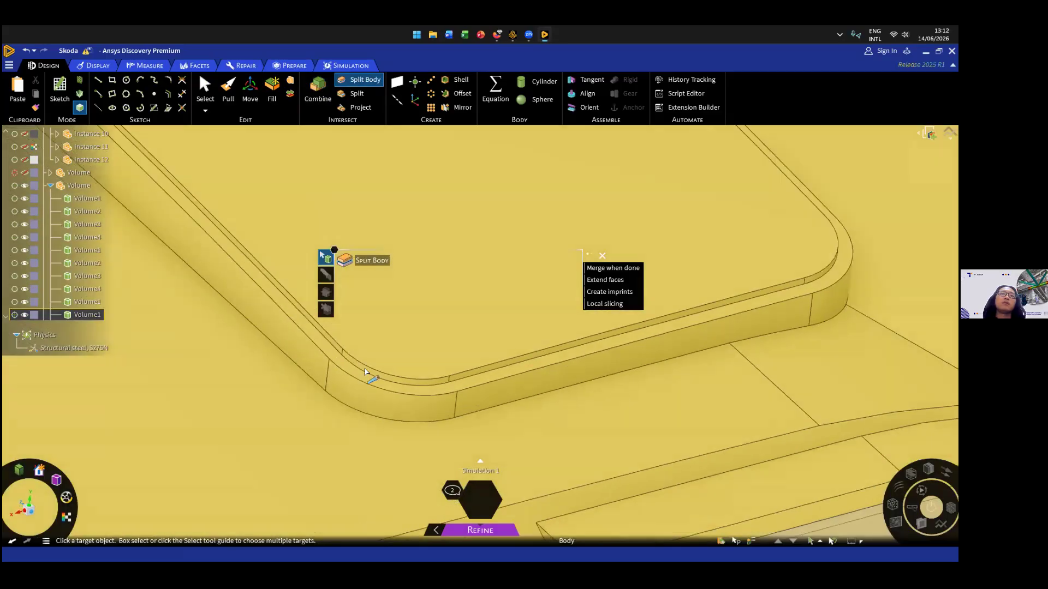
pyautogui.click(359, 82)
pyautogui.click(359, 82)
pyautogui.click(451, 282)
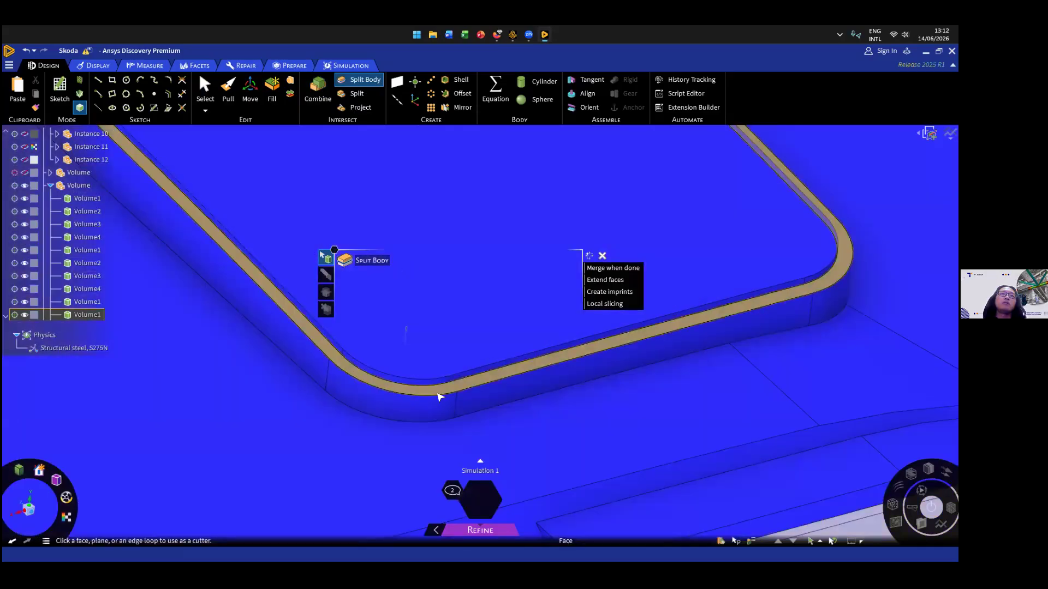
pyautogui.scroll(-8, 374, 362)
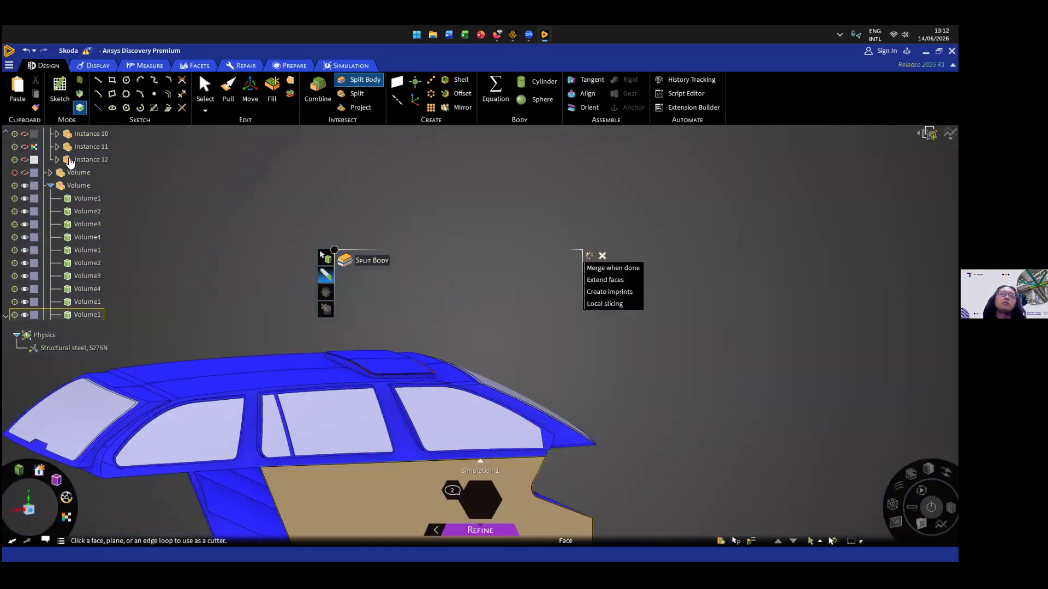
pyautogui.press('Escape')
pyautogui.scroll(-1, 31, 299)
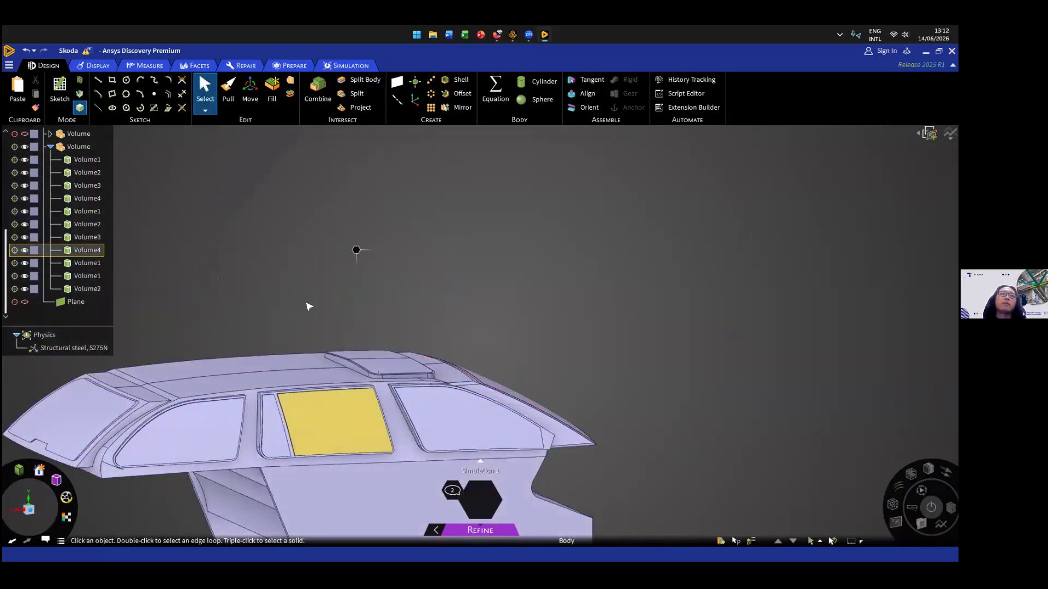
# - Temporarily hide the main cabin body to inspect the split window bodies, and undo the hiding
pyautogui.click(420, 402)
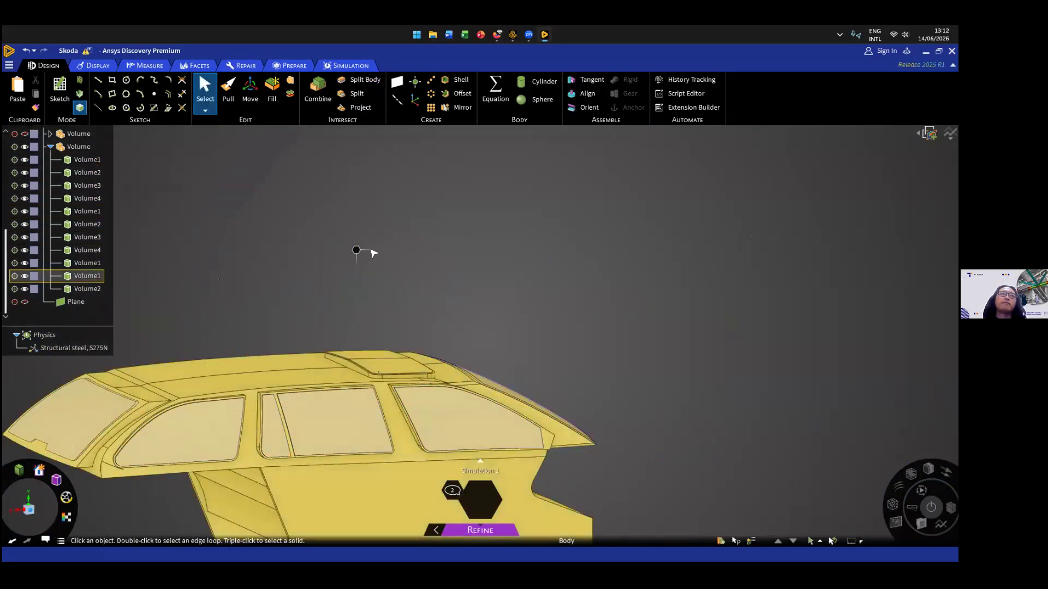
pyautogui.hotkey('ctrl', 'h')
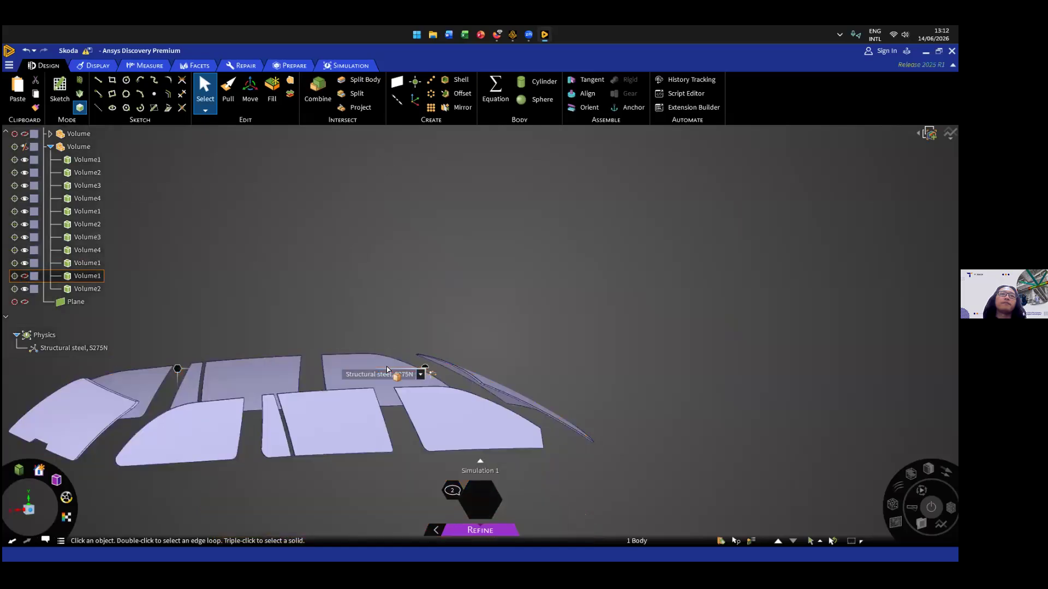
pyautogui.hotkey('ctrl', 'z')
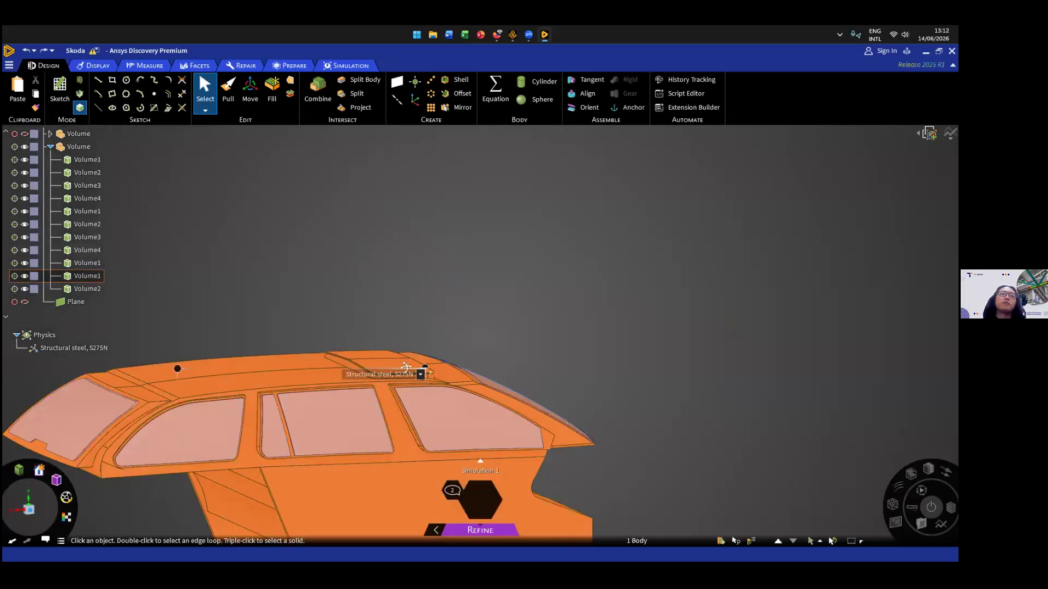
pyautogui.hotkey('ctrl', 'z')
# - Try again to split the main cabin body with Split Body, cutting along the side of the sunroof frame
pyautogui.click(368, 80)
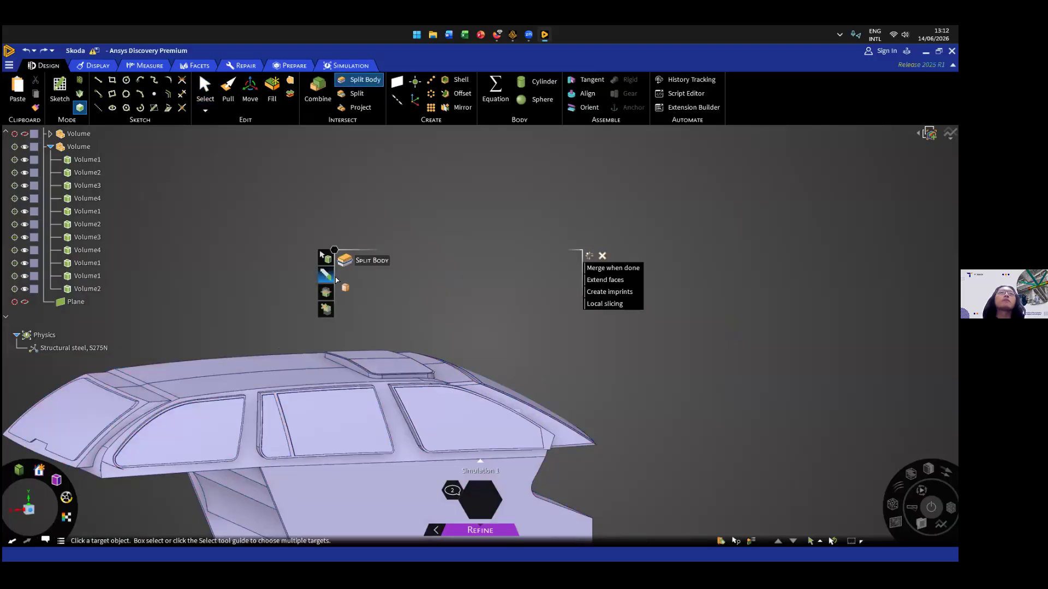
pyautogui.click(407, 327)
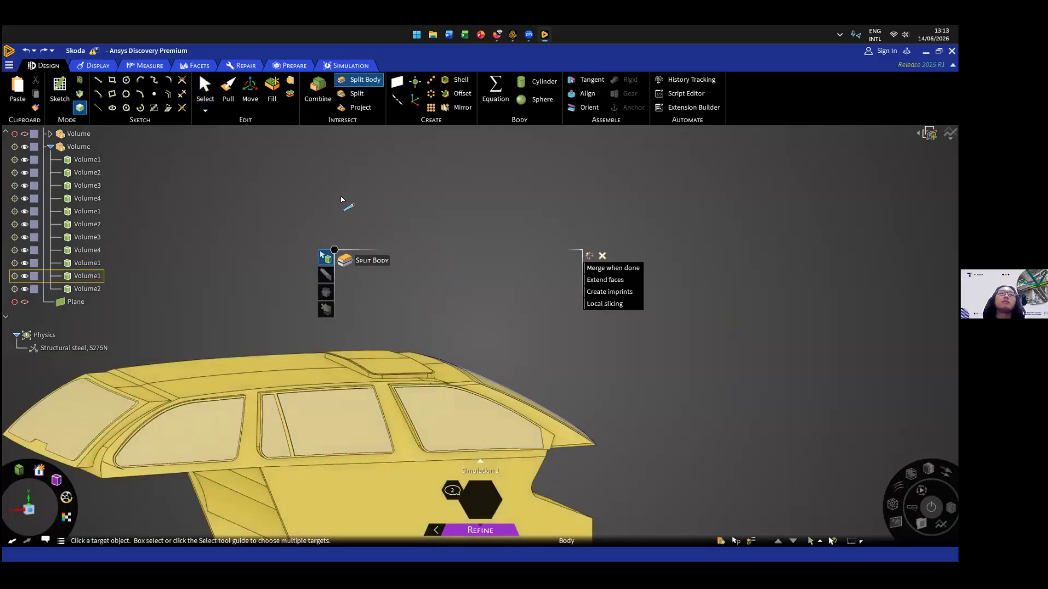
pyautogui.moveTo(335, 192); pyautogui.dragTo(335, 195, button='middle')
pyautogui.scroll(-4, 334, 194)
pyautogui.scroll(8, 334, 194)
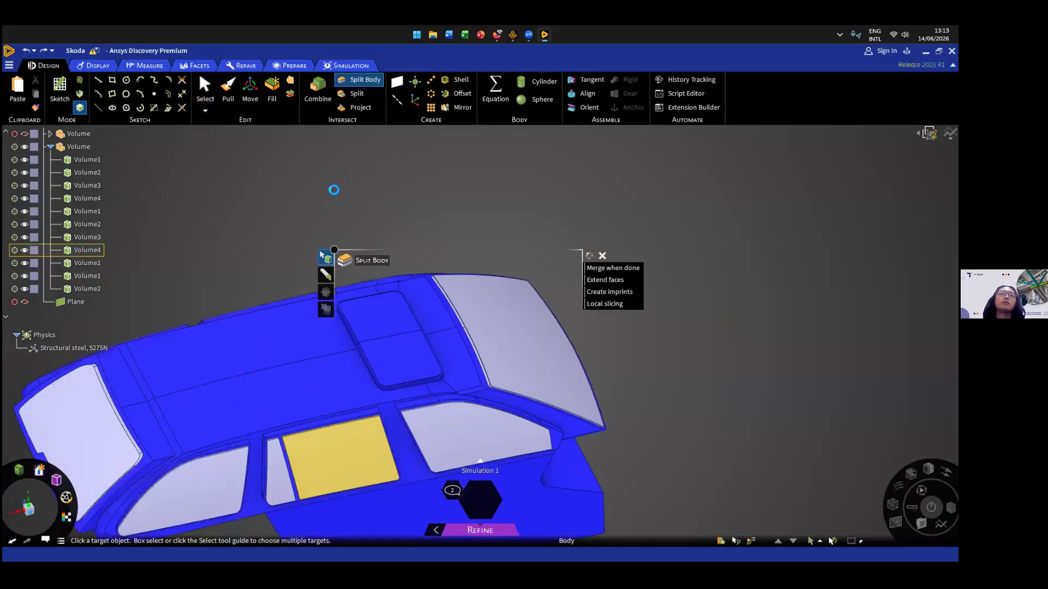
pyautogui.click(347, 217)
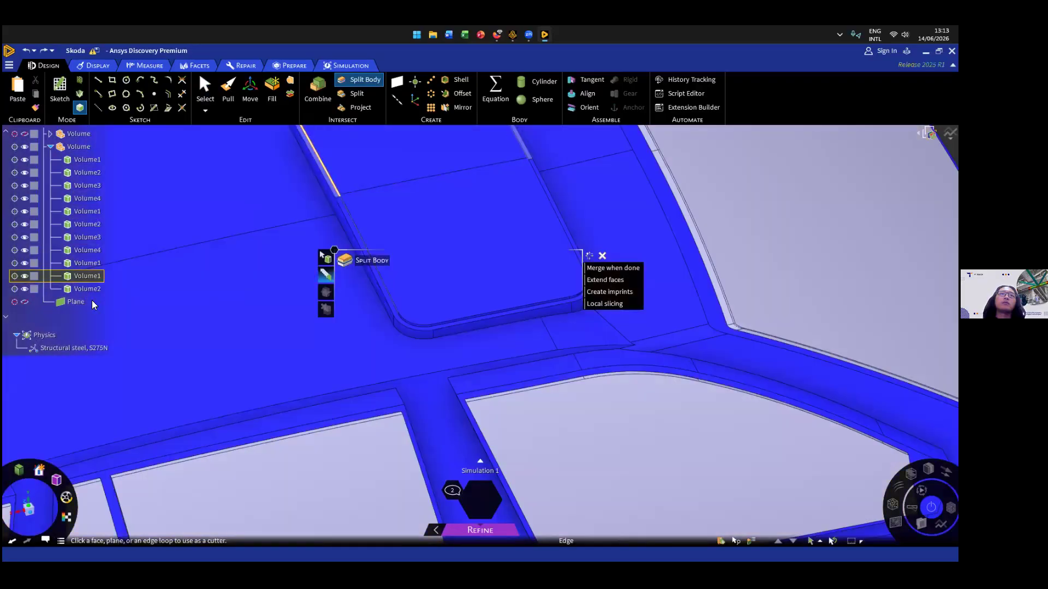
pyautogui.click(91, 303)
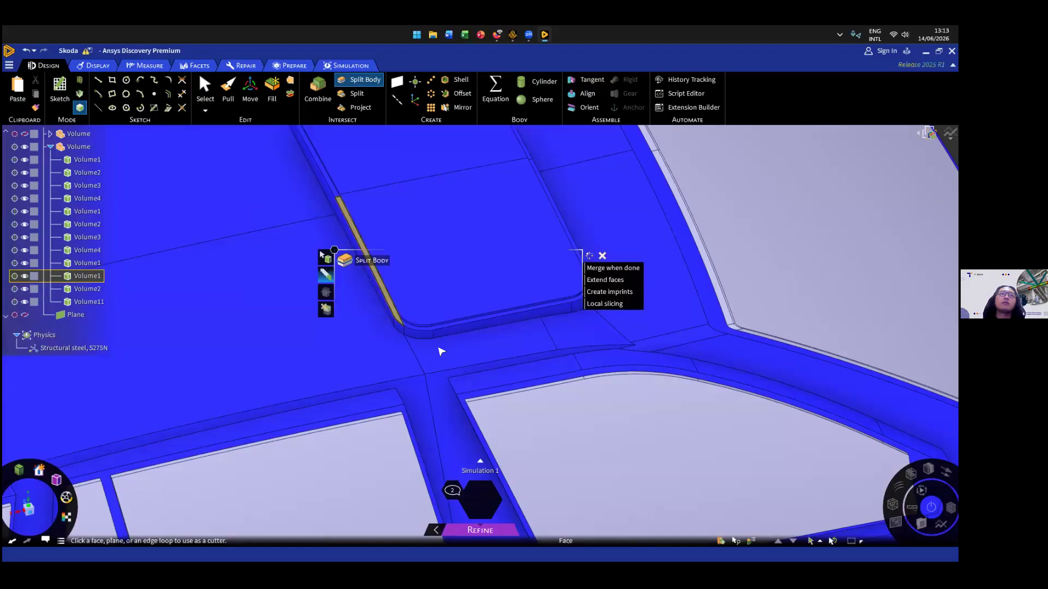
pyautogui.press('Escape')
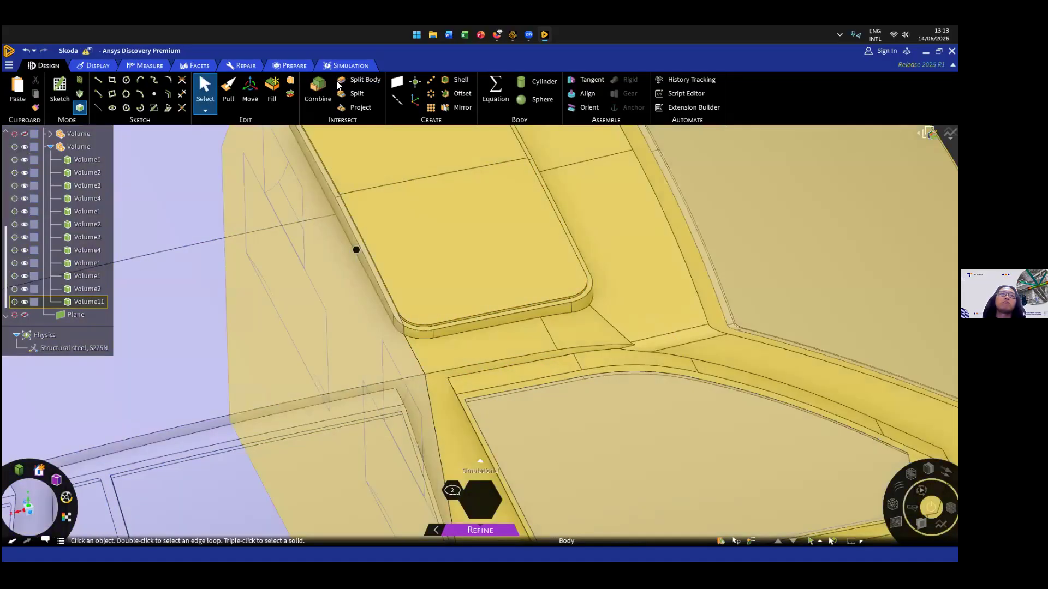
# - Select body Volume11 to check the cut beside the sunroof, and undo that split
pyautogui.click(88, 302)
pyautogui.scroll(4, 446, 353)
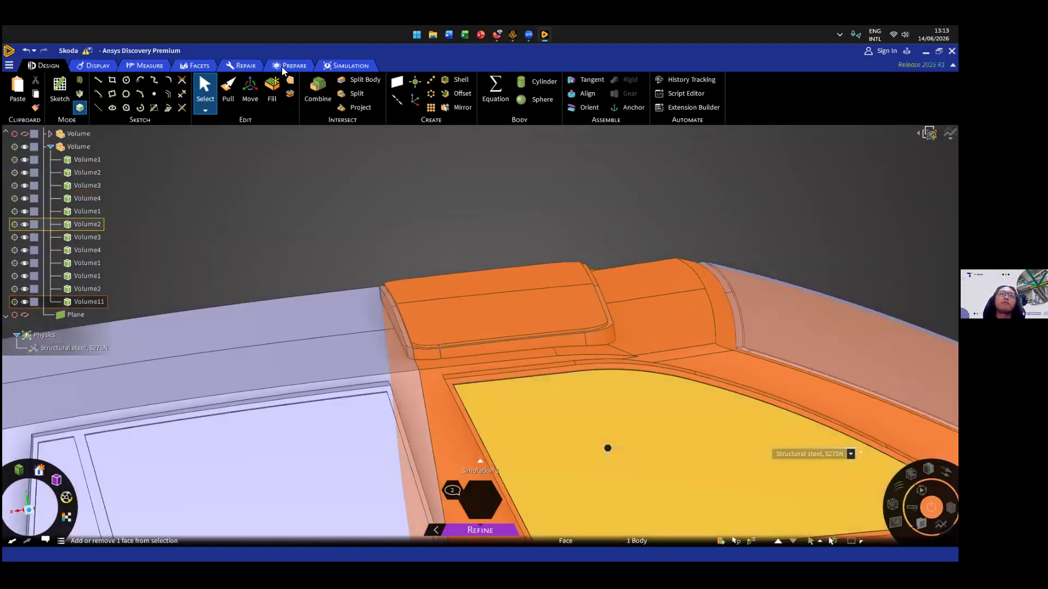
pyautogui.hotkey('ctrl', 'z')
pyautogui.hotkey('ctrl', 'z')
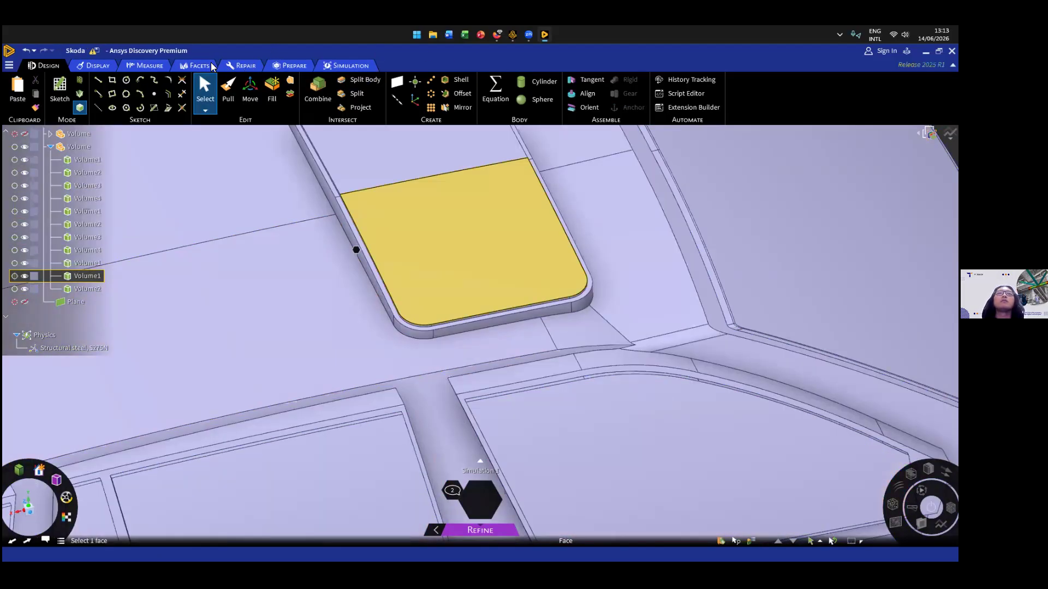
pyautogui.hotkey('ctrl', 'z')
pyautogui.hotkey('ctrl', 'z')
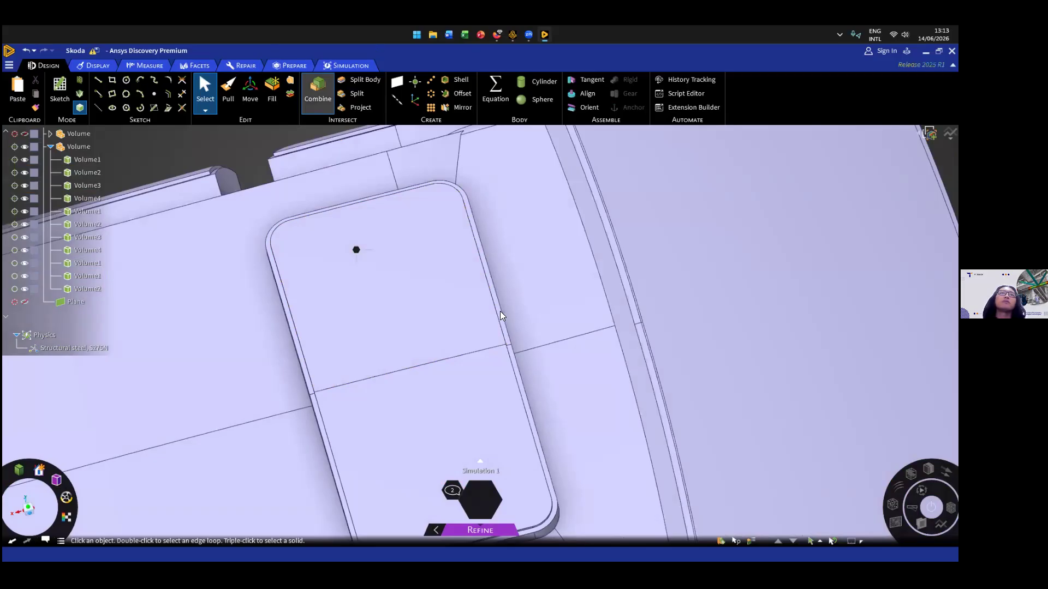
# - Merge the two halves of the sunroof frame face into a single face with Merge Faces
pyautogui.click(292, 65)
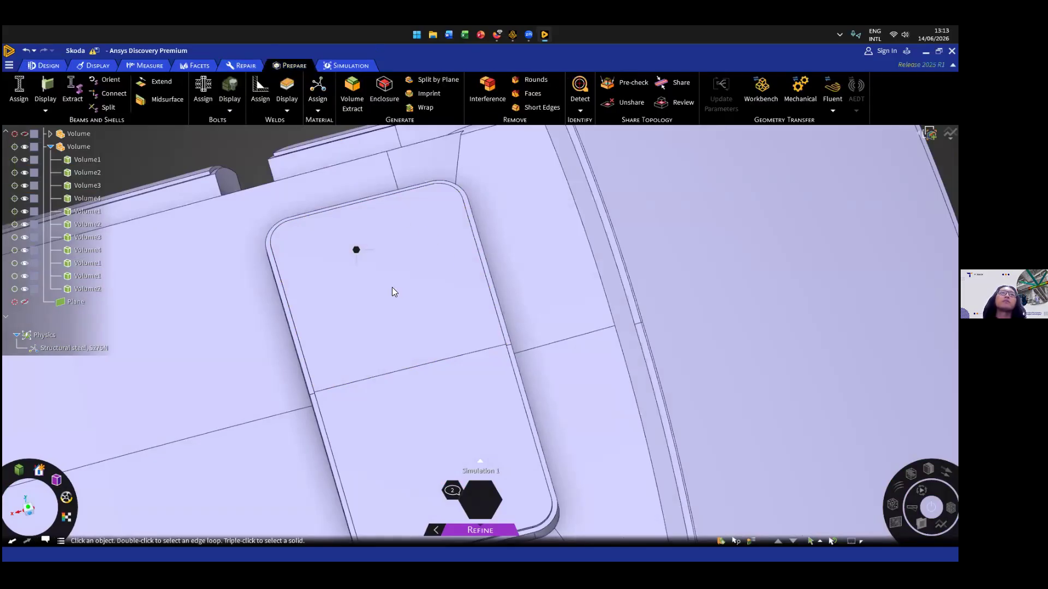
pyautogui.click(241, 66)
pyautogui.click(345, 93)
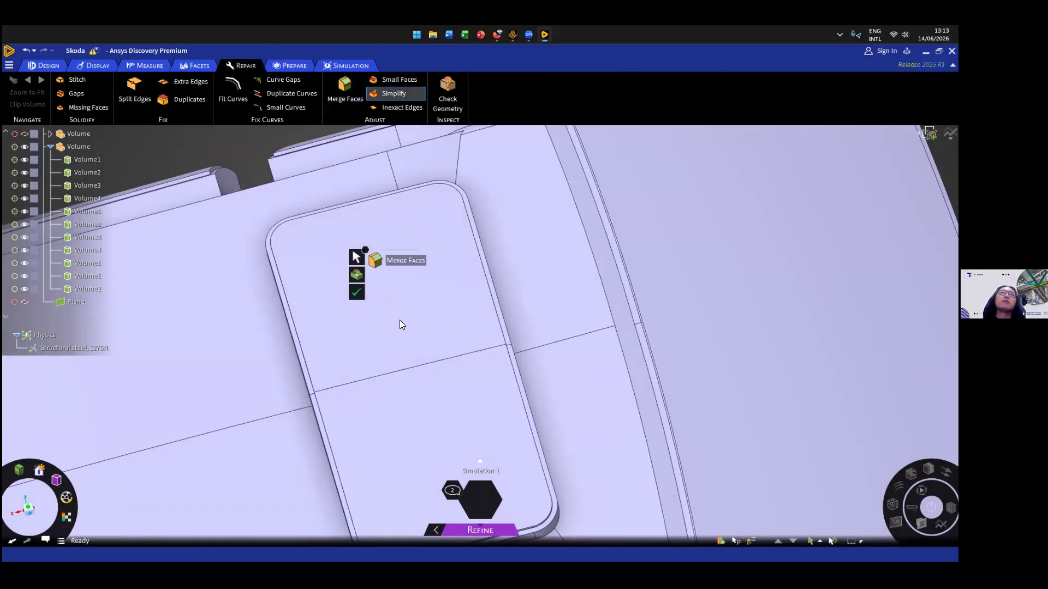
pyautogui.click(494, 292)
pyautogui.keyDown('ctrl'); pyautogui.click(515, 367); pyautogui.keyUp('ctrl')
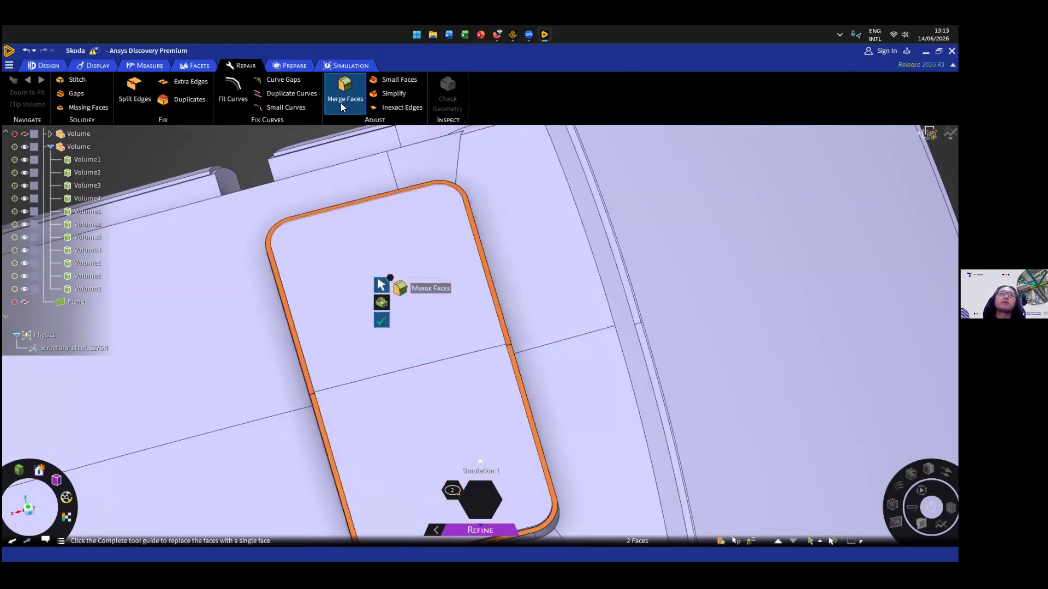
pyautogui.click(381, 320)
pyautogui.moveTo(589, 437); pyautogui.dragTo(581, 281, button='middle')
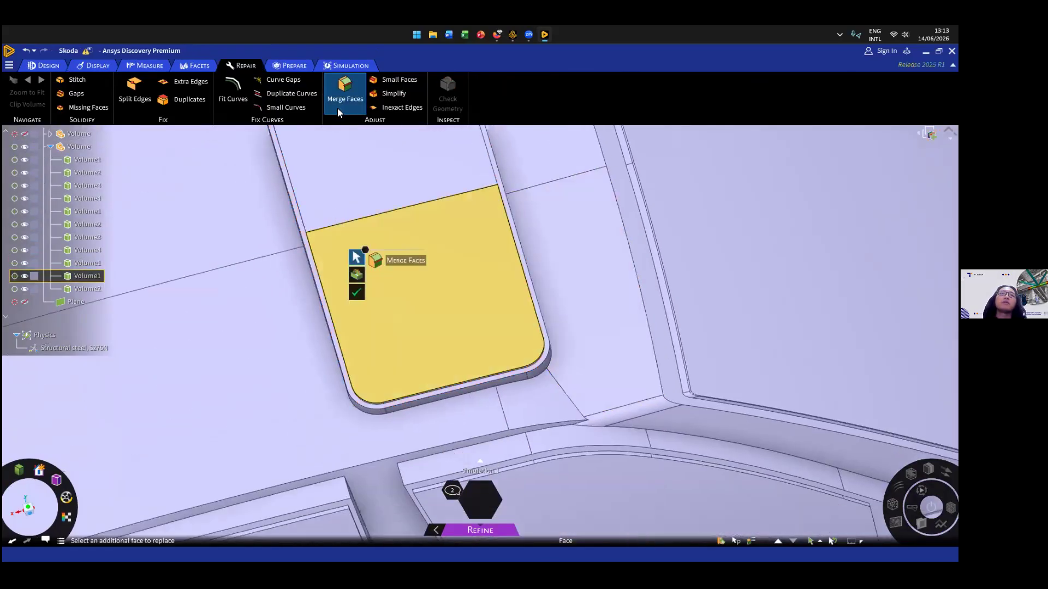
# - Split the main cabin body with Split Body, using the merged rim face of the sunroof frame as the cutter
pyautogui.moveTo(328, 271); pyautogui.dragTo(321, 234, button='middle')
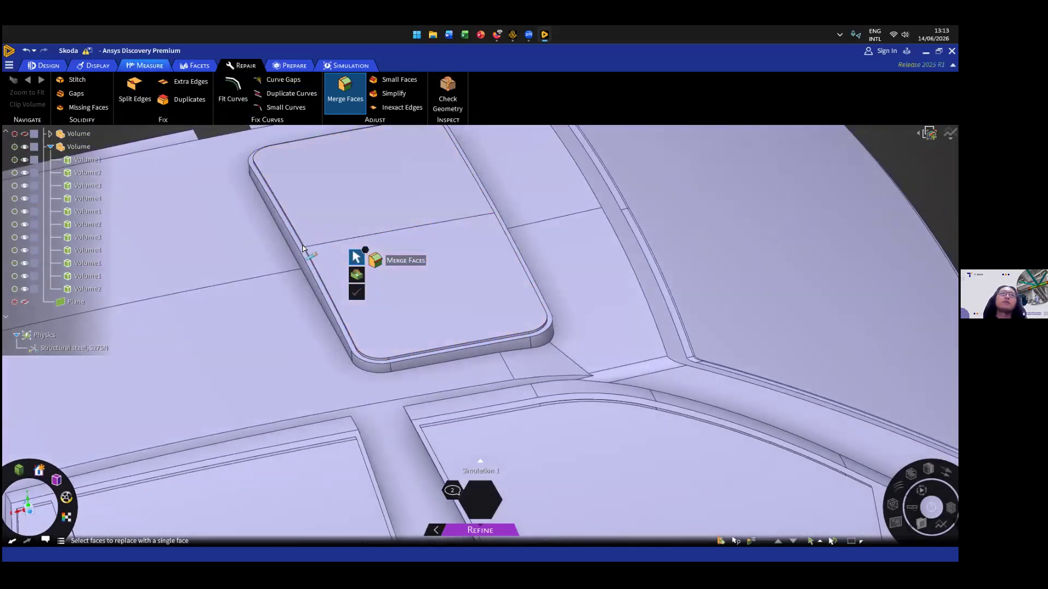
pyautogui.press('i')
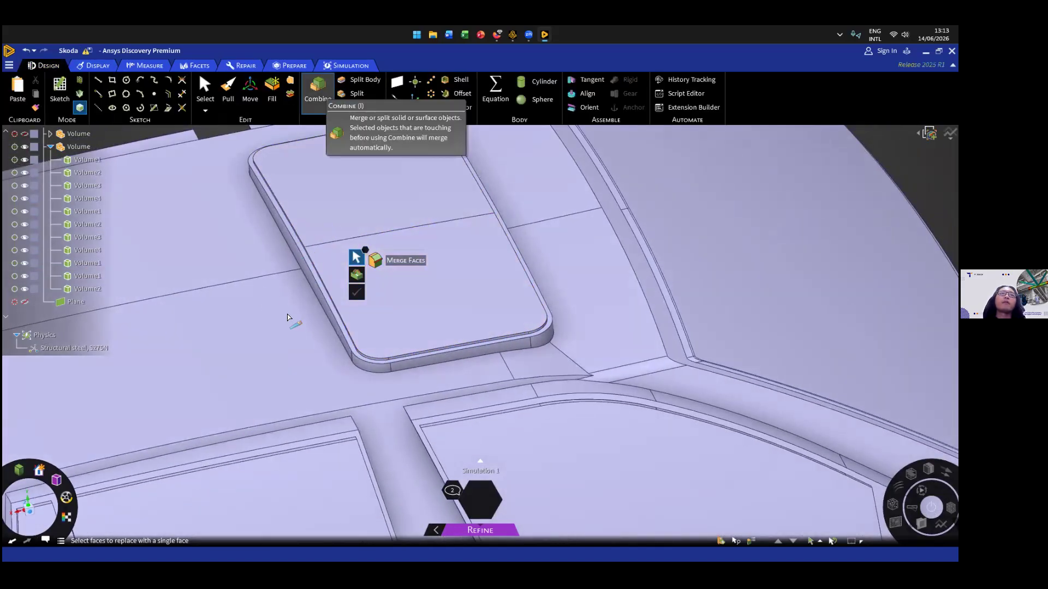
pyautogui.click(319, 92)
pyautogui.click(360, 80)
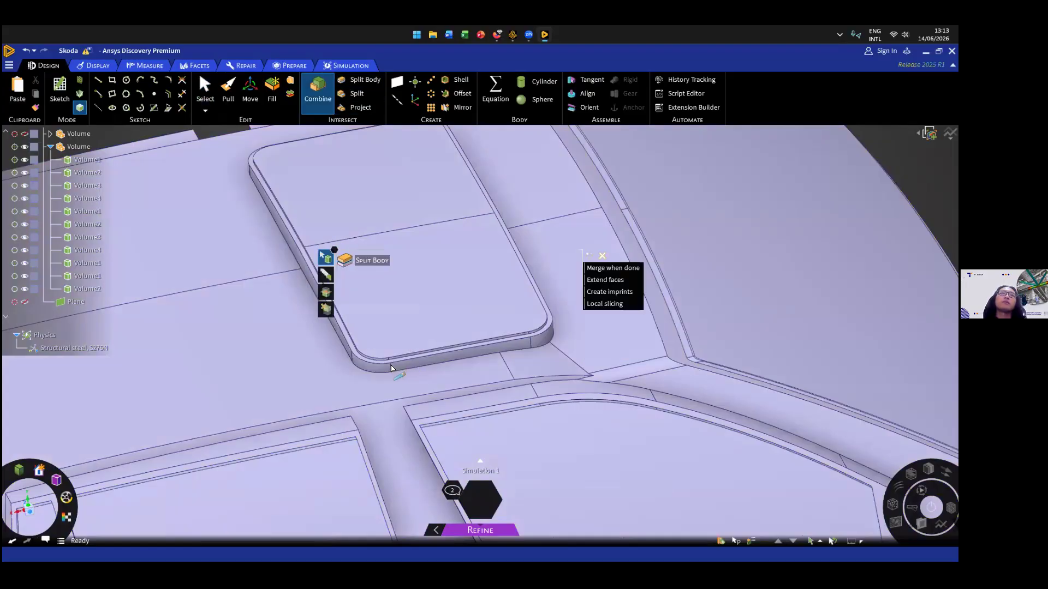
pyautogui.click(381, 364)
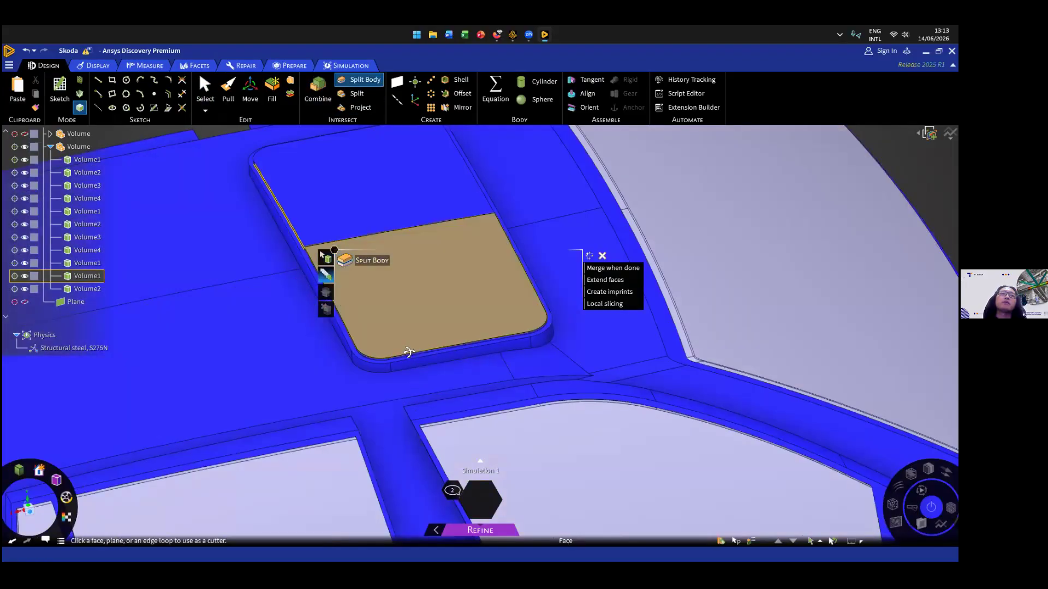
pyautogui.scroll(-3, 380, 359)
pyautogui.scroll(8, 380, 360)
pyautogui.scroll(5, 380, 360)
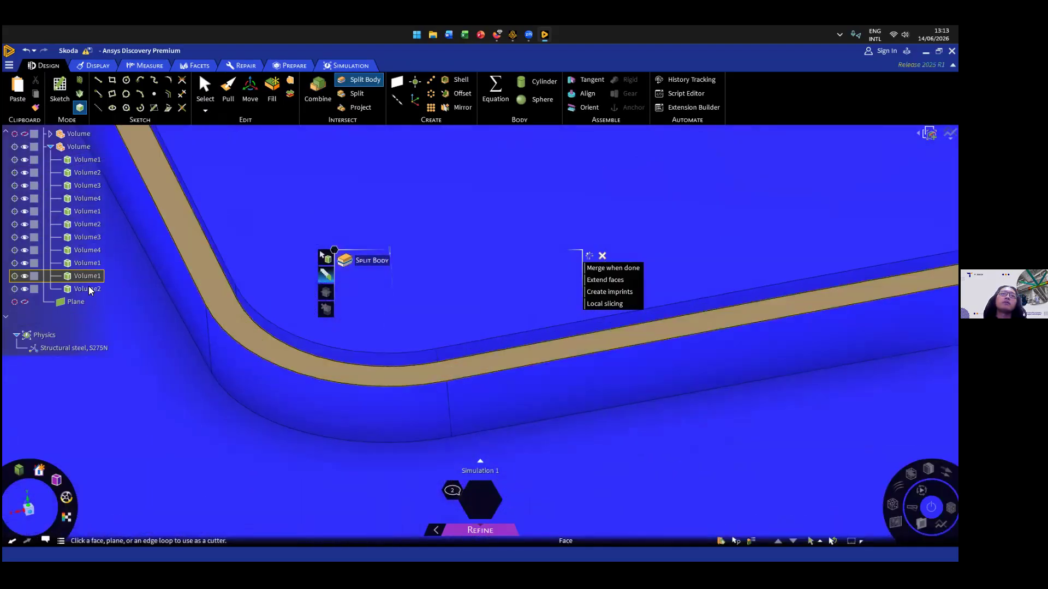
pyautogui.click(90, 305)
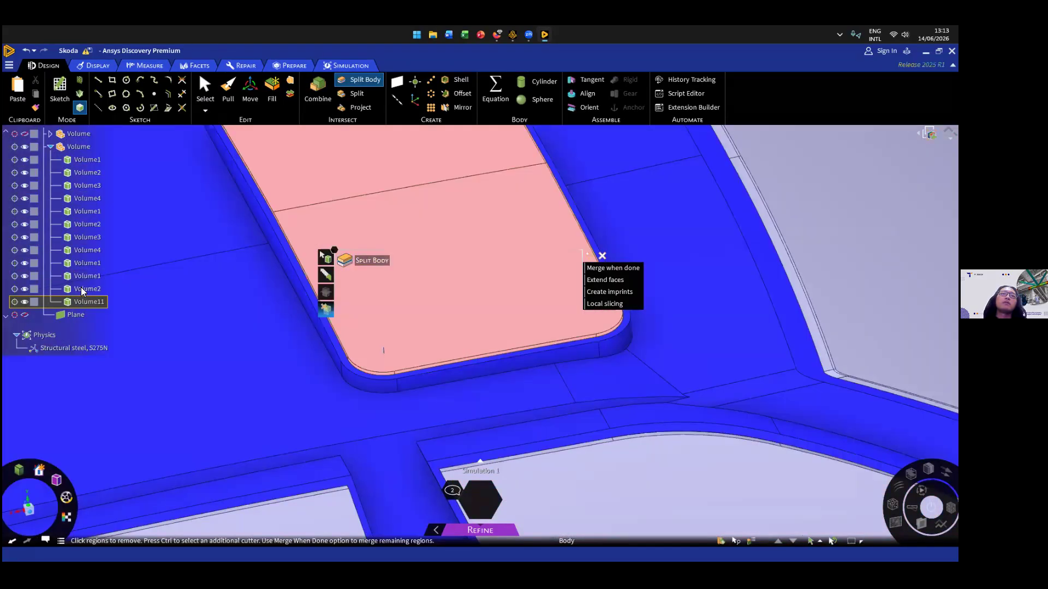
pyautogui.press('Escape')
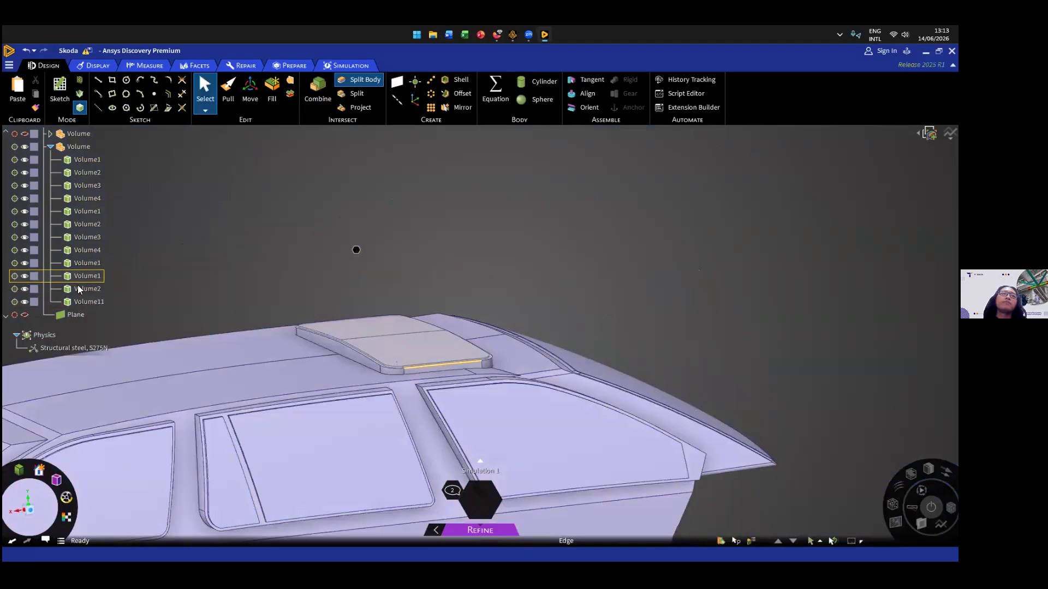
# - Select Volume11, Volume2 and the main cabin body in turn to check how the sunroof was separated
pyautogui.click(83, 302)
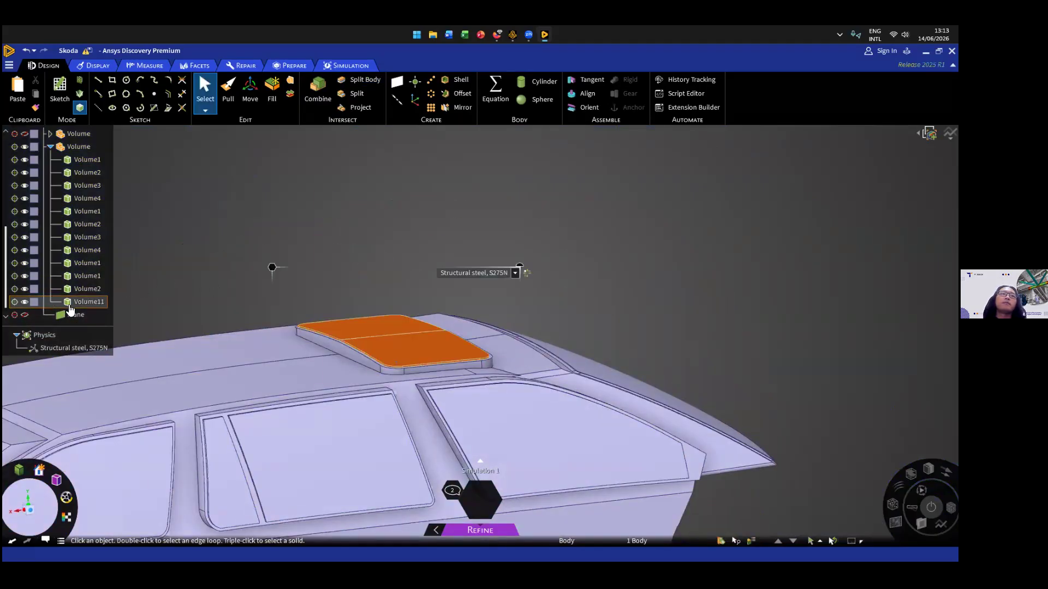
pyautogui.click(86, 287)
pyautogui.click(88, 302)
pyautogui.moveTo(142, 273); pyautogui.dragTo(473, 323, button='middle')
pyautogui.click(391, 404)
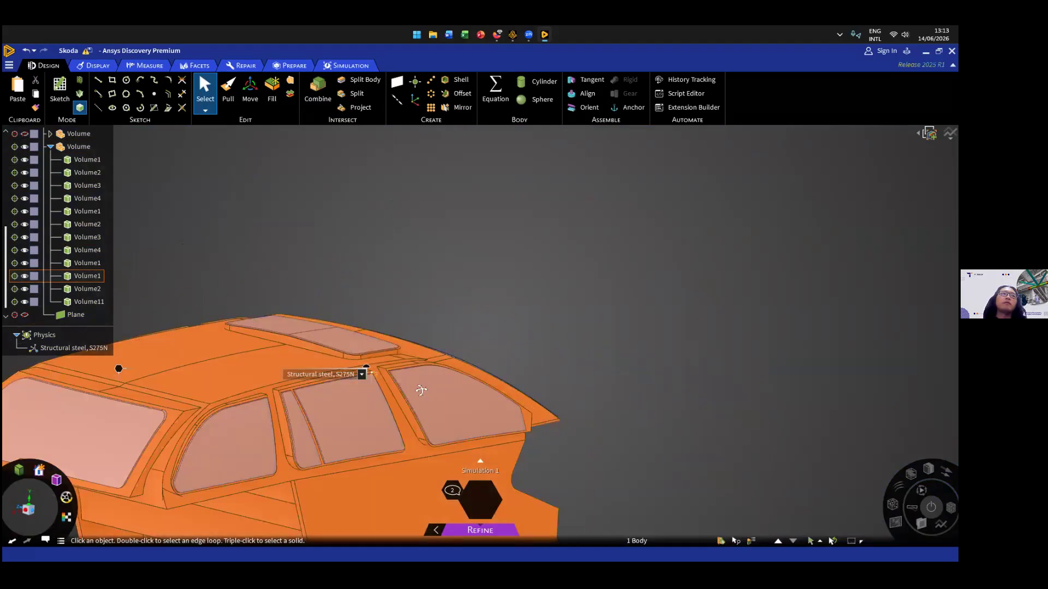
# - Hide the Volume component's bodies and show only its main cabin body
pyautogui.click(25, 147)
pyautogui.click(24, 276)
pyautogui.moveTo(196, 431); pyautogui.dragTo(382, 437, button='middle')
# - Exclude the split window bodies from the simulation and move the main cabin body to the top level of the structure tree
pyautogui.moveTo(76, 277); pyautogui.dragTo(81, 309, button='middle')
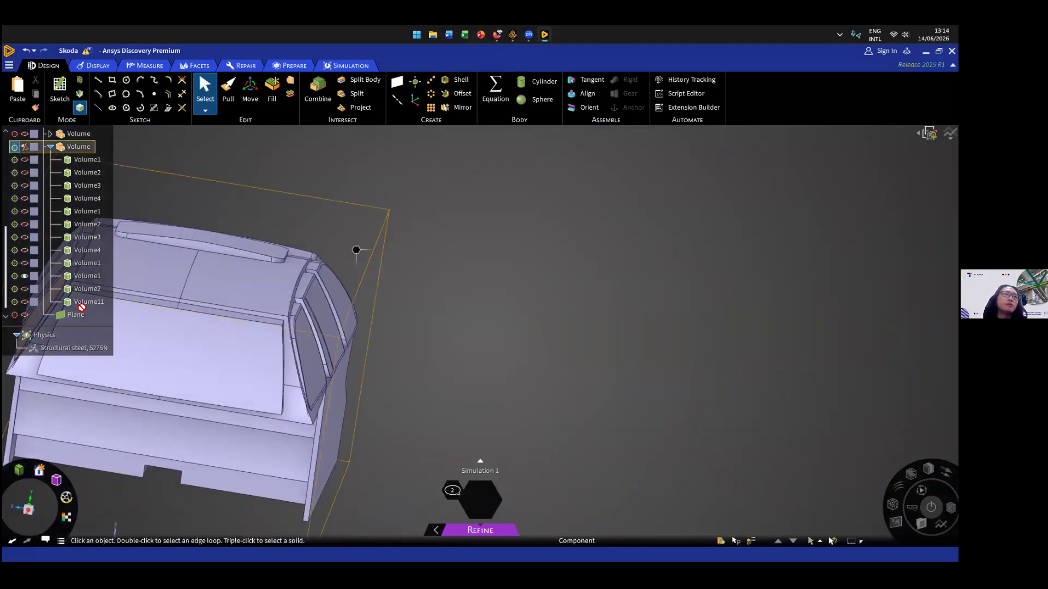
pyautogui.click(79, 146)
pyautogui.scroll(6, 371, 223)
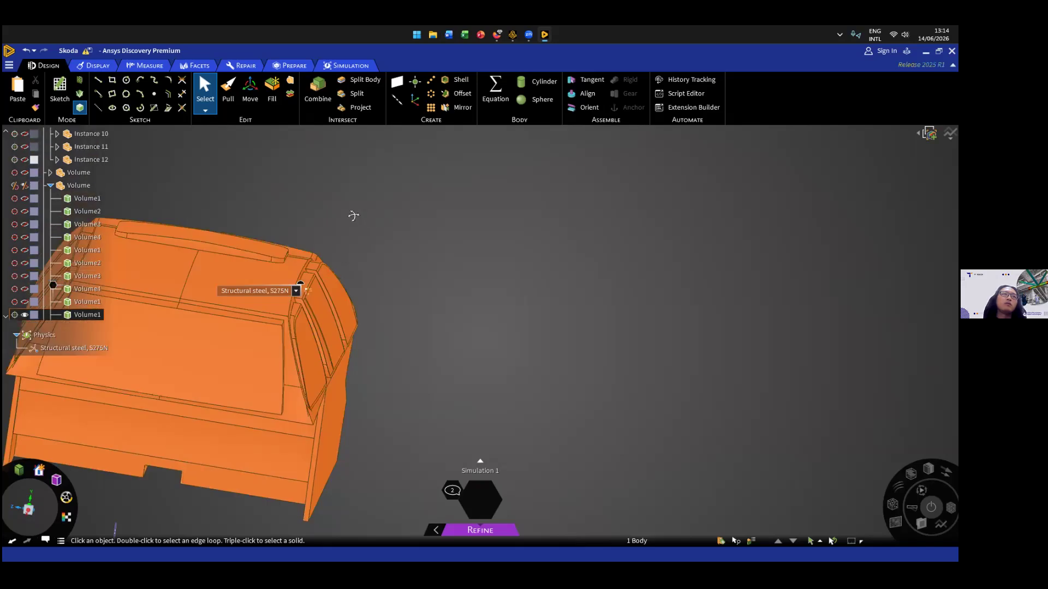
pyautogui.scroll(4, 296, 350)
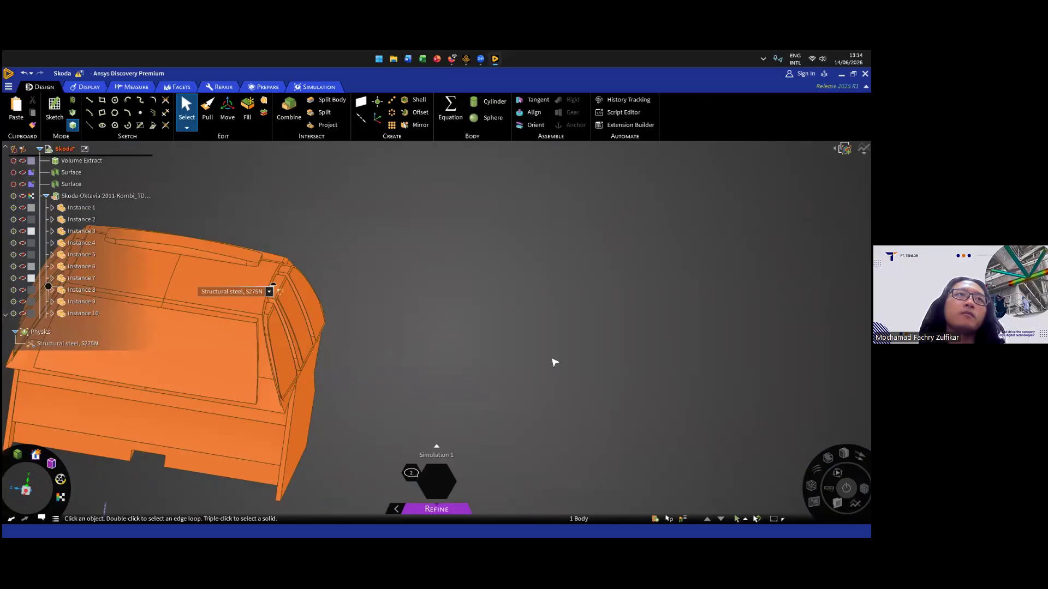
pyautogui.click(601, 330)
# - View the cabin body from the dashboard side and show the Surface body of the rectangular opening in the footwell
pyautogui.moveTo(572, 377); pyautogui.dragTo(498, 338, button='middle')
pyautogui.moveTo(327, 328); pyautogui.dragTo(496, 504, button='middle')
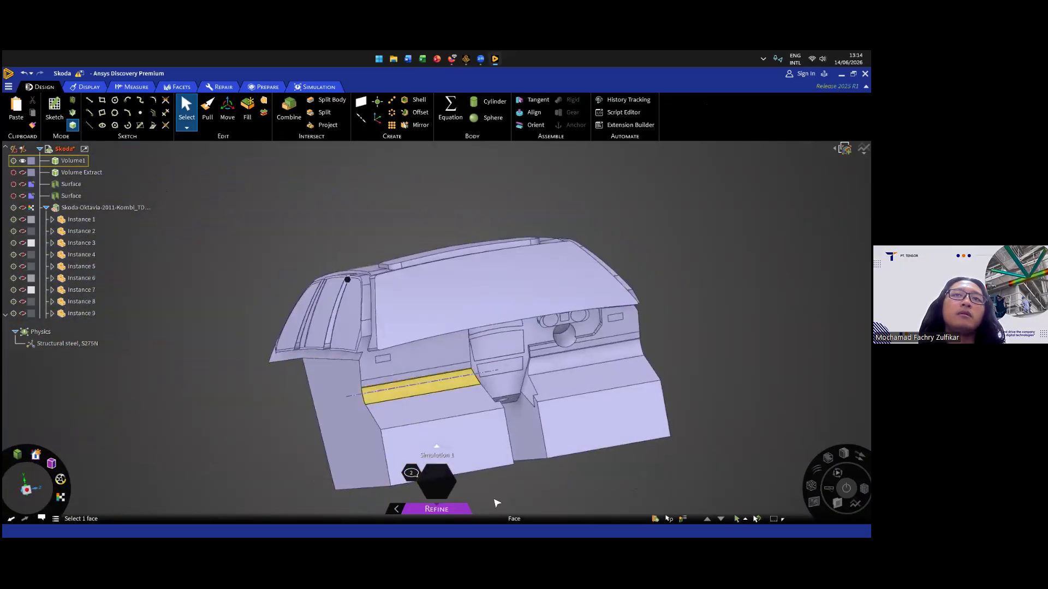
pyautogui.moveTo(566, 382); pyautogui.dragTo(144, 199, button='middle')
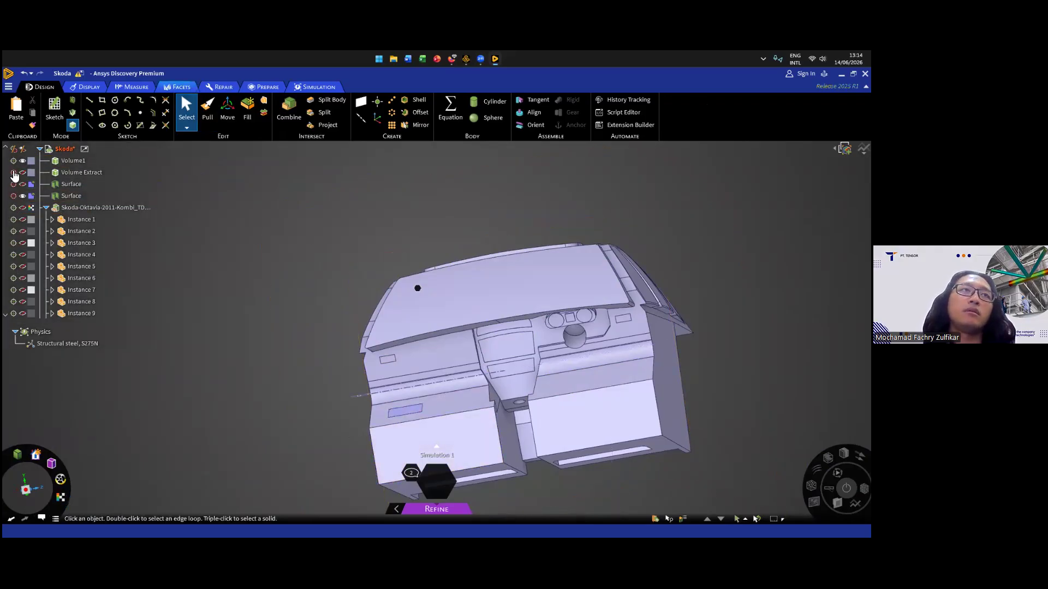
# - Exclude the Skoda-Oktavia assembly from the simulation and collapse it and the Volume component in the structure tree
pyautogui.scroll(-5, 19, 191)
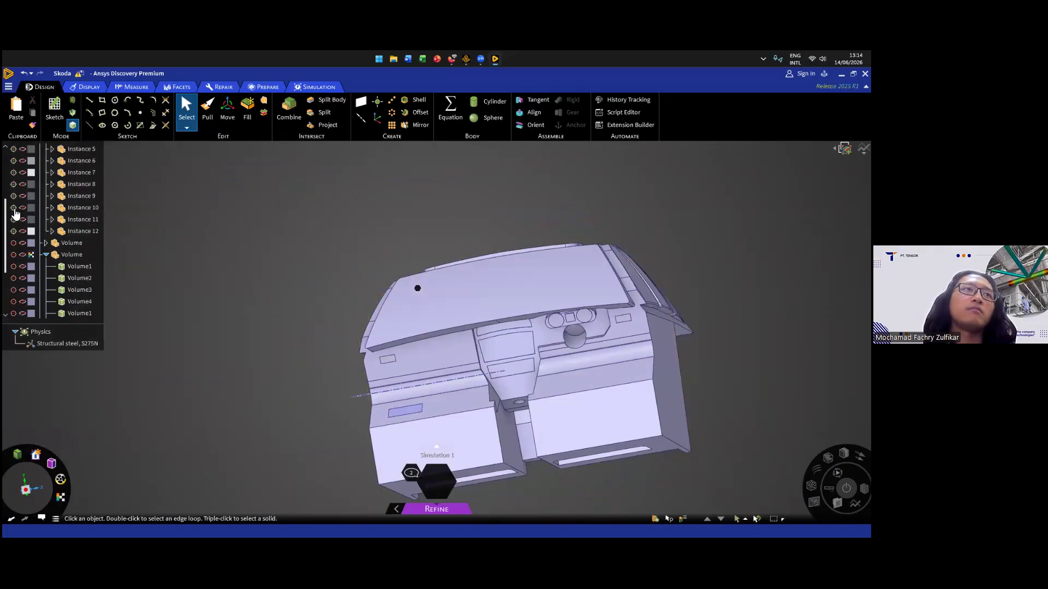
pyautogui.scroll(5, 38, 229)
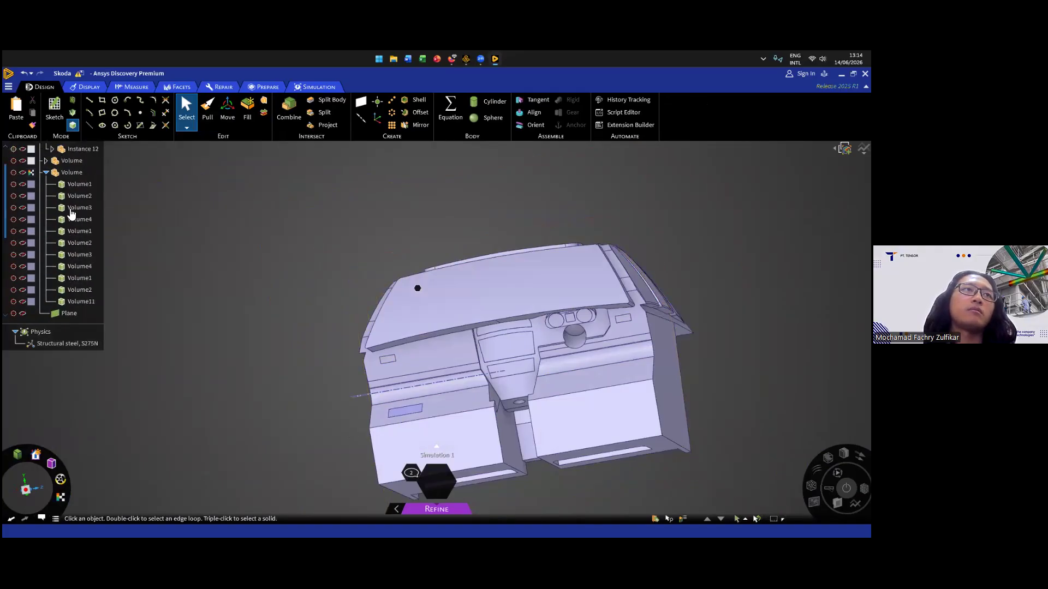
pyautogui.scroll(1, 55, 218)
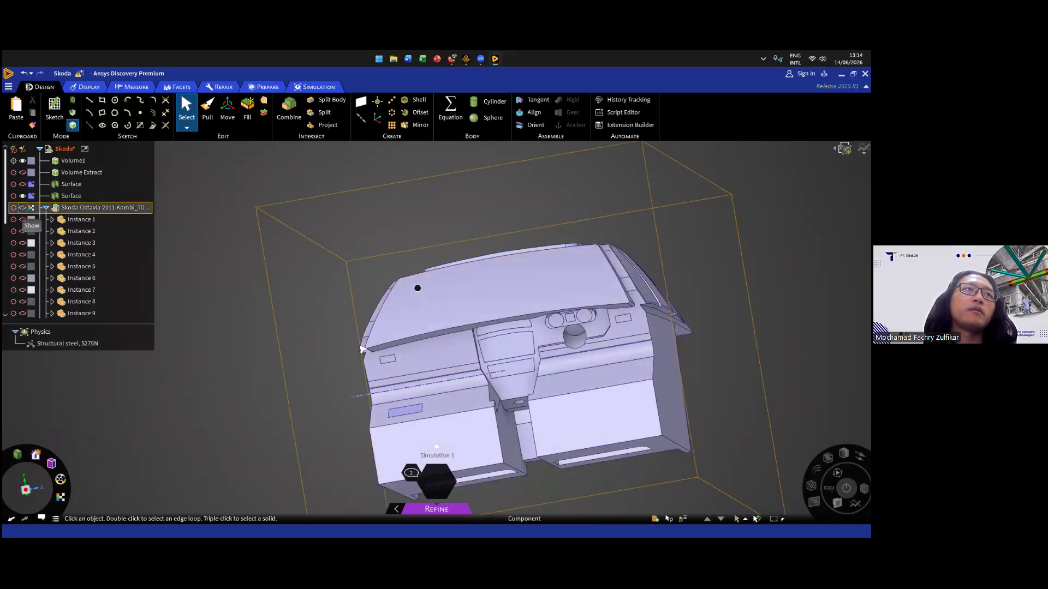
pyautogui.click(45, 208)
pyautogui.click(46, 232)
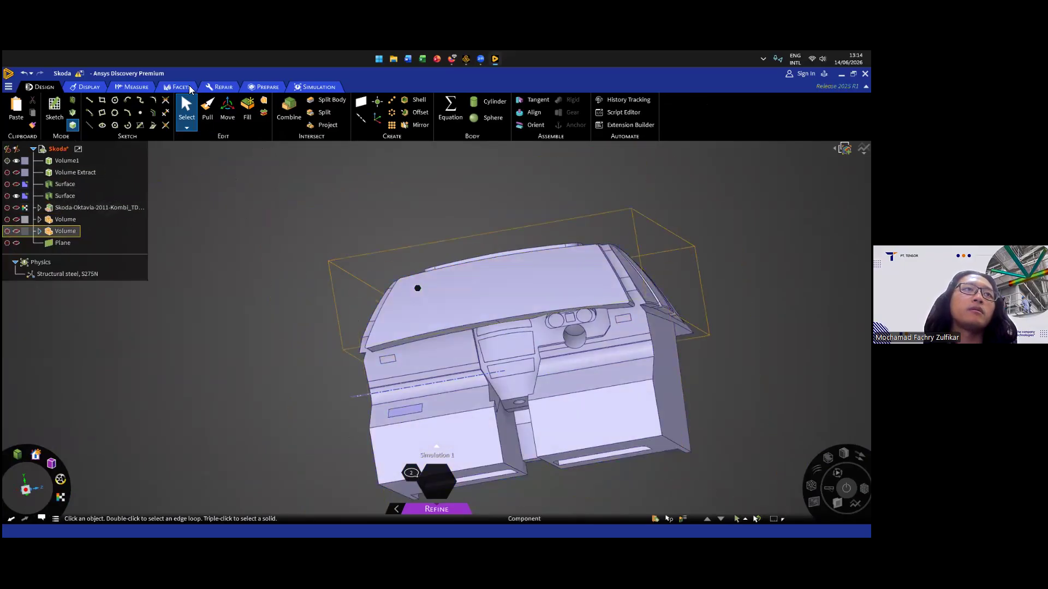
# - Imprint the rectangular footwell surface onto the cabin body with the Imprint tool, and hide that Surface body
pyautogui.keyDown('shift'); pyautogui.moveTo(439, 381); pyautogui.dragTo(379, 341, button='middle'); pyautogui.keyUp('shift')
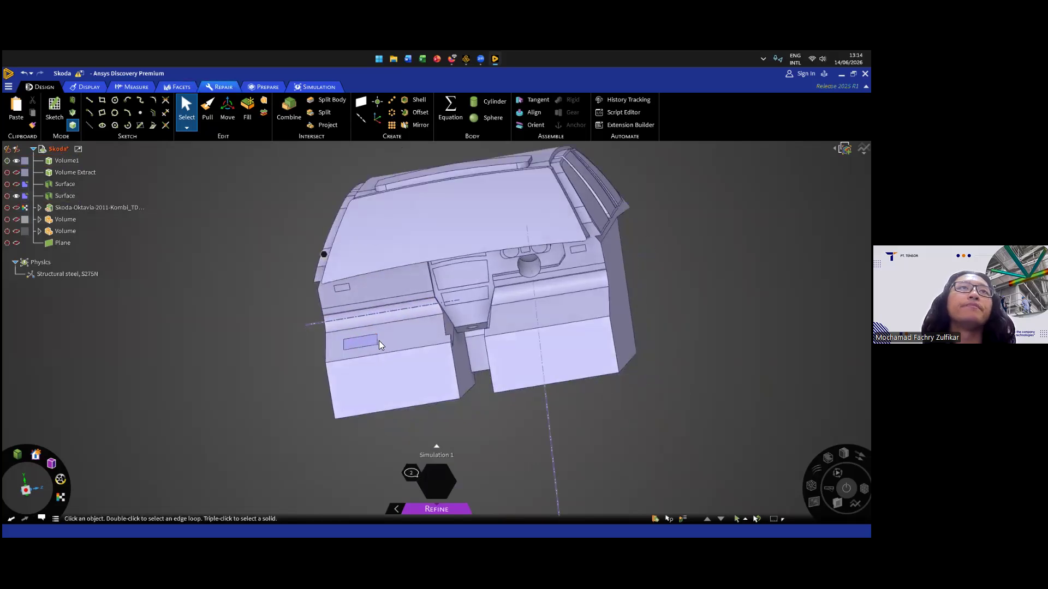
pyautogui.click(220, 87)
pyautogui.click(178, 87)
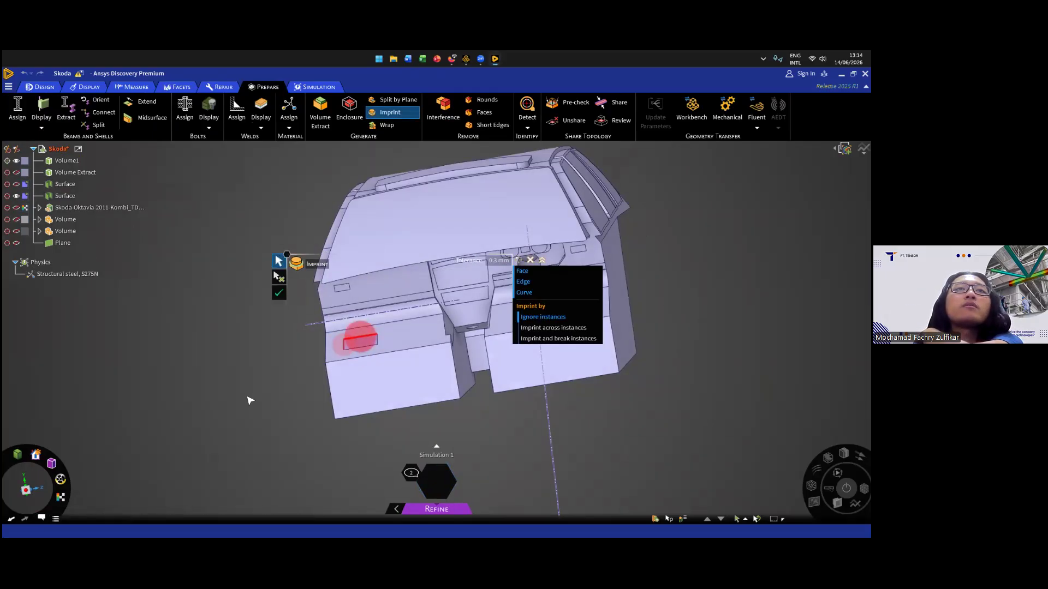
pyautogui.press('Escape')
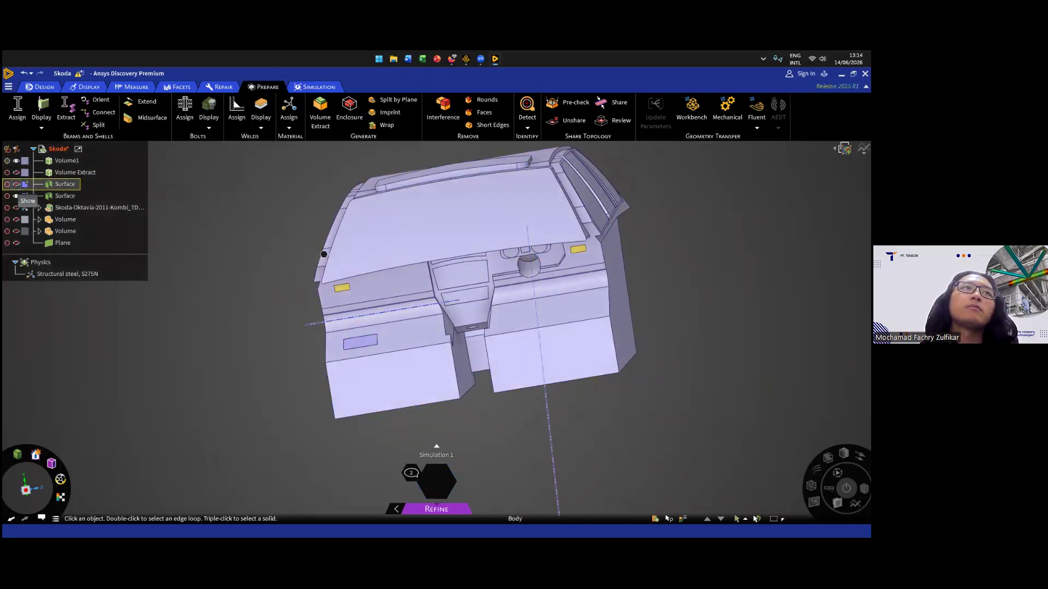
pyautogui.click(16, 196)
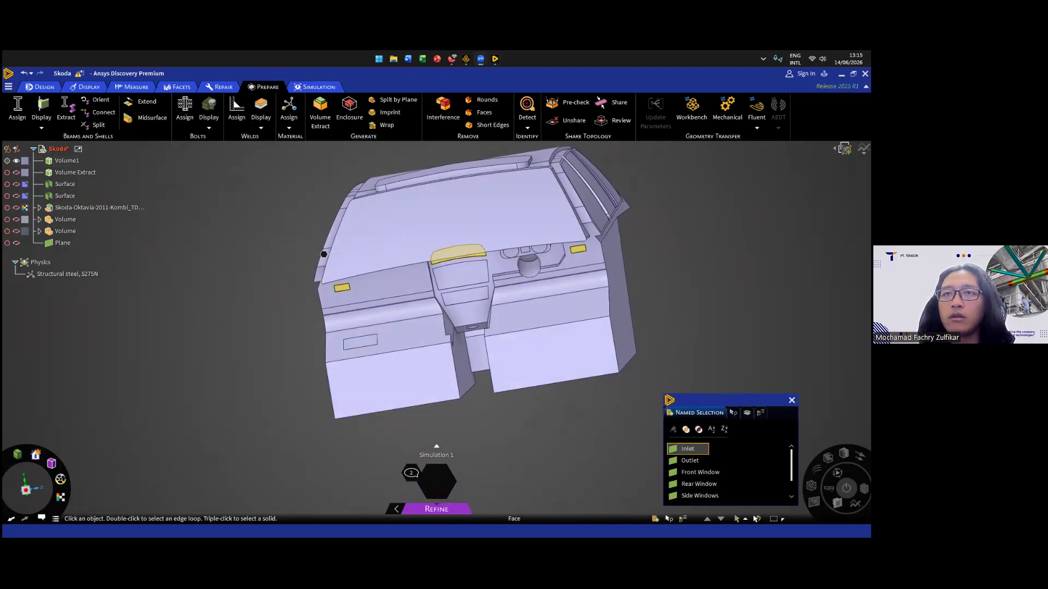
# - Delete all existing named selections, from Inlet through Inlet_Fluid
pyautogui.click(691, 449)
pyautogui.scroll(-1, 700, 484)
pyautogui.keyDown('shift'); pyautogui.click(701, 484); pyautogui.keyUp('shift')
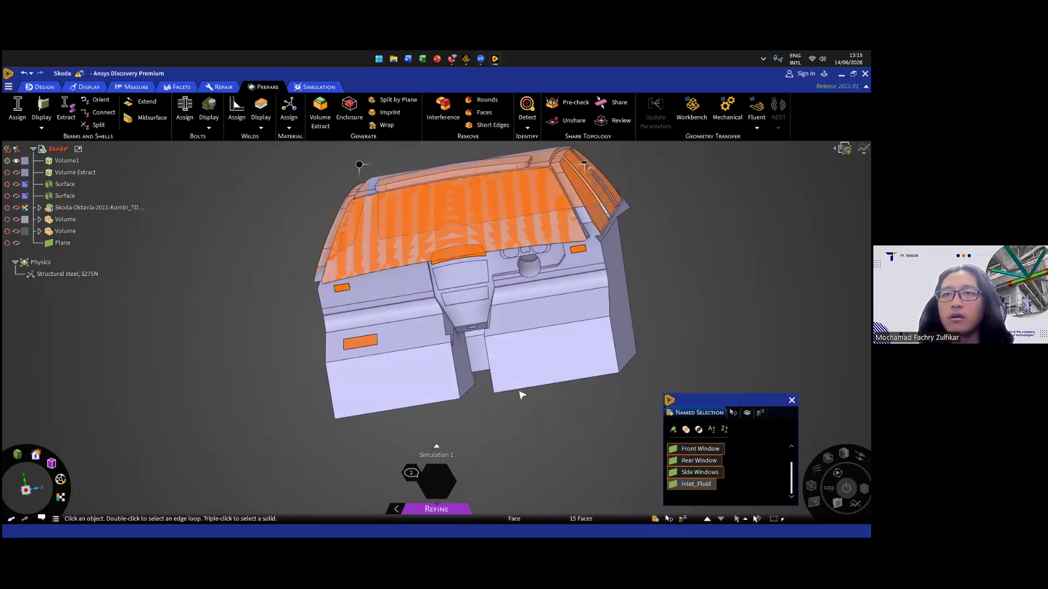
pyautogui.rightClick(700, 483)
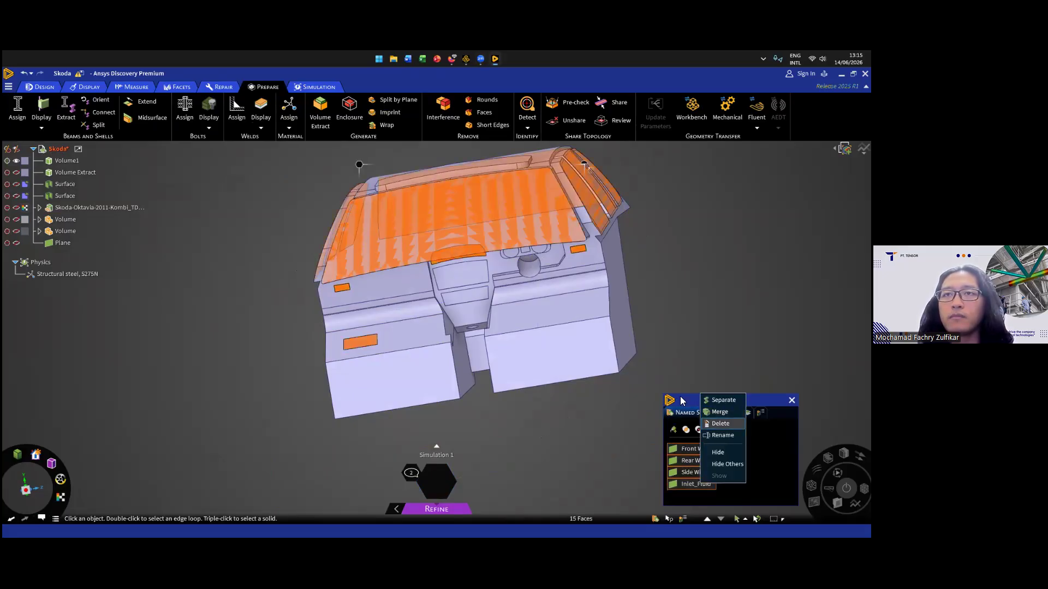
pyautogui.click(720, 424)
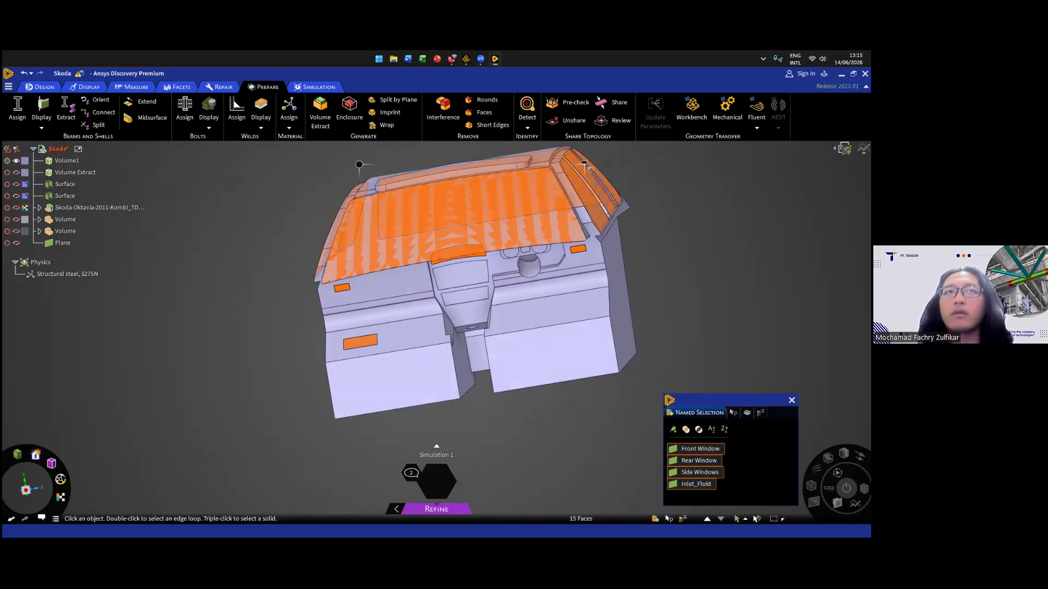
# - Create a named selection called inlet from the two small rectangular vent faces on the dashboard
pyautogui.moveTo(615, 401); pyautogui.dragTo(678, 325, button='middle')
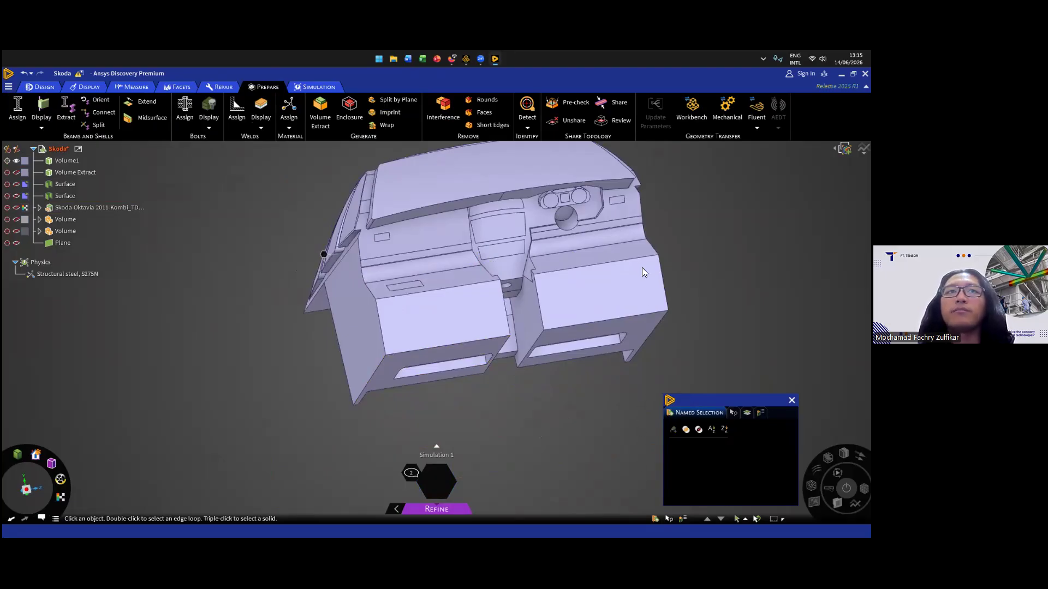
pyautogui.moveTo(641, 264); pyautogui.dragTo(642, 494, button='middle')
pyautogui.click(359, 272)
pyautogui.keyDown('ctrl'); pyautogui.click(595, 233); pyautogui.keyUp('ctrl')
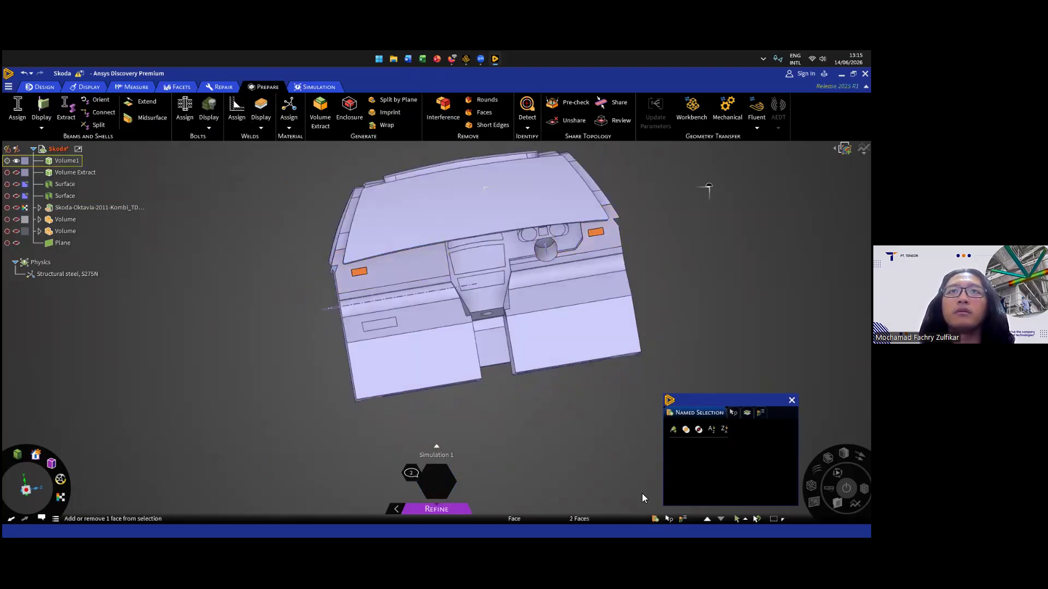
pyautogui.rightClick(597, 232)
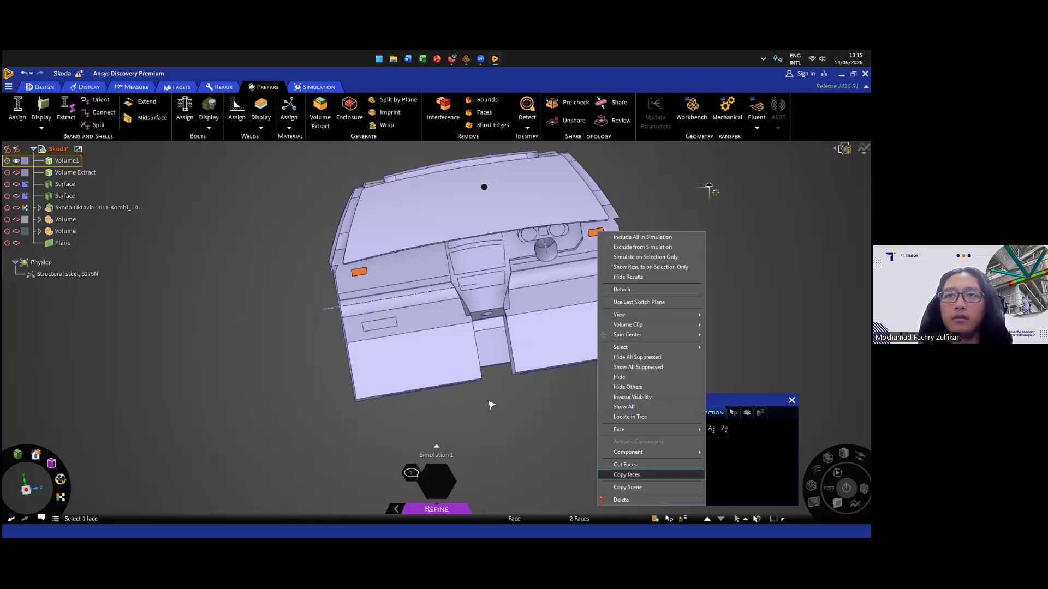
pyautogui.press('Escape')
pyautogui.hotkey('ctrl', 'g')
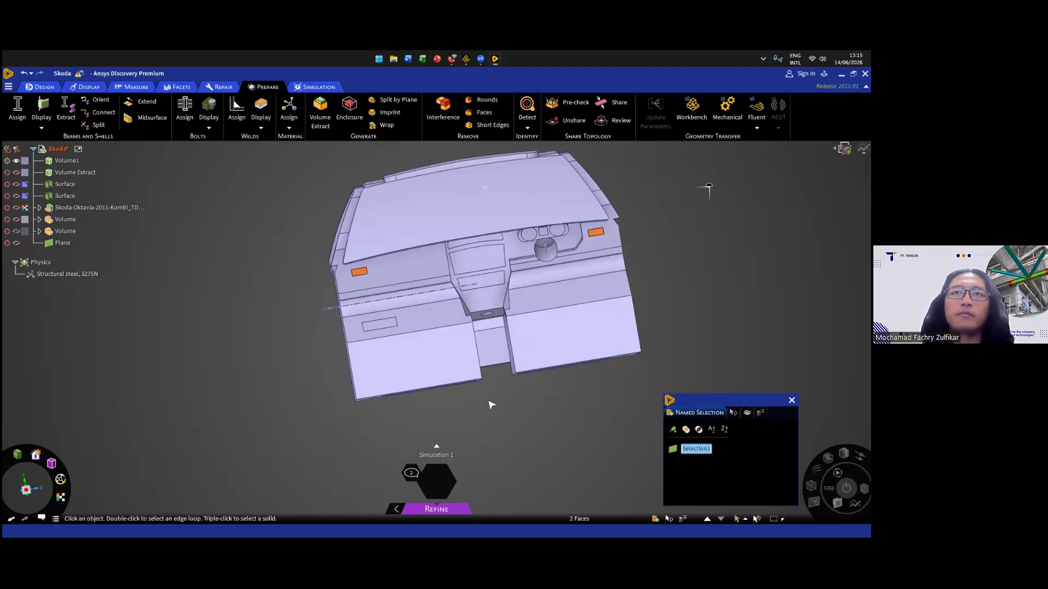
pyautogui.write('nlet')
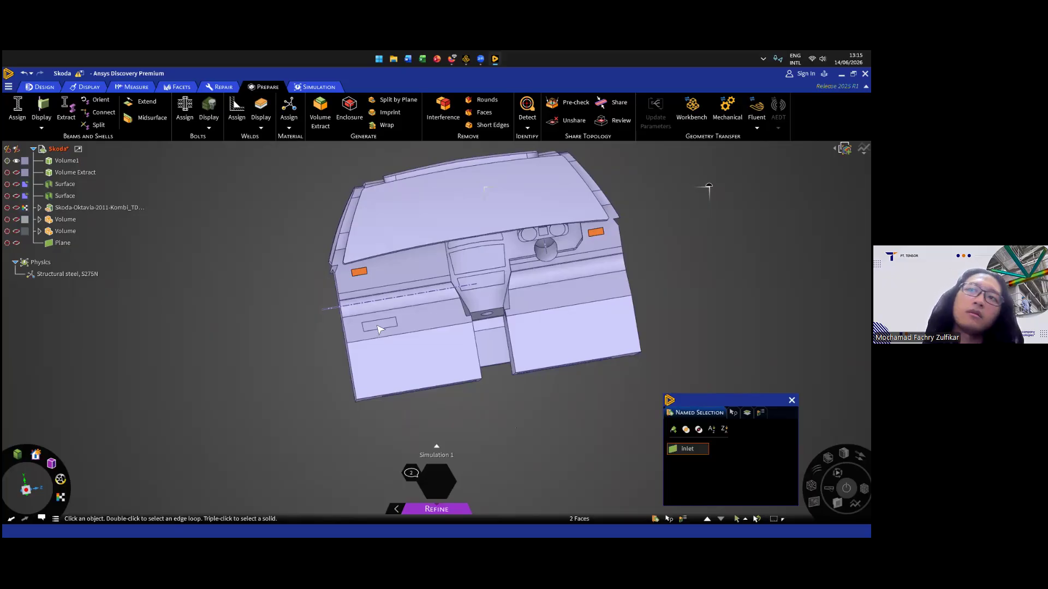
# - Create a named selection called outlet from the imprinted rectangular face in the footwell
pyautogui.click(380, 327)
pyautogui.rightClick(379, 328)
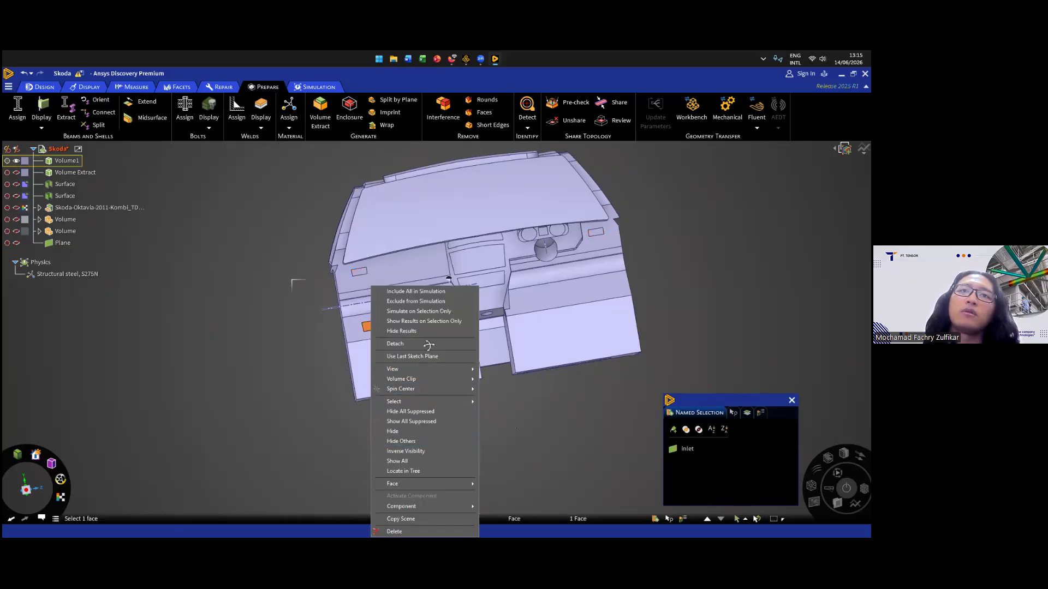
pyautogui.click(430, 260)
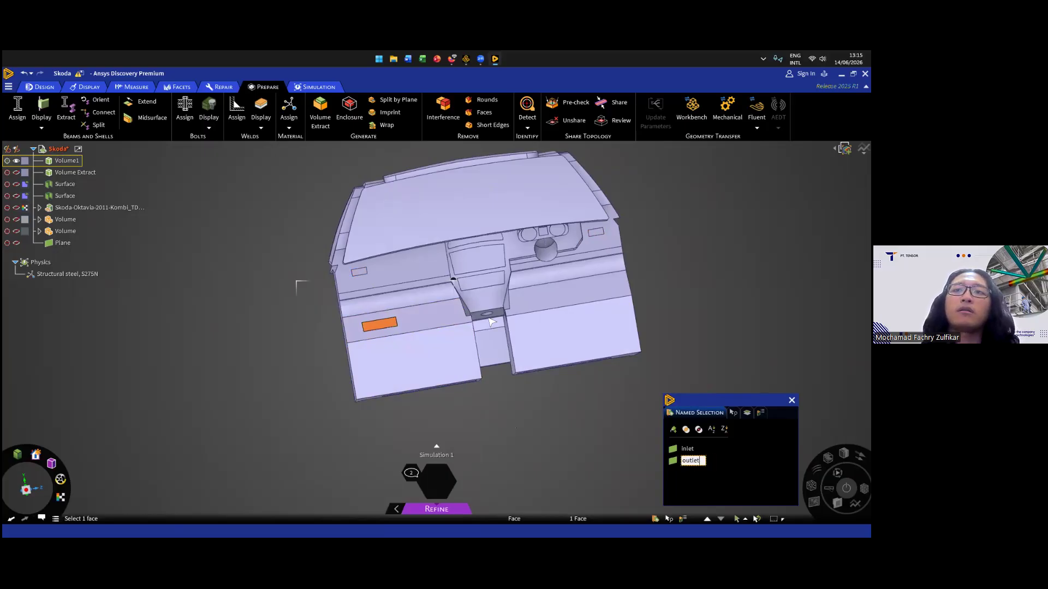
# - Create a named selection called window front from the windshield face
pyautogui.moveTo(415, 340); pyautogui.dragTo(489, 319, button='middle')
pyautogui.click(393, 194)
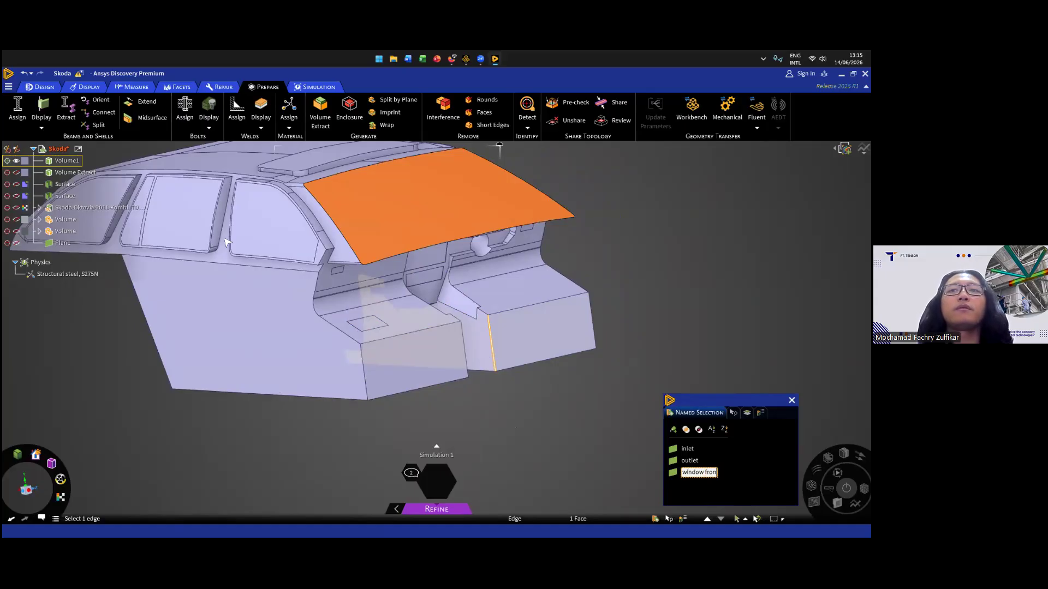
pyautogui.press('Return')
# - Create a named selection called window rear from the rear windshield face
pyautogui.scroll(5, 224, 241)
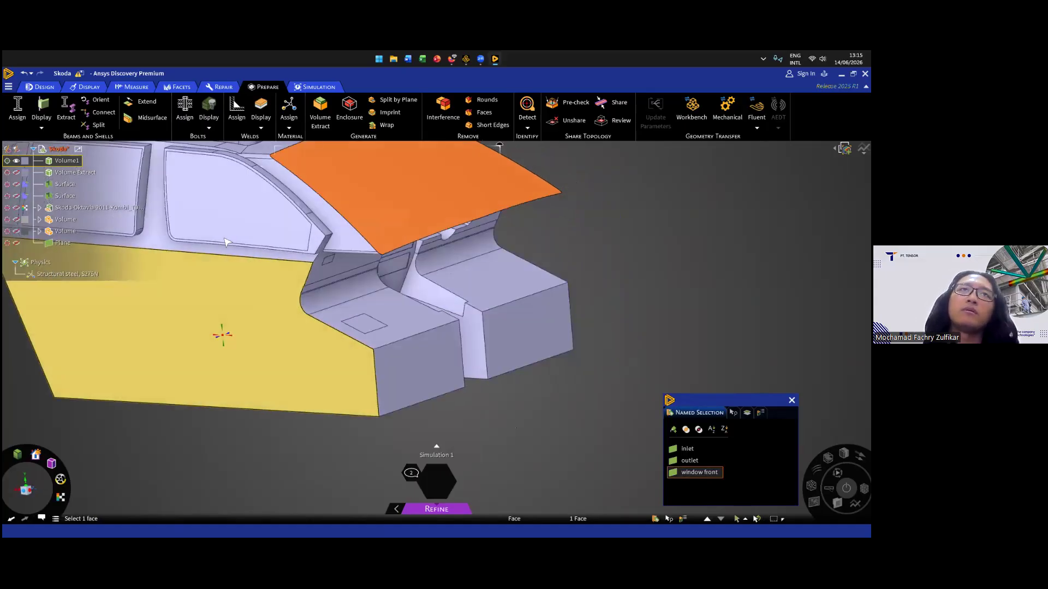
pyautogui.moveTo(537, 85); pyautogui.dragTo(636, 187, button='middle')
pyautogui.click(225, 235)
pyautogui.hotkey('ctrl', 'g')
pyautogui.write('window r')
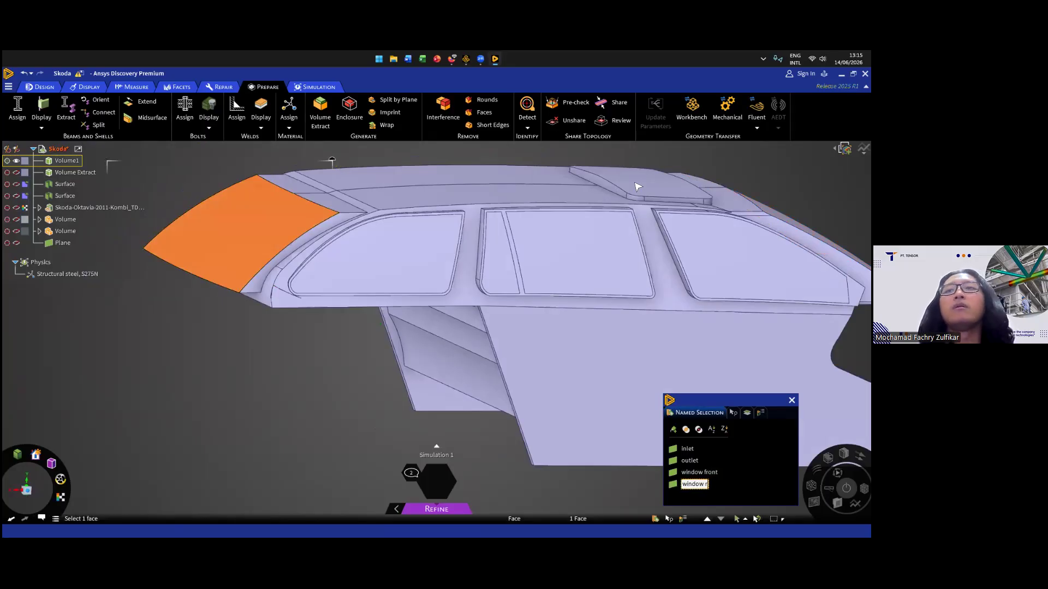
pyautogui.write('ear')
# - Create a named selection called window top from the sunroof's upper face
pyautogui.click(638, 187)
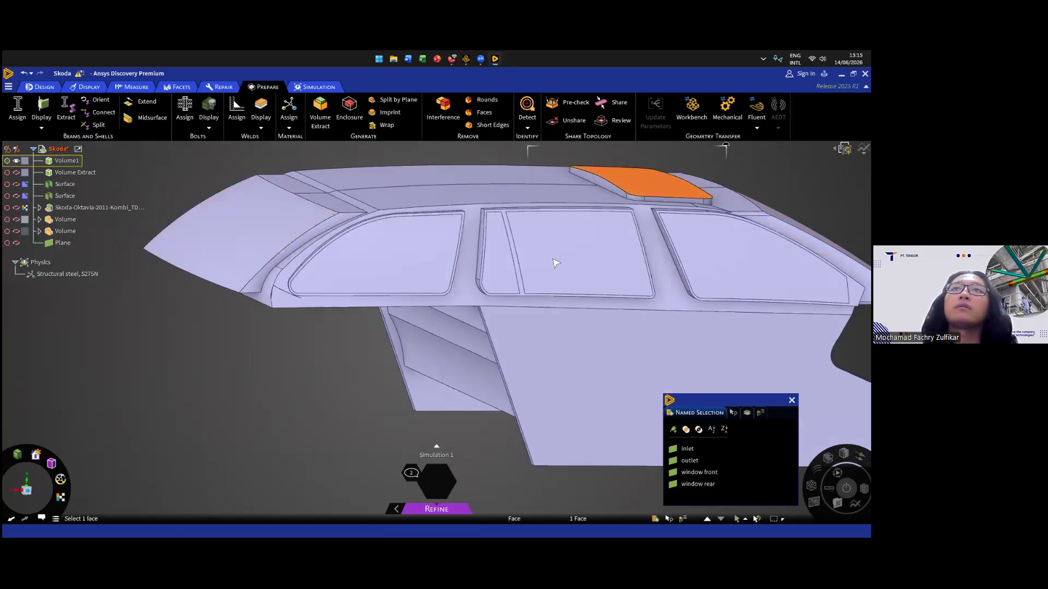
pyautogui.hotkey('ctrl', 'g')
pyautogui.write('window top')
pyautogui.press('Return')
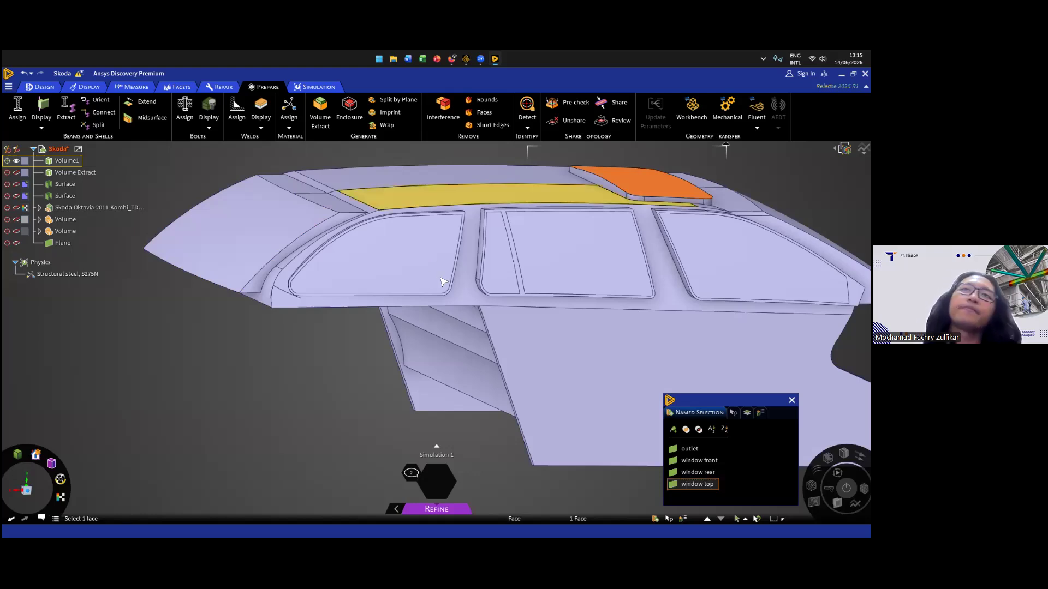
# - Select the four side-window glass faces along one side of the cabin, including the narrow rear-door pane
pyautogui.click(443, 281)
pyautogui.keyDown('ctrl'); pyautogui.click(499, 251); pyautogui.keyUp('ctrl')
pyautogui.keyDown('ctrl'); pyautogui.click(578, 262); pyautogui.keyUp('ctrl')
pyautogui.scroll(-3, 475, 327)
pyautogui.keyDown('ctrl'); pyautogui.click(709, 262); pyautogui.keyUp('ctrl')
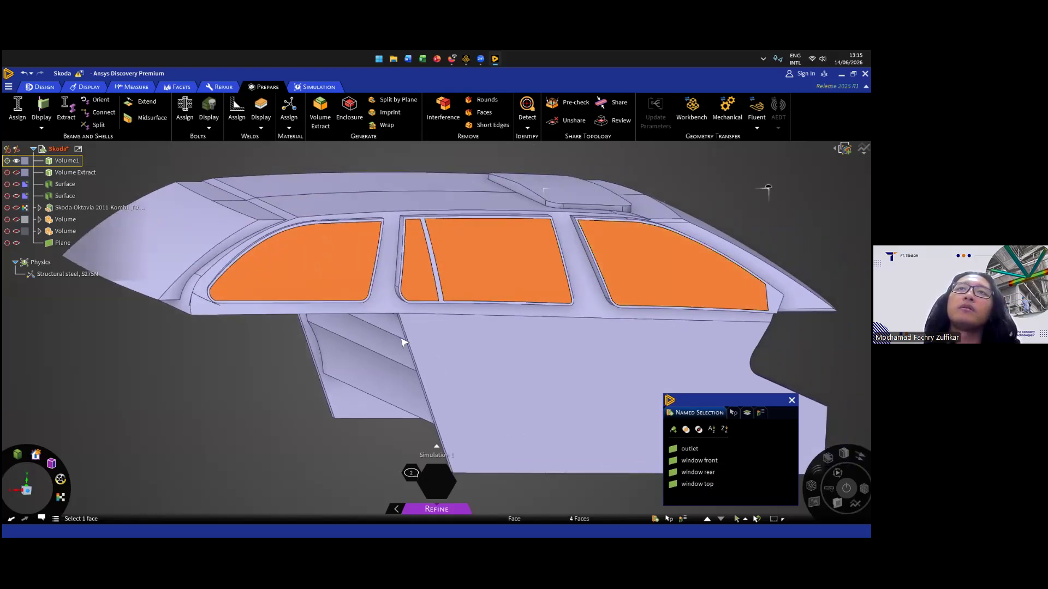
pyautogui.scroll(-3, 406, 338)
pyautogui.scroll(6, 406, 262)
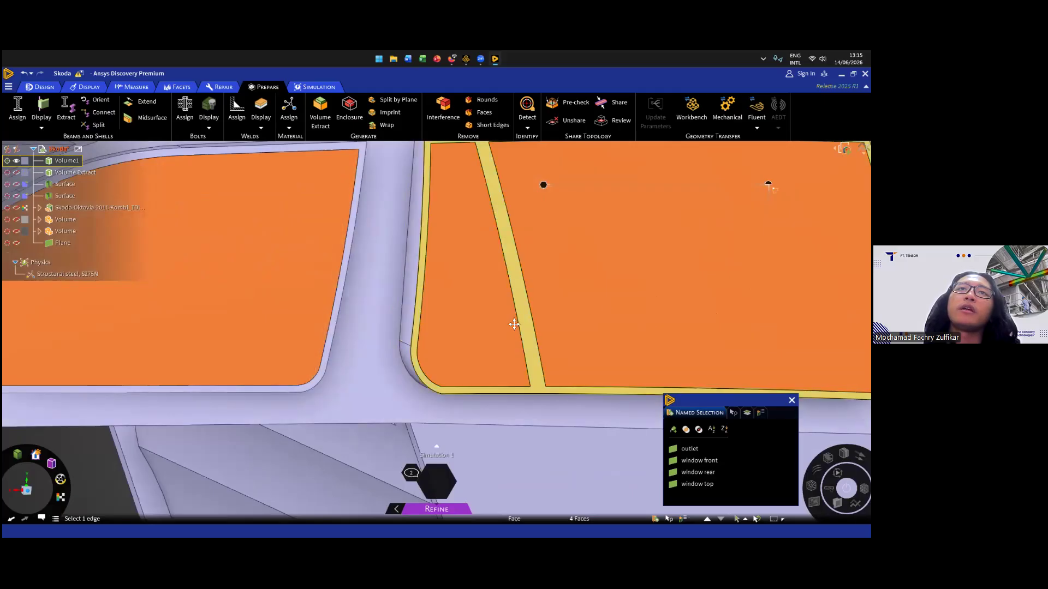
pyautogui.scroll(-5, 636, 305)
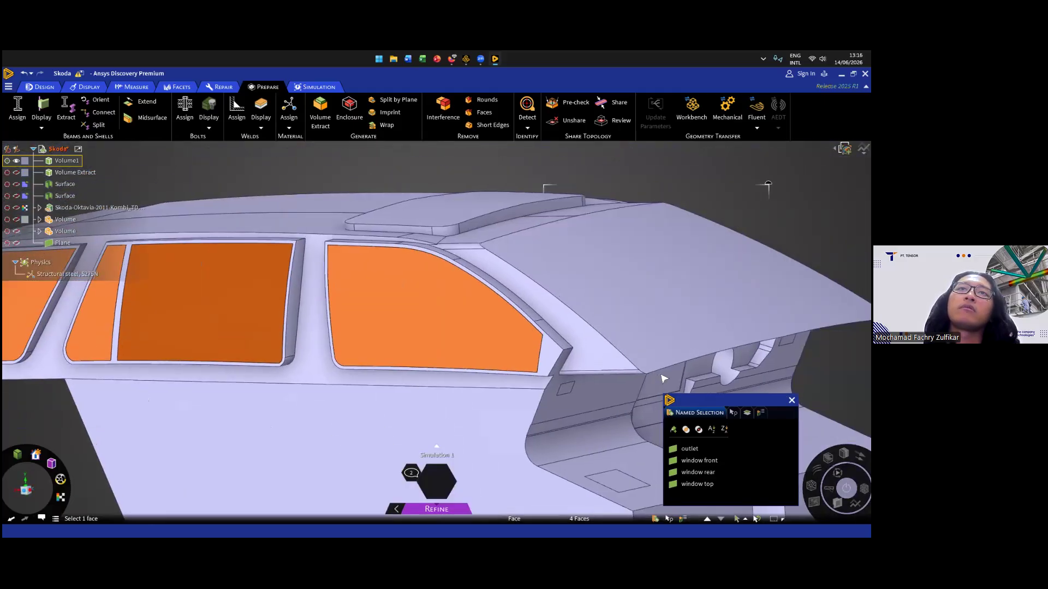
# - Add the four opposite side-window faces to the selection and create a named selection called window sides from all eight
pyautogui.moveTo(664, 379); pyautogui.dragTo(587, 290, button='middle')
pyautogui.keyDown('ctrl'); pyautogui.click(595, 279); pyautogui.keyUp('ctrl')
pyautogui.keyDown('ctrl'); pyautogui.click(677, 267); pyautogui.keyUp('ctrl')
pyautogui.keyDown('ctrl'); pyautogui.moveTo(677, 267); pyautogui.dragTo(525, 273, button='middle'); pyautogui.keyUp('ctrl')
pyautogui.keyDown('ctrl'); pyautogui.click(614, 270); pyautogui.keyUp('ctrl')
pyautogui.keyDown('ctrl'); pyautogui.click(569, 268); pyautogui.keyUp('ctrl')
pyautogui.hotkey('ctrl', 'g')
pyautogui.write('windw')
pyautogui.press('BackSpace')
pyautogui.write('ow')
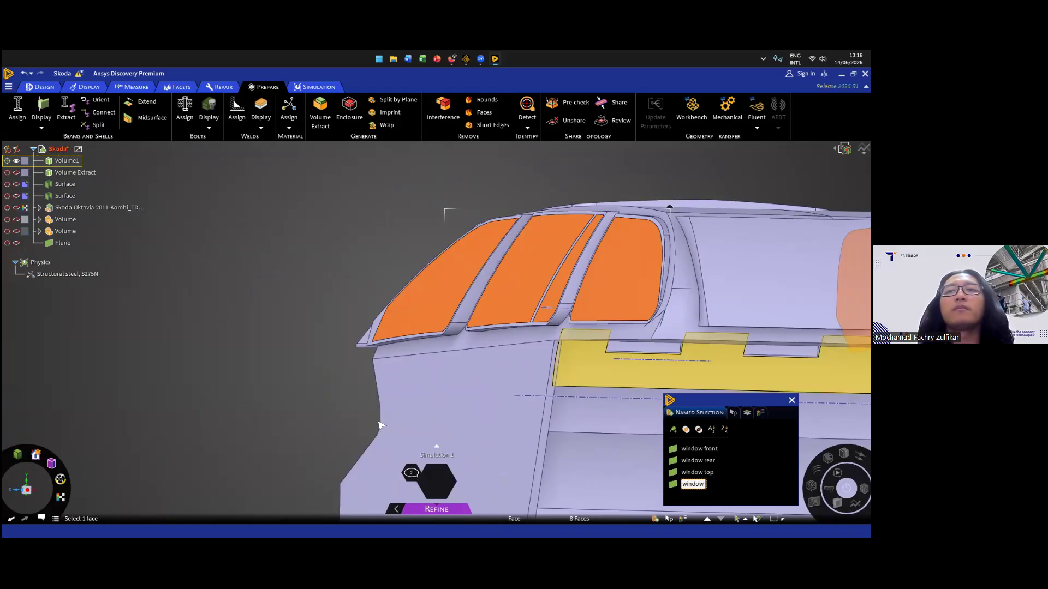
pyautogui.write(' sid')
pyautogui.press('Return')
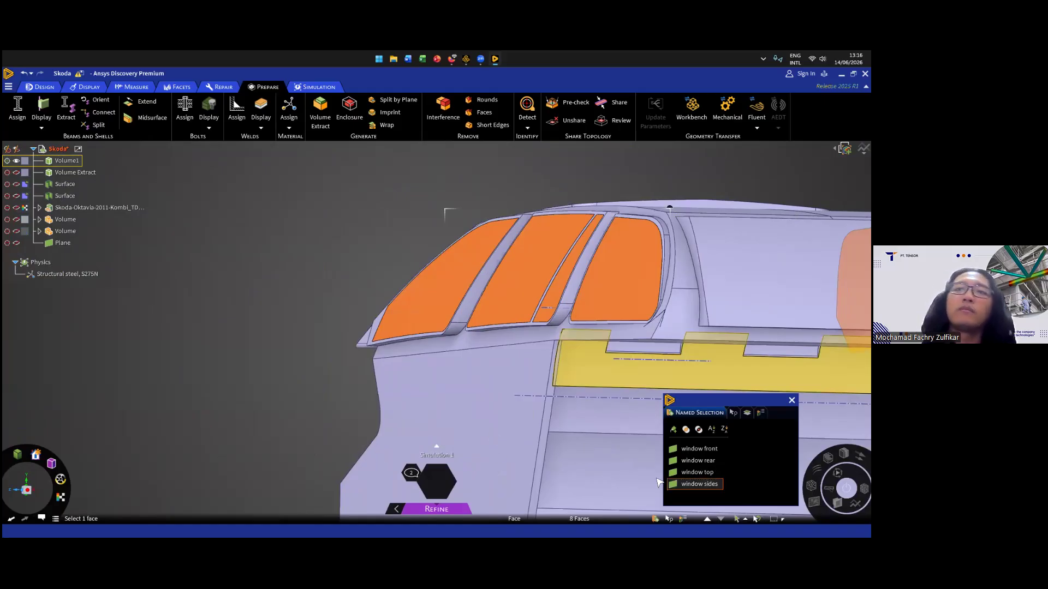
# - Check which faces the outlet and window named selections contain by highlighting them one after another on the cabin
pyautogui.click(696, 480)
pyautogui.scroll(1, 691, 469)
pyautogui.click(689, 461)
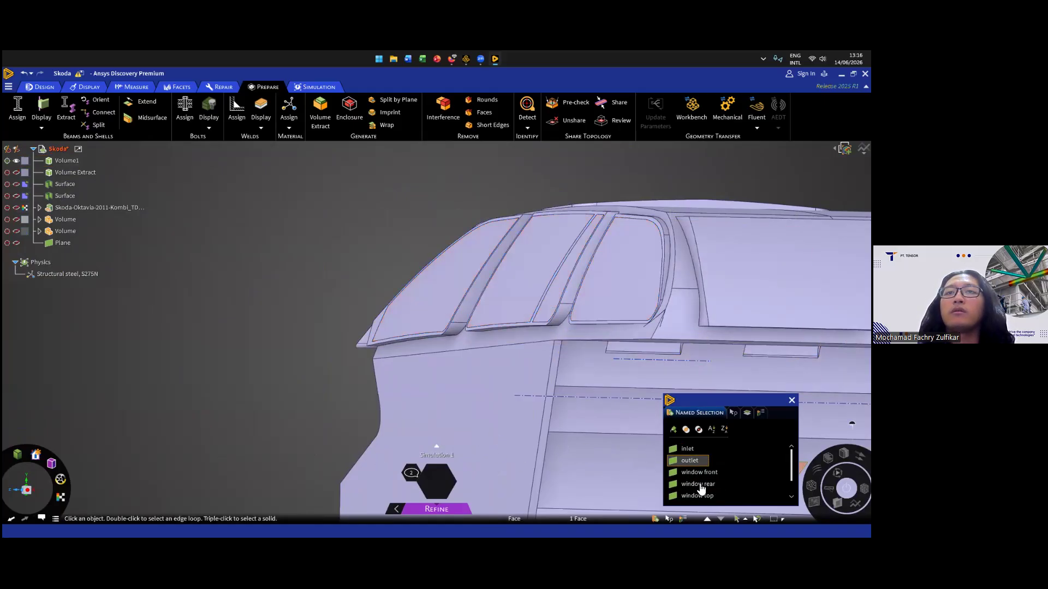
pyautogui.scroll(2, 384, 434)
pyautogui.scroll(-4, 377, 458)
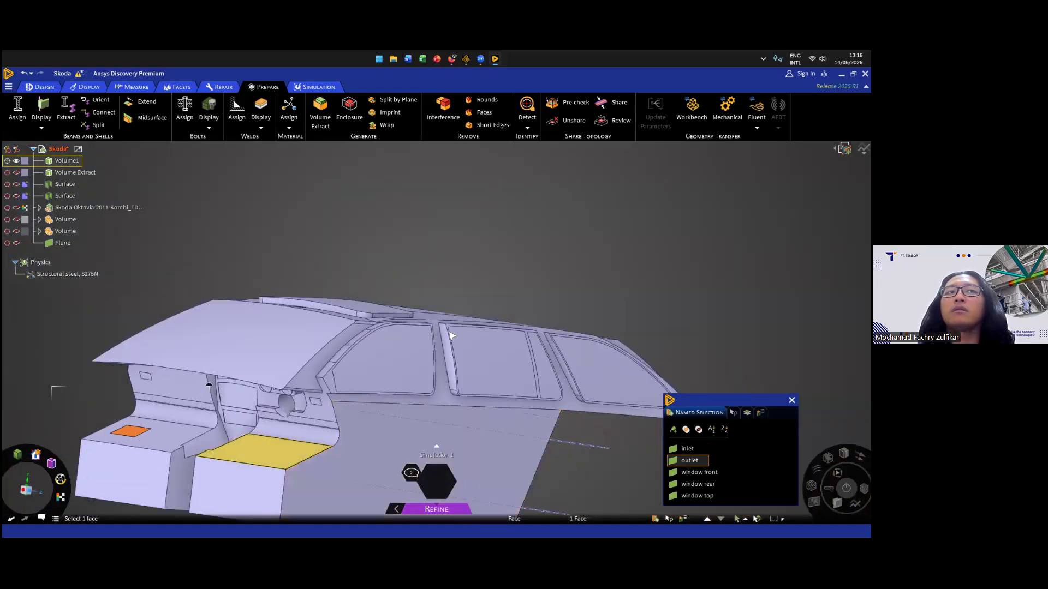
pyautogui.click(700, 472)
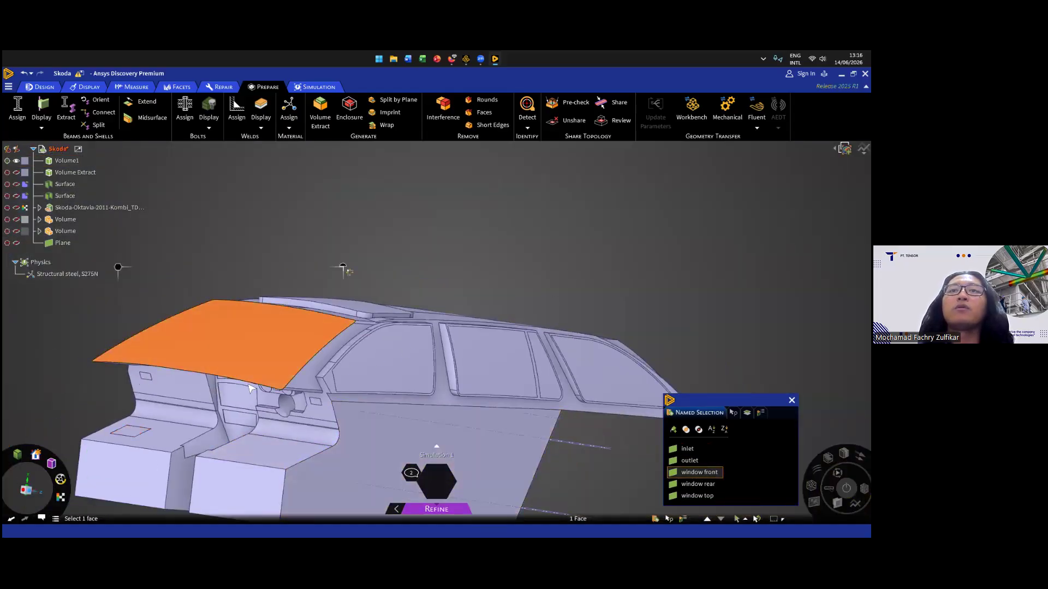
pyautogui.click(698, 484)
pyautogui.scroll(-1, 698, 473)
pyautogui.click(698, 473)
pyautogui.click(699, 484)
pyautogui.press('Escape')
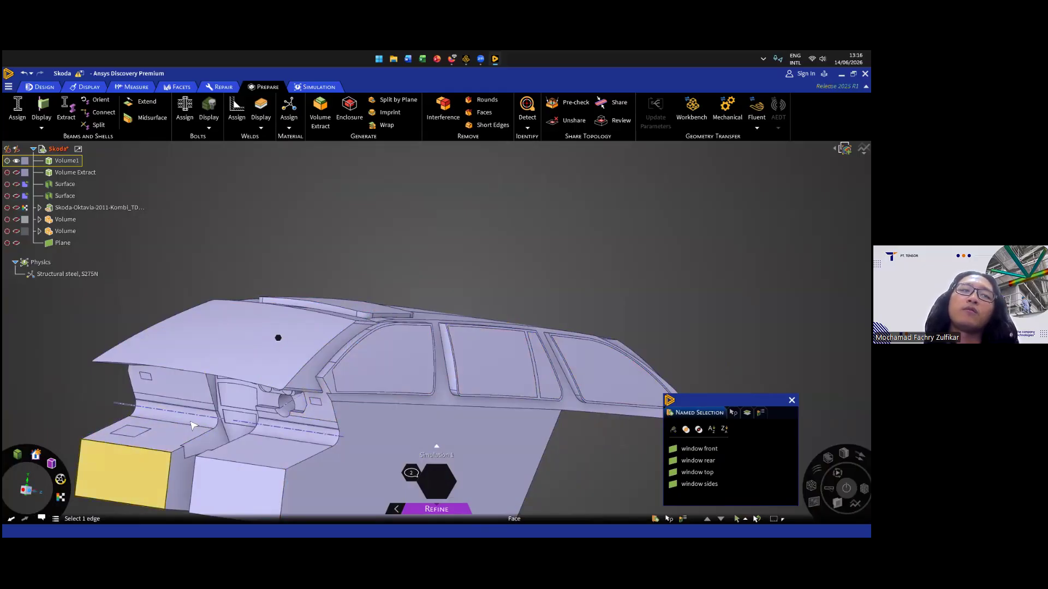
# - Show the full Skoda car body component around the cabin volume for comparison and hide it again
pyautogui.moveTo(192, 426); pyautogui.dragTo(382, 363, button='middle')
pyautogui.moveTo(292, 284); pyautogui.dragTo(169, 380, button='middle')
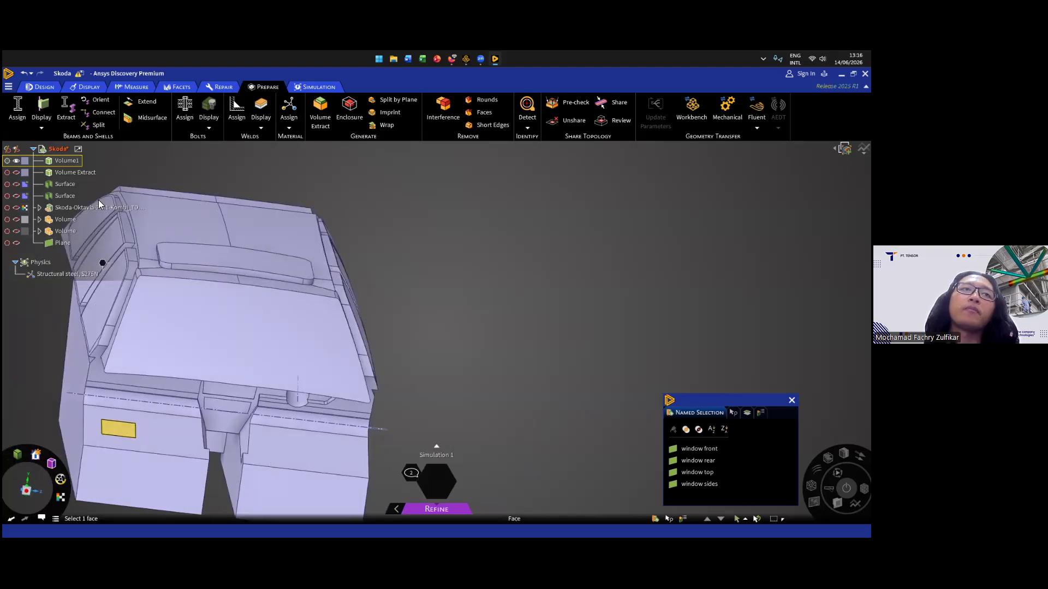
pyautogui.moveTo(86, 211); pyautogui.dragTo(37, 216, button='middle')
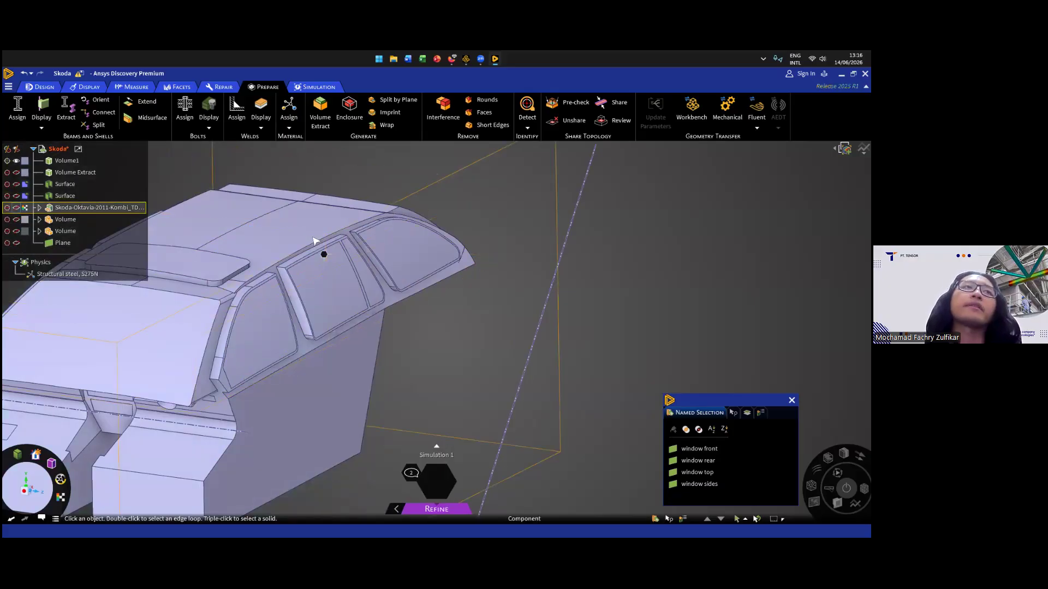
pyautogui.click(25, 210)
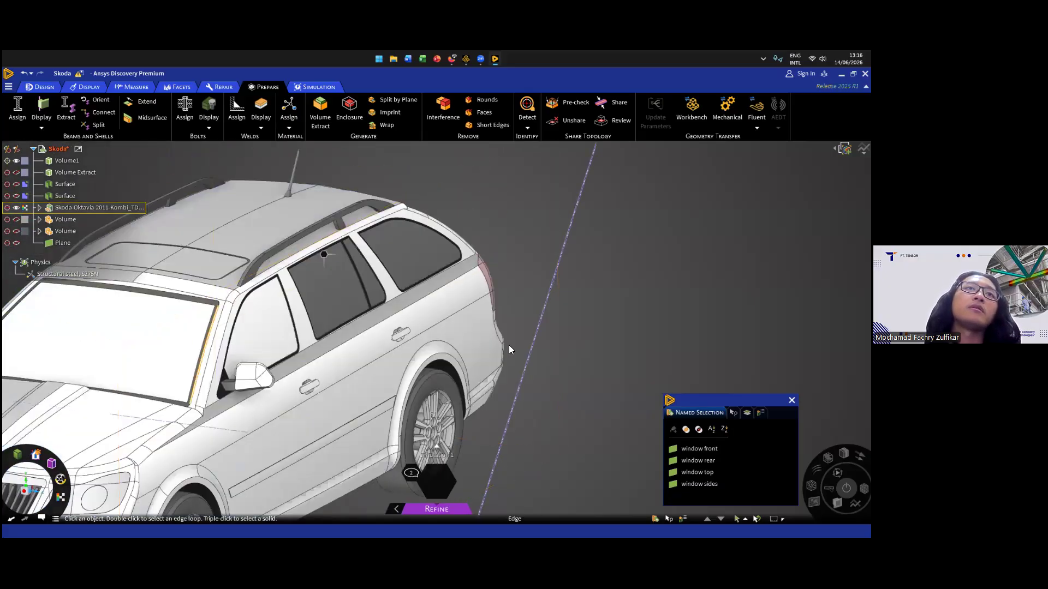
pyautogui.moveTo(25, 174); pyautogui.dragTo(13, 251, button='middle')
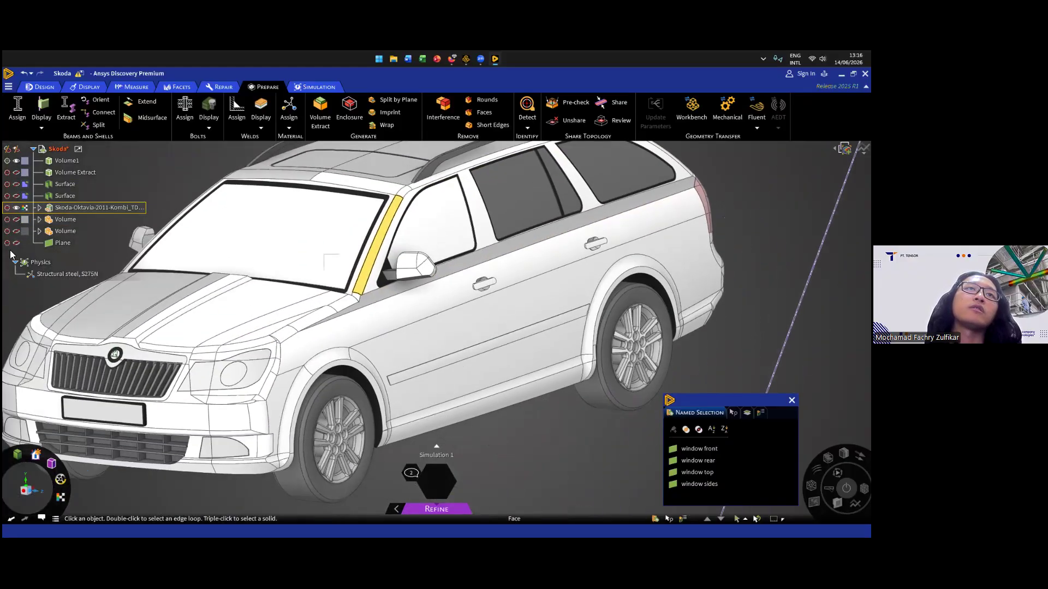
pyautogui.click(16, 208)
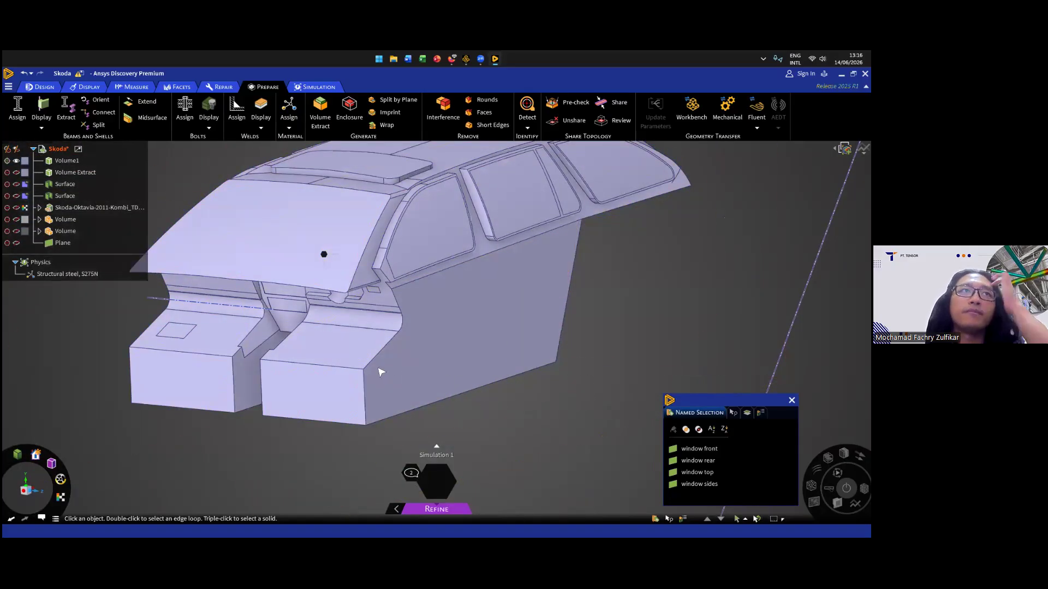
# - Save the cabin model with its named selections
pyautogui.moveTo(518, 256)
pyautogui.mouseDown(button='middle')
pyautogui.moveTo(535, 232)
pyautogui.moveTo(551, 311)
pyautogui.moveTo(546, 339)
pyautogui.moveTo(499, 288)
pyautogui.moveTo(570, 331)
pyautogui.moveTo(456, 279)
pyautogui.moveTo(581, 357)
pyautogui.mouseUp(button='middle')
pyautogui.scroll(-3, 565, 340)
pyautogui.scroll(5, 561, 338)
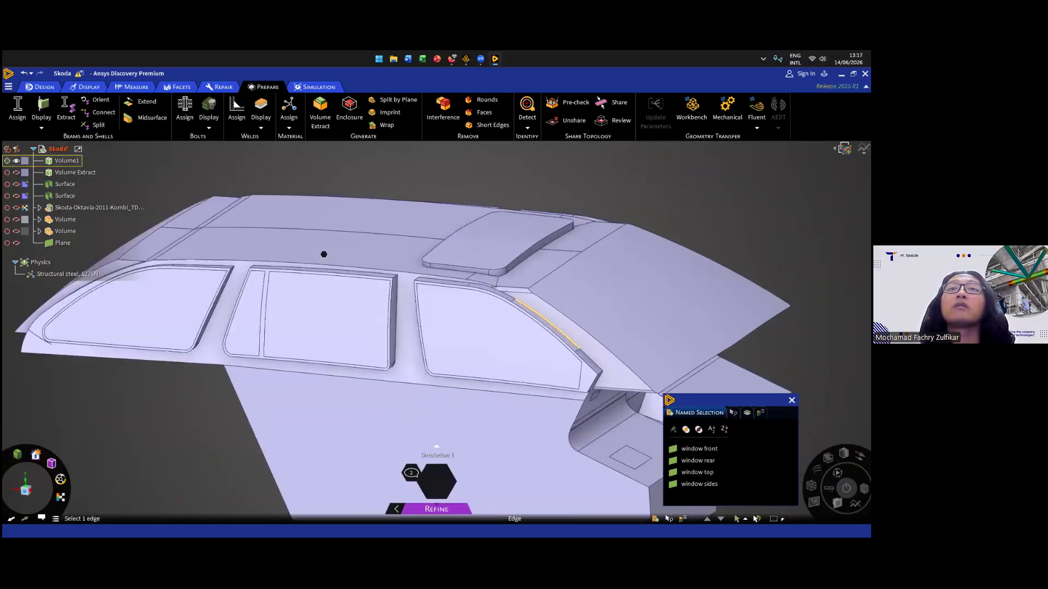
pyautogui.scroll(1, 562, 337)
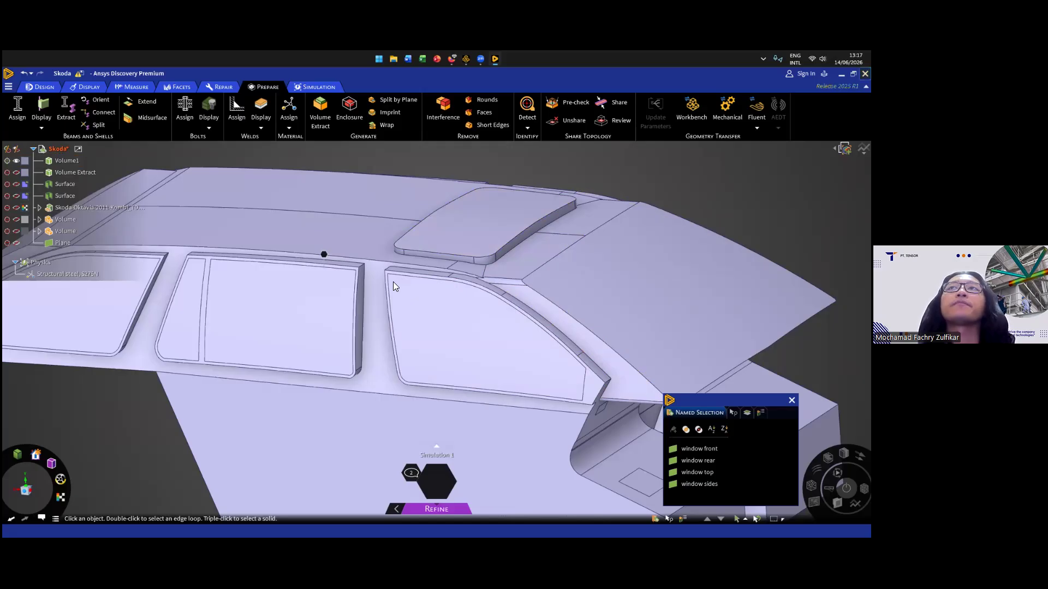
pyautogui.hotkey('ctrl', 's')
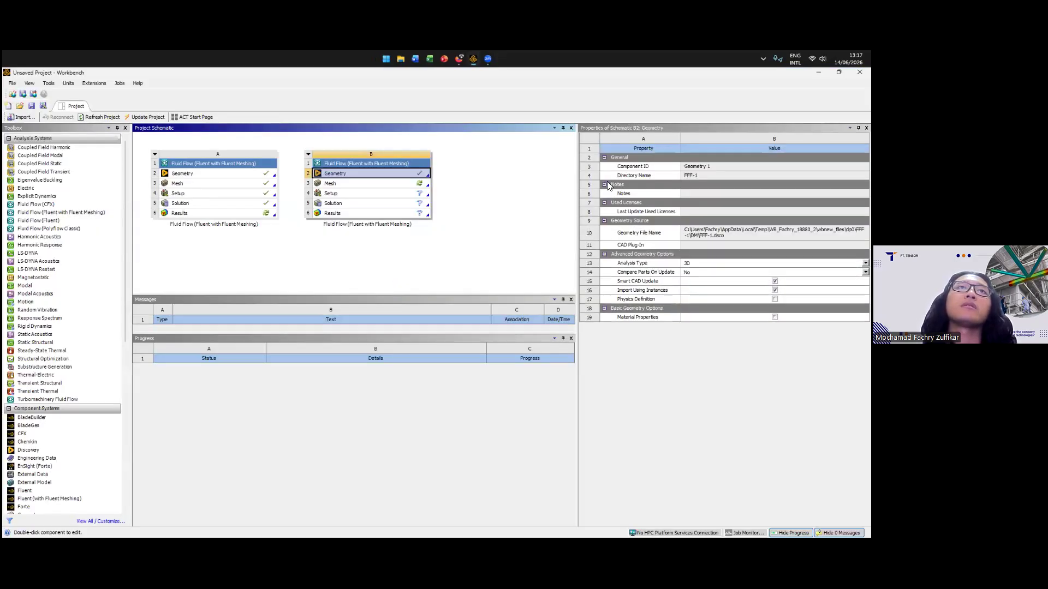
pyautogui.rightClick(375, 183)
pyautogui.click(404, 188)
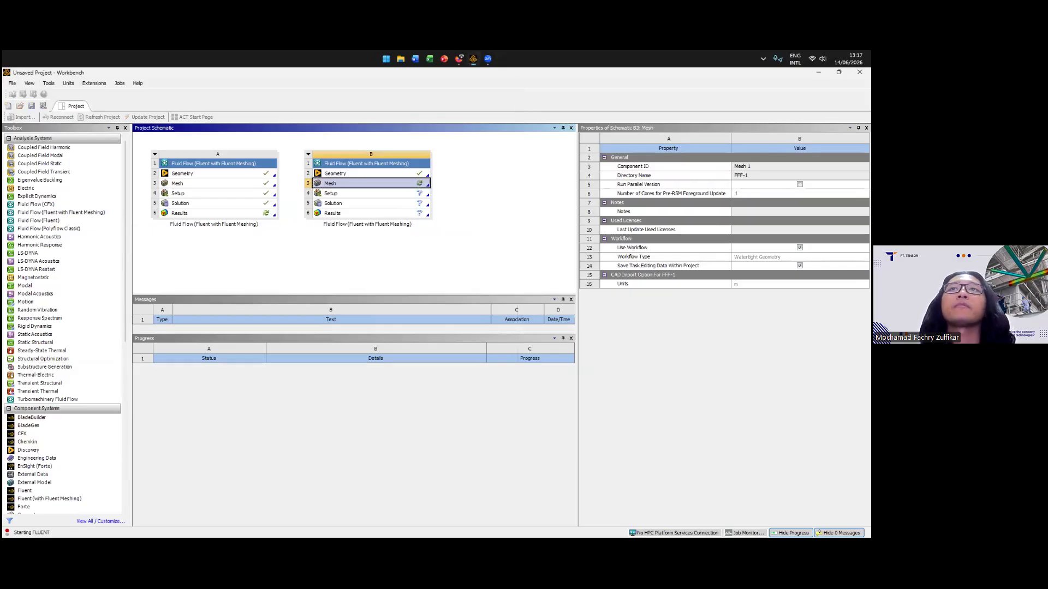
pyautogui.click(608, 181)
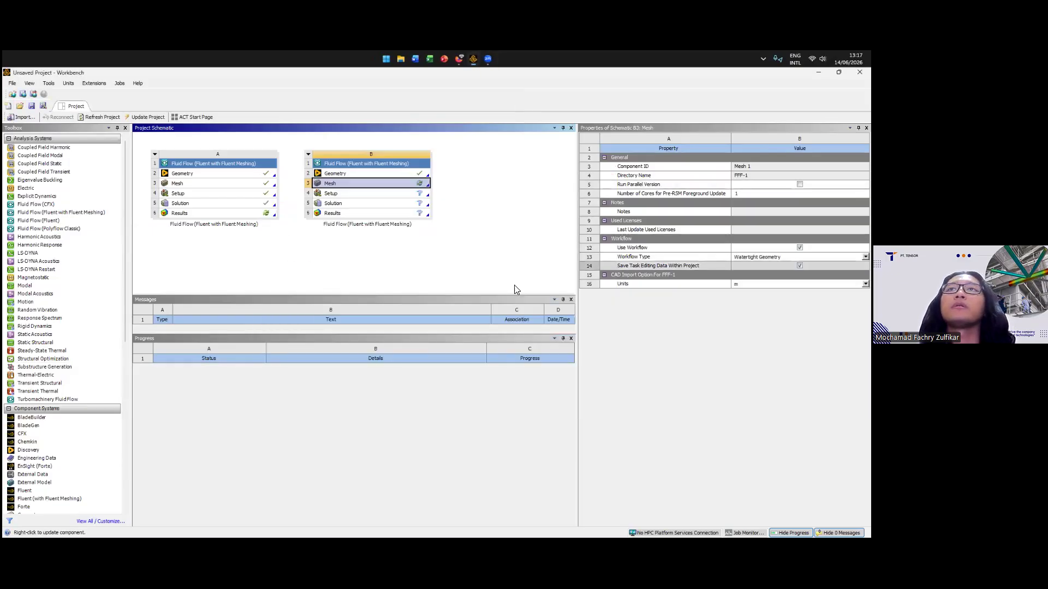
# - Set the CAD import units of system B's mesh to mm and start Fluent Meshing in double precision with 6 processes
pyautogui.click(865, 284)
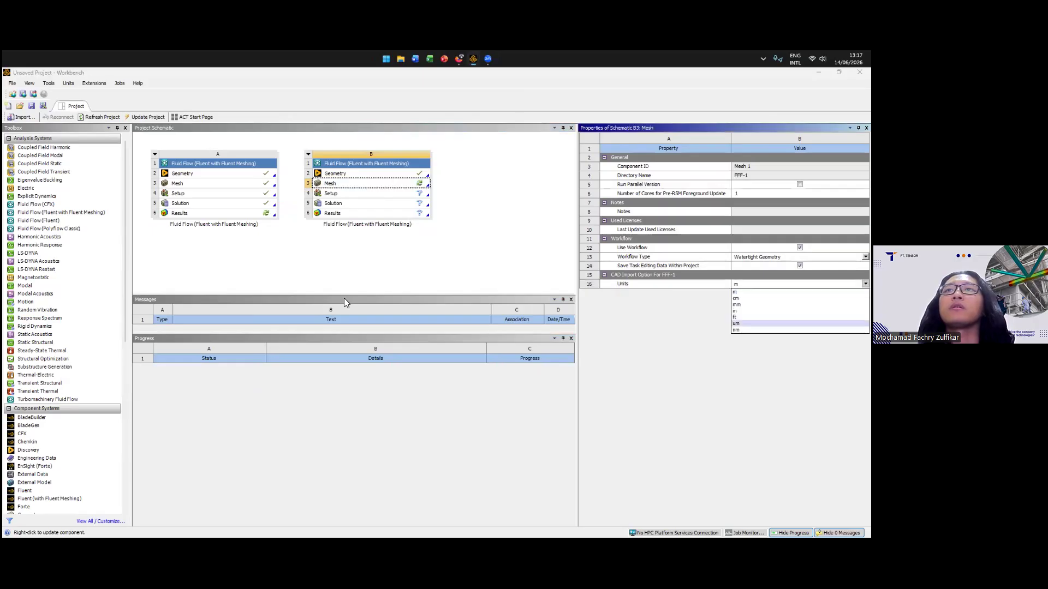
pyautogui.click(344, 298)
pyautogui.rightClick(418, 186)
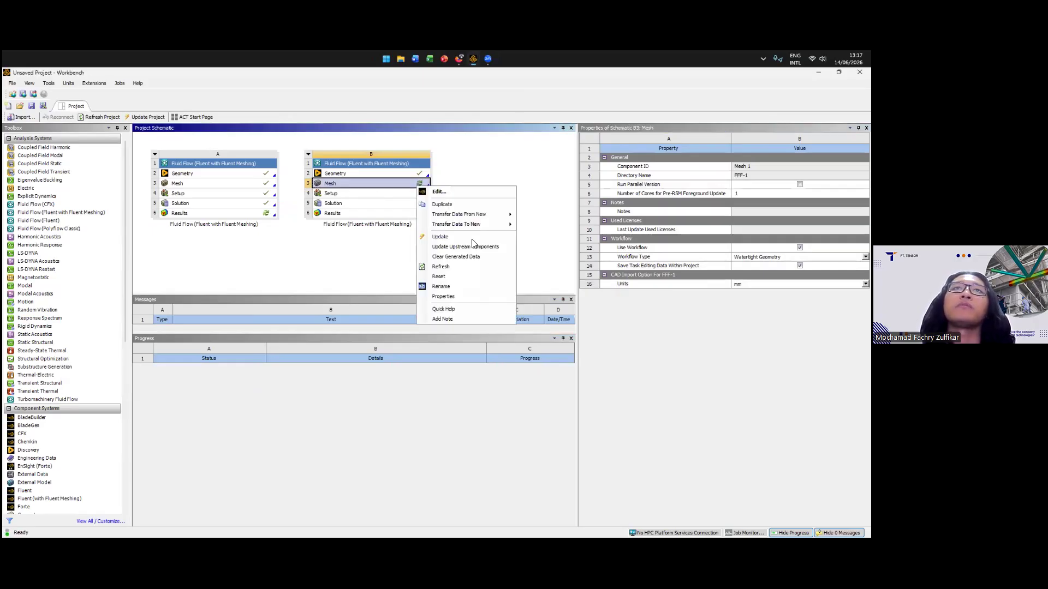
pyautogui.click(439, 192)
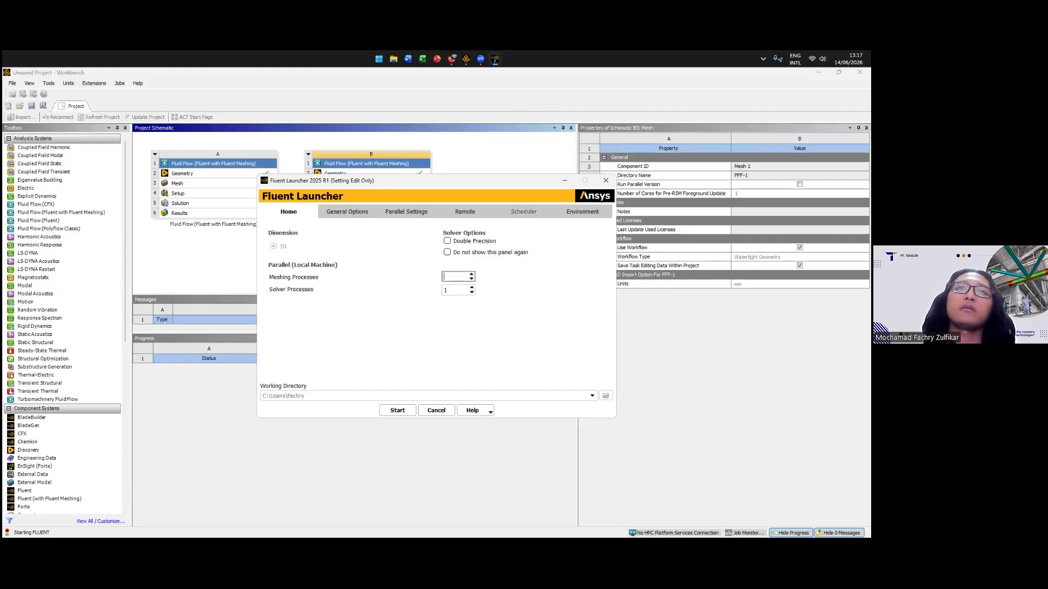
pyautogui.press('Return')
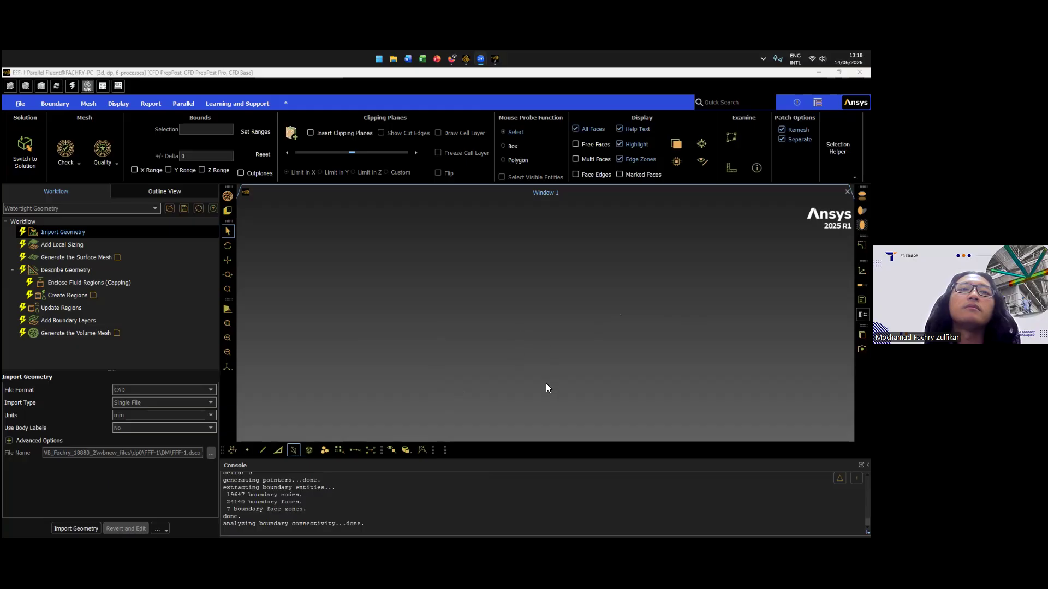
# - Switch back to Workbench and open system B's geometry in Discovery
pyautogui.moveTo(426, 312); pyautogui.dragTo(520, 361)
pyautogui.moveTo(411, 380)
pyautogui.mouseDown()
pyautogui.moveTo(451, 341)
pyautogui.moveTo(582, 258)
pyautogui.moveTo(577, 278)
pyautogui.moveTo(565, 257)
pyautogui.moveTo(515, 228)
pyautogui.moveTo(496, 271)
pyautogui.moveTo(424, 265)
pyautogui.moveTo(529, 280)
pyautogui.moveTo(562, 222)
pyautogui.moveTo(416, 383)
pyautogui.mouseUp()
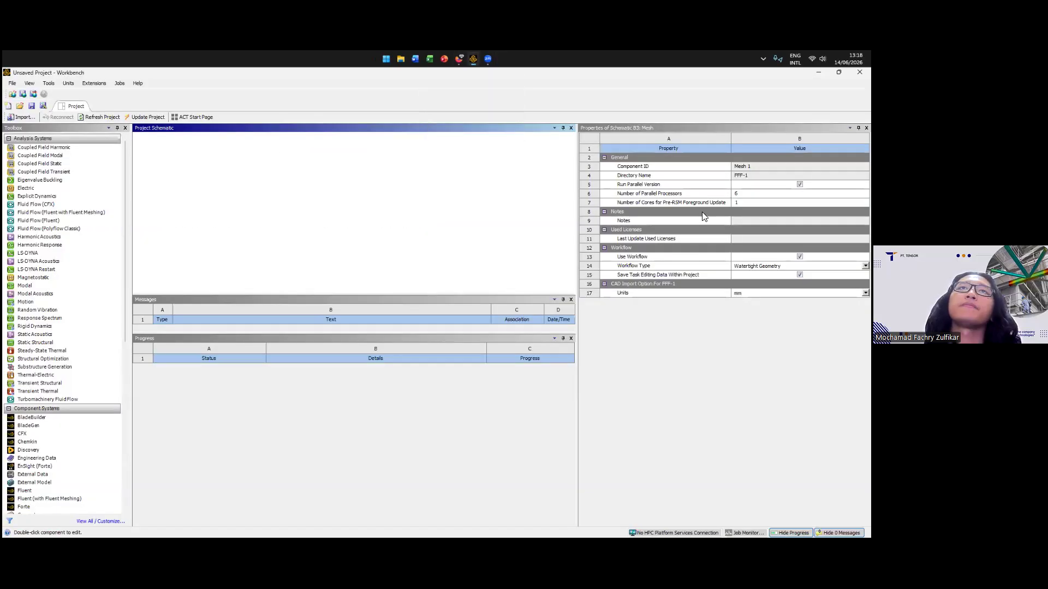
pyautogui.rightClick(360, 173)
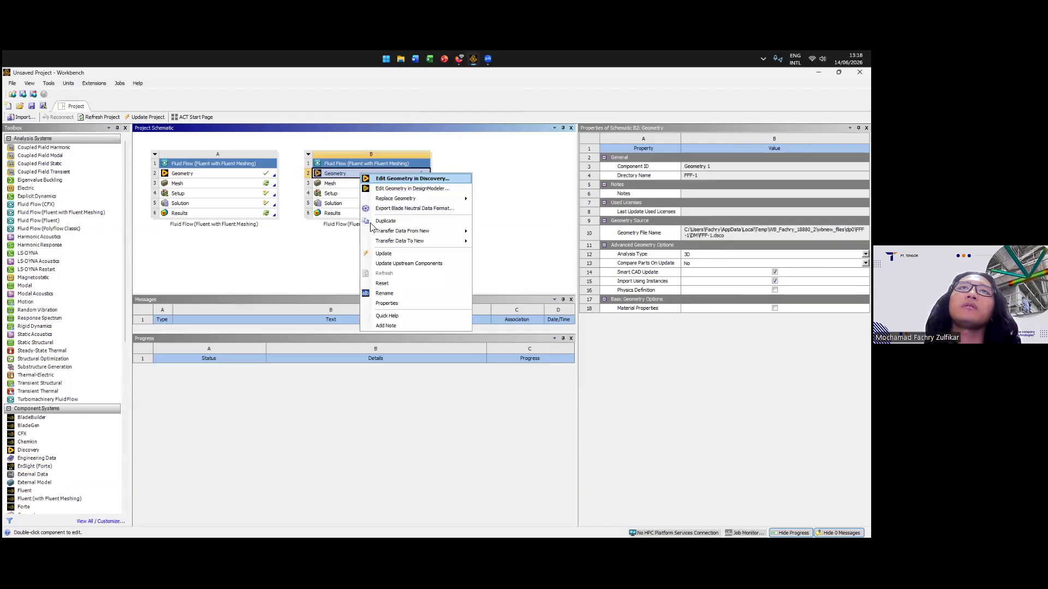
pyautogui.click(421, 186)
pyautogui.click(416, 171)
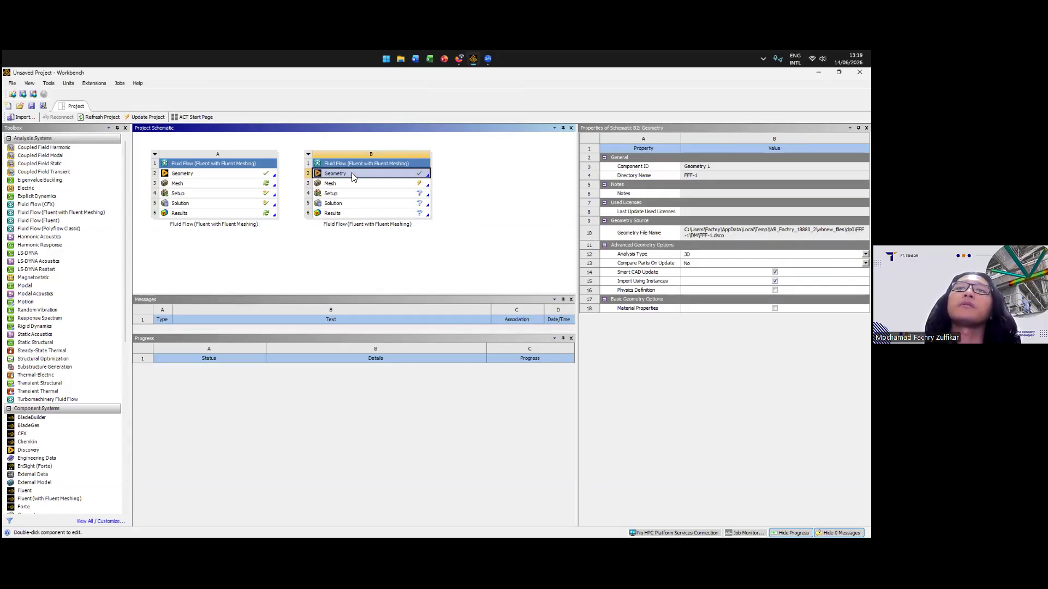
pyautogui.doubleClick(386, 177)
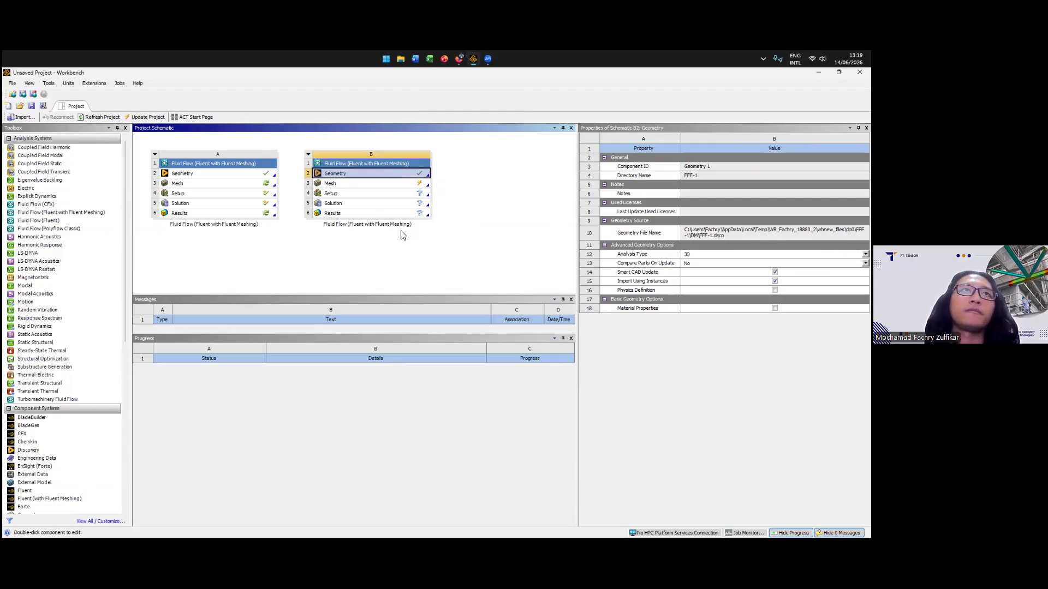
pyautogui.rightClick(352, 173)
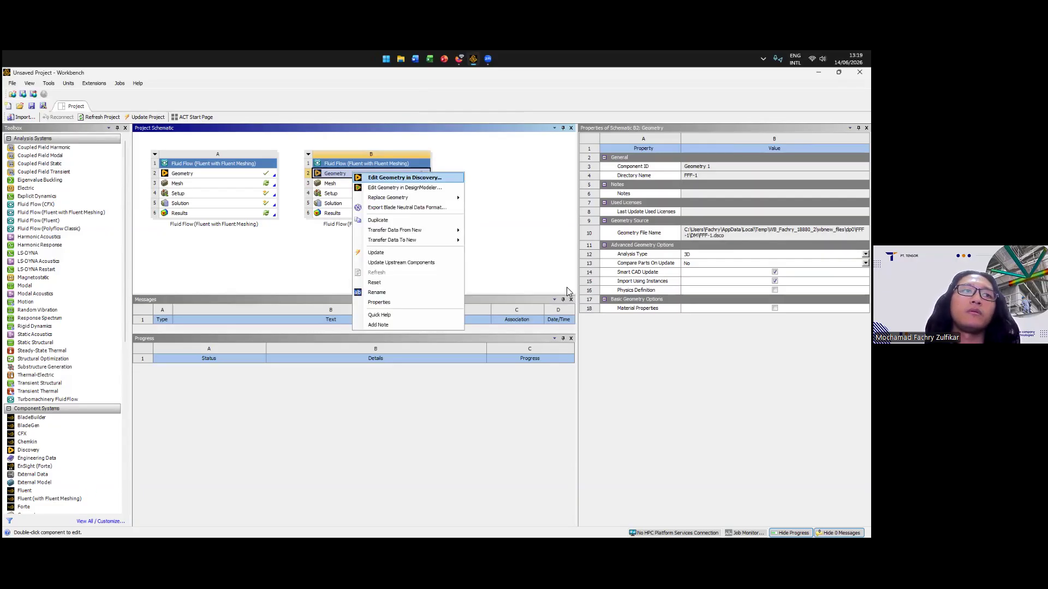
pyautogui.press('Return')
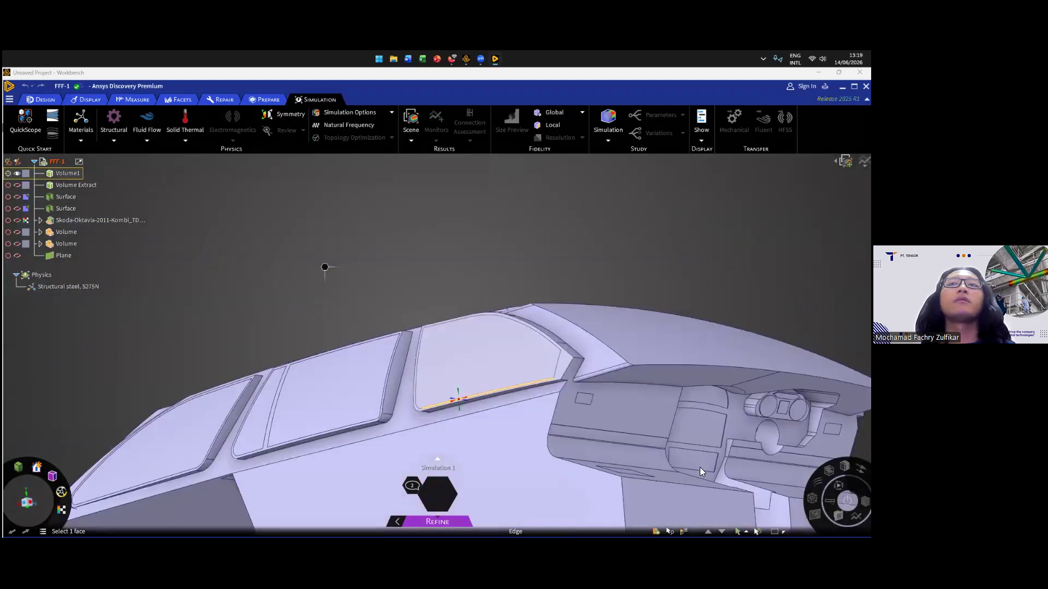
# - Replace the inlet named selection with a new one named inlet, adding the dashboard's centre vent face to the two side vents
pyautogui.click(687, 382)
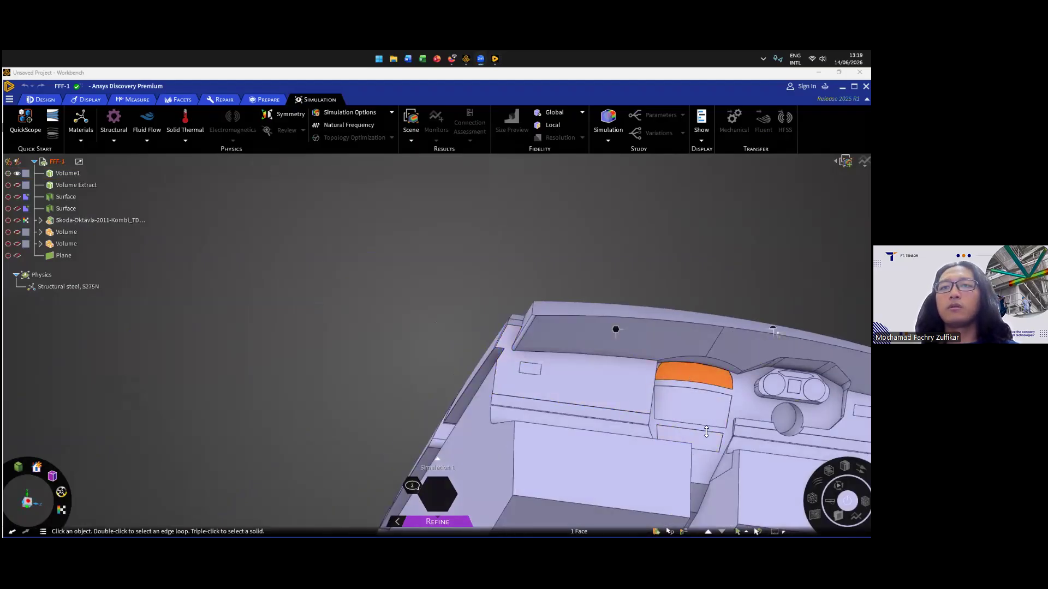
pyautogui.click(656, 532)
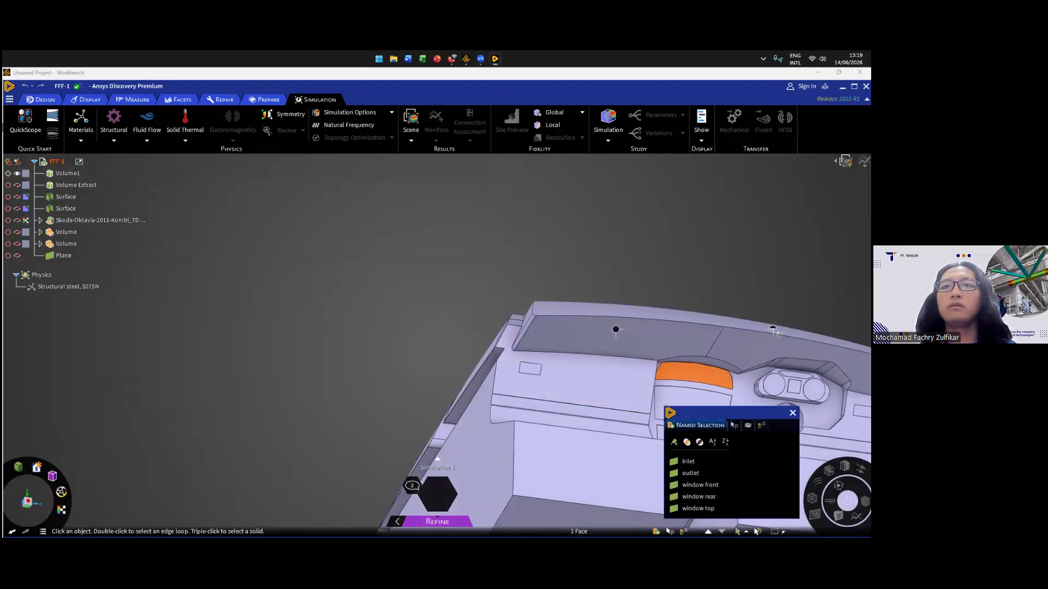
pyautogui.click(689, 461)
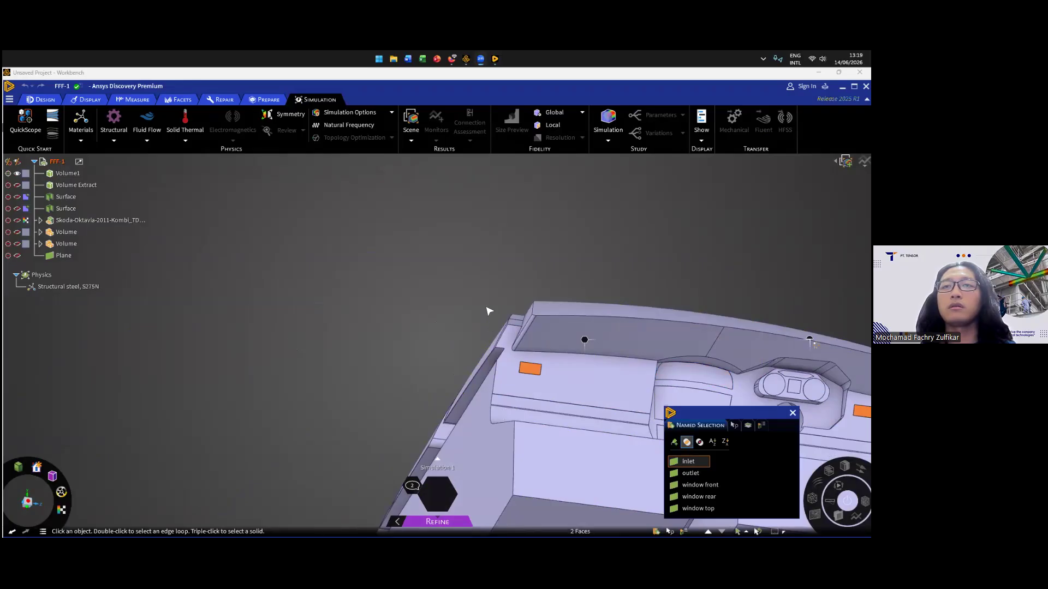
pyautogui.rightClick(635, 417)
pyautogui.click(712, 400)
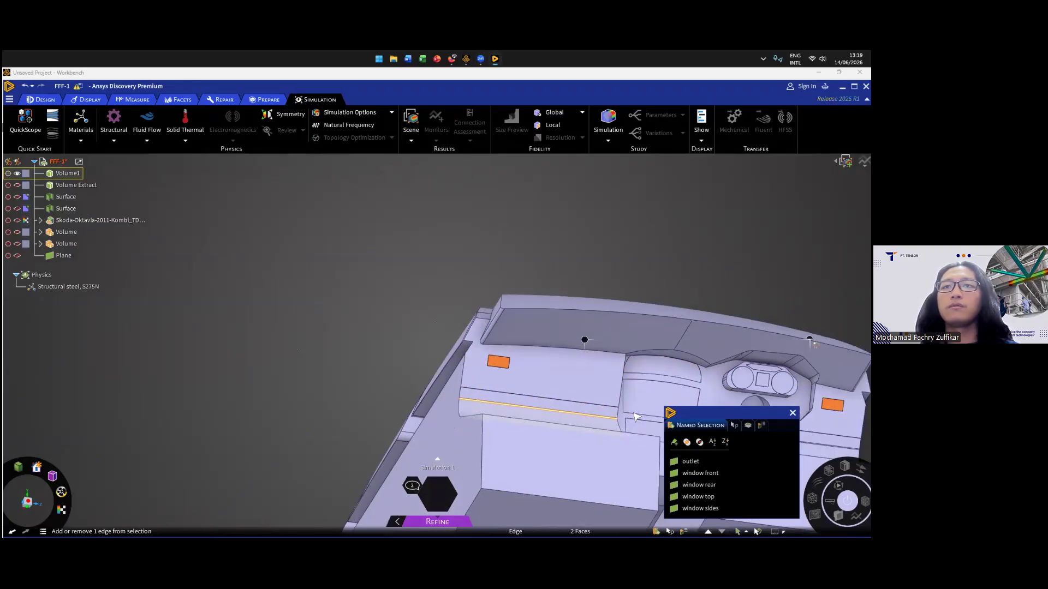
pyautogui.click(675, 441)
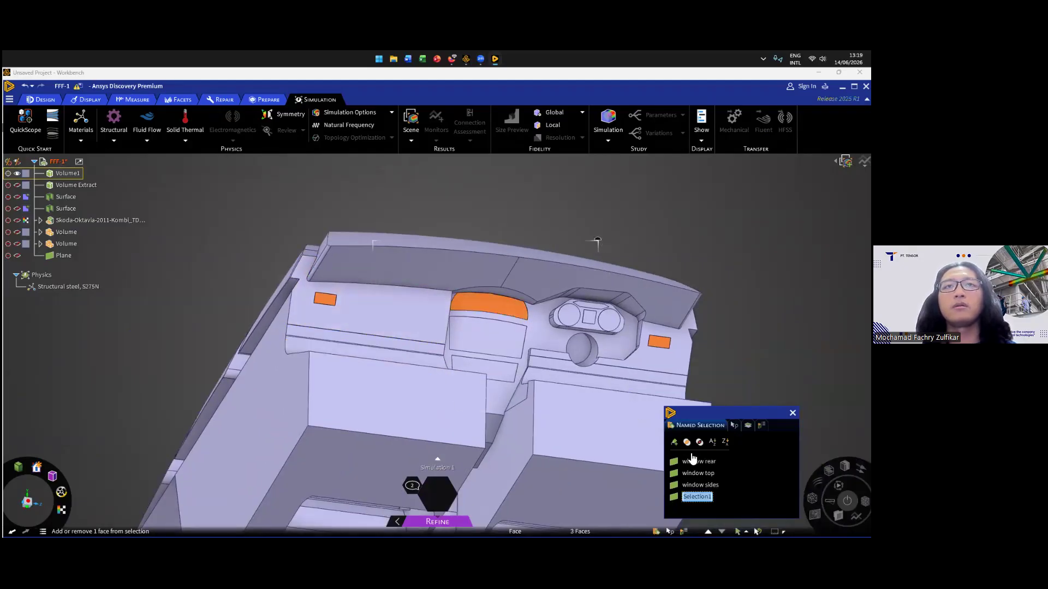
pyautogui.write('in')
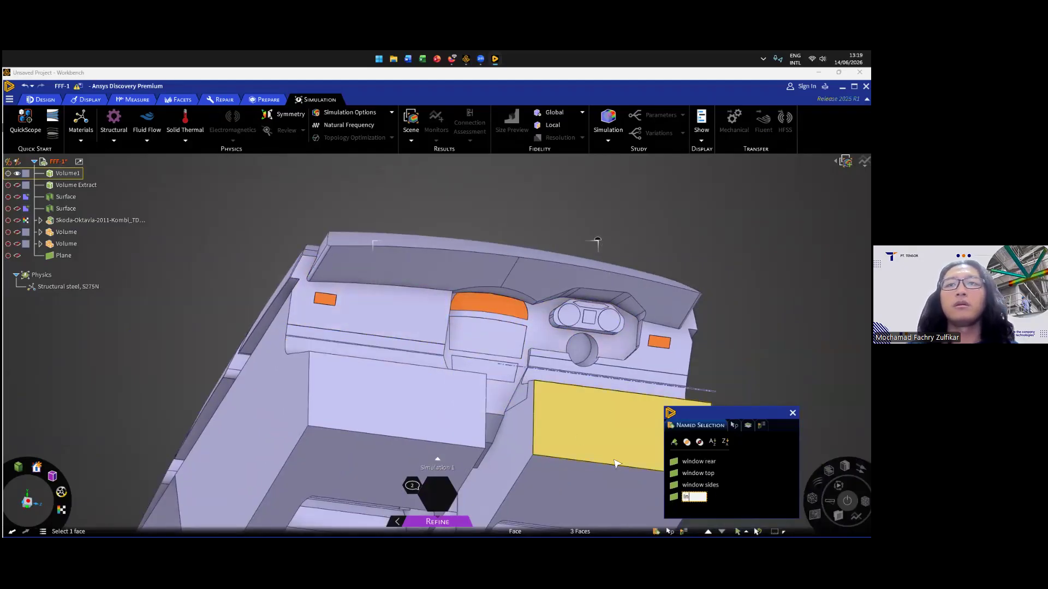
pyautogui.write('inlet')
pyautogui.press('Return')
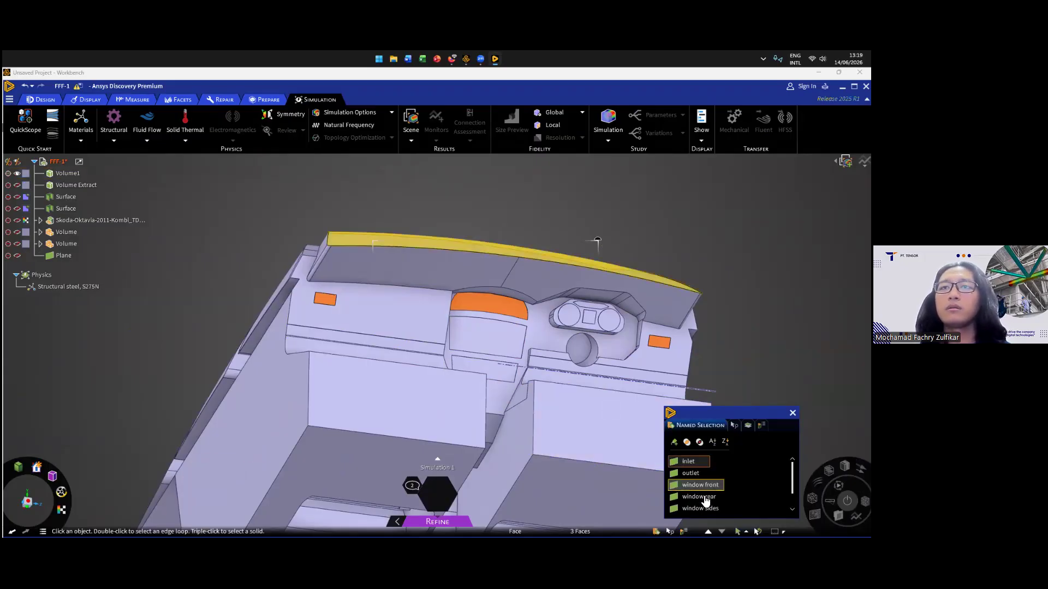
# - Check which faces belong to the outlet, window front, window rear and window top named selections
pyautogui.click(693, 473)
pyautogui.click(700, 485)
pyautogui.scroll(-1, 700, 485)
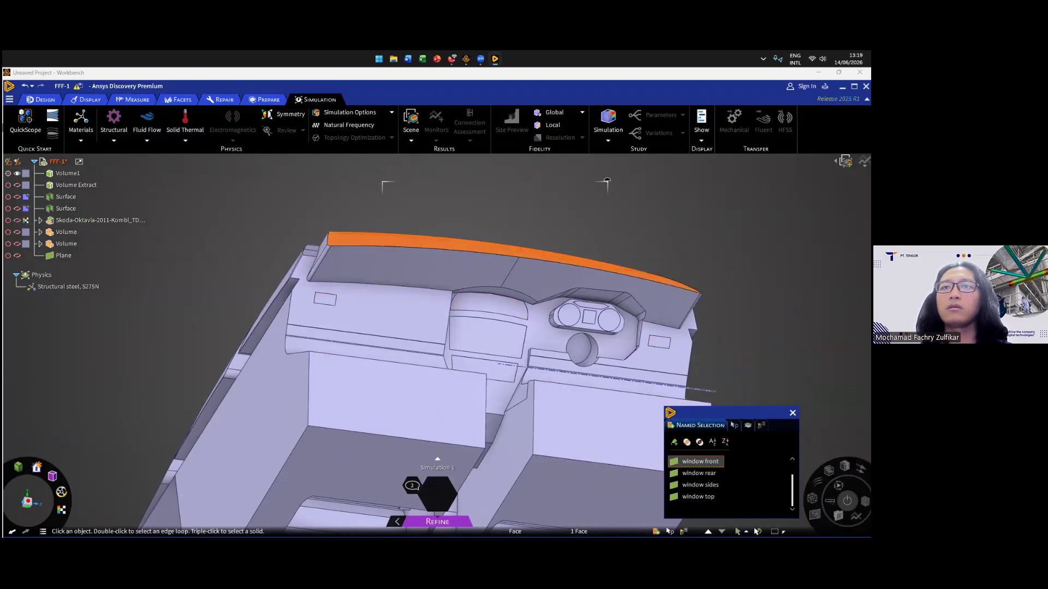
pyautogui.click(699, 473)
pyautogui.scroll(-4, 605, 402)
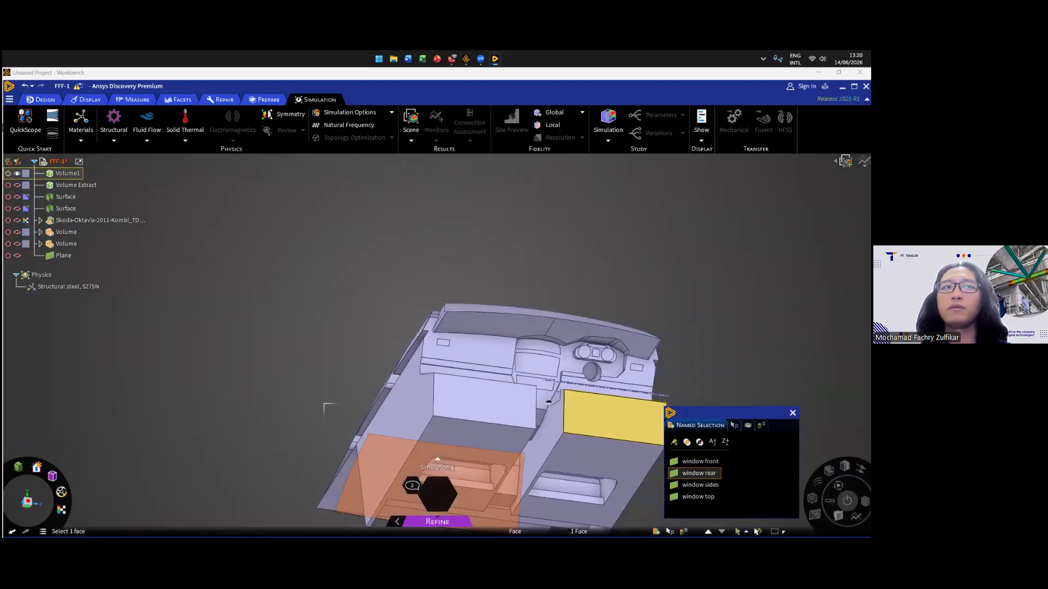
pyautogui.click(587, 340)
pyautogui.click(476, 333)
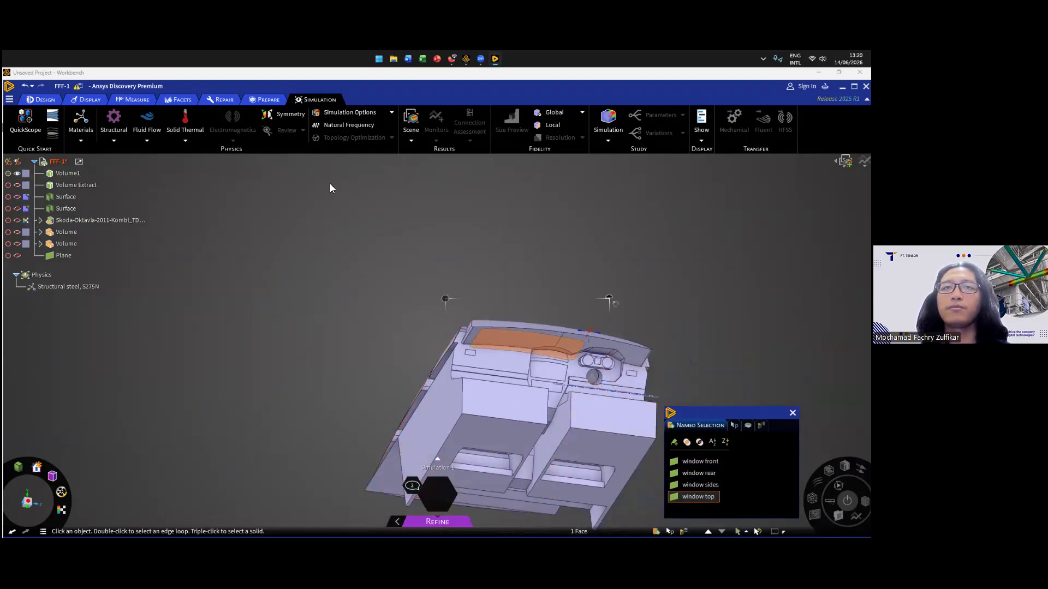
# - Close Discovery to return to Workbench and reset system B's mesh component
pyautogui.moveTo(330, 184); pyautogui.dragTo(343, 205, button='middle')
pyautogui.click(342, 207)
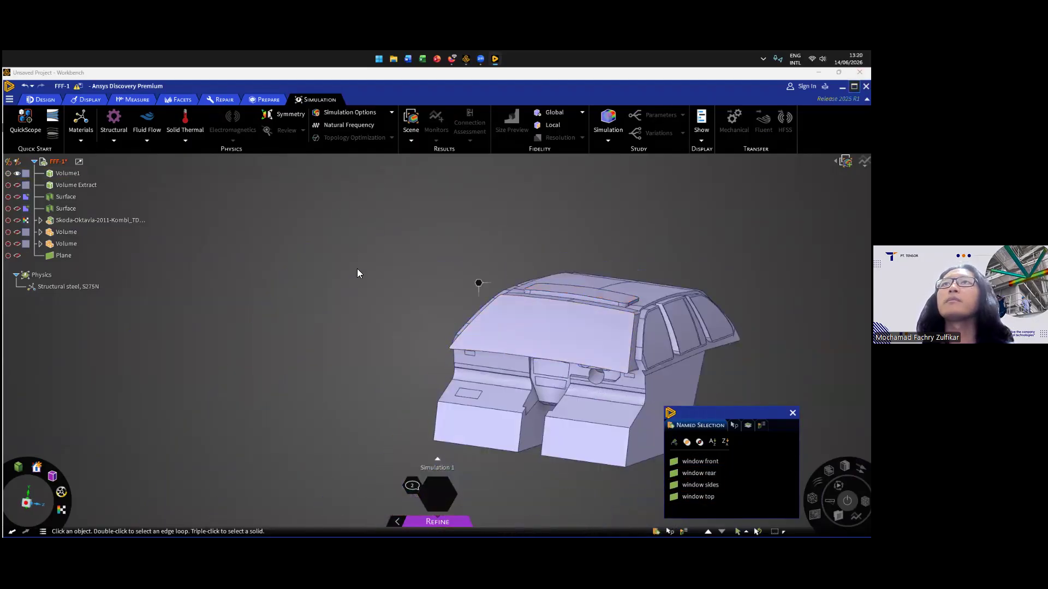
pyautogui.hotkey('alt', 'F4')
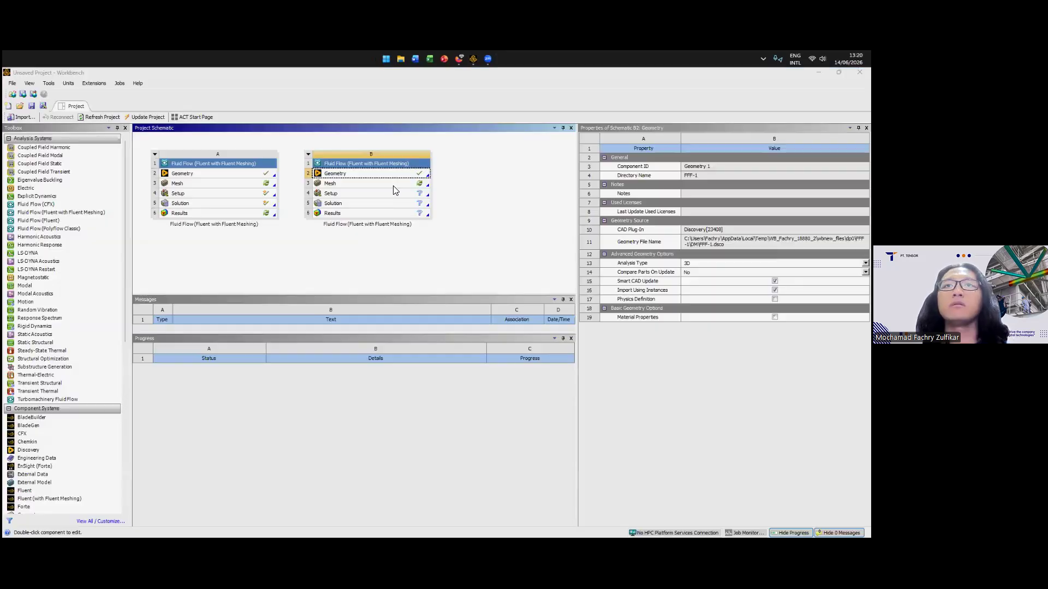
pyautogui.rightClick(330, 184)
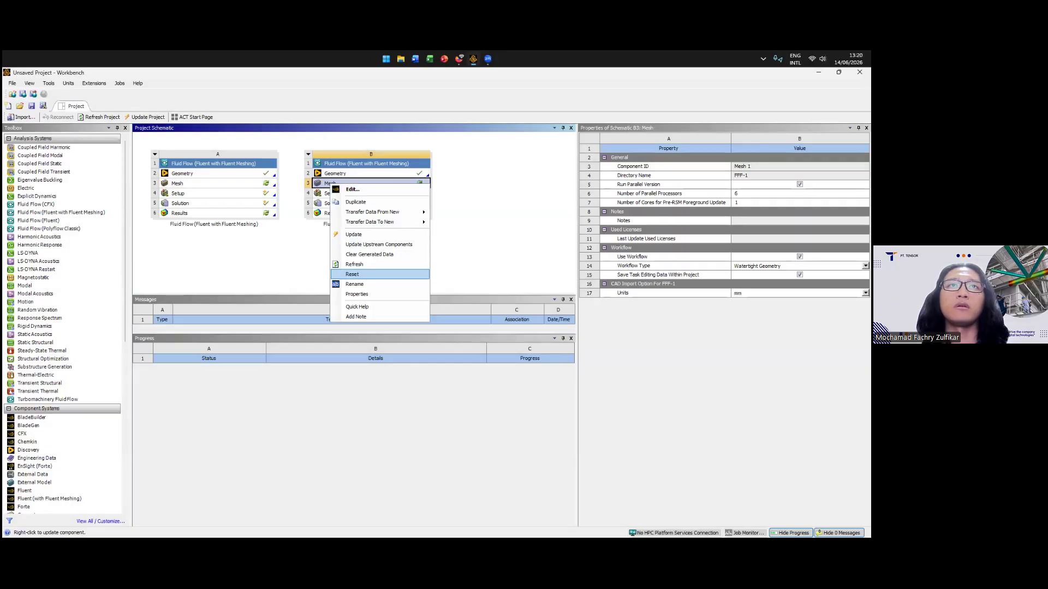
pyautogui.click(352, 273)
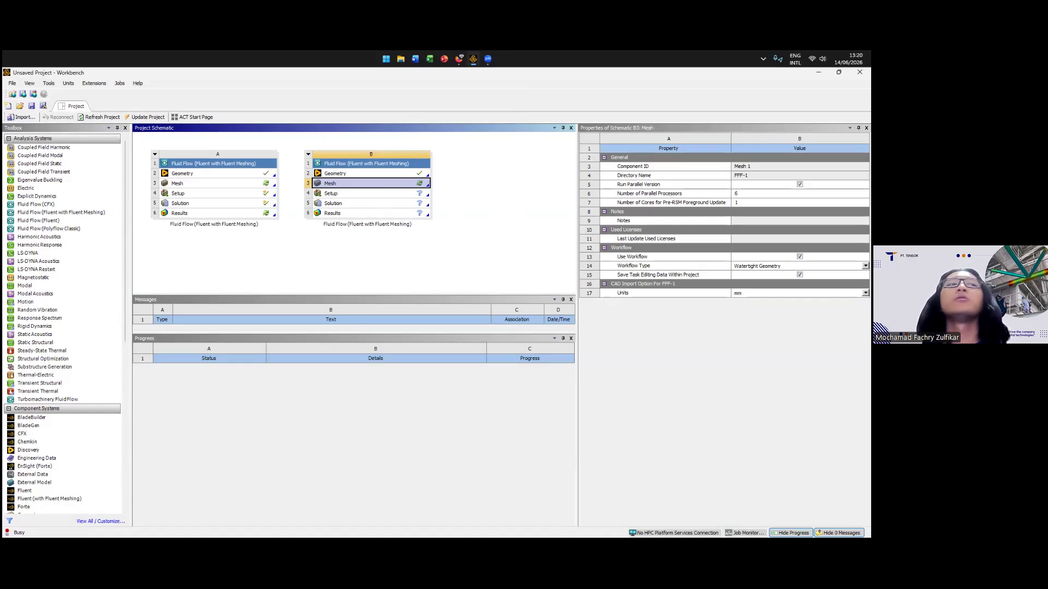
# - Set the CAD import units of system B's mesh to mm
pyautogui.rightClick(405, 187)
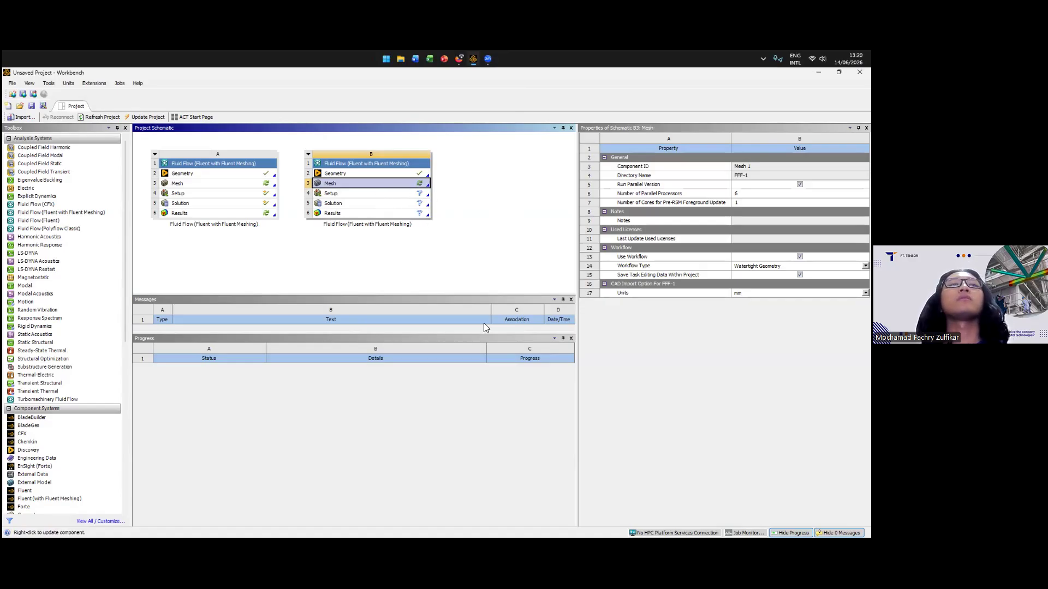
pyautogui.click(509, 282)
pyautogui.click(400, 184)
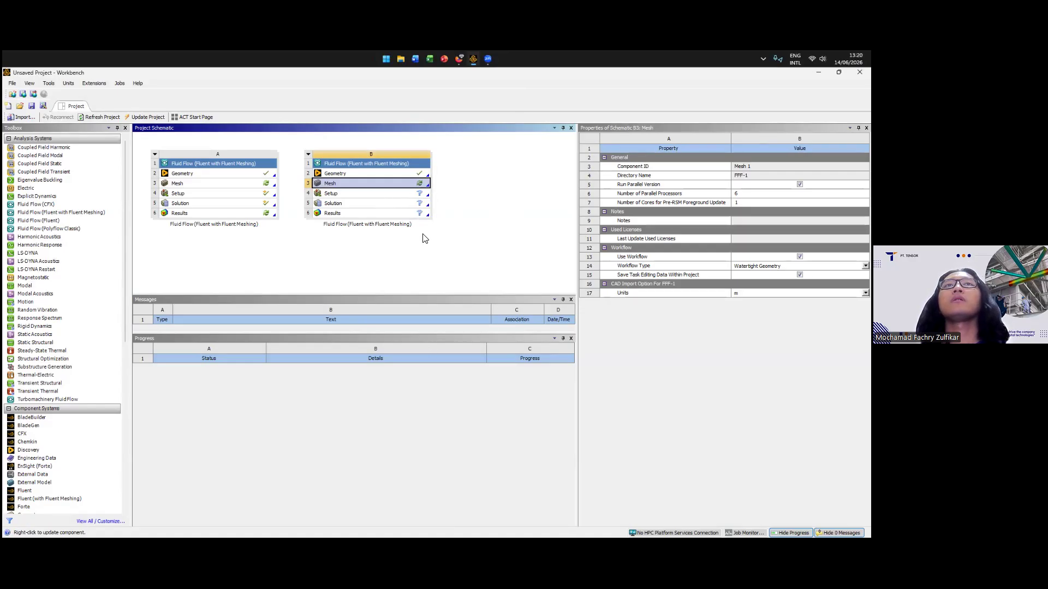
pyautogui.click(865, 293)
pyautogui.click(737, 314)
# - Start Fluent Meshing from system B's mesh and import the cabin geometry into the watertight workflow
pyautogui.rightClick(374, 184)
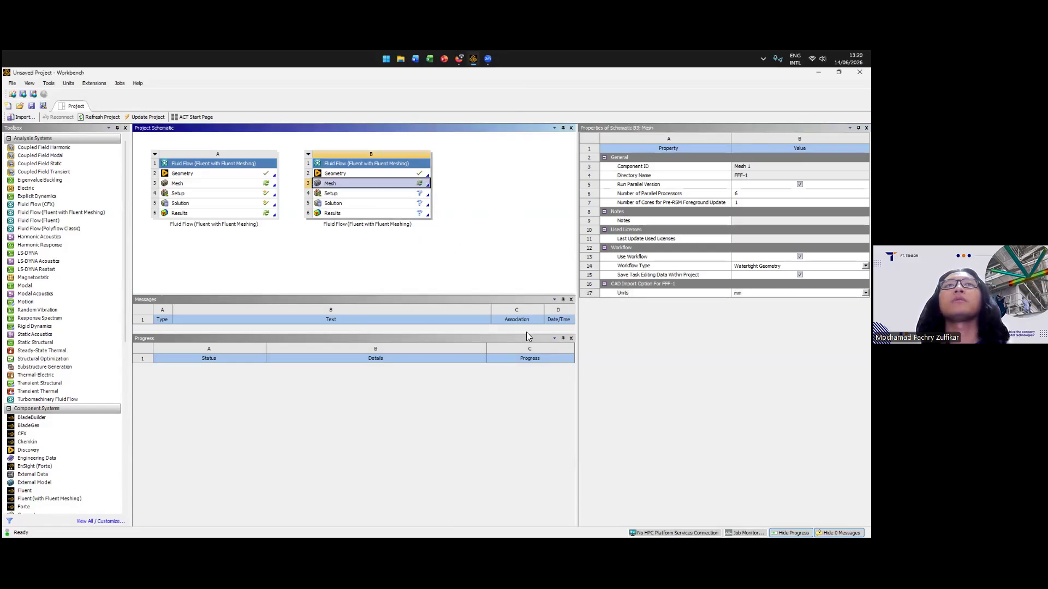
pyautogui.click(395, 189)
pyautogui.press('Return')
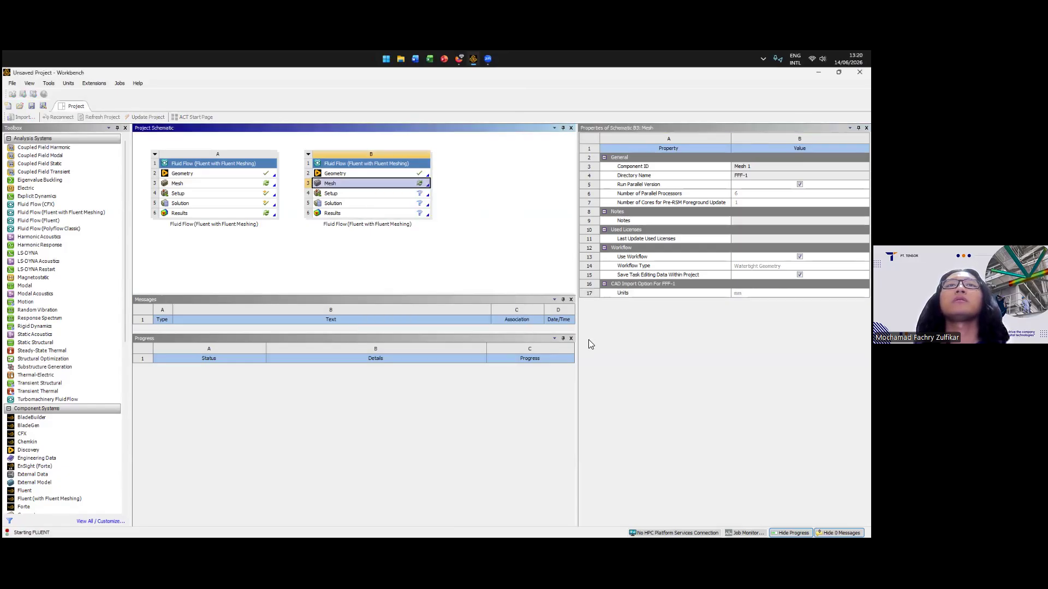
pyautogui.press('Return')
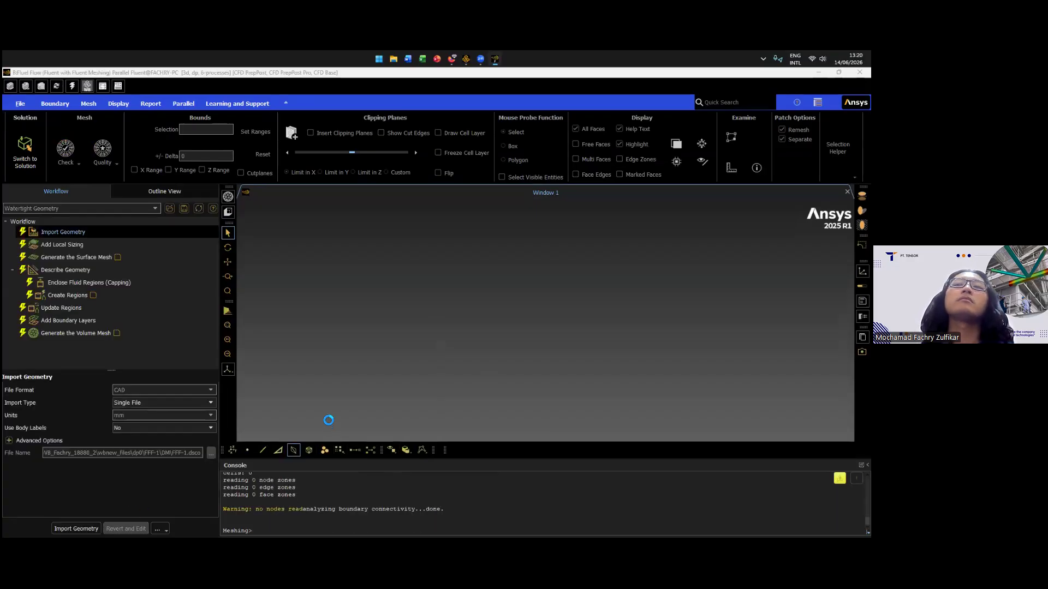
pyautogui.press('Return')
pyautogui.press('Return')
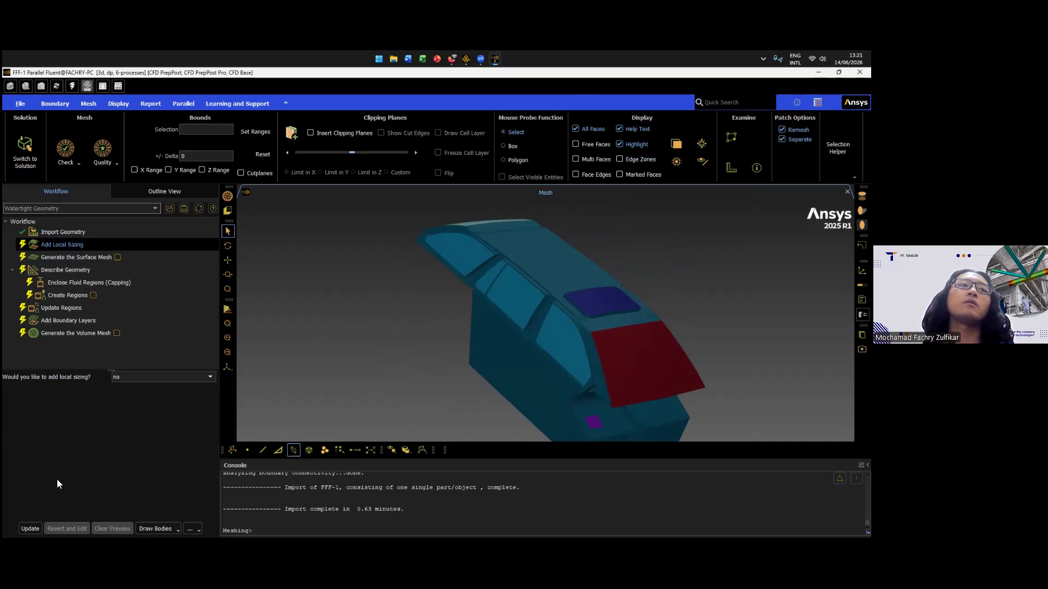
pyautogui.click(164, 377)
pyautogui.click(151, 394)
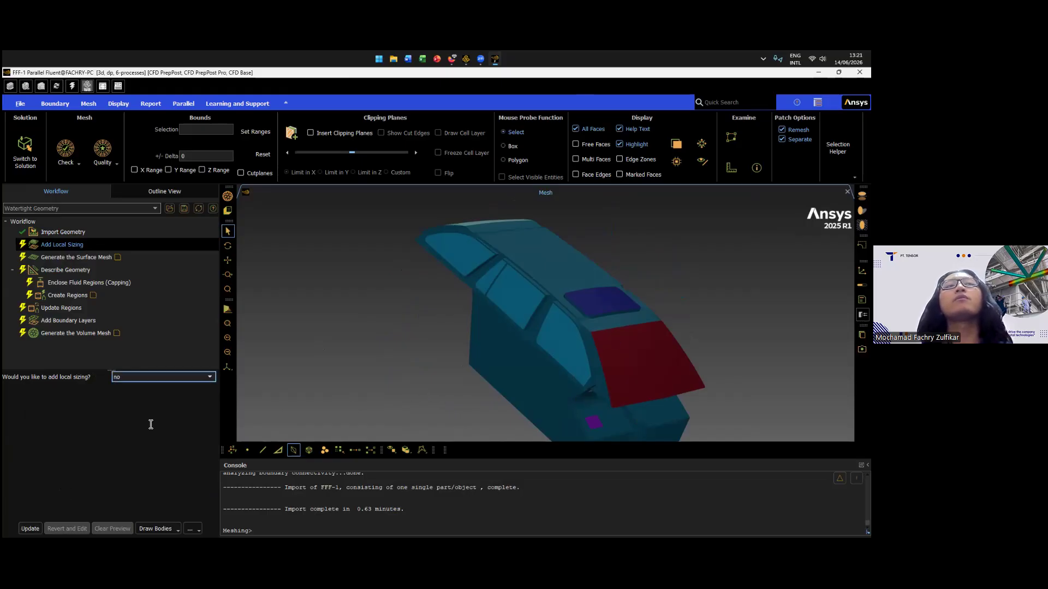
pyautogui.click(153, 378)
pyautogui.click(150, 386)
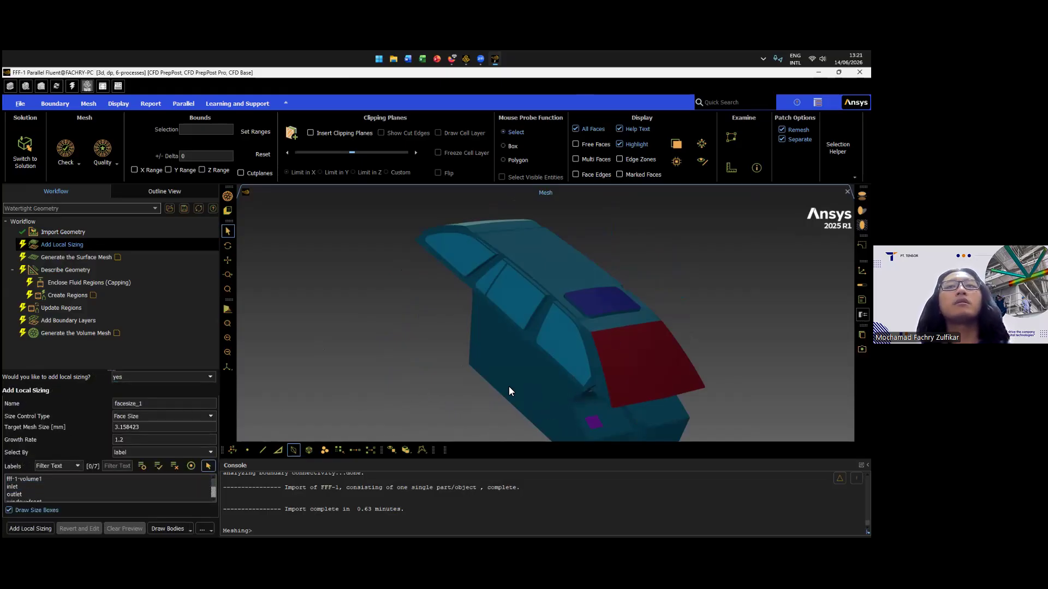
pyautogui.moveTo(548, 359); pyautogui.dragTo(647, 308)
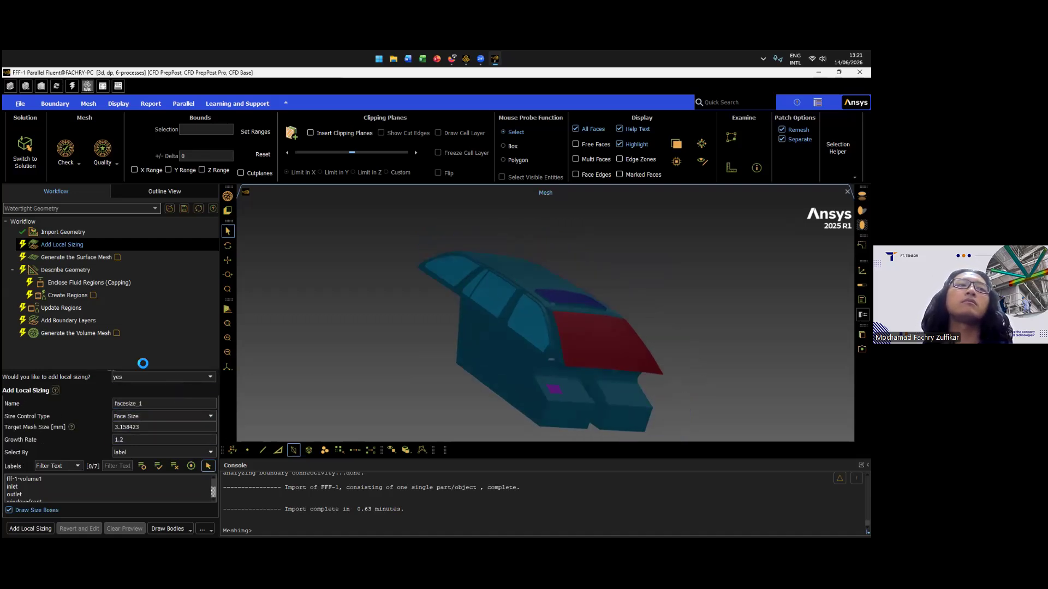
pyautogui.scroll(4, 583, 393)
pyautogui.scroll(2, 546, 377)
pyautogui.moveTo(546, 377); pyautogui.dragTo(505, 312, button='middle')
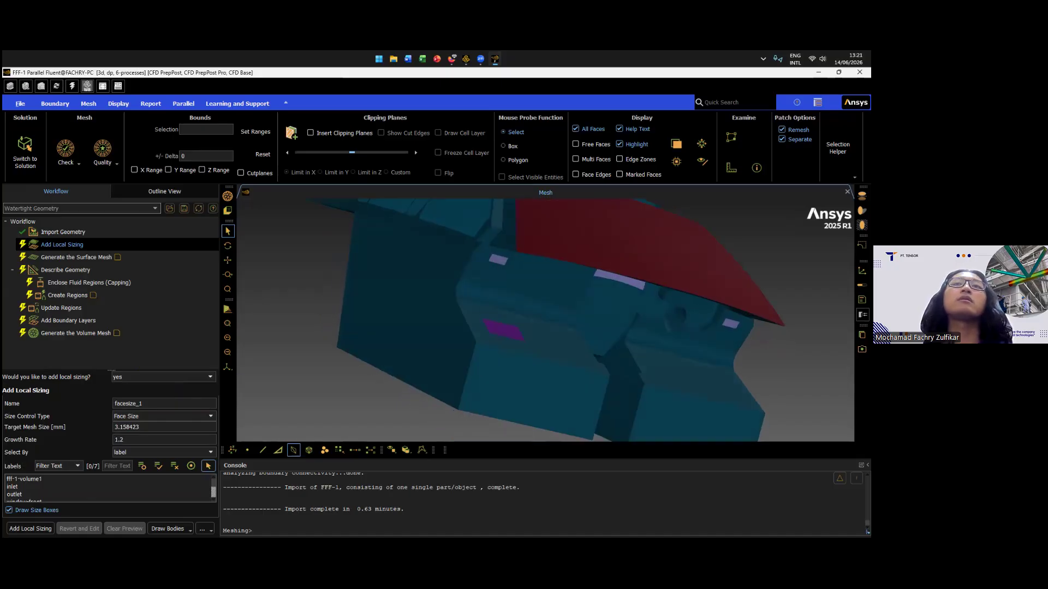
# - Choose to add no local sizing and complete that workflow task
pyautogui.click(143, 377)
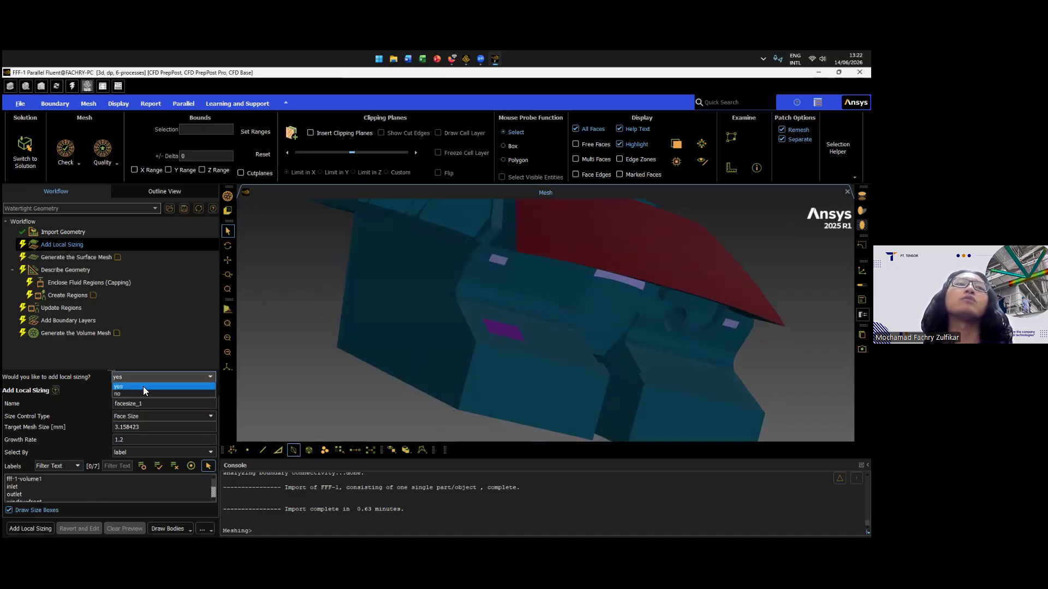
pyautogui.click(162, 393)
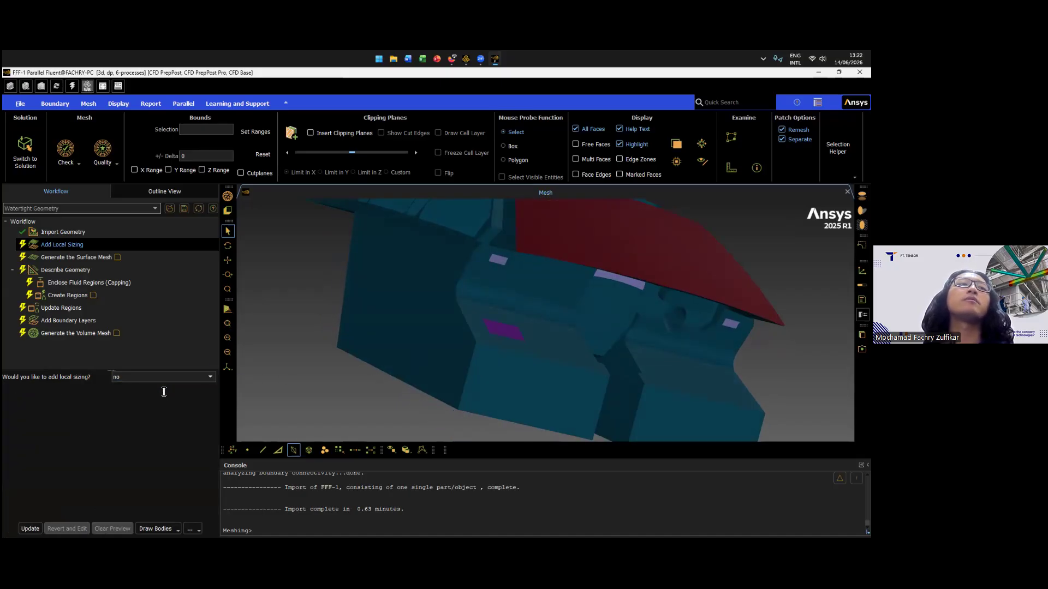
pyautogui.press('Return')
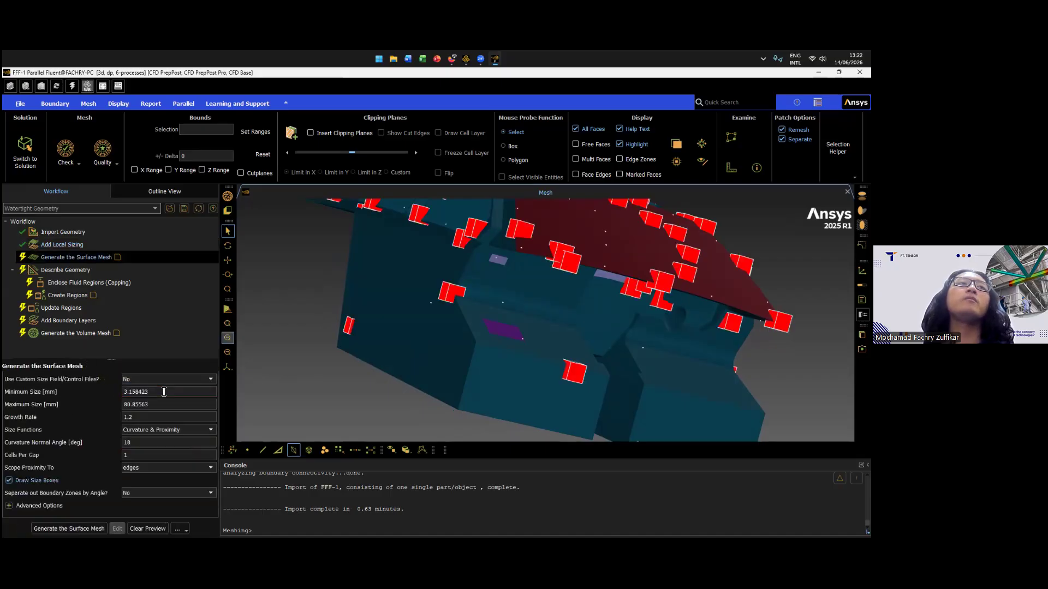
# - Set the surface mesh's minimum size to 10 mm
pyautogui.click(172, 392)
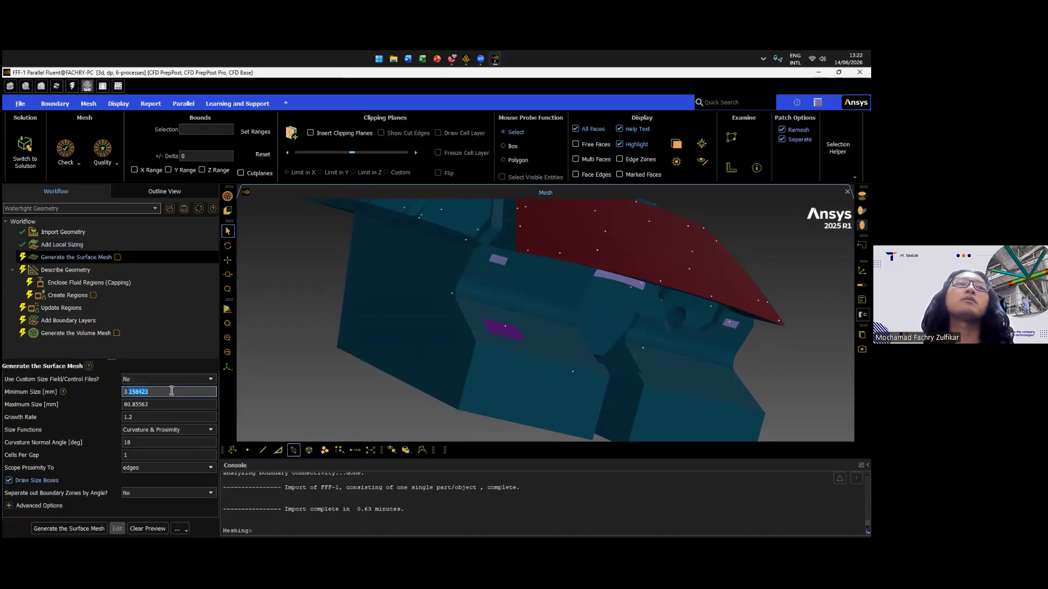
pyautogui.write('10')
pyautogui.press('Tab')
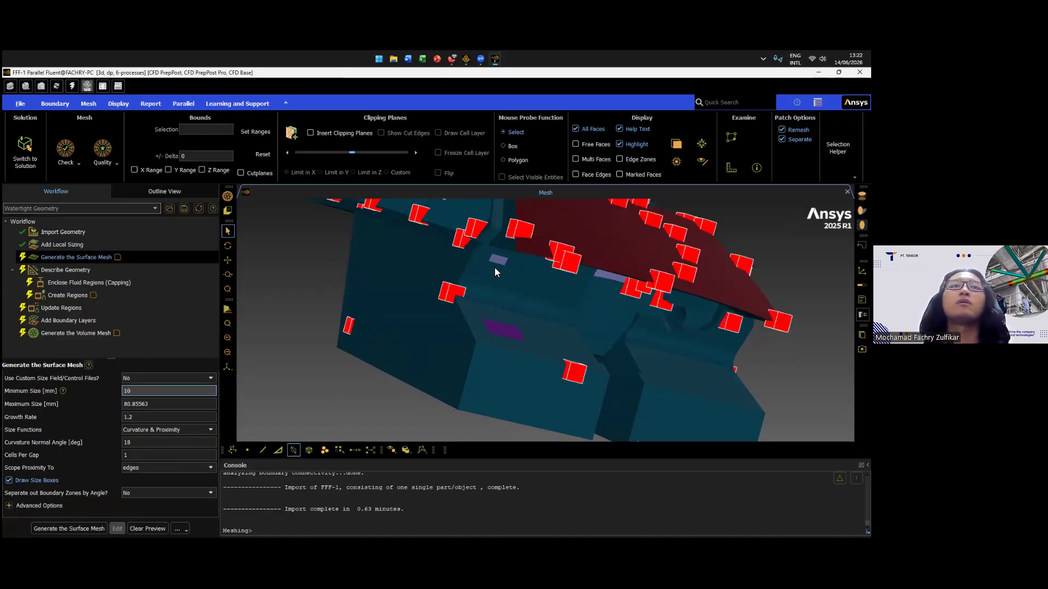
pyautogui.scroll(1, 446, 266)
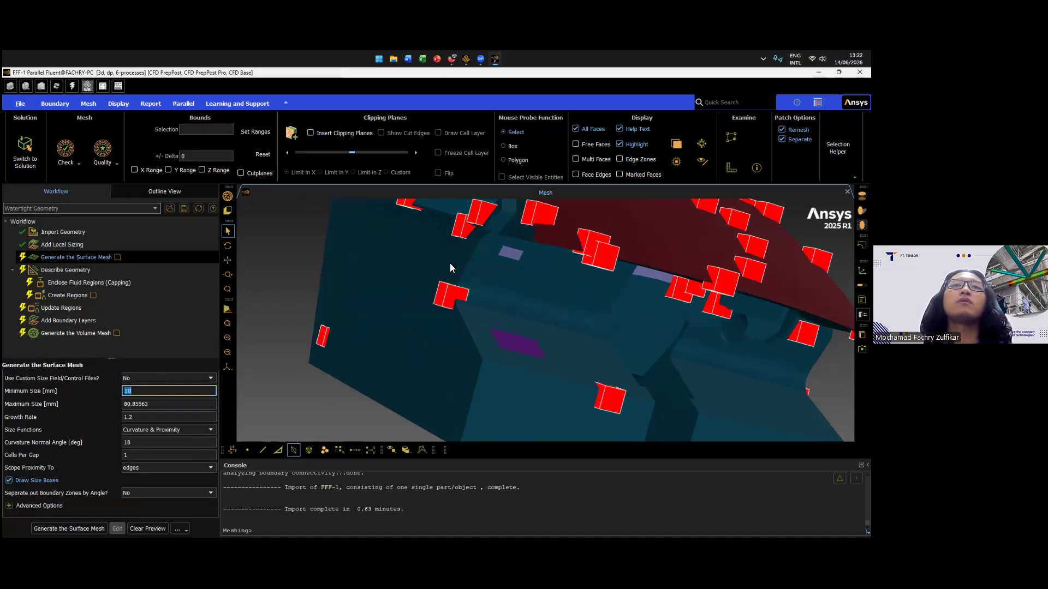
pyautogui.scroll(-2, 447, 266)
pyautogui.moveTo(442, 291); pyautogui.dragTo(376, 390, button='middle')
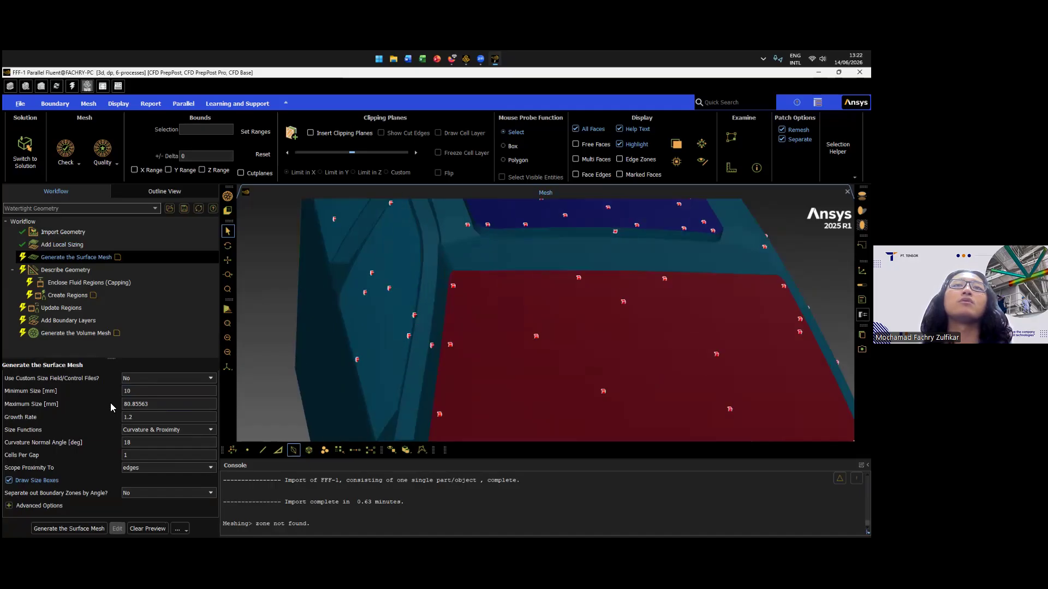
# - Set the surface mesh's maximum size to 120 mm and generate the surface mesh
pyautogui.click(143, 405)
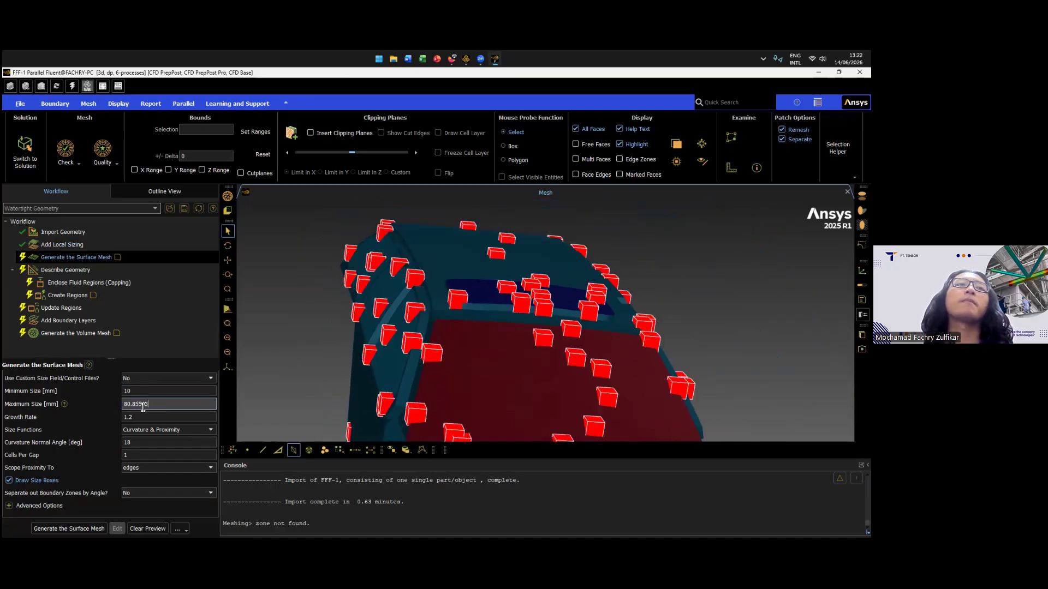
pyautogui.doubleClick(148, 407)
pyautogui.write('1220')
pyautogui.press('BackSpace')
pyautogui.press('BackSpace')
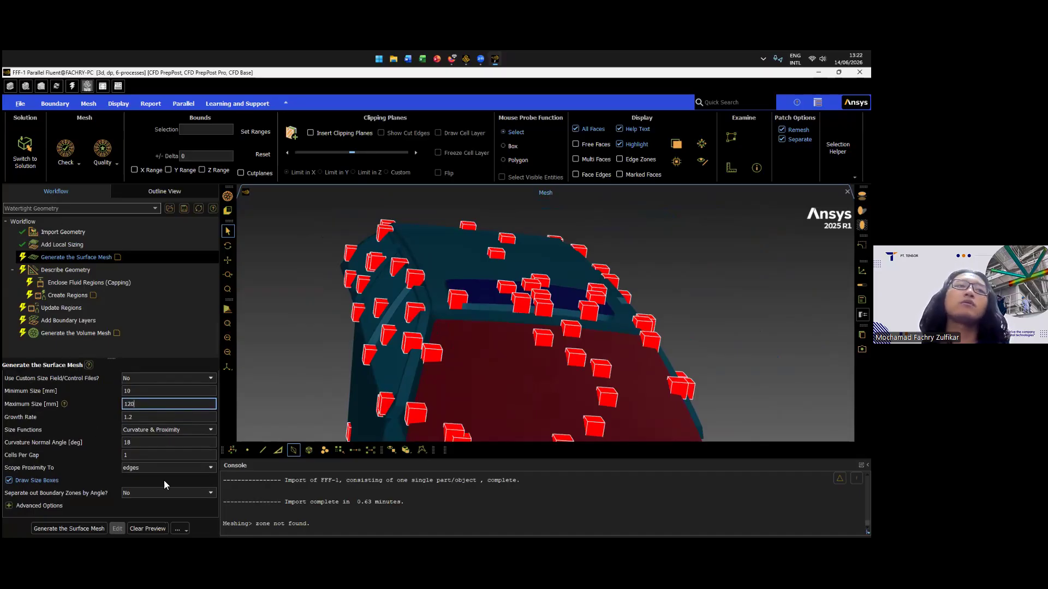
pyautogui.click(149, 417)
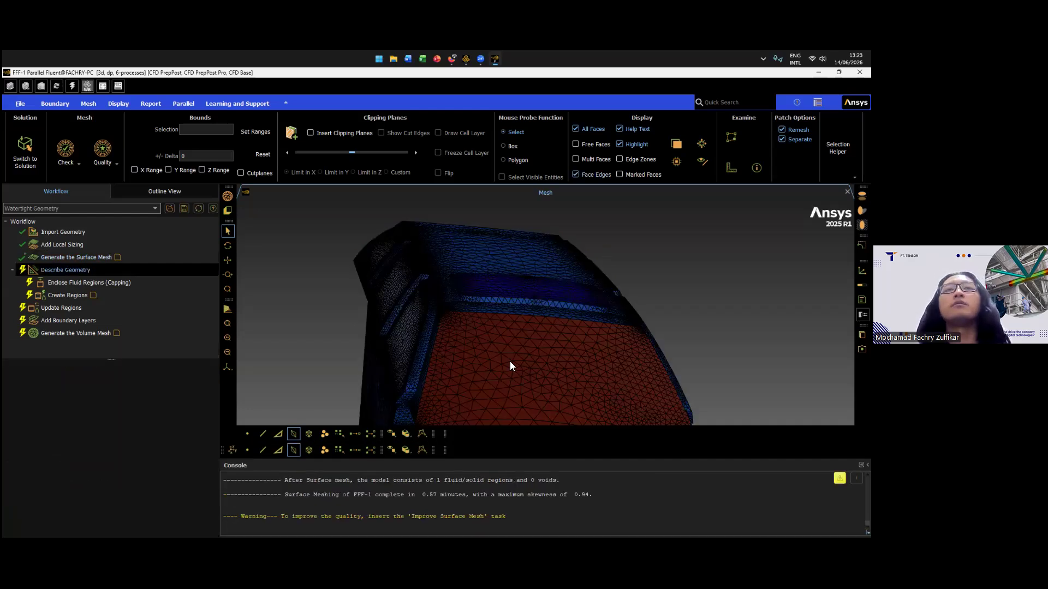
# - Inspect the generated surface mesh around the side windows and the cabin's front footwell
pyautogui.moveTo(495, 347); pyautogui.dragTo(379, 404)
pyautogui.moveTo(468, 424); pyautogui.dragTo(395, 423)
pyautogui.moveTo(450, 369); pyautogui.dragTo(524, 349)
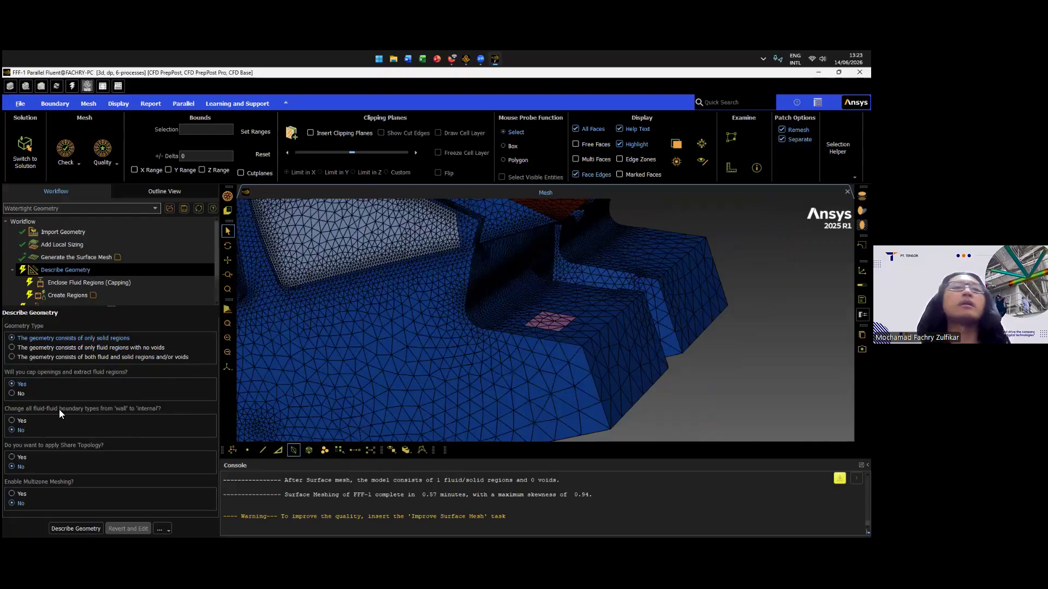
# - Describe the geometry as only fluid regions with no voids and update the boundaries with their assigned types
pyautogui.click(34, 349)
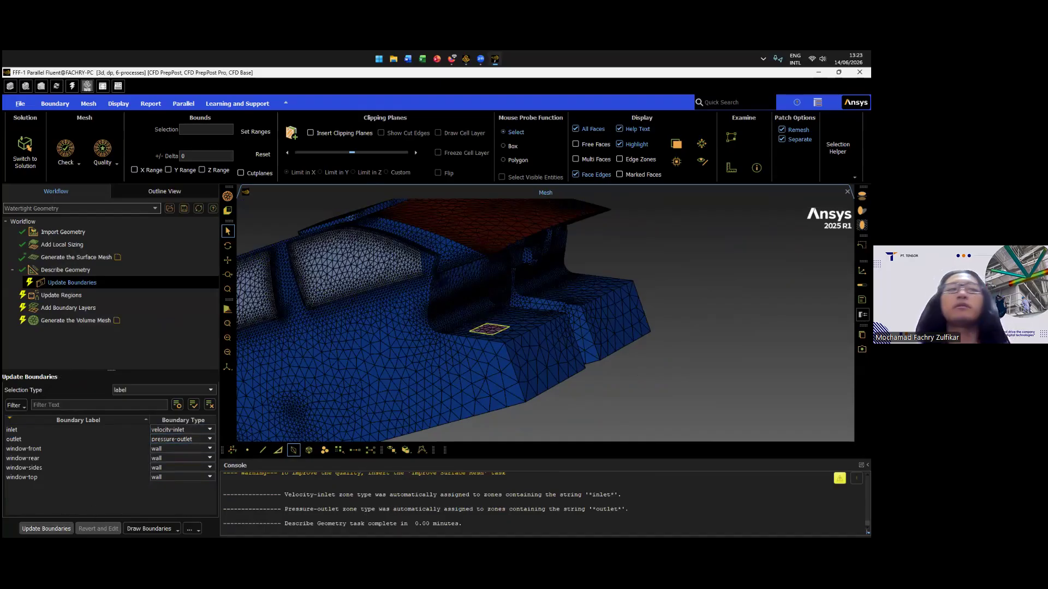
pyautogui.click(46, 528)
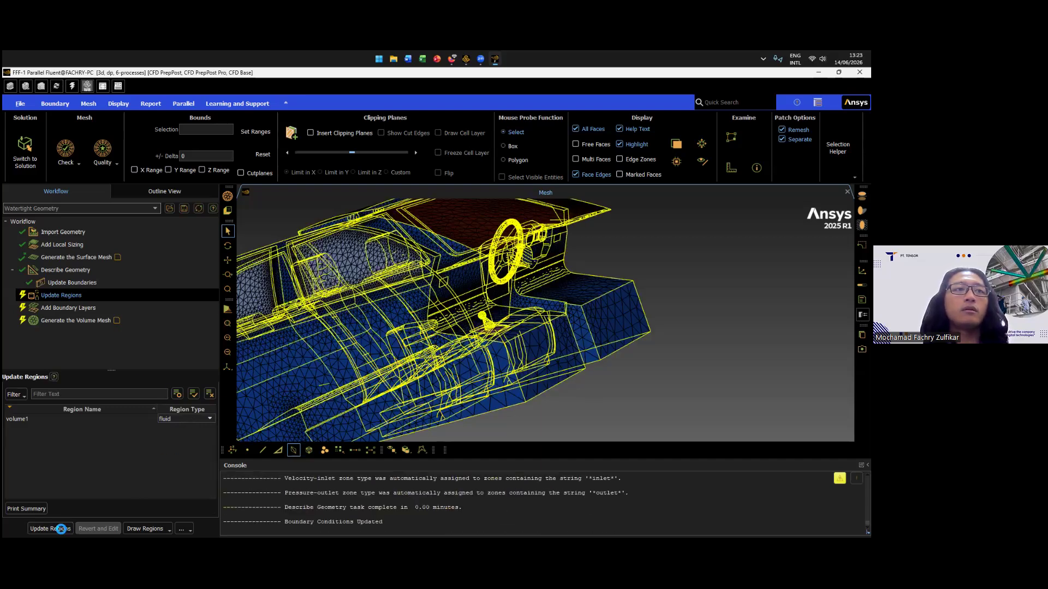
# - Keep volume1 as a fluid region and update the regions
pyautogui.click(186, 419)
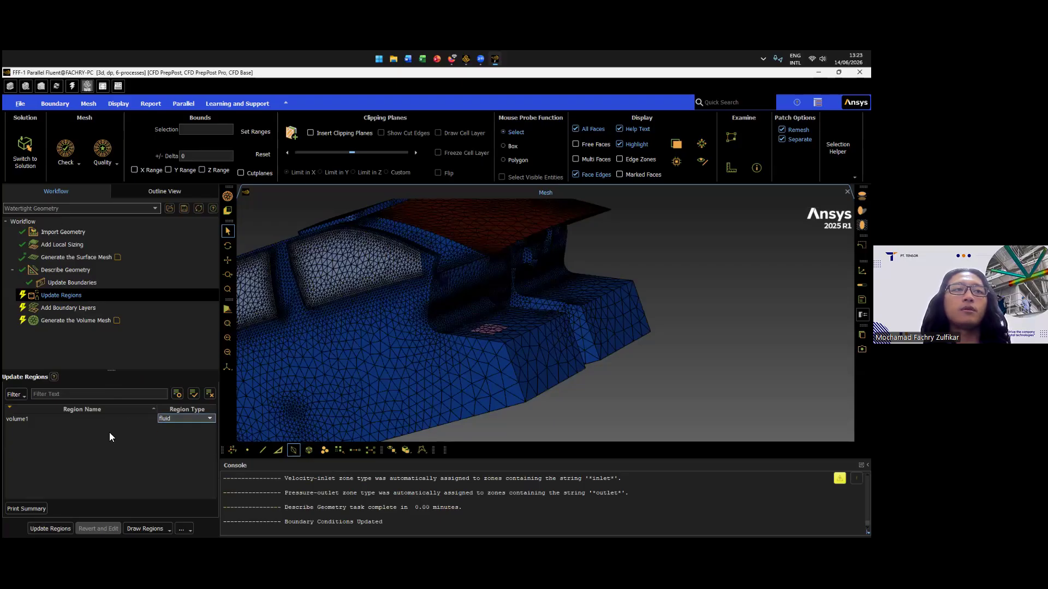
pyautogui.click(137, 429)
pyautogui.press('Return')
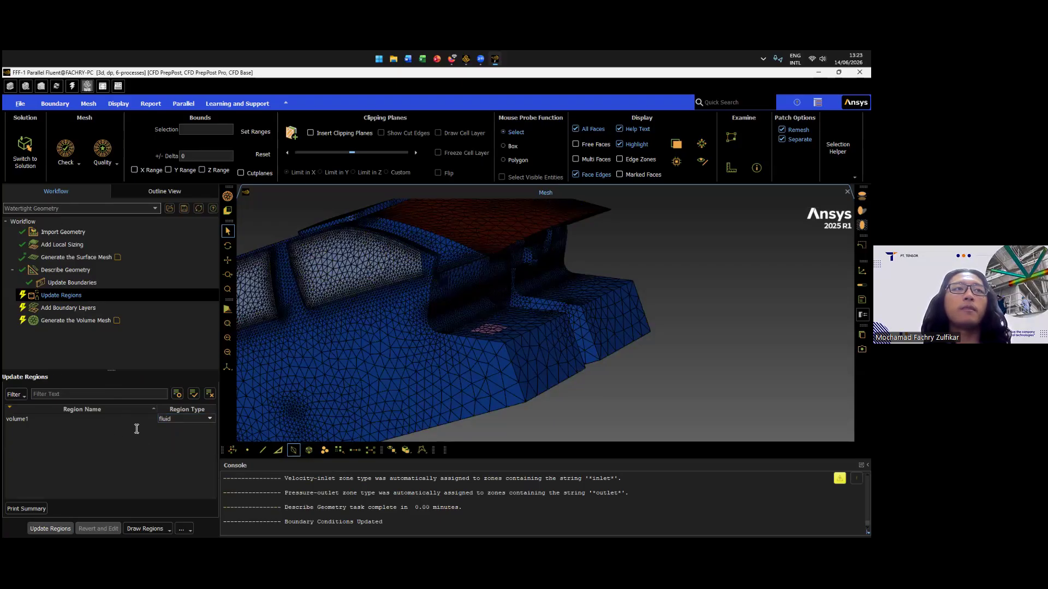
pyautogui.click(124, 430)
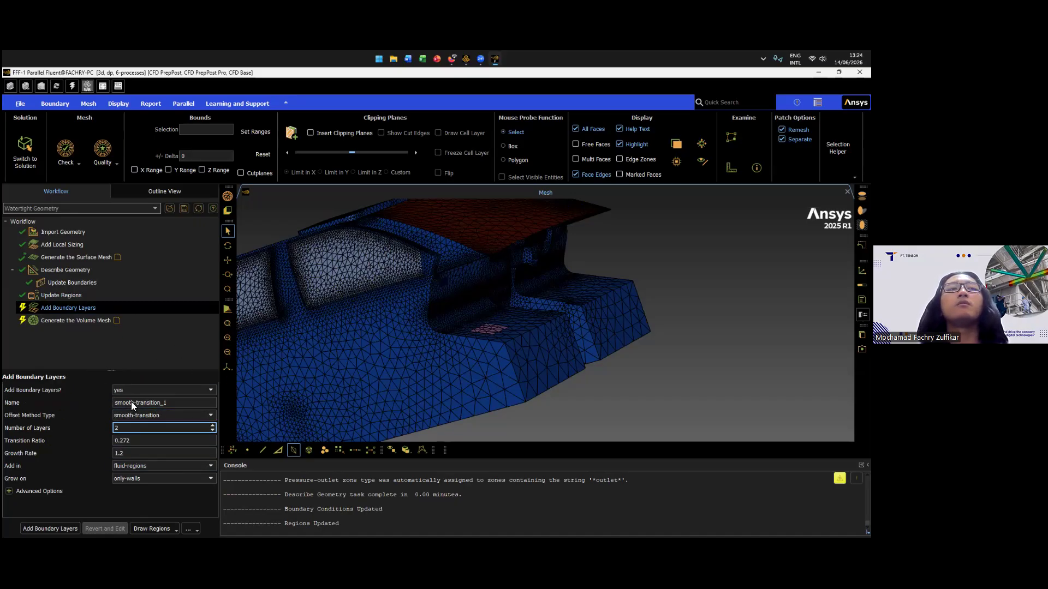
# - Add 2 smooth-transition boundary layers on the fluid region's walls and generate the volume mesh with a polyhedra fill
pyautogui.click(51, 528)
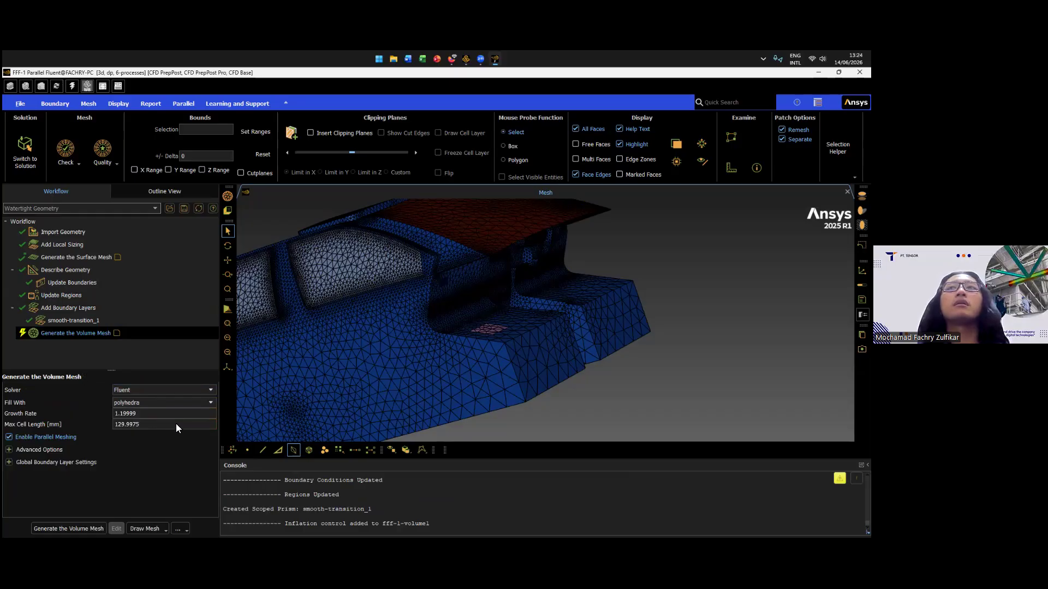
pyautogui.click(180, 403)
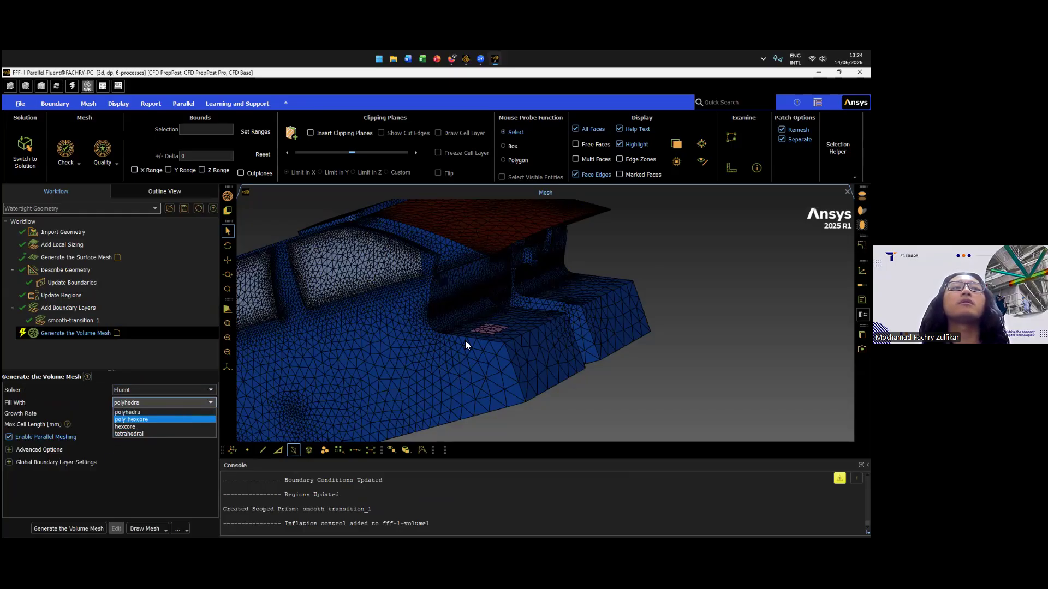
pyautogui.click(495, 275)
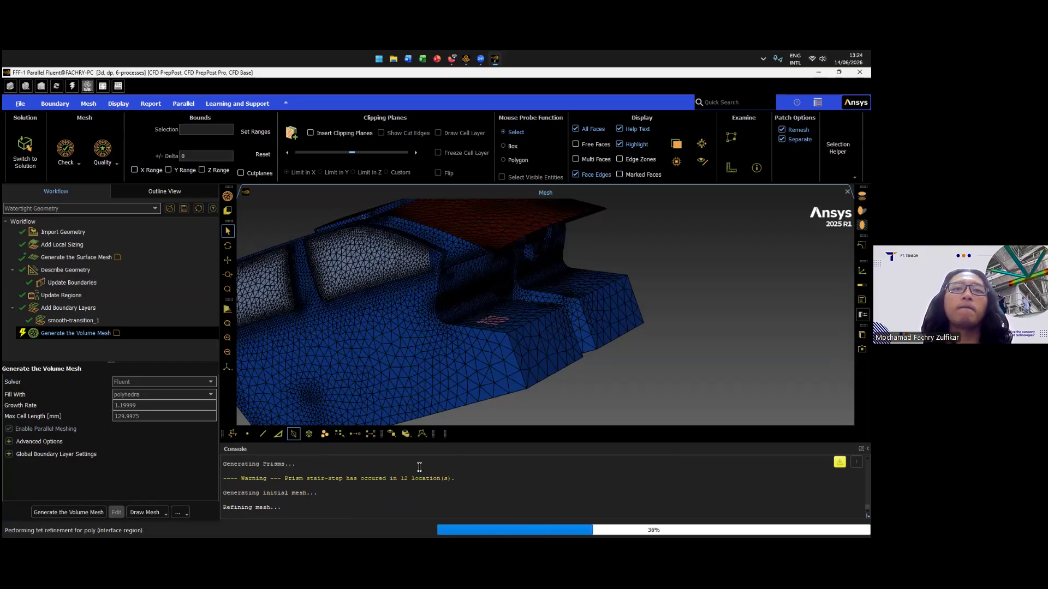
pyautogui.moveTo(406, 463); pyautogui.dragTo(399, 473)
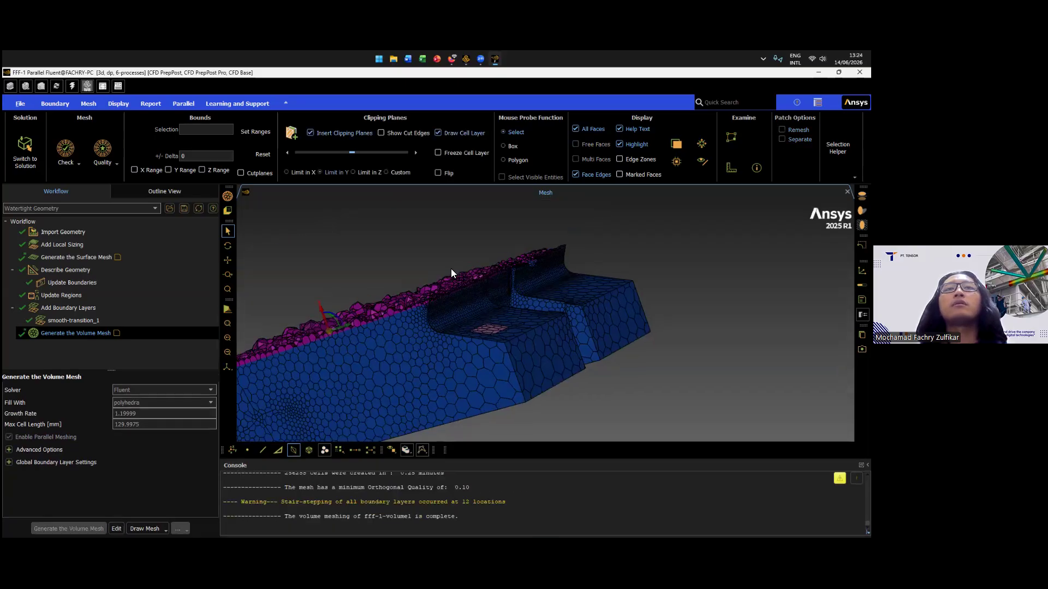
# - Examine the clipped volume mesh up close, checking the boundary-layer cells along the wall near the cabin's front footwell
pyautogui.moveTo(538, 326); pyautogui.dragTo(457, 329, button='middle')
pyautogui.scroll(2, 457, 330)
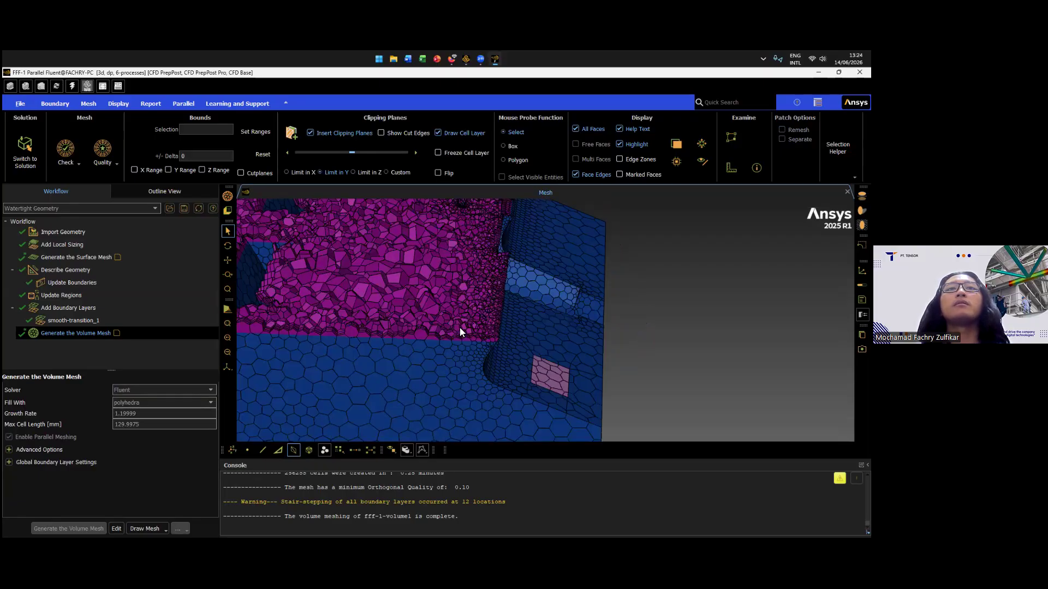
pyautogui.scroll(9, 459, 328)
pyautogui.moveTo(700, 375); pyautogui.dragTo(509, 321, button='middle')
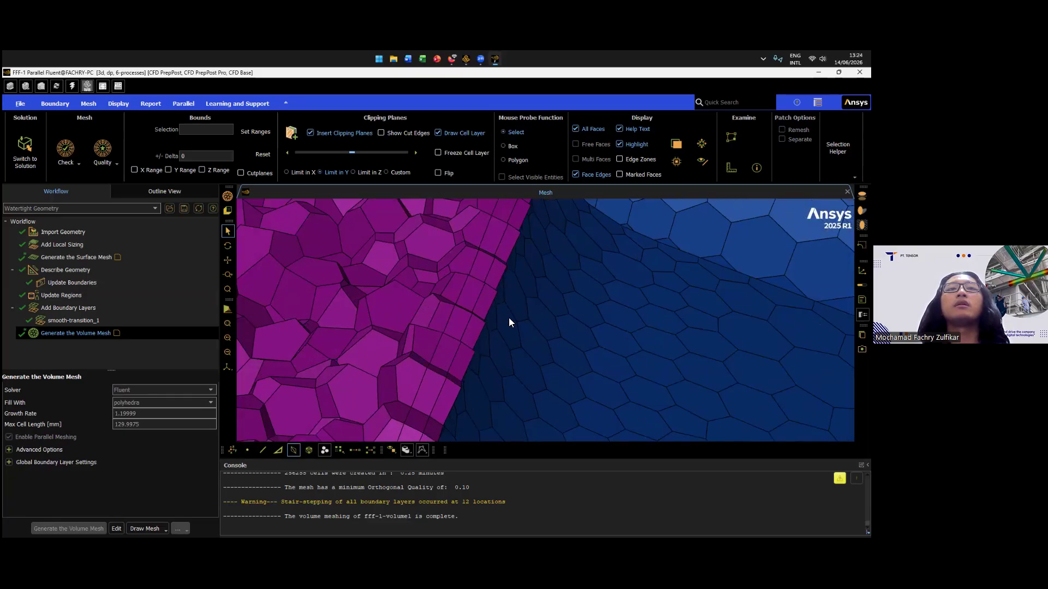
# - Limit the clipping plane in Z and shift it toward the low end of its range through the cabin's volume mesh
pyautogui.scroll(-6, 469, 352)
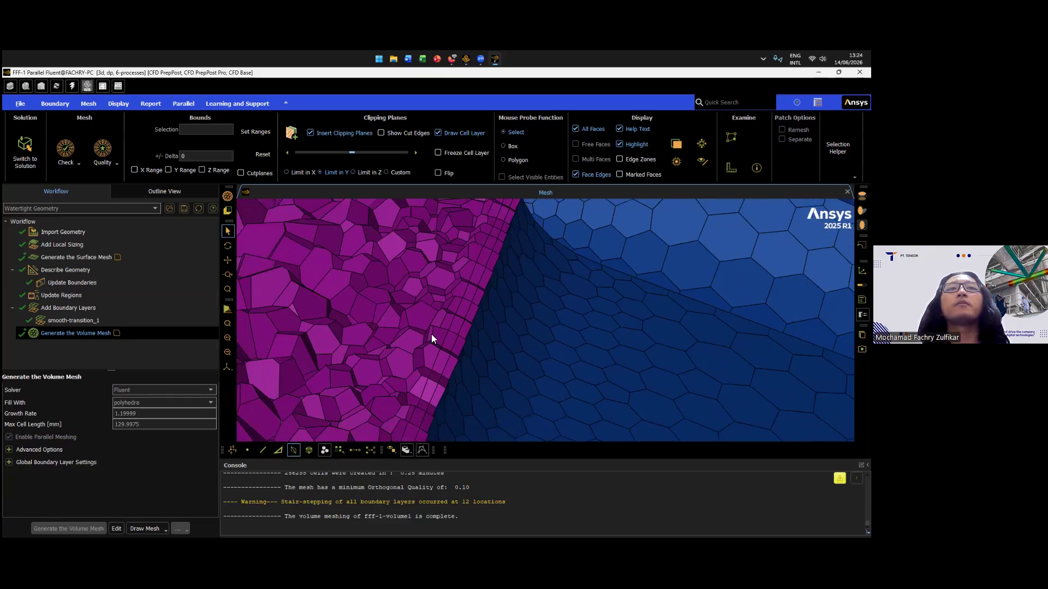
pyautogui.moveTo(431, 334); pyautogui.dragTo(395, 181, button='middle')
pyautogui.moveTo(420, 232); pyautogui.dragTo(566, 280, button='middle')
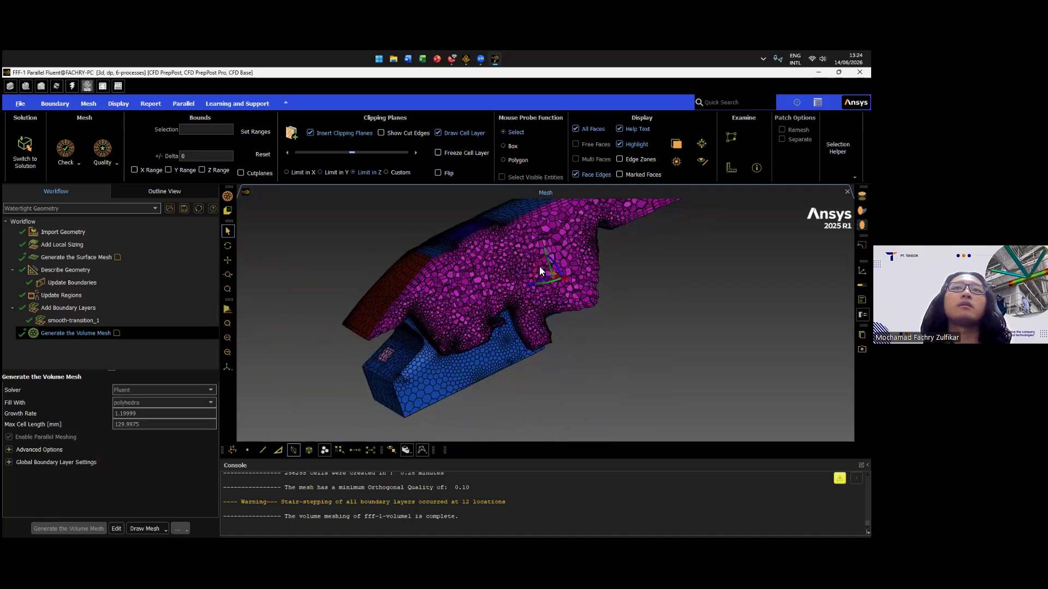
pyautogui.click(359, 152)
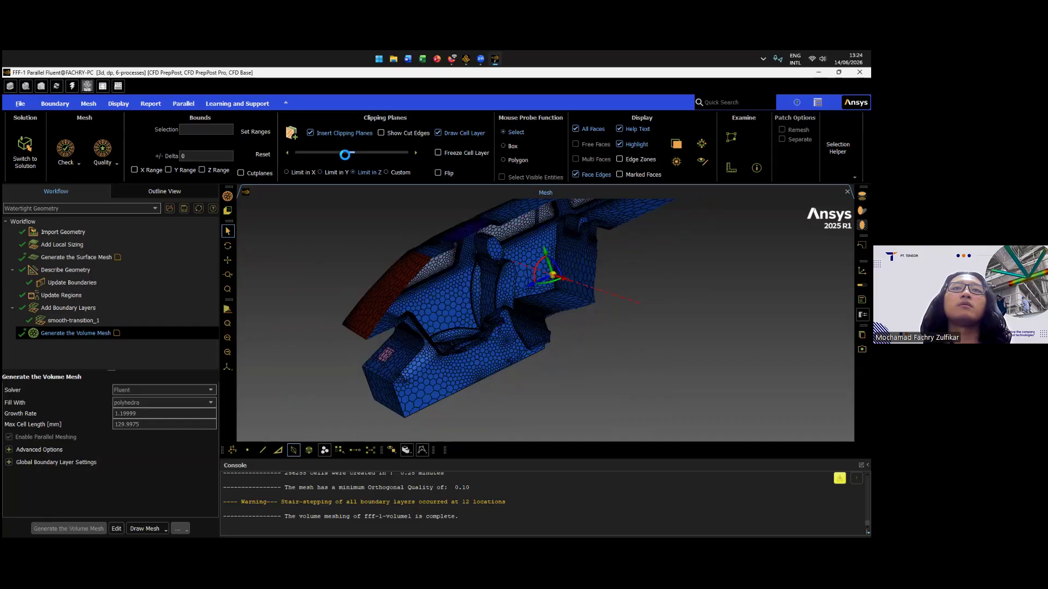
pyautogui.moveTo(339, 154); pyautogui.dragTo(334, 156)
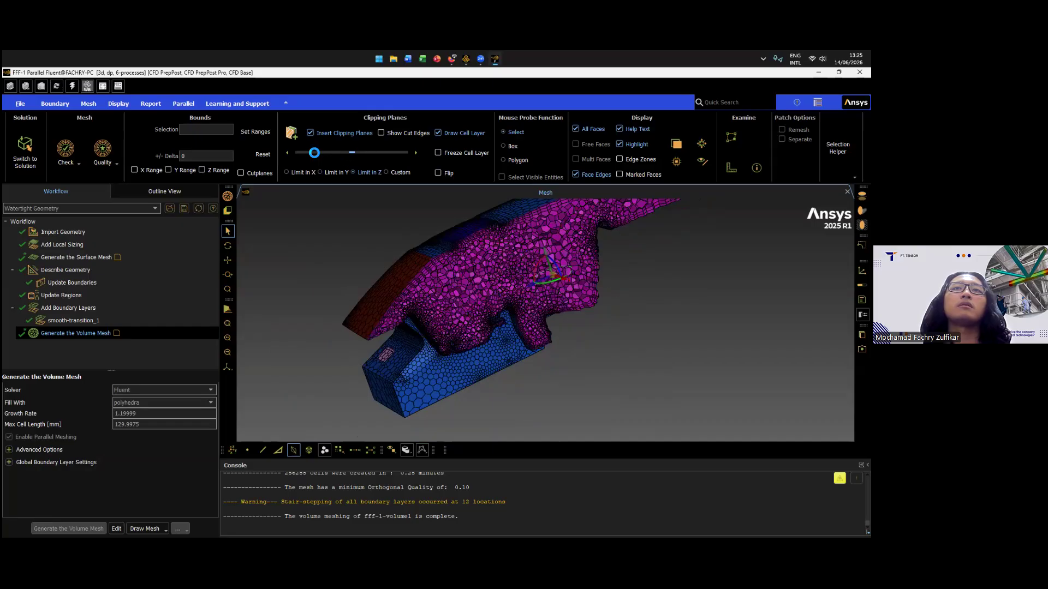
pyautogui.click(306, 153)
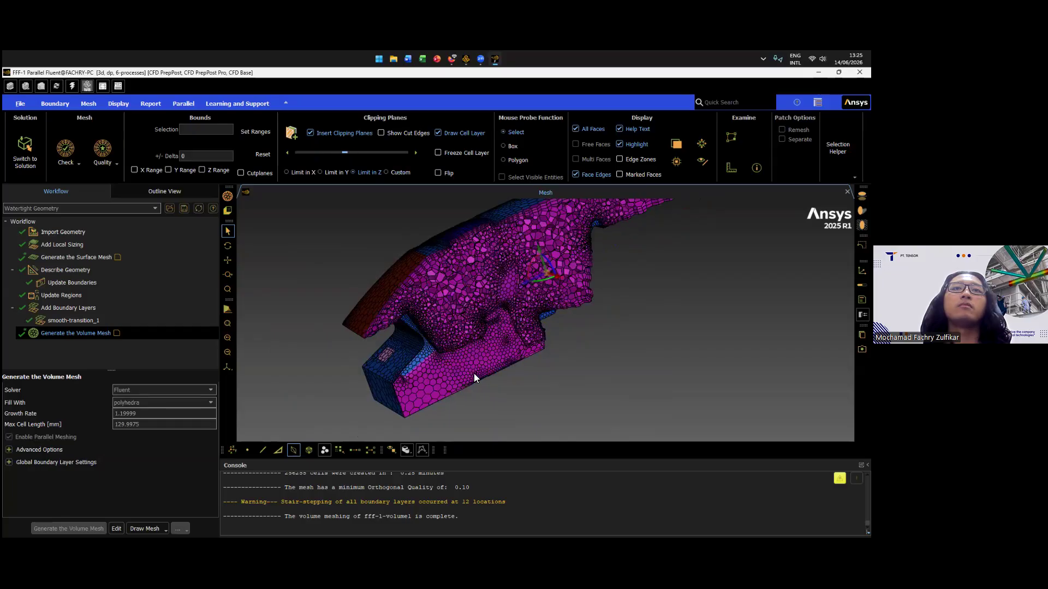
pyautogui.click(312, 153)
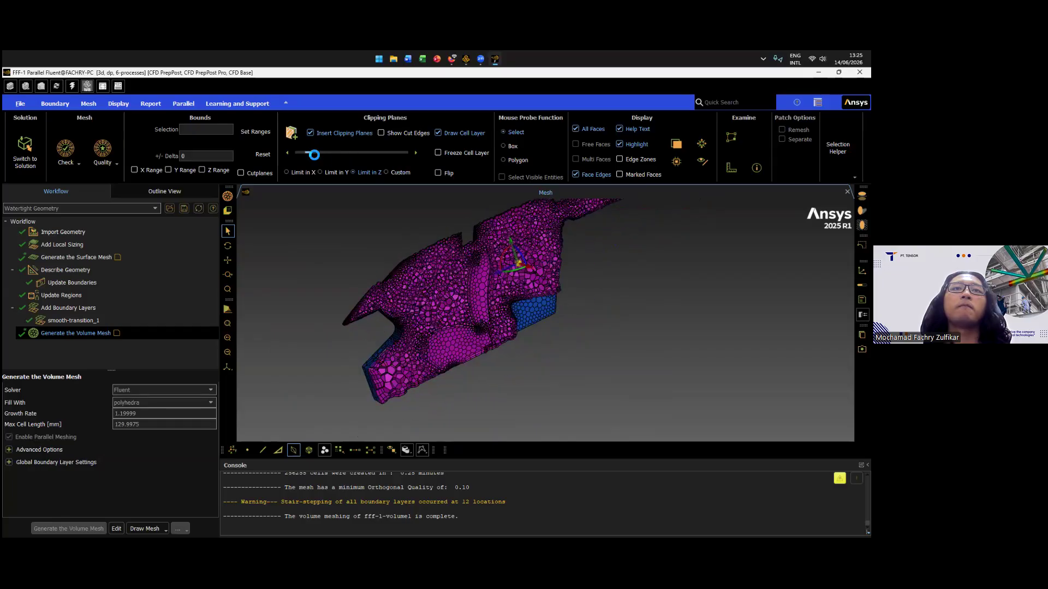
# - Fine-tune the Z clipping plane's position to expose the cells beside the cabin's outer wall
pyautogui.scroll(6, 439, 361)
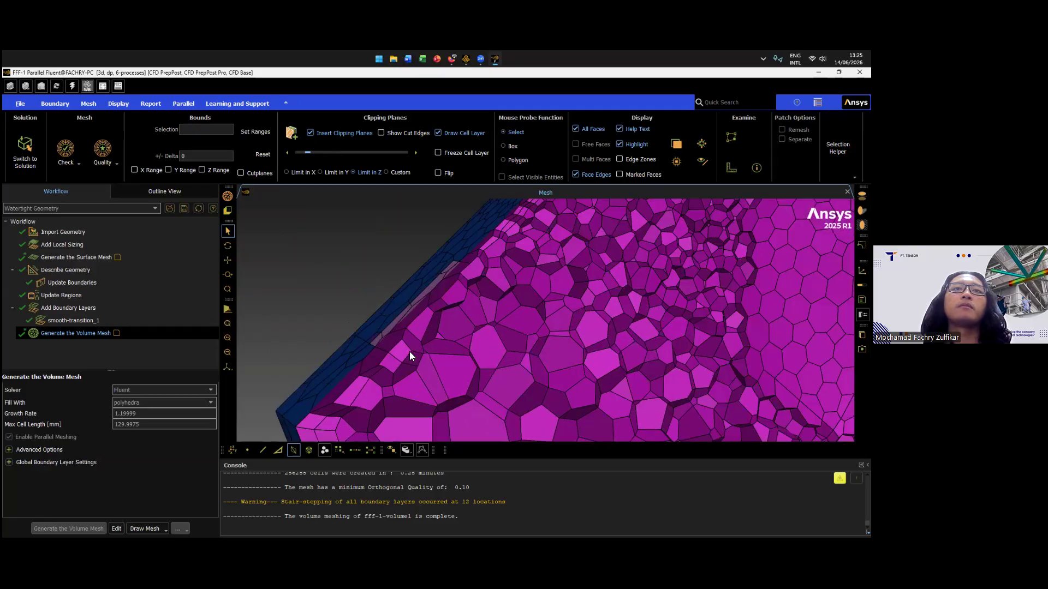
pyautogui.moveTo(394, 357); pyautogui.dragTo(367, 354, button='middle')
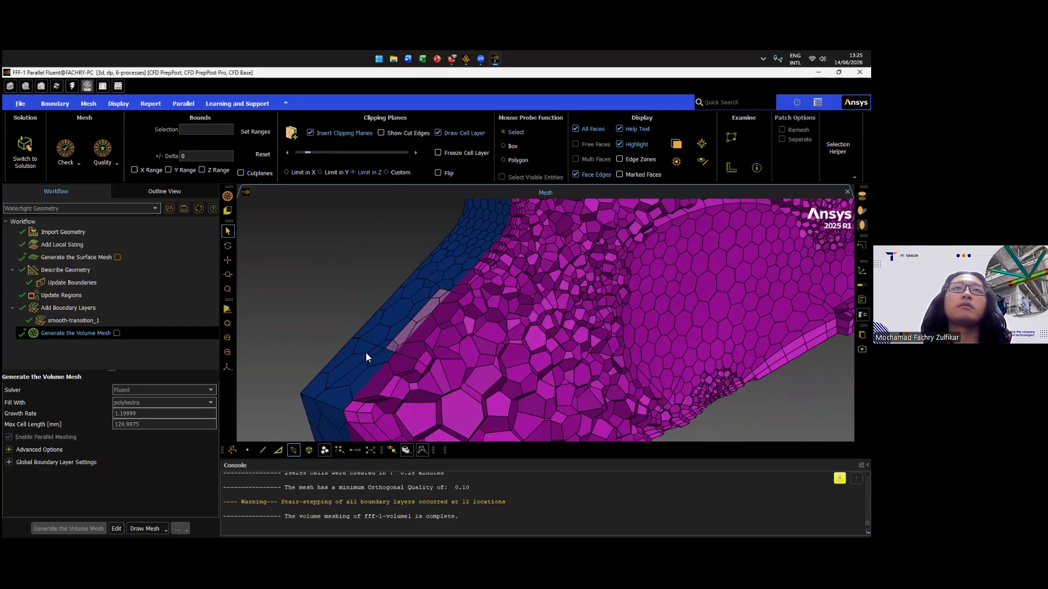
pyautogui.press('Left')
pyautogui.press('Right')
pyautogui.press('Right')
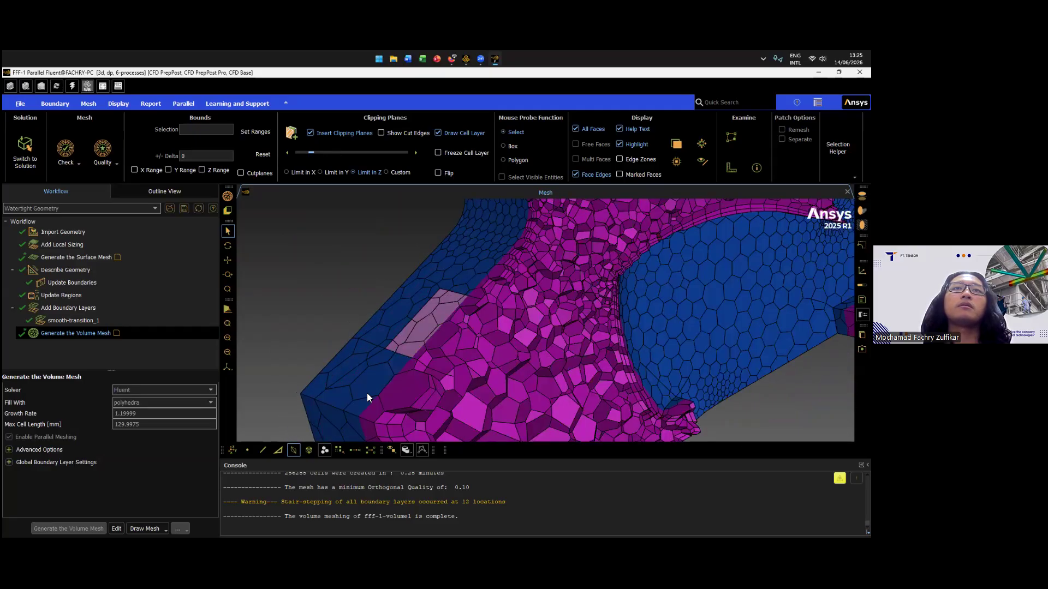
# - Examine the boundary layers and polyhedral cells around the cut region's curved surfaces and sharp tip
pyautogui.moveTo(422, 397); pyautogui.dragTo(537, 400)
pyautogui.moveTo(666, 357); pyautogui.dragTo(481, 332)
pyautogui.scroll(7, 522, 353)
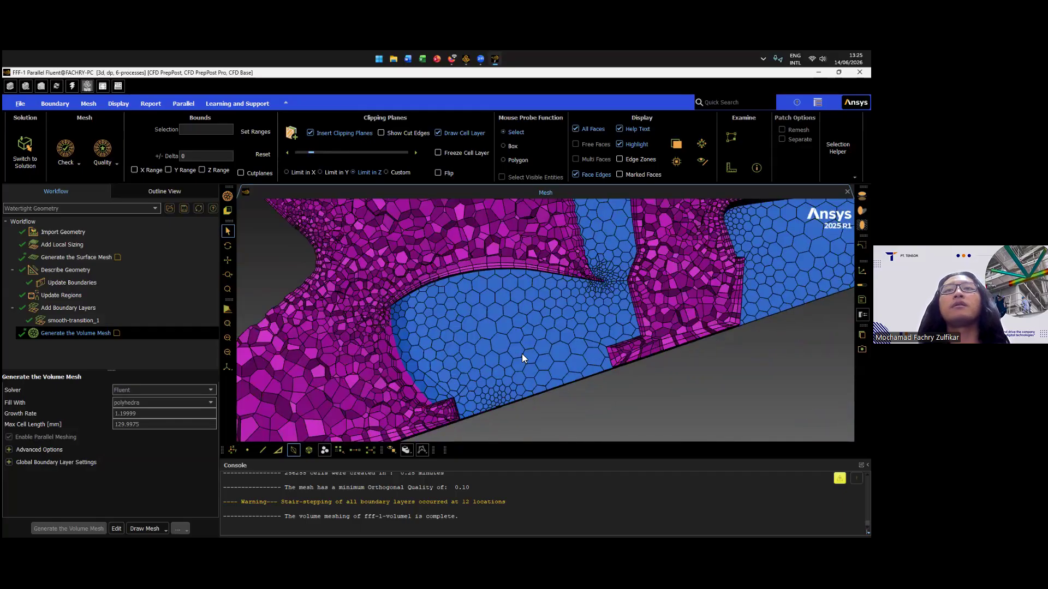
pyautogui.moveTo(575, 360)
pyautogui.mouseDown()
pyautogui.moveTo(593, 354)
pyautogui.moveTo(605, 379)
pyautogui.moveTo(592, 369)
pyautogui.mouseUp()
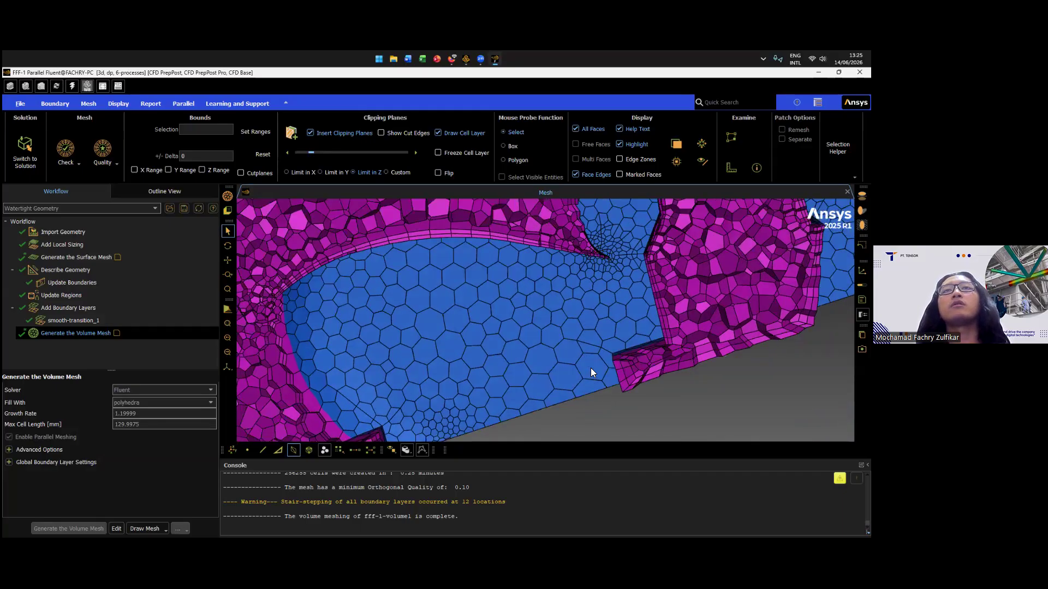
pyautogui.scroll(4, 597, 382)
pyautogui.moveTo(519, 399); pyautogui.dragTo(612, 295)
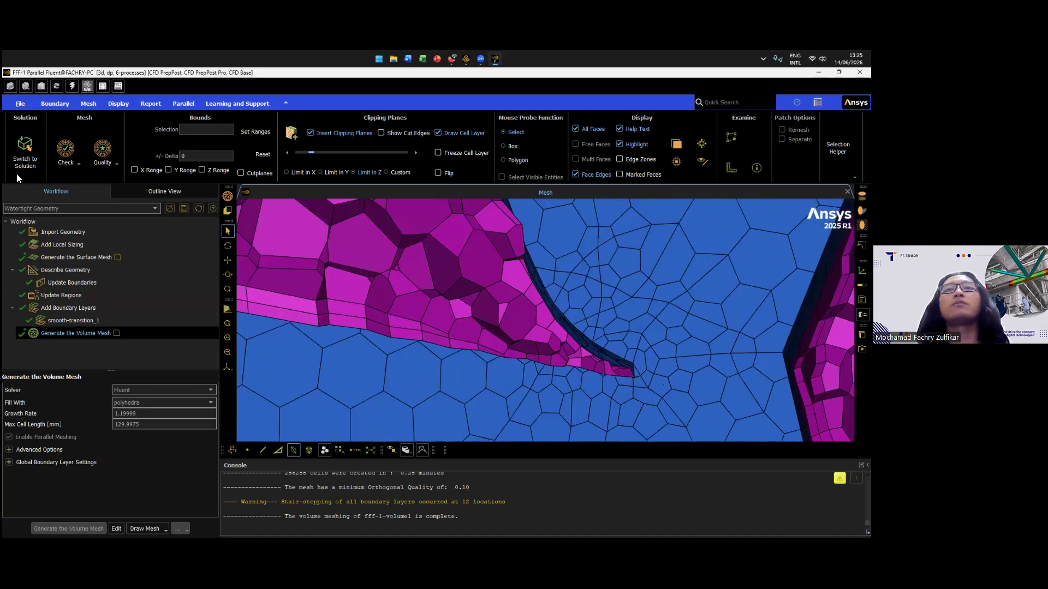
# - Compute the skewness cell quality and histogram of the volume mesh in Diagnostics Tools
pyautogui.moveTo(250, 267); pyautogui.dragTo(137, 175, button='middle')
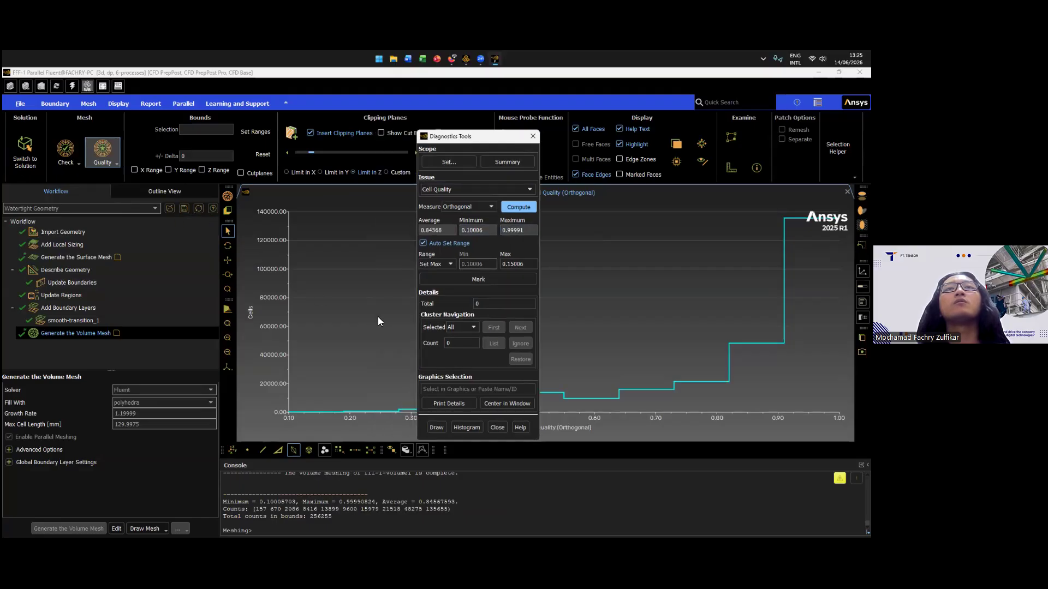
pyautogui.click(194, 201)
pyautogui.click(192, 215)
pyautogui.click(233, 202)
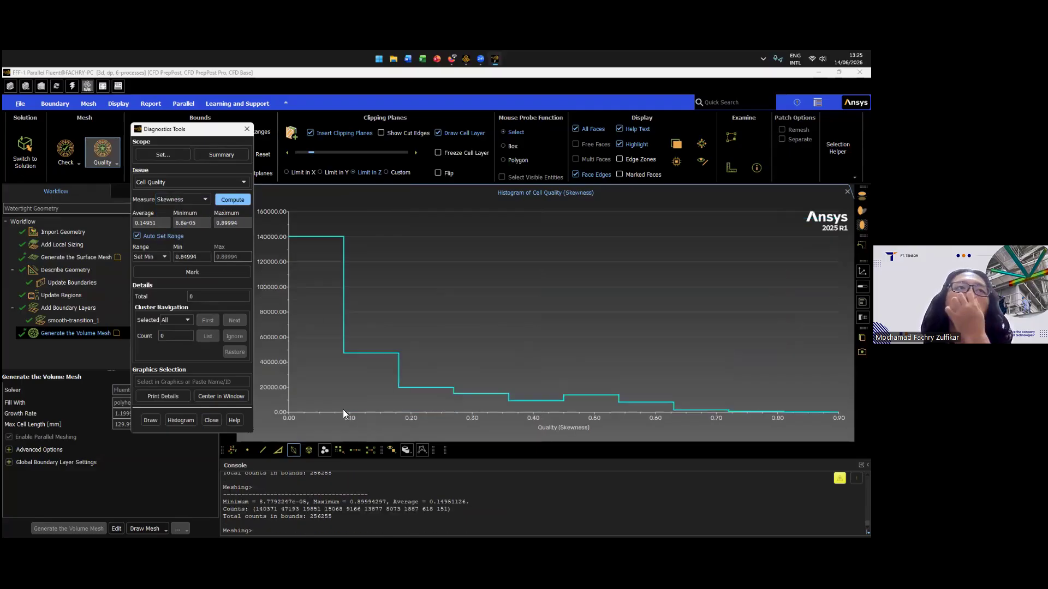
# - Recompute the cell quality with the Orthogonal measure and close Diagnostics Tools
pyautogui.click(186, 200)
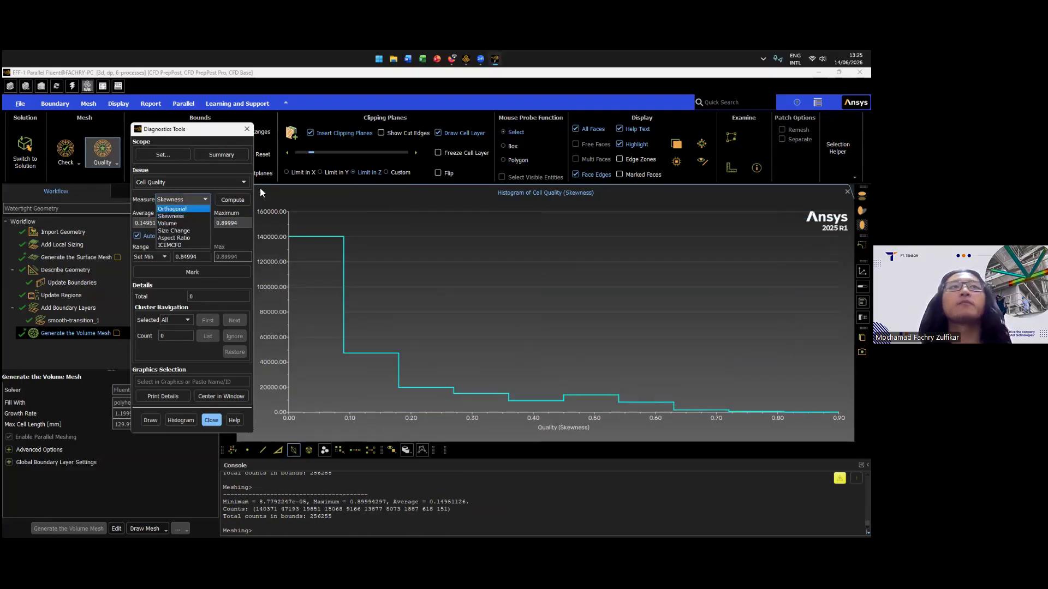
pyautogui.click(186, 209)
pyautogui.click(233, 200)
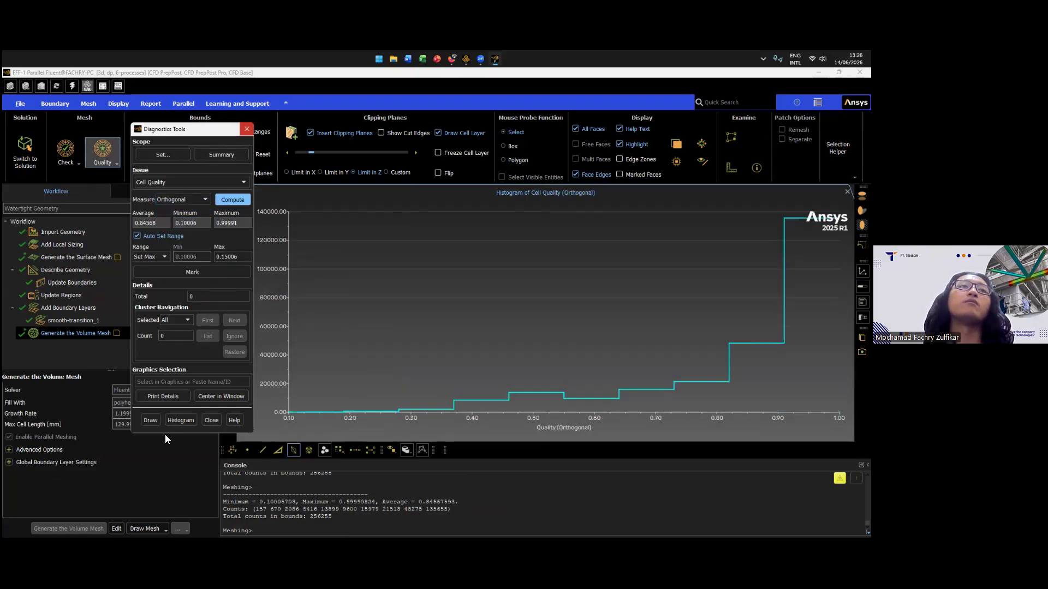
pyautogui.click(247, 129)
# - Set the volume mesh's Quality Improve Limit to 0.2 in the advanced options and update the mesh
pyautogui.click(9, 450)
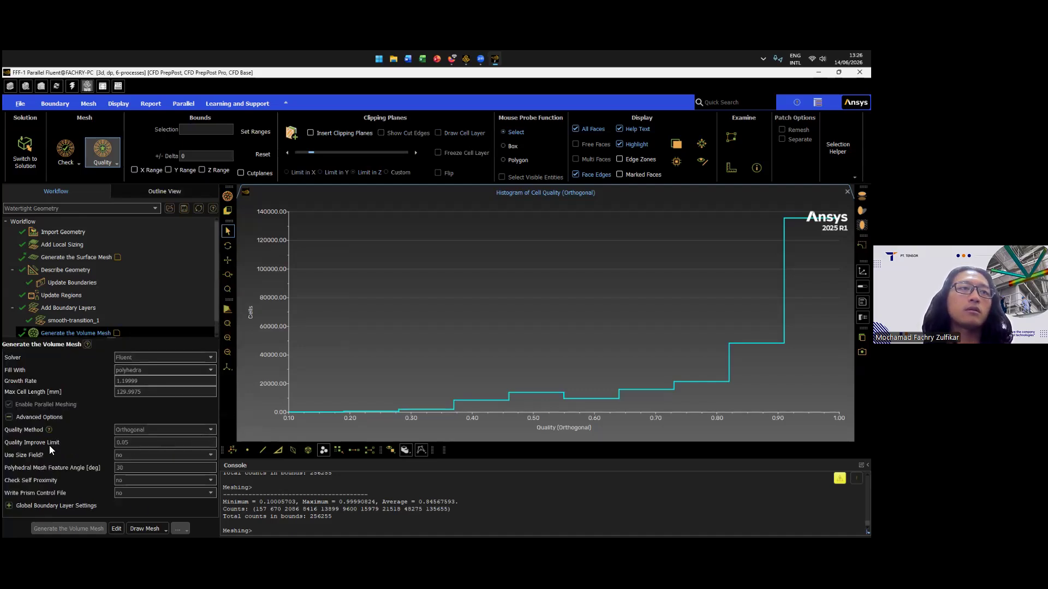
pyautogui.click(166, 443)
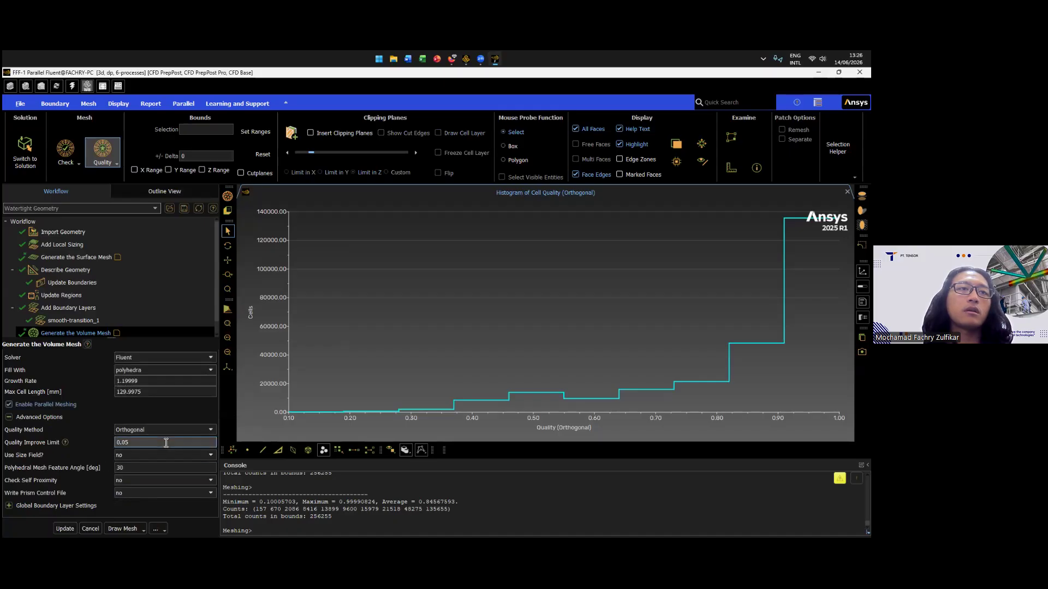
pyautogui.click(166, 431)
pyautogui.click(147, 423)
pyautogui.doubleClick(150, 442)
pyautogui.write('0.2')
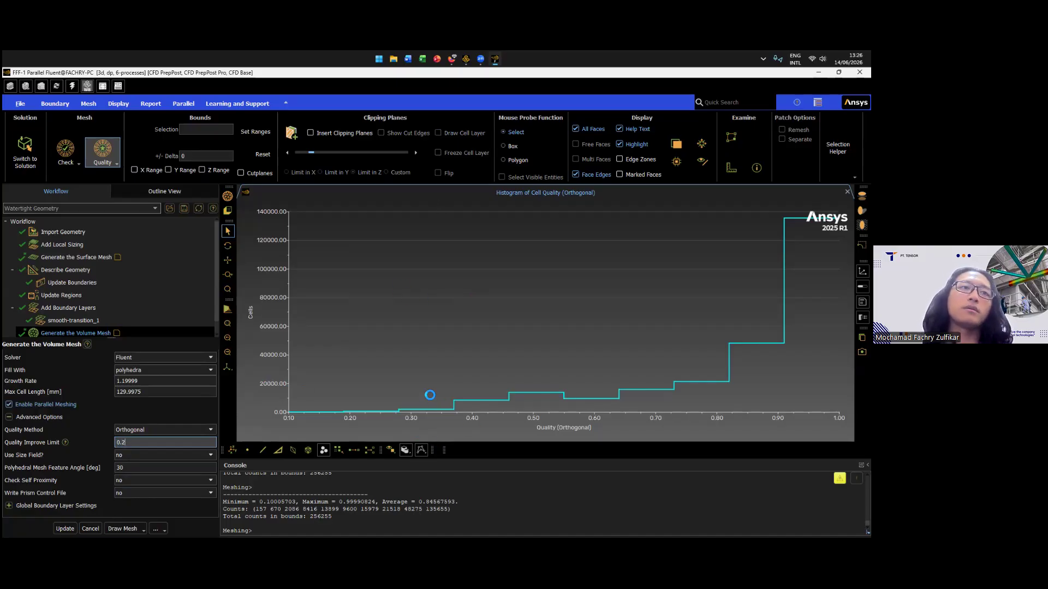
pyautogui.press('Return')
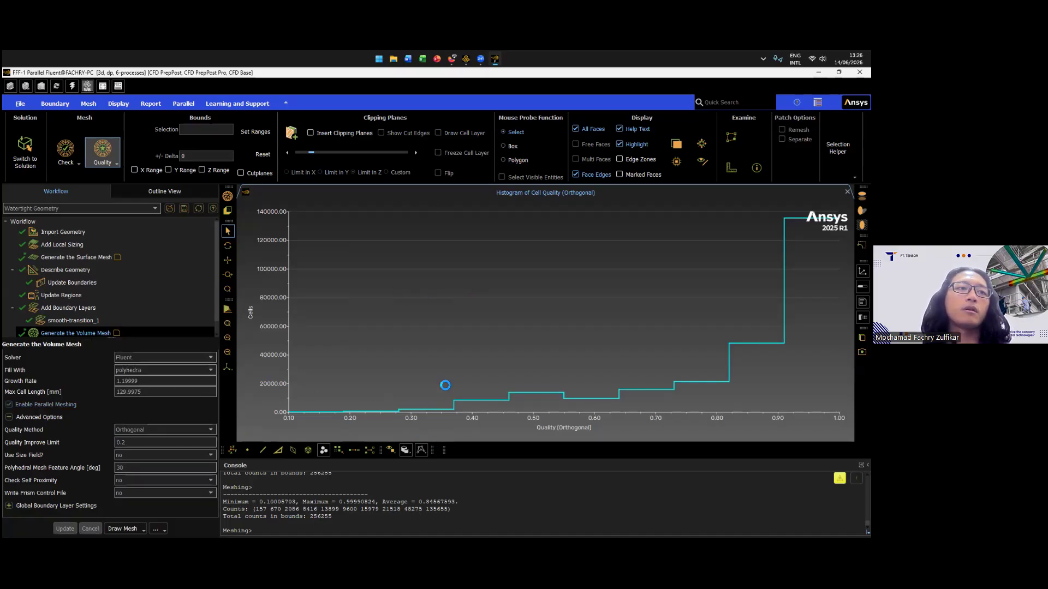
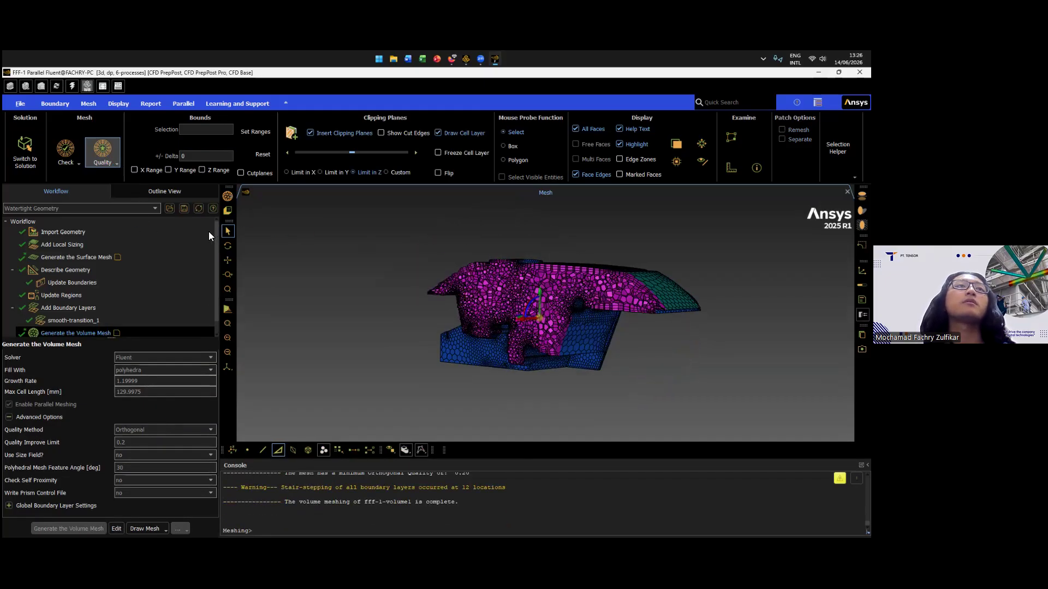
# - Compute the orthogonal cell quality of the regenerated volume mesh in Diagnostics Tools
pyautogui.click(103, 152)
pyautogui.click(122, 195)
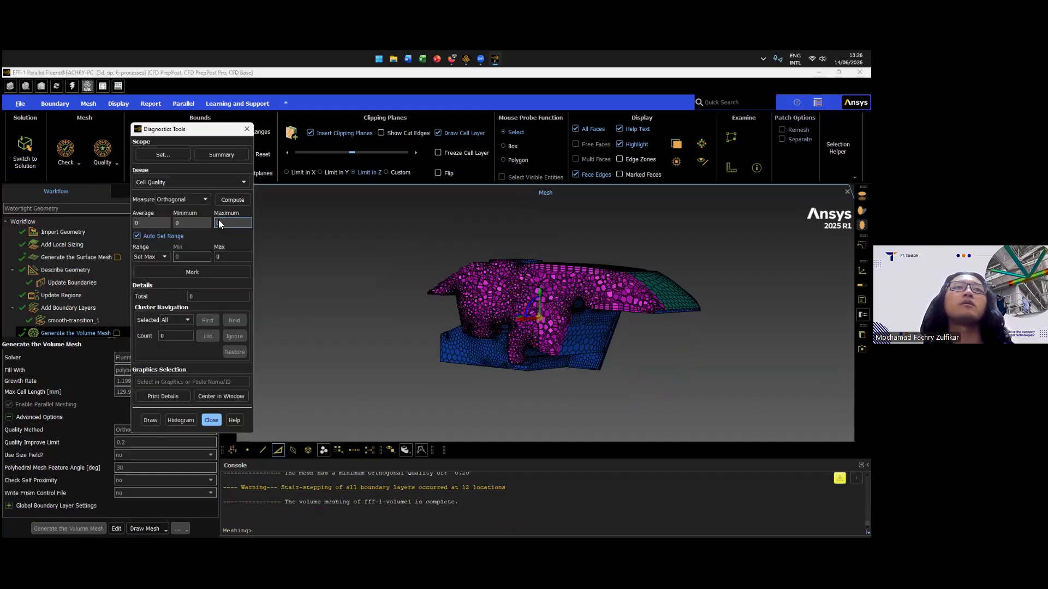
pyautogui.click(150, 420)
pyautogui.click(232, 199)
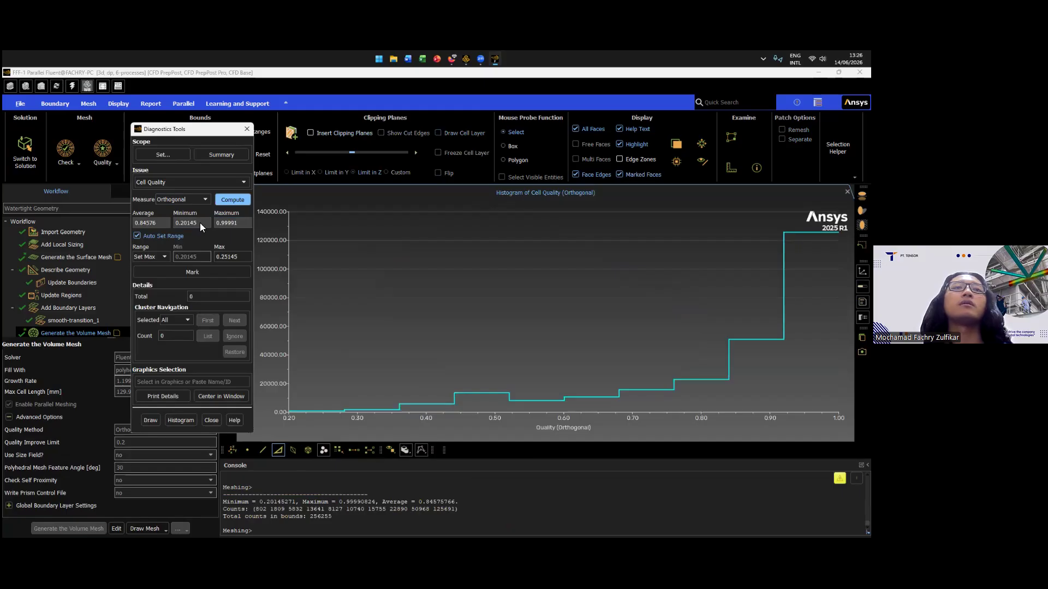
pyautogui.click(238, 203)
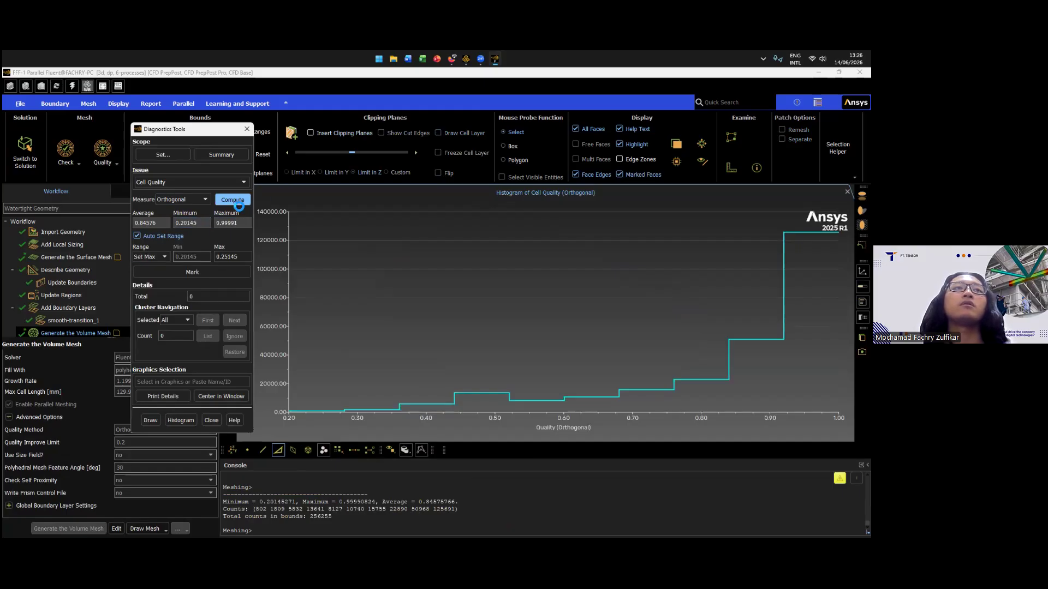
# - Compute the skewness cell quality histogram of the regenerated volume mesh
pyautogui.click(166, 202)
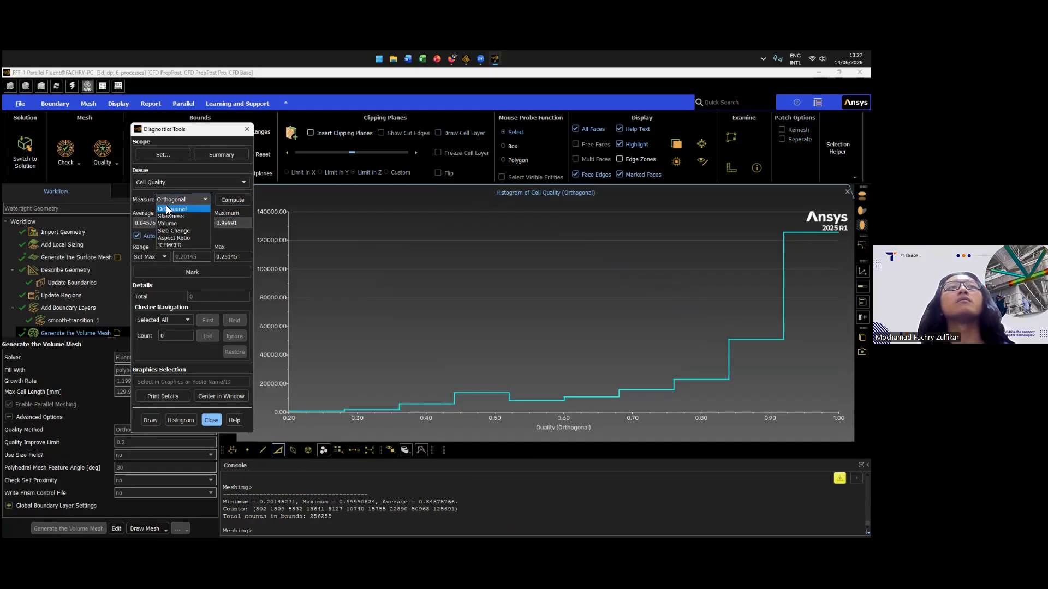
pyautogui.click(172, 216)
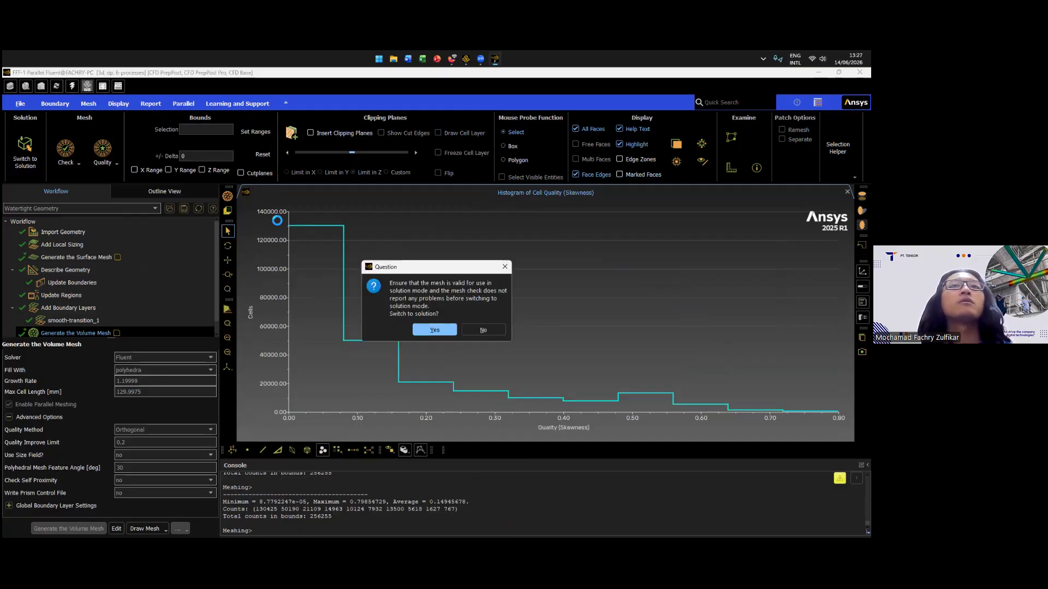
# - Switch to solution mode, clear all logged warning messages and close the message window
pyautogui.press('Return')
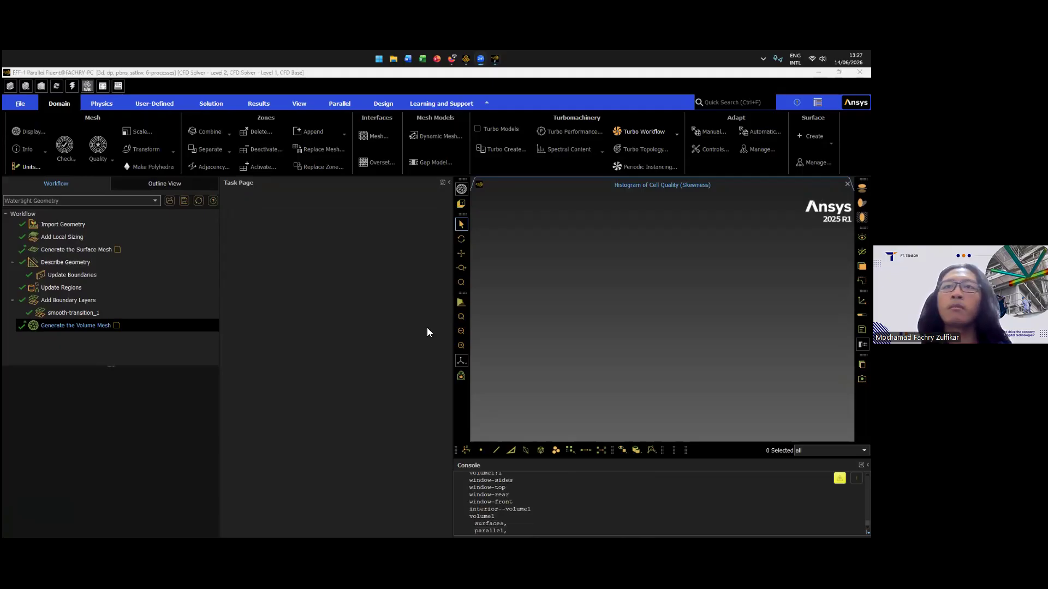
pyautogui.click(612, 483)
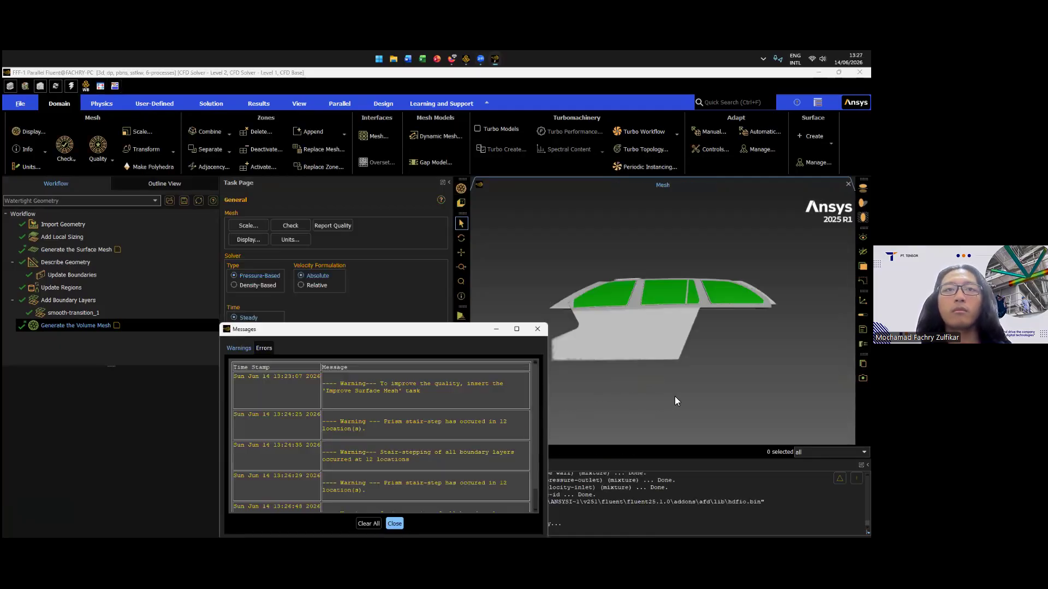
pyautogui.click(368, 524)
pyautogui.click(435, 316)
pyautogui.click(395, 523)
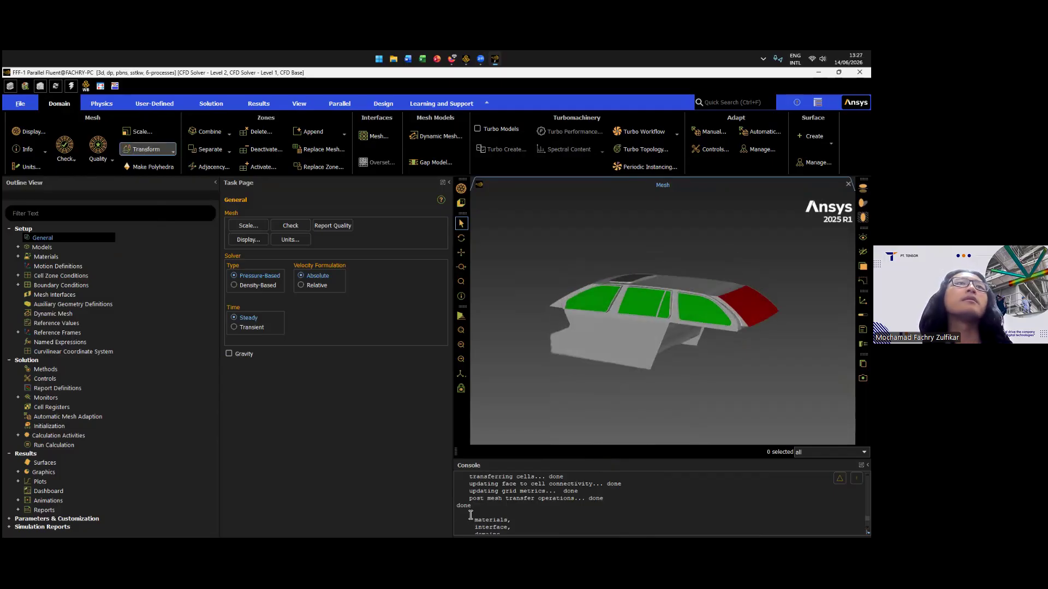
# - Report the mesh size and check the cell count in the console
pyautogui.click(28, 149)
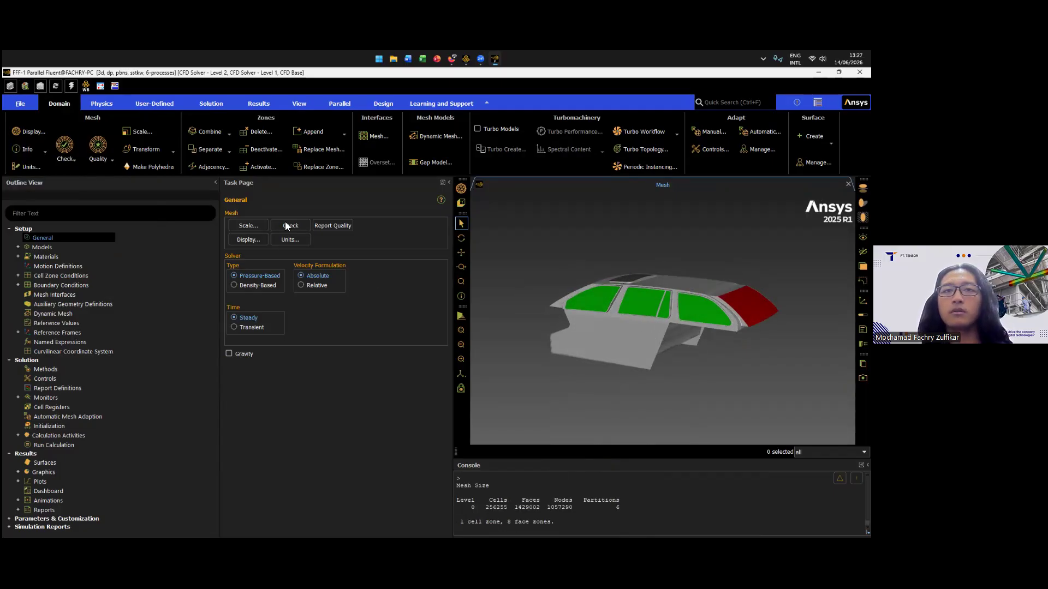
pyautogui.moveTo(485, 507)
pyautogui.mouseDown()
pyautogui.moveTo(508, 508)
pyautogui.moveTo(497, 508)
pyautogui.mouseUp()
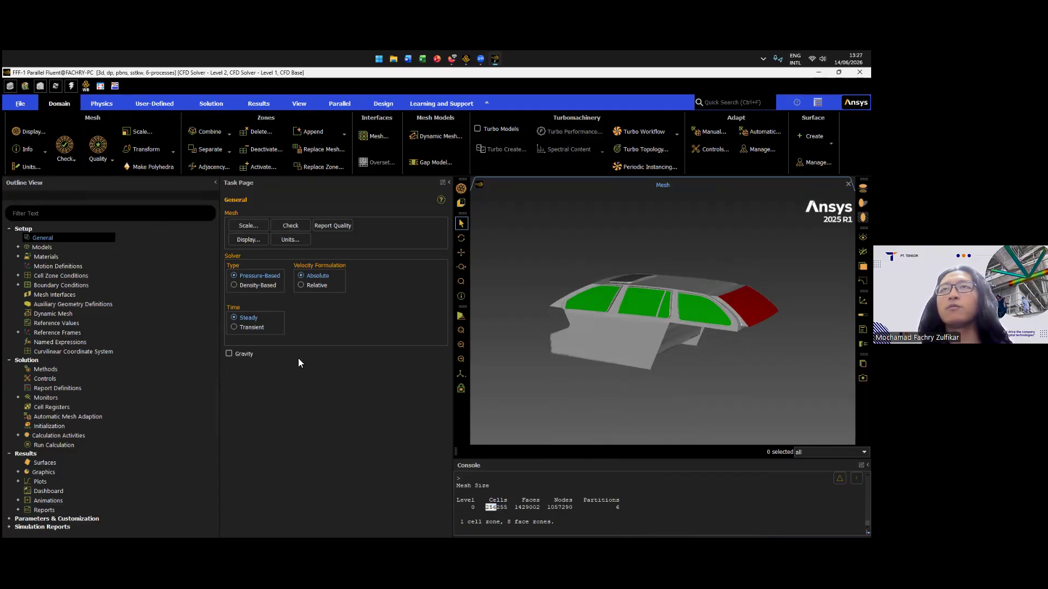
pyautogui.moveTo(650, 327); pyautogui.dragTo(669, 323, button='middle')
# - Set the temperature unit to C in the case's unit settings
pyautogui.click(290, 240)
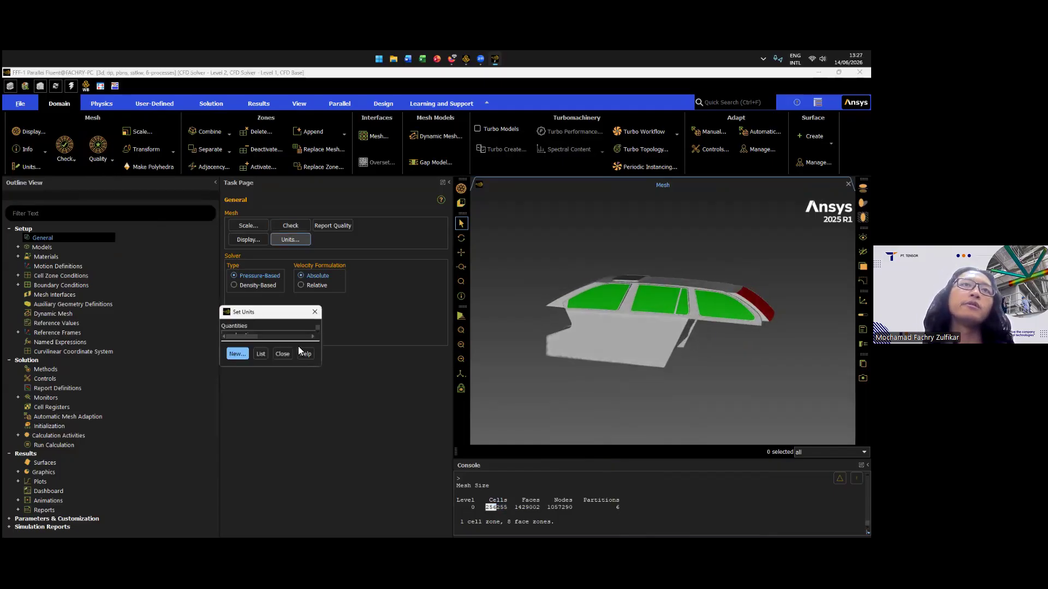
pyautogui.scroll(-12, 293, 340)
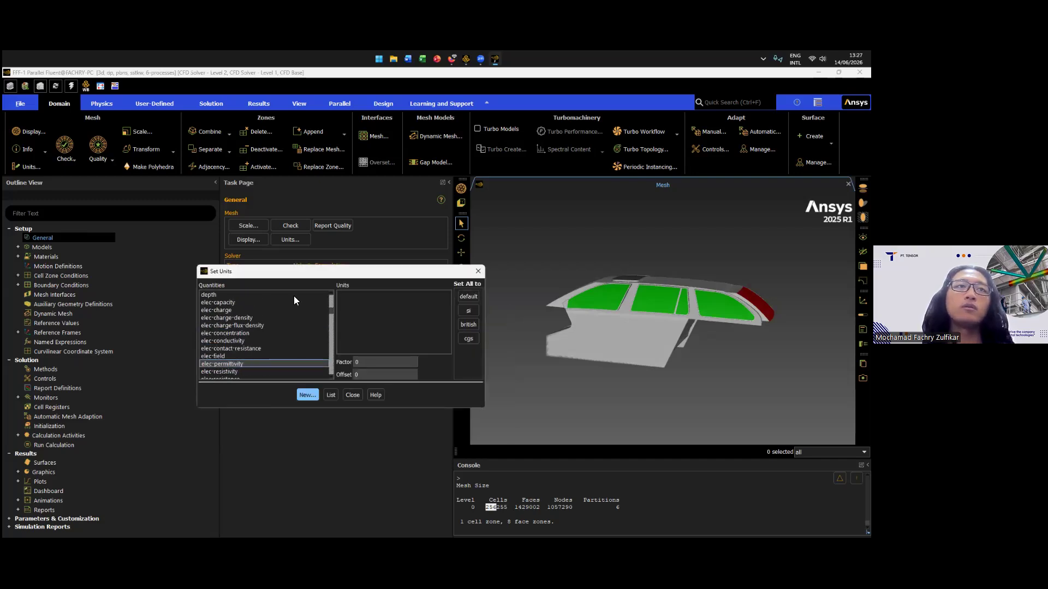
pyautogui.scroll(-15, 278, 330)
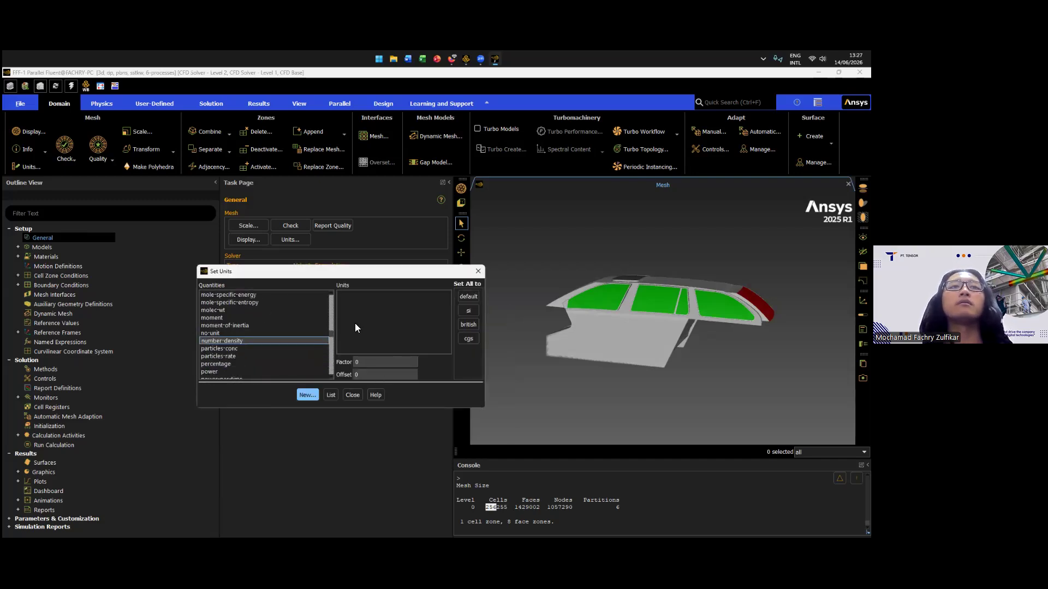
pyautogui.scroll(-5, 355, 302)
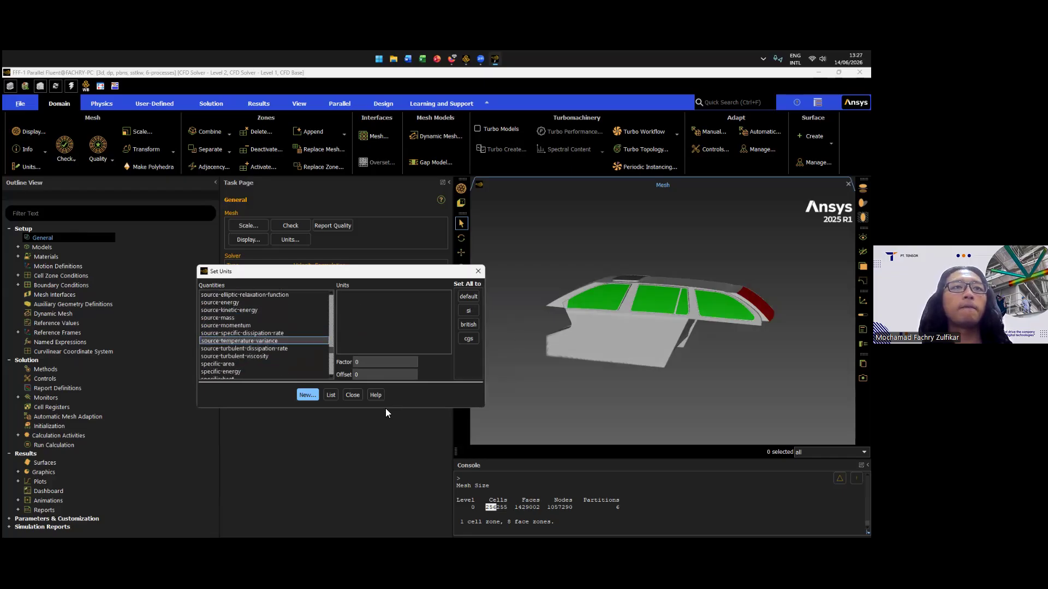
pyautogui.scroll(2, 264, 348)
pyautogui.click(265, 317)
pyautogui.click(355, 303)
pyautogui.click(353, 395)
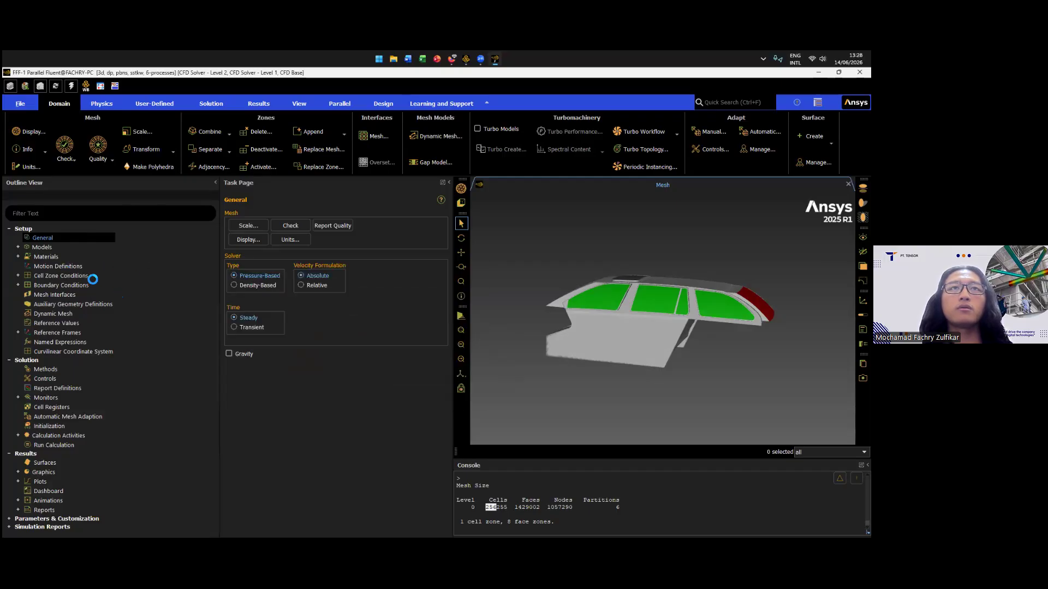
# - Turn on the Energy model and collapse the list of physics models
pyautogui.doubleClick(42, 248)
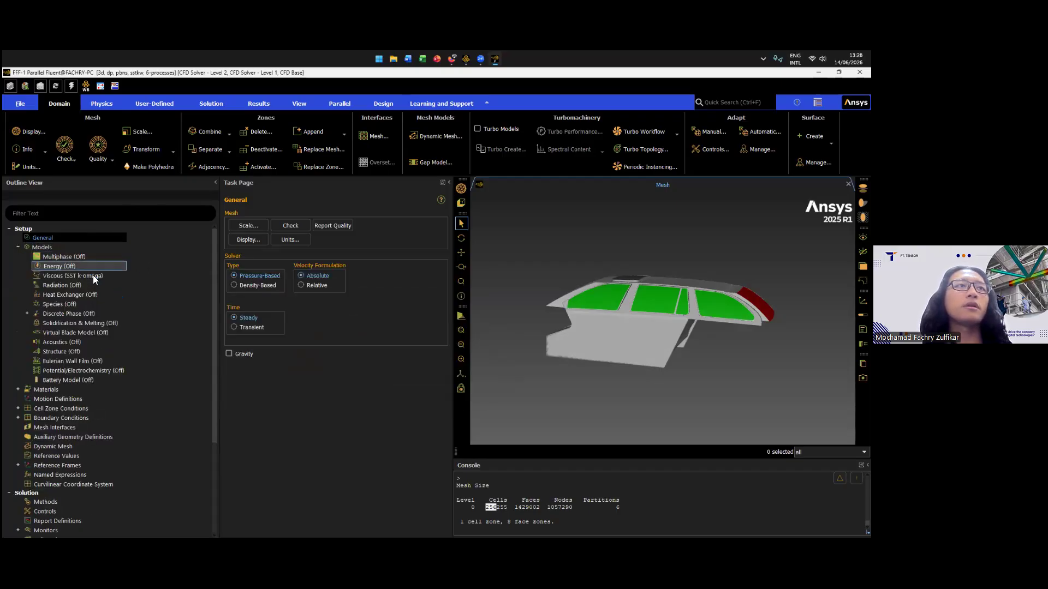
pyautogui.rightClick(94, 267)
pyautogui.click(83, 287)
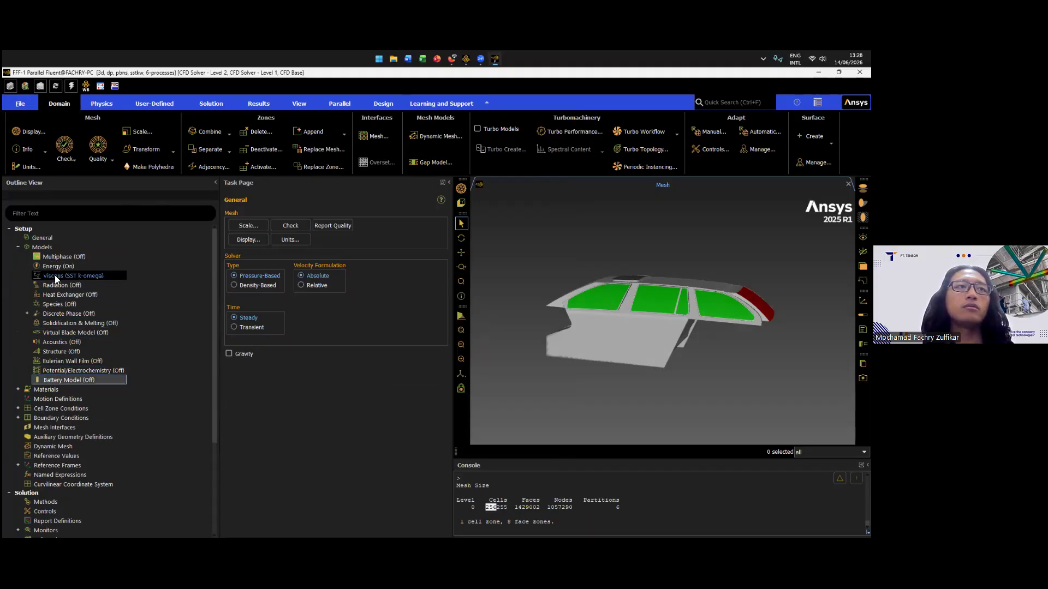
pyautogui.click(42, 248)
pyautogui.click(18, 247)
# - Review the fluid and solid materials defined for the case
pyautogui.doubleClick(22, 257)
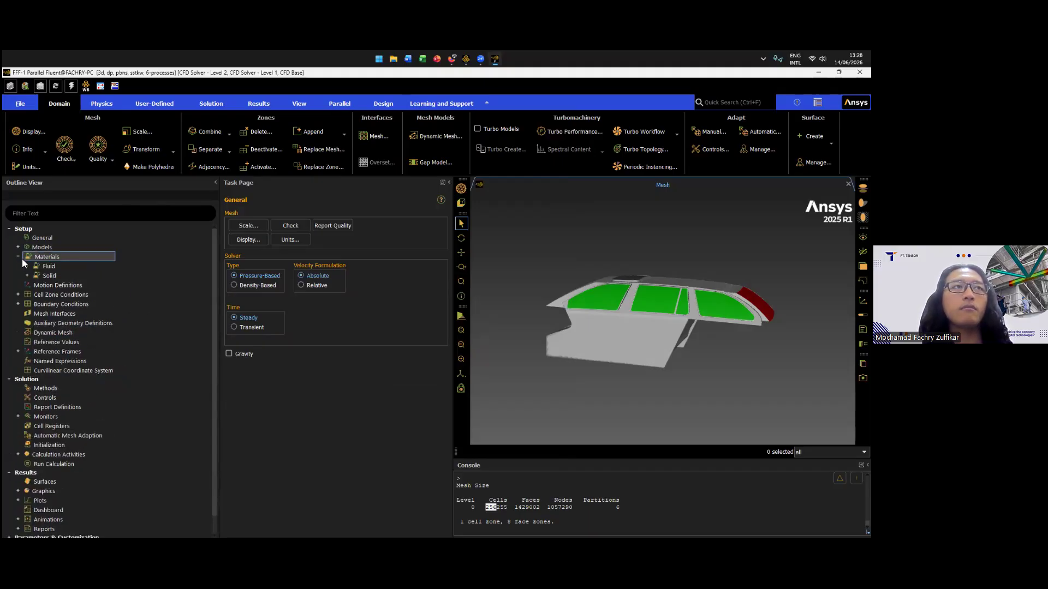
pyautogui.click(25, 266)
pyautogui.rightClick(21, 266)
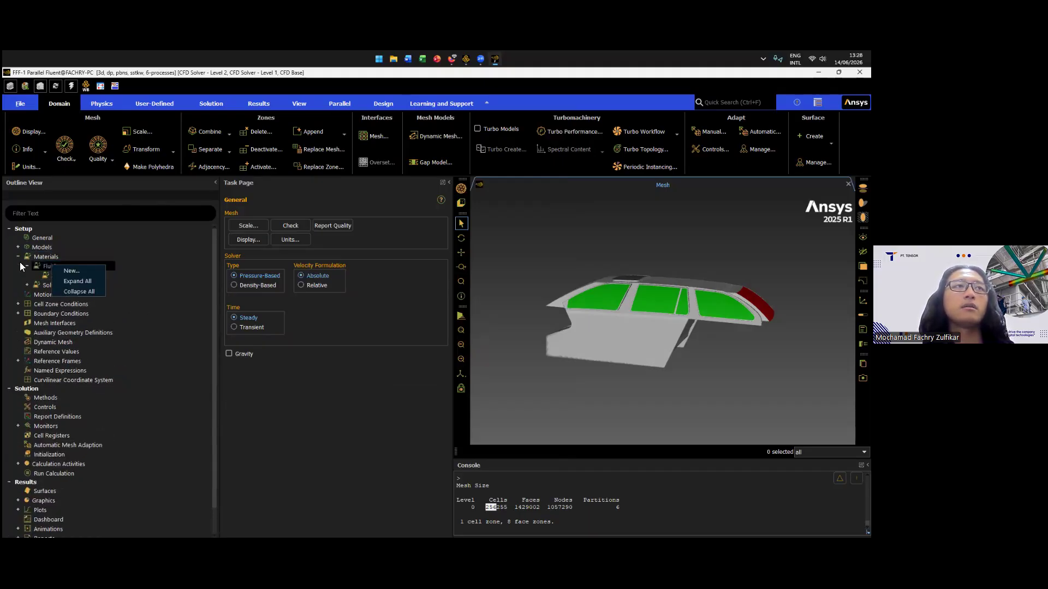
pyautogui.click(37, 274)
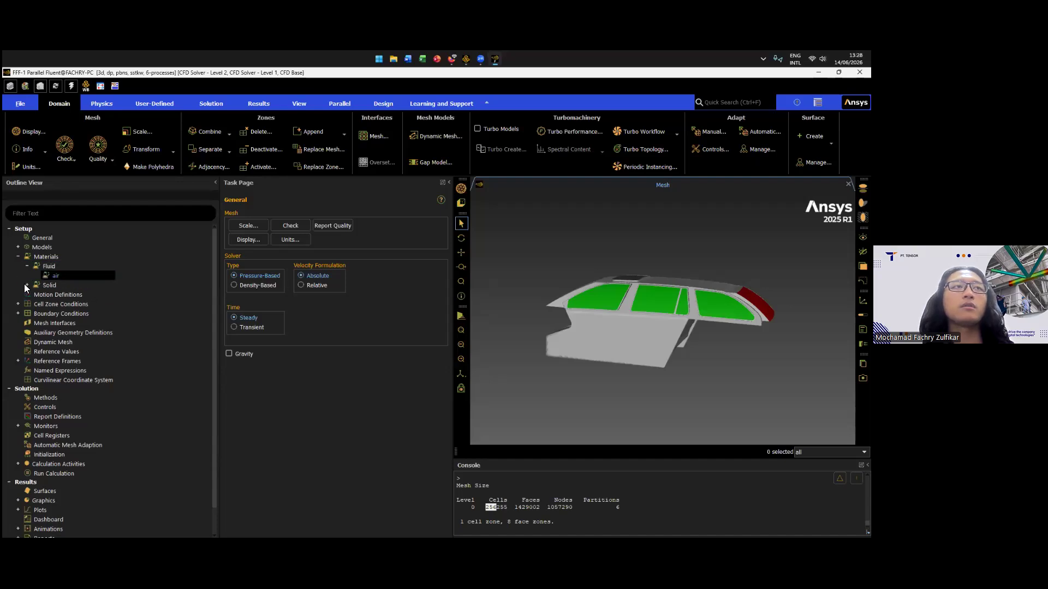
pyautogui.click(19, 257)
pyautogui.click(18, 257)
pyautogui.click(18, 284)
pyautogui.click(19, 256)
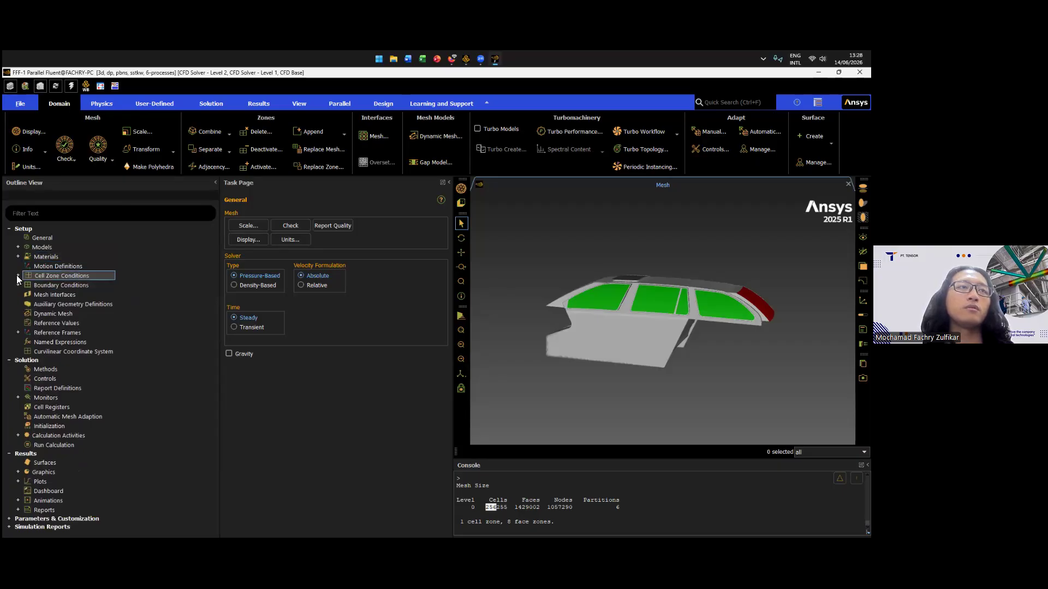
# - Look through the fluid cell zone conditions and the boundary condition groups
pyautogui.click(18, 276)
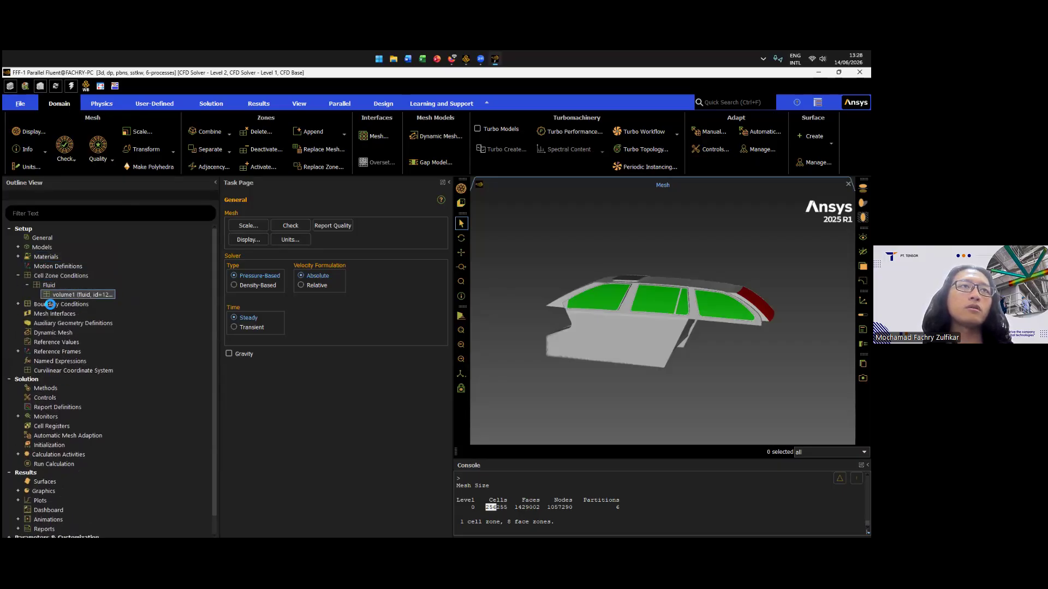
pyautogui.click(50, 285)
pyautogui.press('Up')
pyautogui.press('Down')
pyautogui.press('Down')
pyautogui.press('Down')
pyautogui.press('Up')
pyautogui.press('Up')
pyautogui.press('Up')
pyautogui.press('Left')
pyautogui.press('Down')
pyautogui.press('Right')
pyautogui.press('Down')
pyautogui.press('Down')
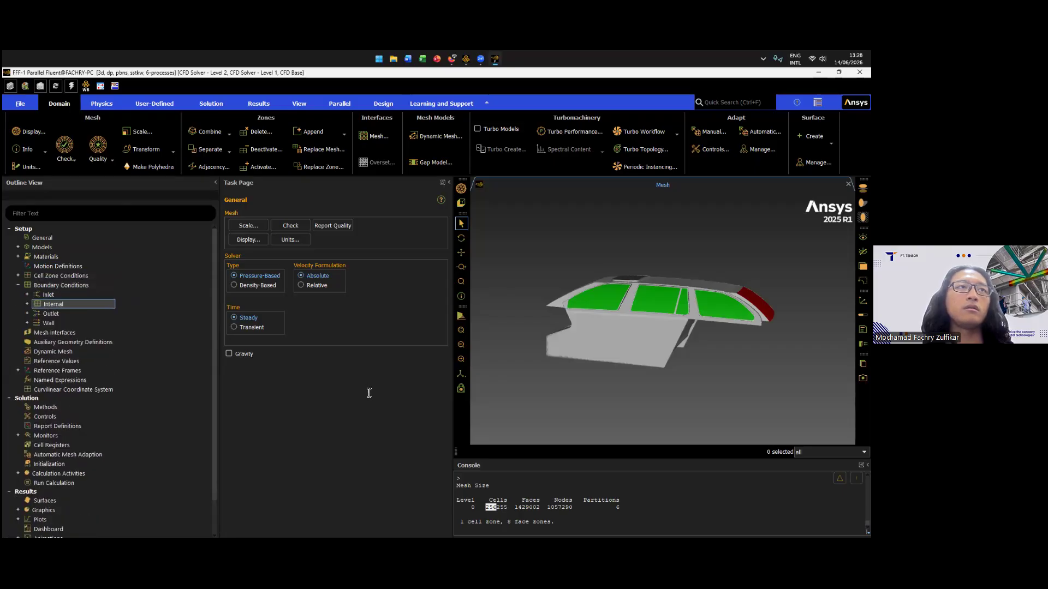
# - Edit the velocity magnitude and thermal settings of the velocity-inlet zone and apply them
pyautogui.press('Up')
pyautogui.press('Right')
pyautogui.press('Down')
pyautogui.hotkey('shift', 'F10')
pyautogui.press('Escape')
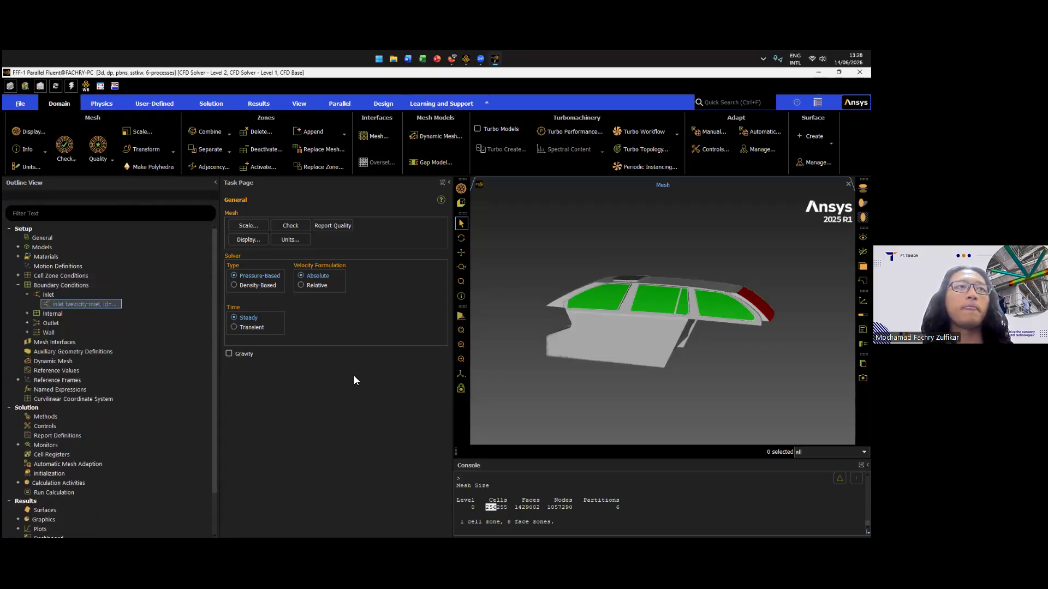
pyautogui.press('Return')
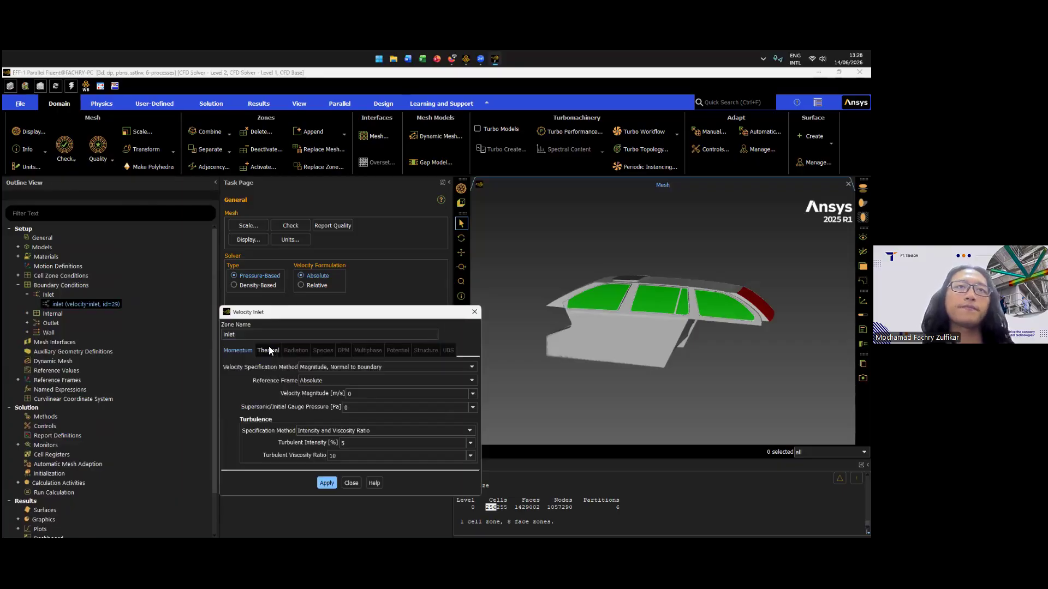
pyautogui.doubleClick(368, 391)
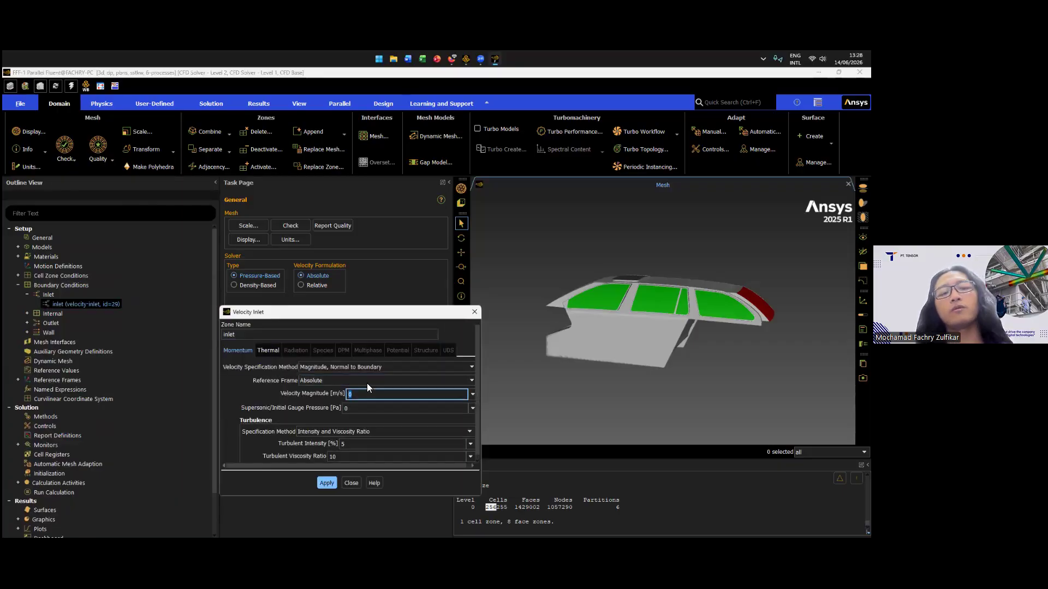
pyautogui.press('Return')
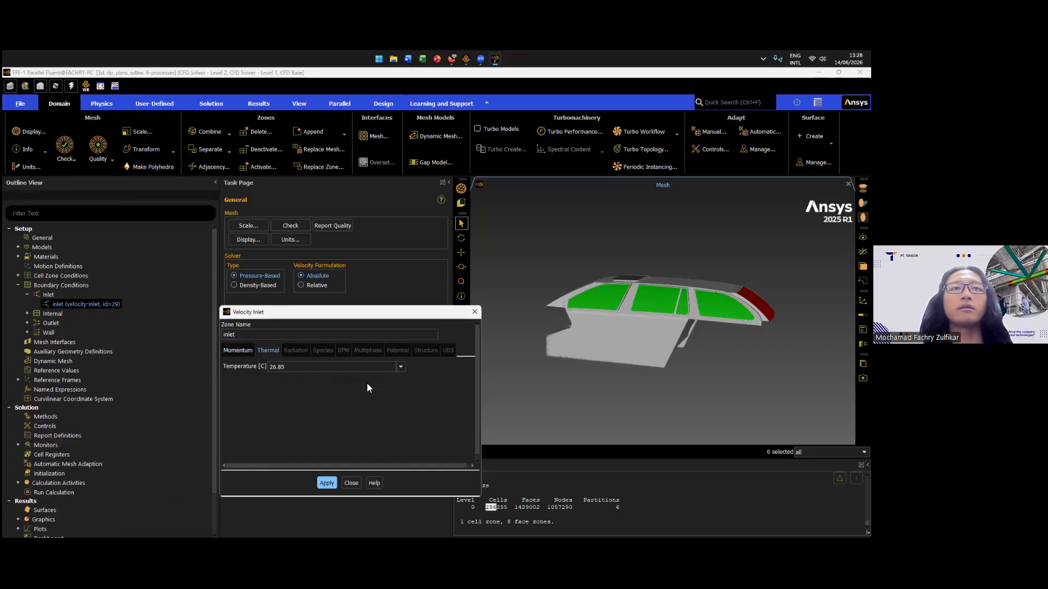
pyautogui.click(268, 350)
pyautogui.click(327, 483)
pyautogui.click(349, 485)
pyautogui.write('0')
pyautogui.press('BackSpace')
pyautogui.write('2')
pyautogui.click(327, 484)
pyautogui.click(351, 484)
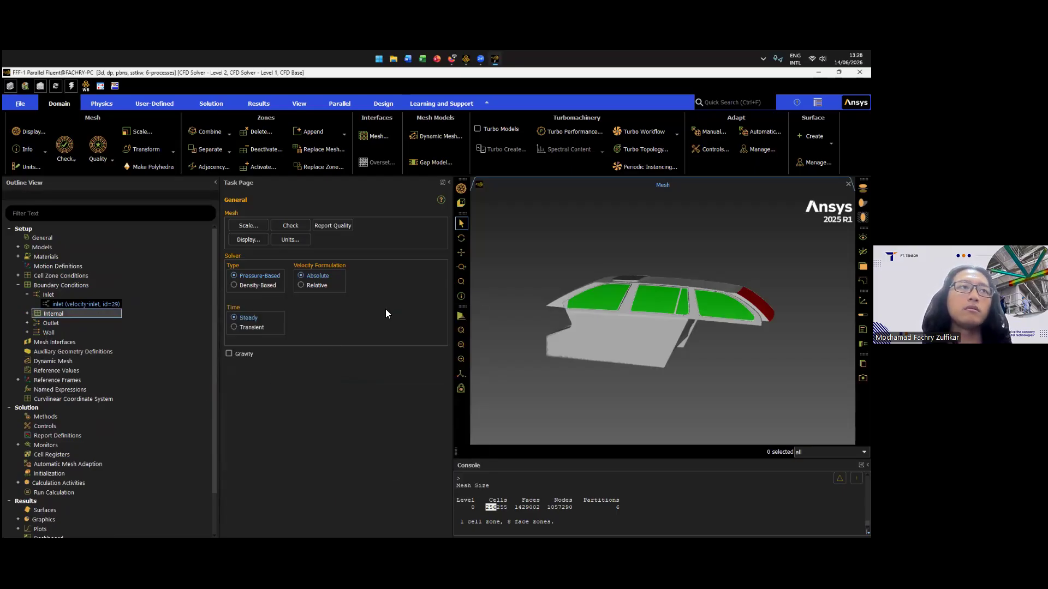
# - Examine the momentum and thermal settings of the pressure-outlet zone
pyautogui.click(27, 313)
pyautogui.click(27, 333)
pyautogui.rightClick(57, 343)
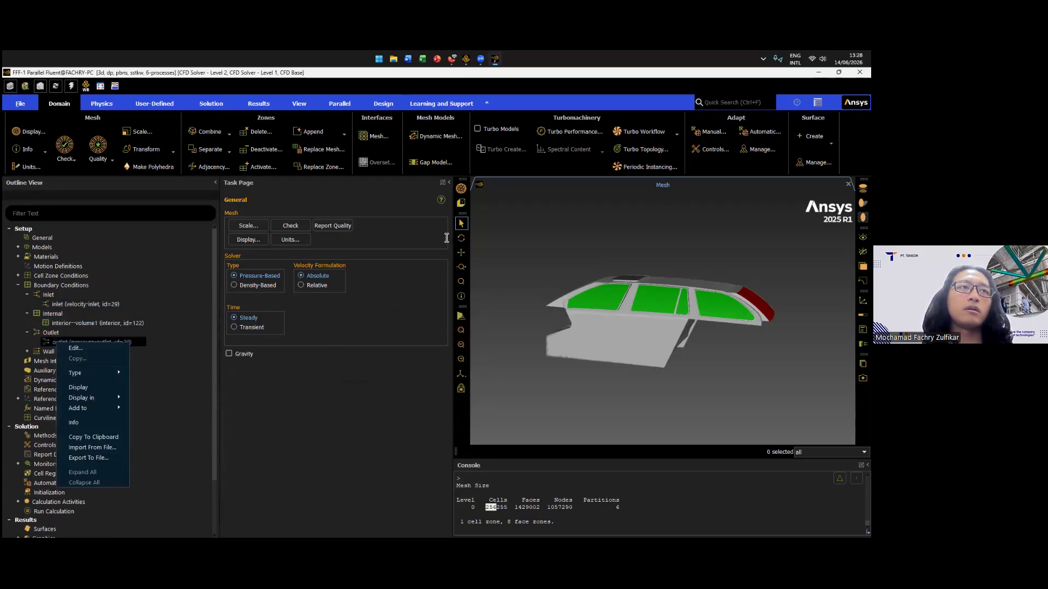
pyautogui.click(437, 245)
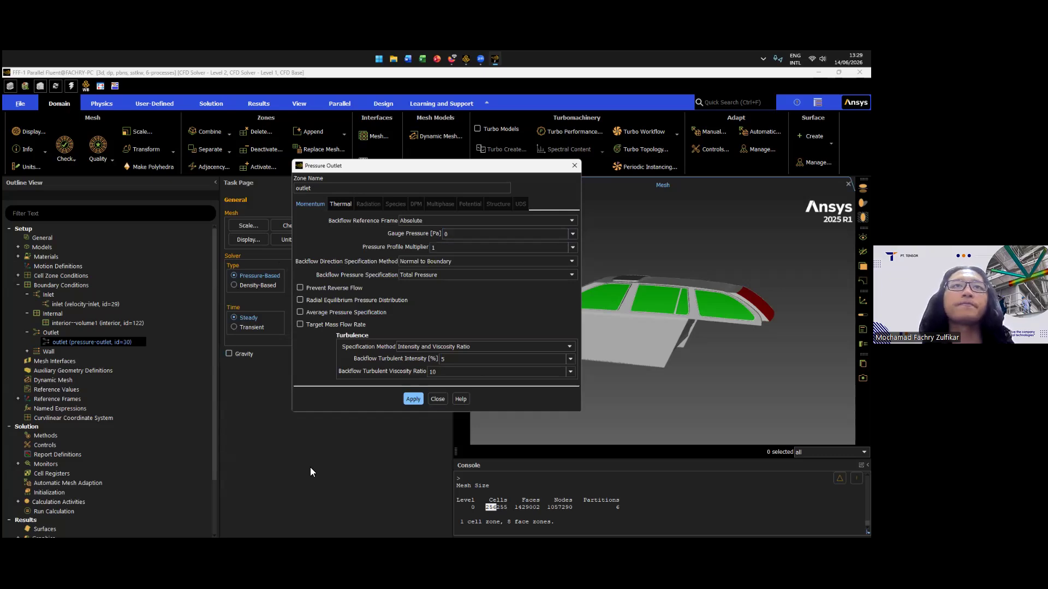
pyautogui.moveTo(459, 165); pyautogui.dragTo(332, 233)
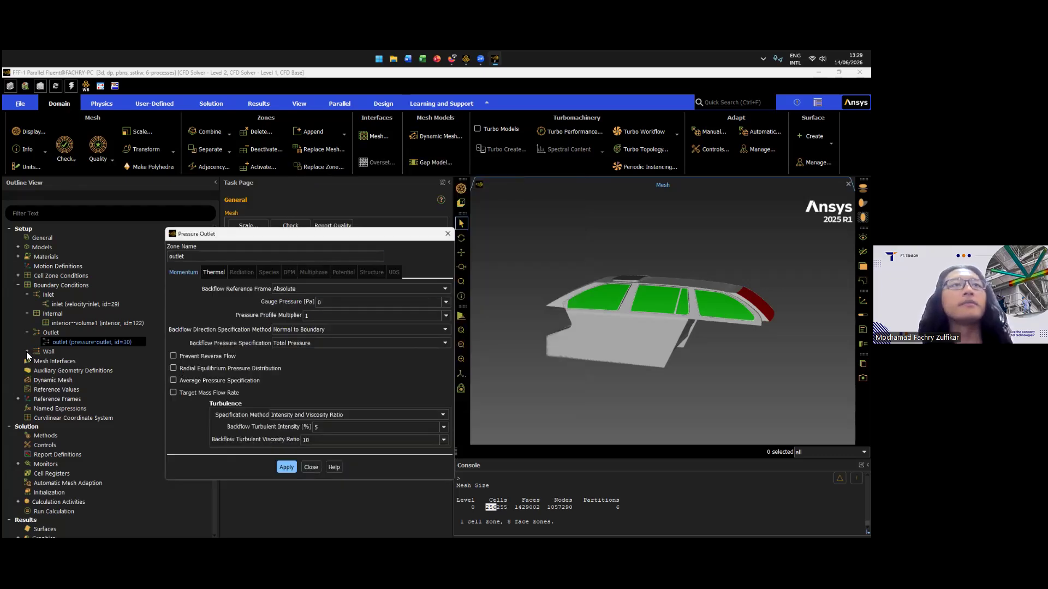
pyautogui.click(214, 272)
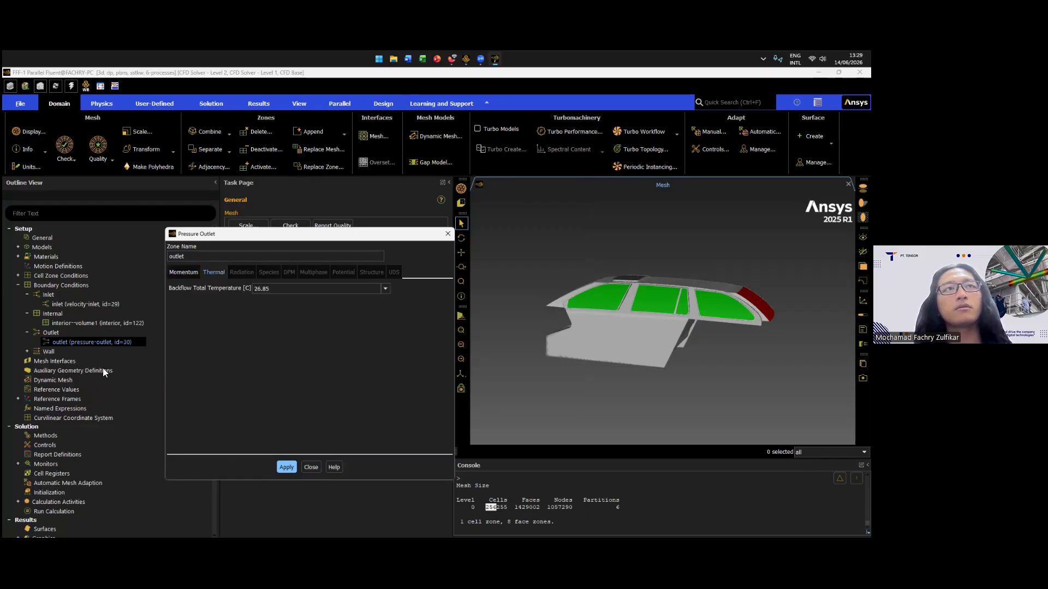
pyautogui.click(310, 468)
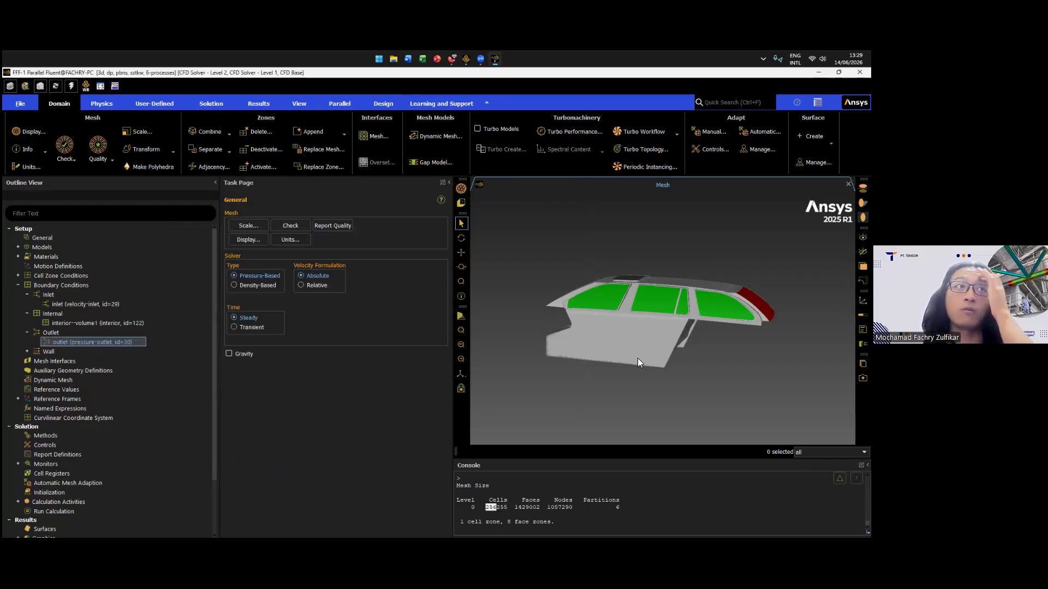
# - List the wall zones and examine the boundary settings of the volume1:1 wall
pyautogui.click(27, 352)
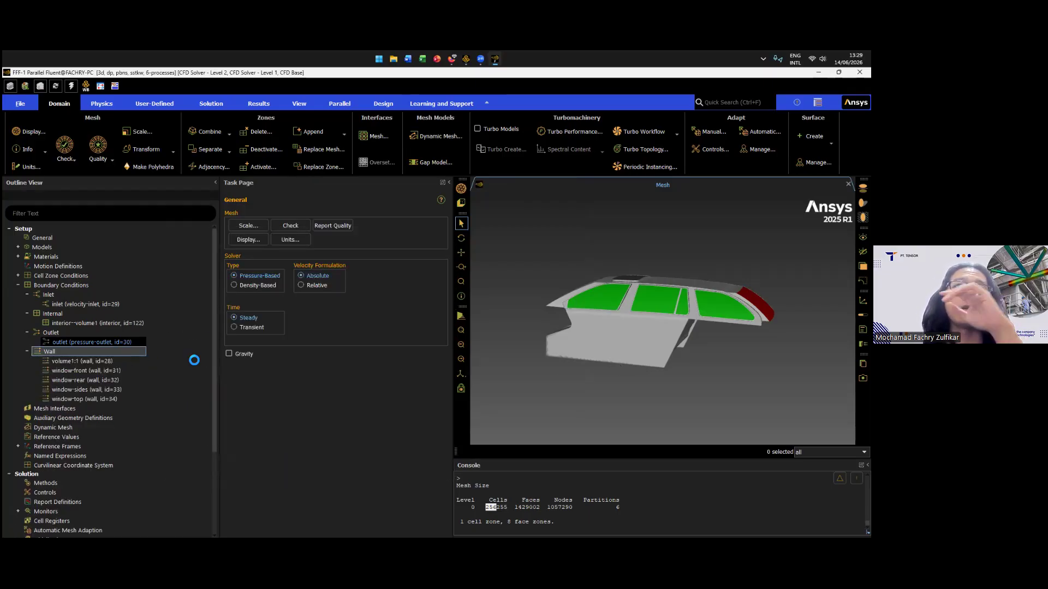
pyautogui.click(125, 362)
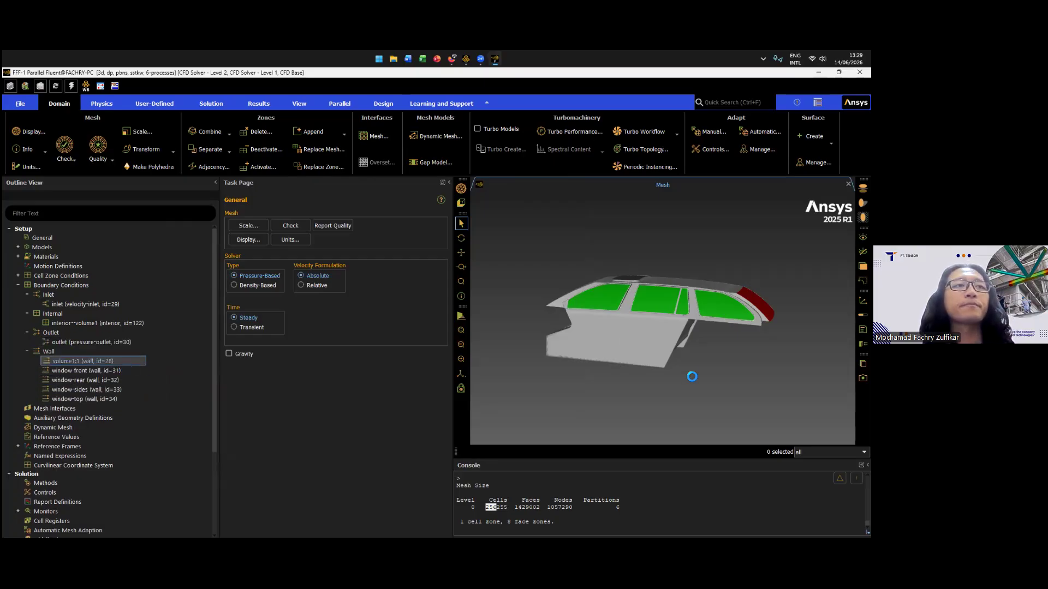
pyautogui.rightClick(113, 363)
pyautogui.click(145, 407)
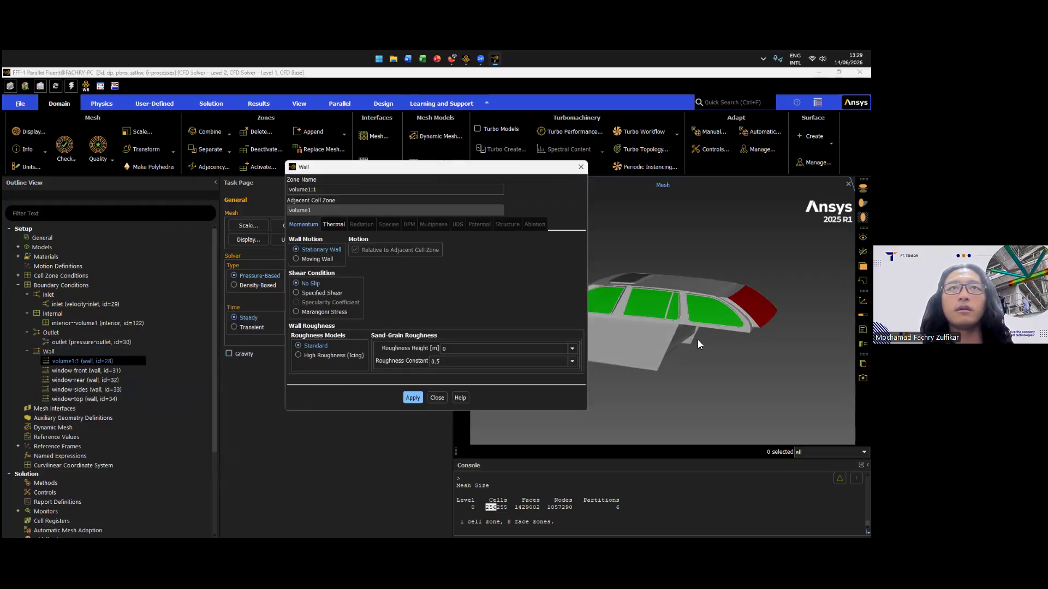
pyautogui.click(437, 397)
# - Display the window-front wall by itself to identify it, and redisplay all the cabin's mesh surfaces
pyautogui.rightClick(96, 371)
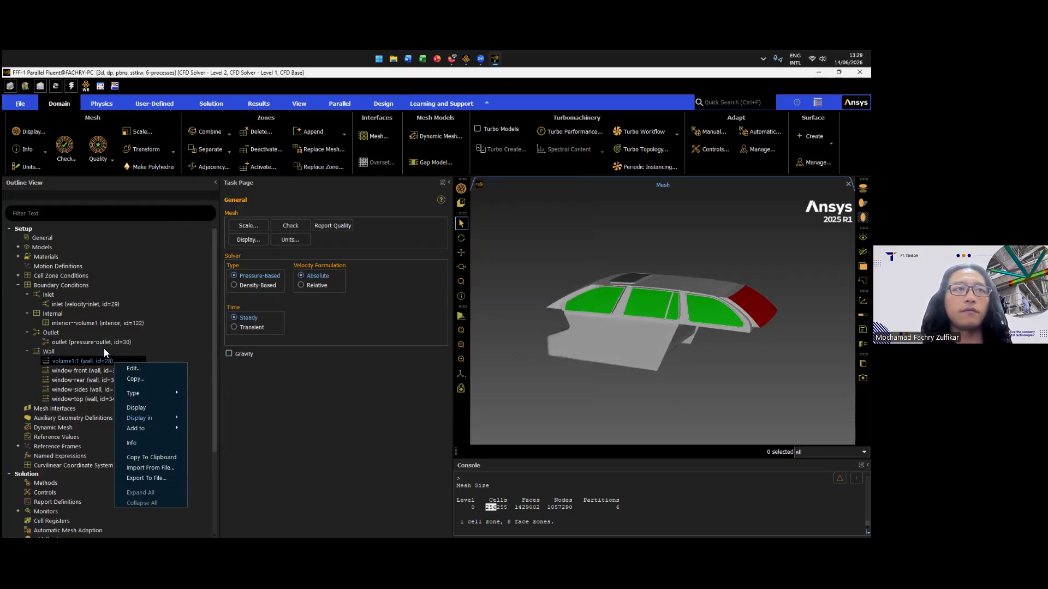
pyautogui.click(136, 407)
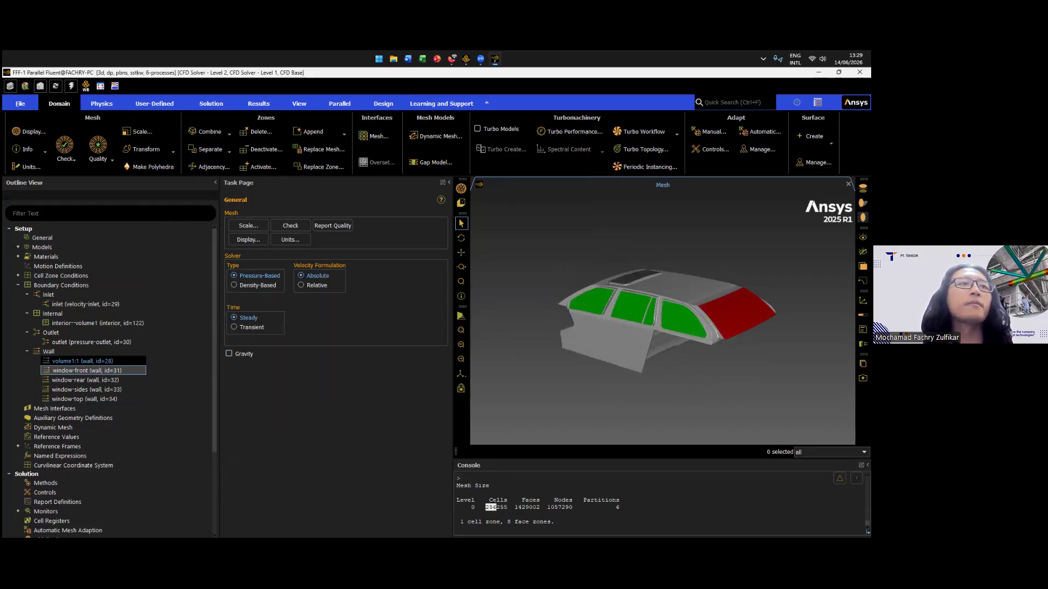
pyautogui.moveTo(659, 394); pyautogui.dragTo(516, 328)
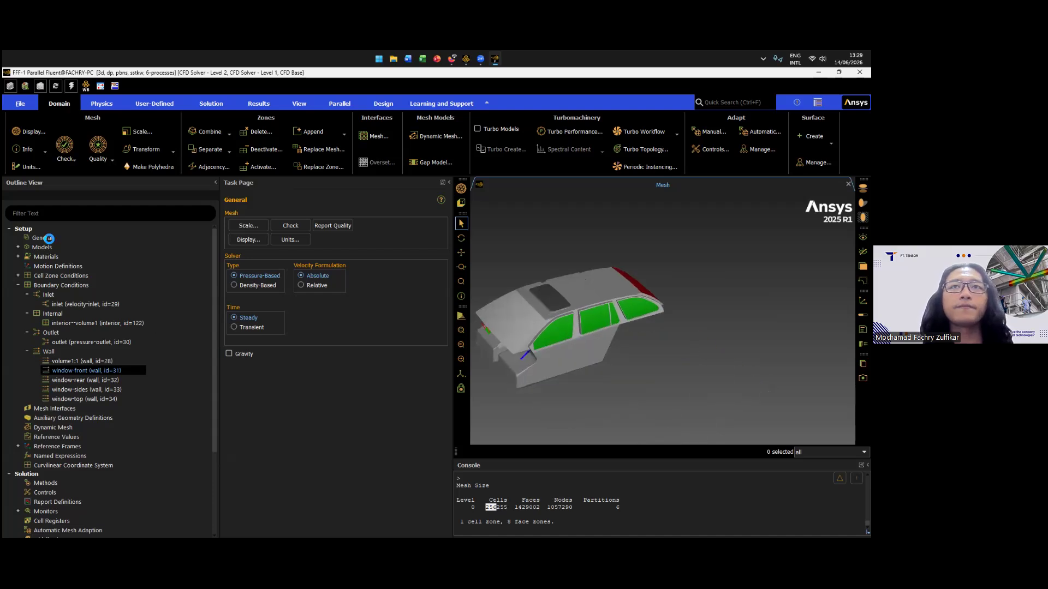
pyautogui.rightClick(104, 371)
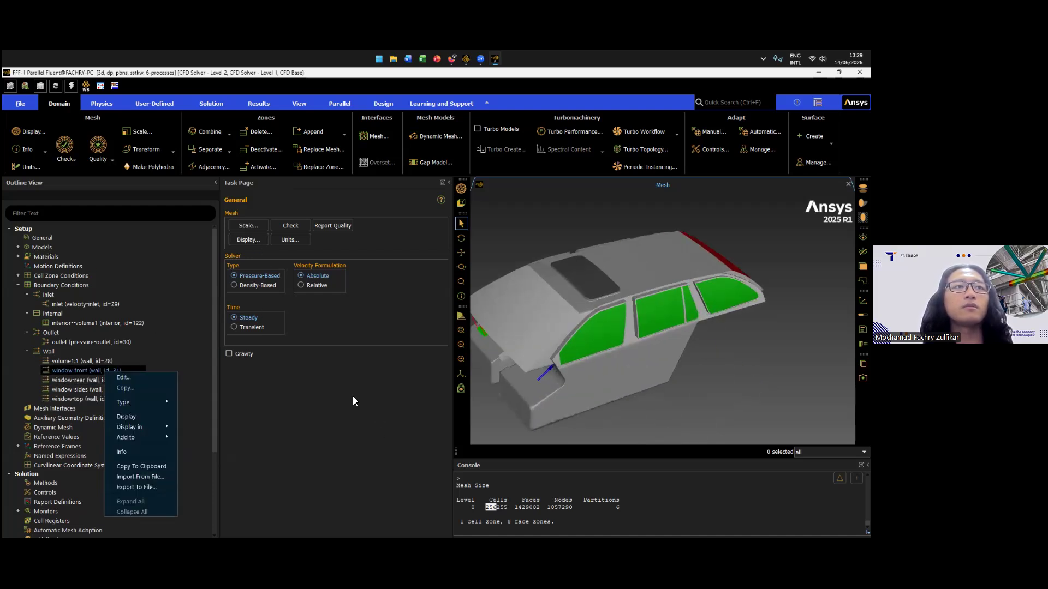
pyautogui.click(126, 417)
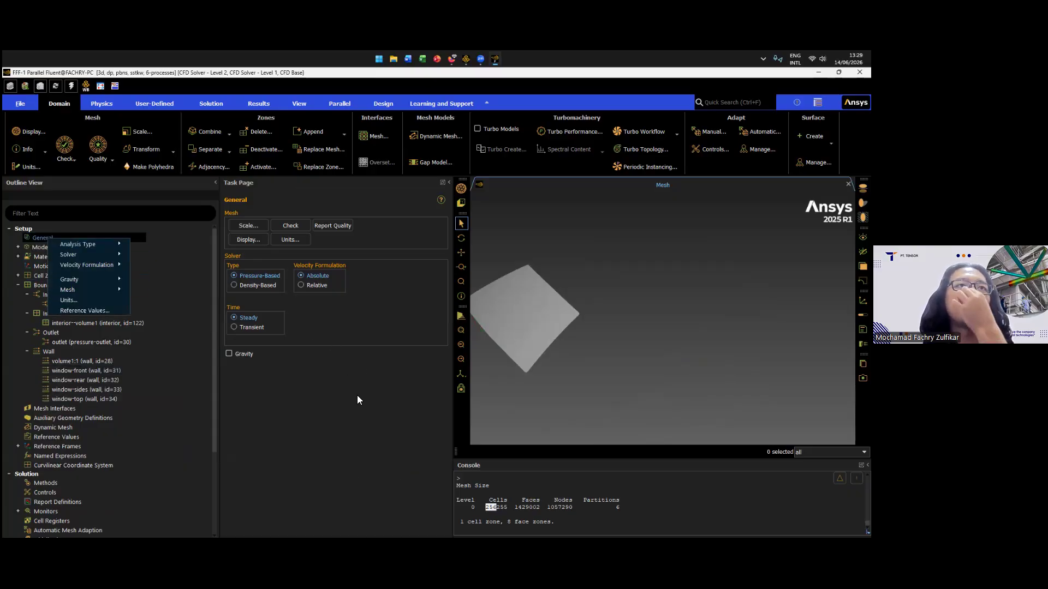
pyautogui.click(320, 475)
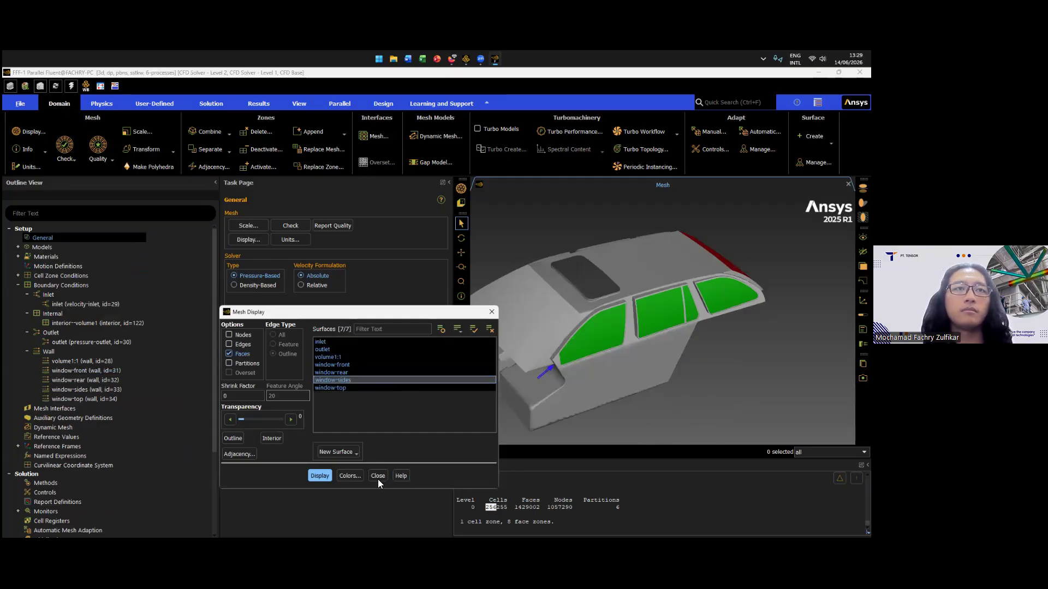
pyautogui.click(349, 364)
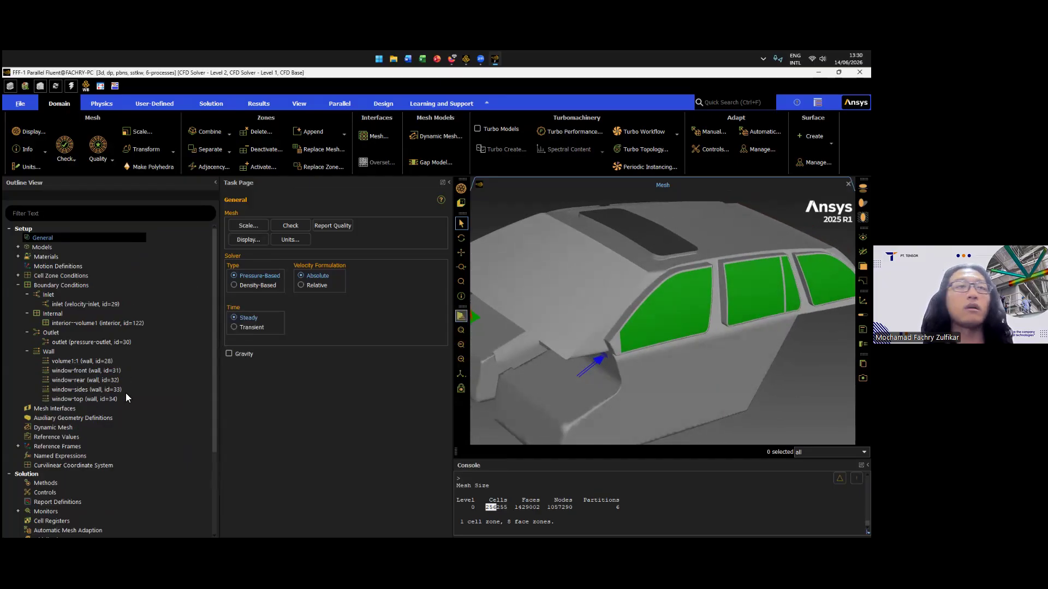
# - Set the window-front wall's thermal condition to a heat flux of 40 W/m² and apply it
pyautogui.rightClick(97, 371)
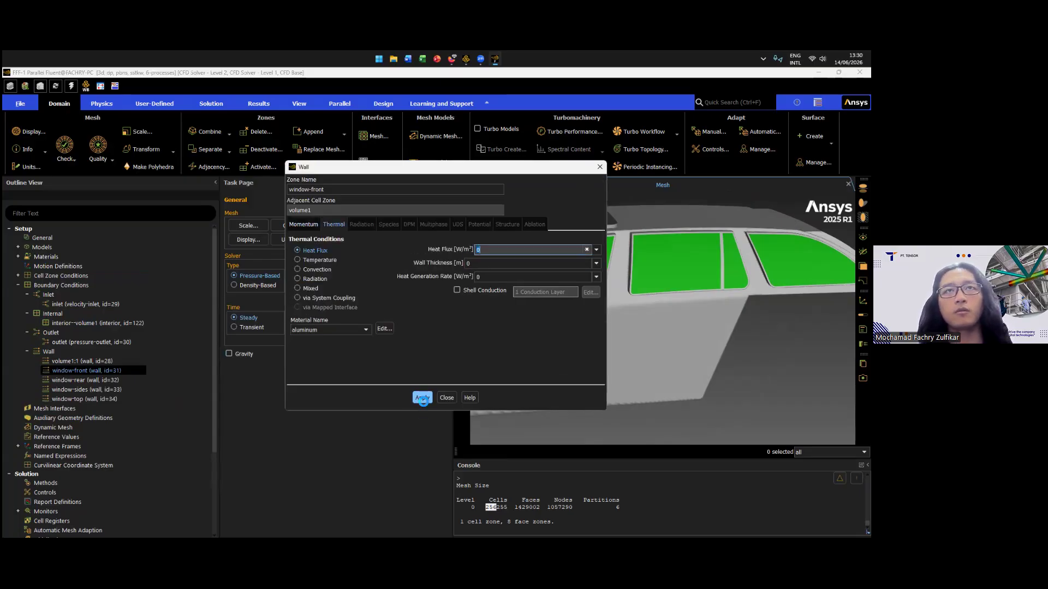
pyautogui.write('0')
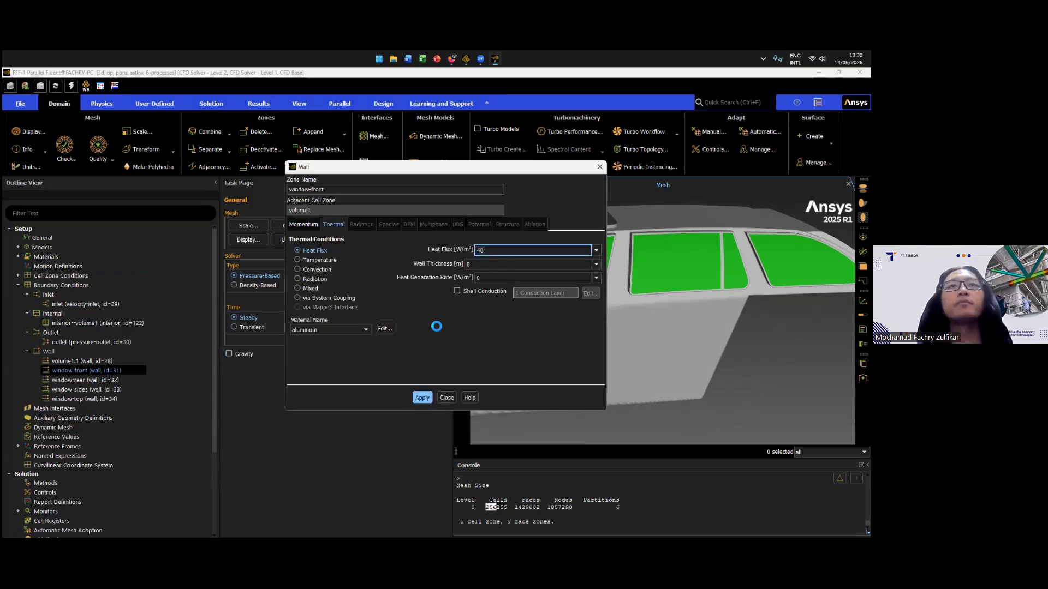
pyautogui.click(423, 398)
pyautogui.click(446, 398)
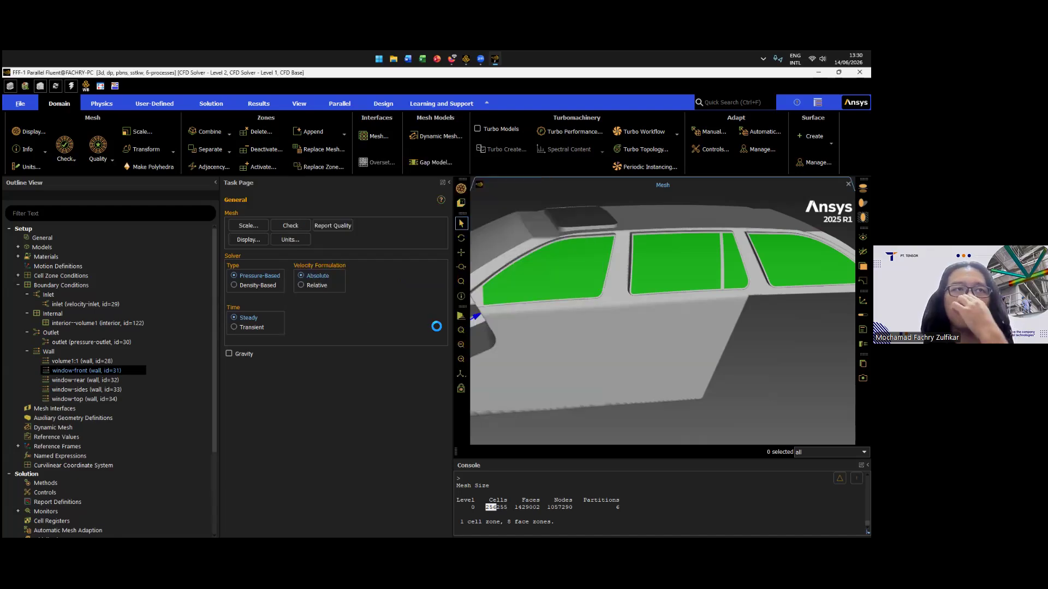
# - Set the window-rear wall's thermal condition to a heat flux of 30 W/m² and apply it
pyautogui.rightClick(108, 379)
pyautogui.click(128, 385)
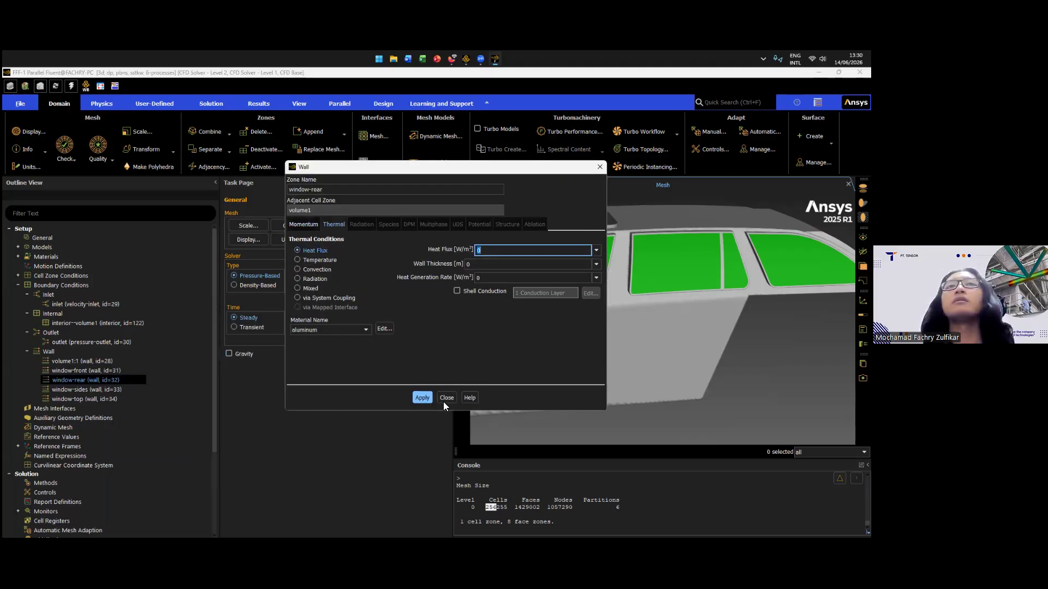
pyautogui.click(422, 398)
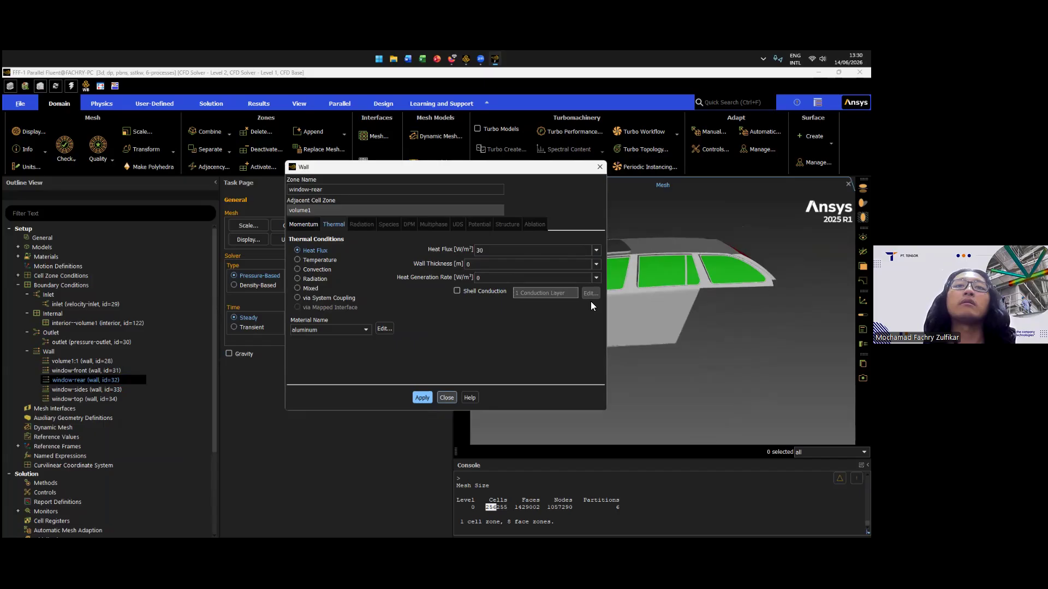
pyautogui.click(446, 398)
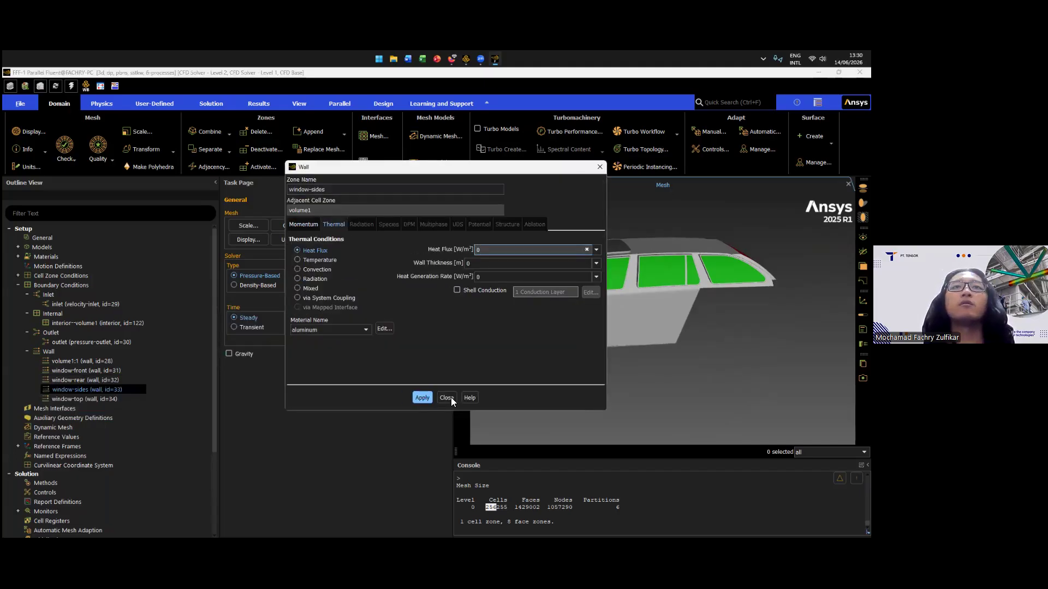
# - Apply a heat flux of 20 W/m² to the window-sides wall and open the window-top wall's boundary settings
pyautogui.write('20')
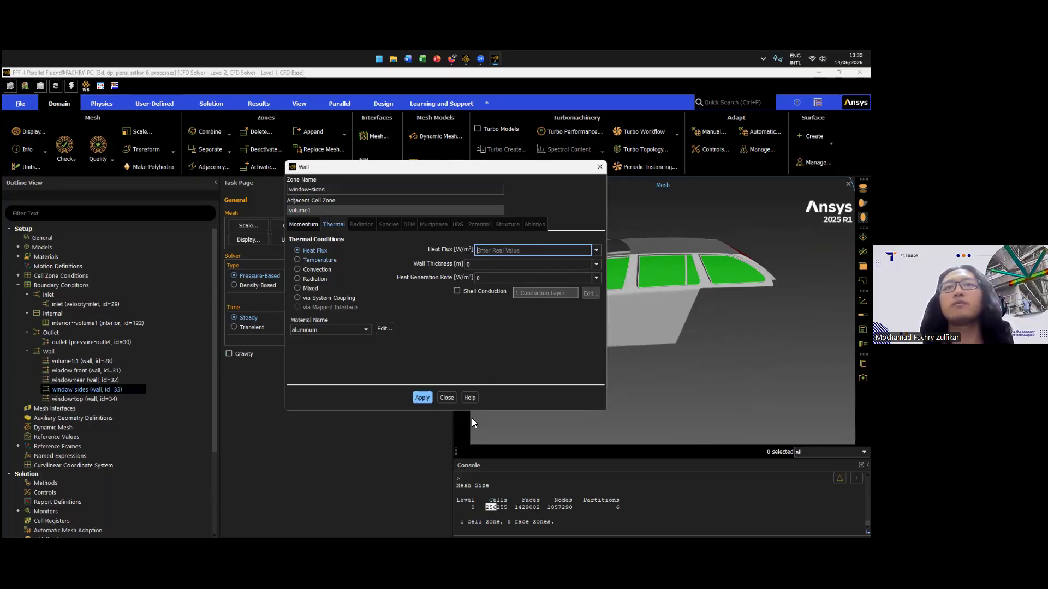
pyautogui.click(422, 397)
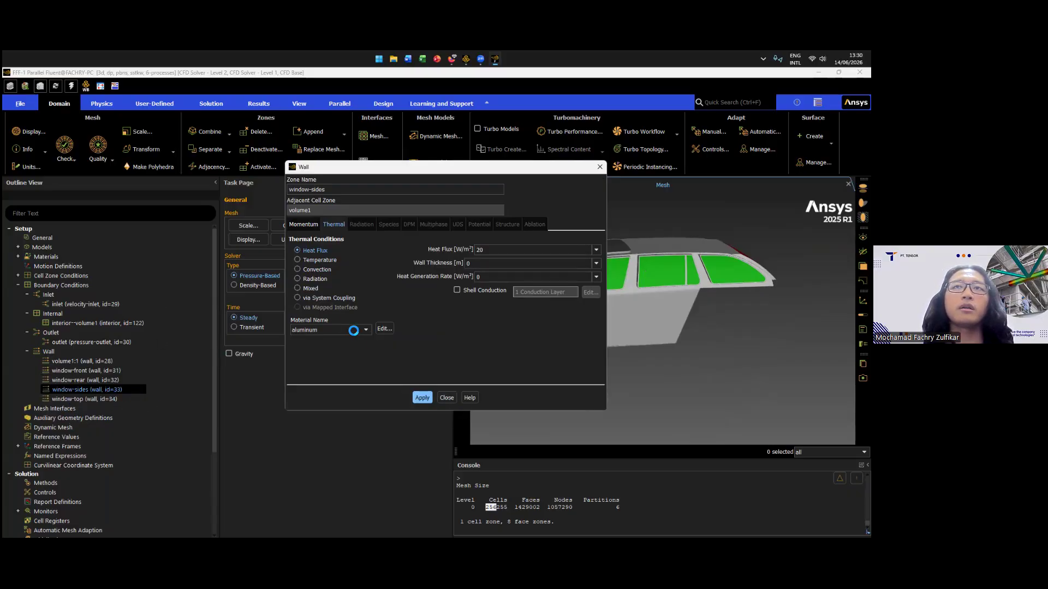
pyautogui.click(447, 398)
pyautogui.rightClick(109, 399)
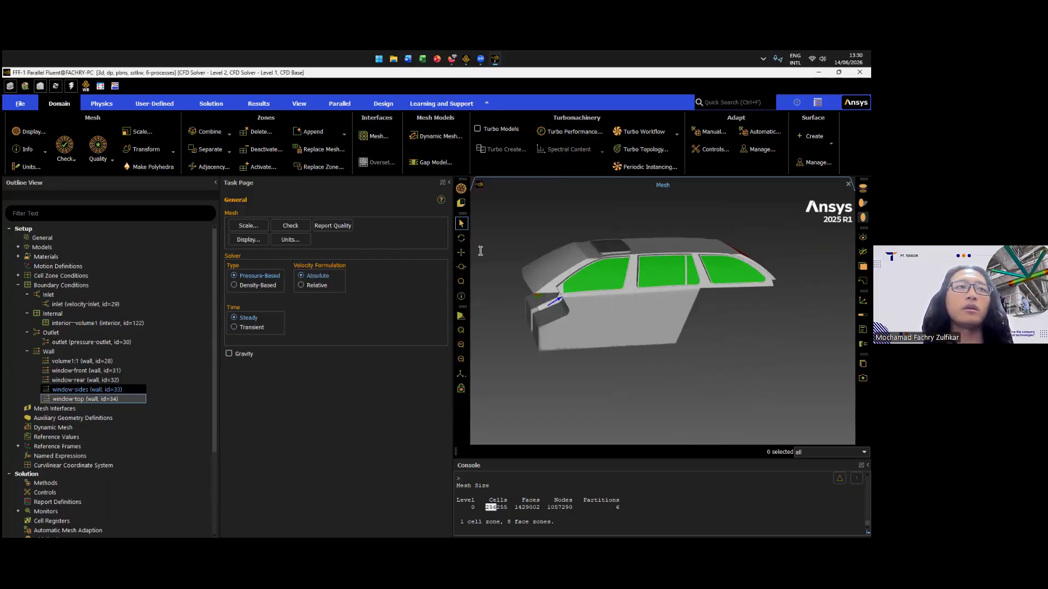
pyautogui.click(341, 252)
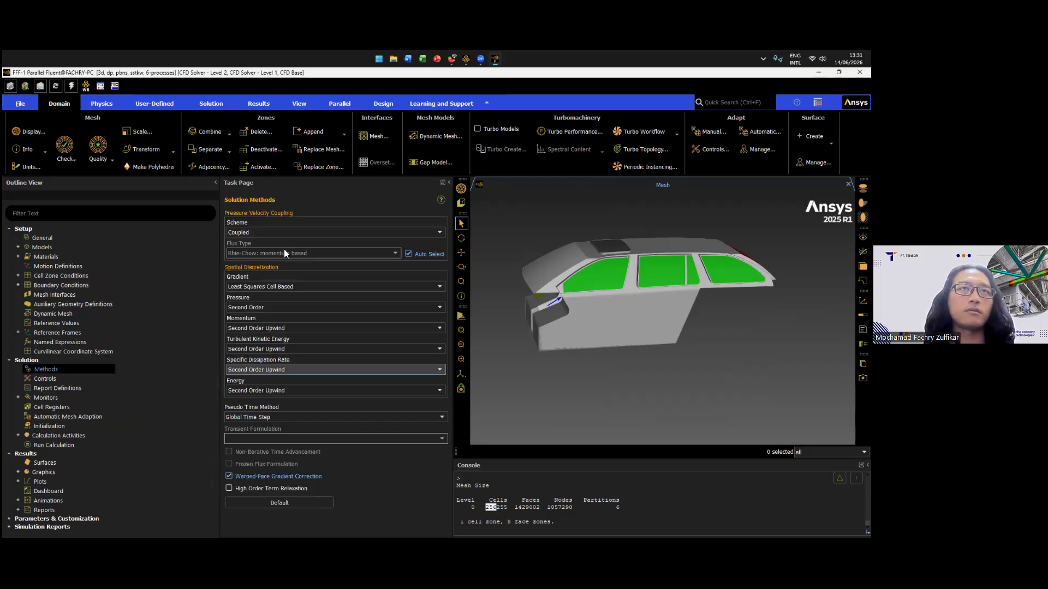
# - Examine the available pressure-velocity coupling schemes and the gradient and pressure discretization options in the solution methods
pyautogui.click(288, 233)
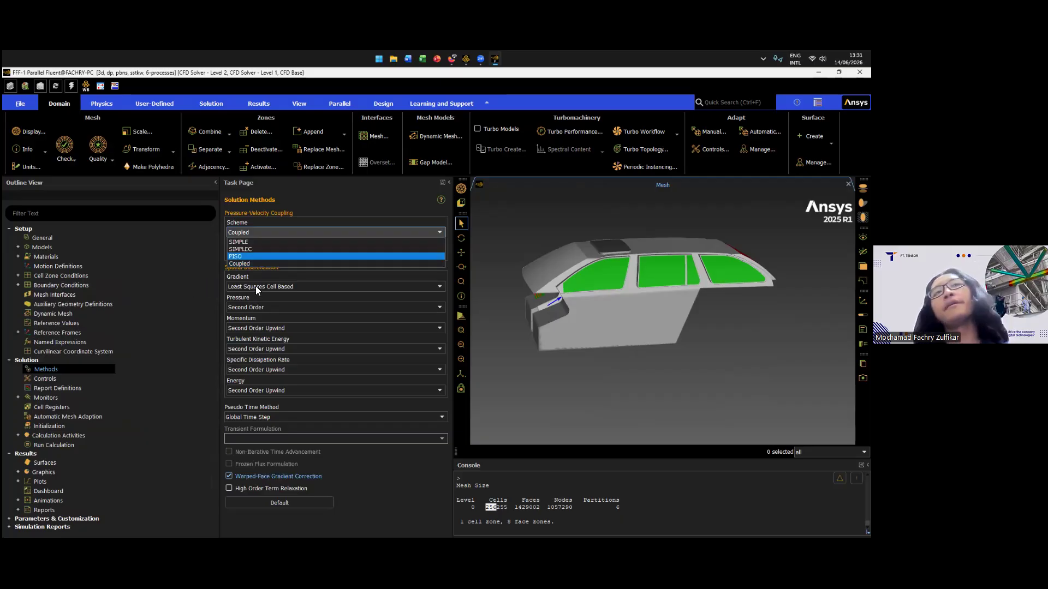
pyautogui.press('Down')
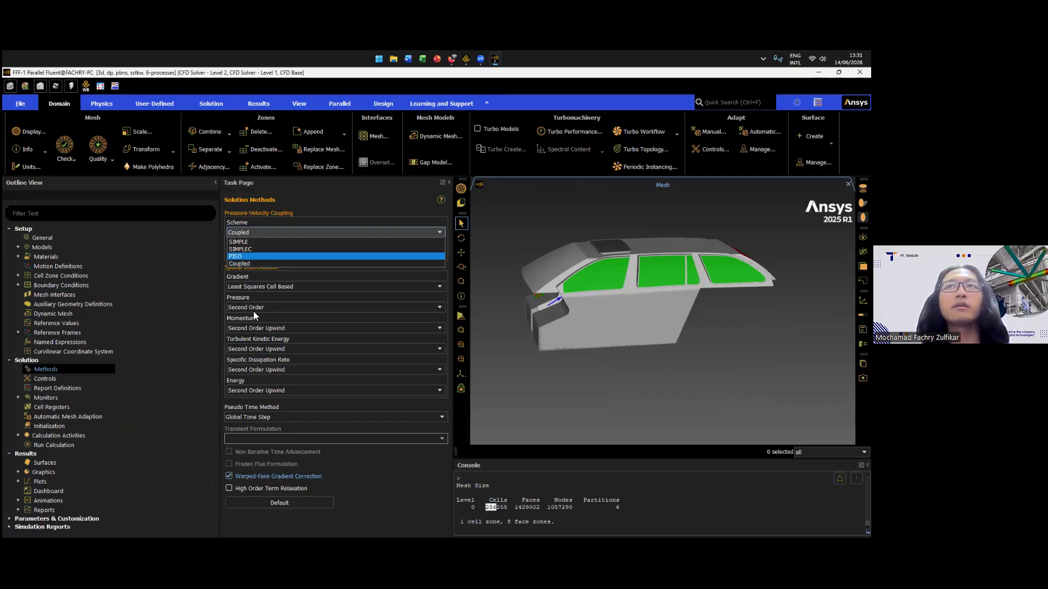
pyautogui.click(174, 323)
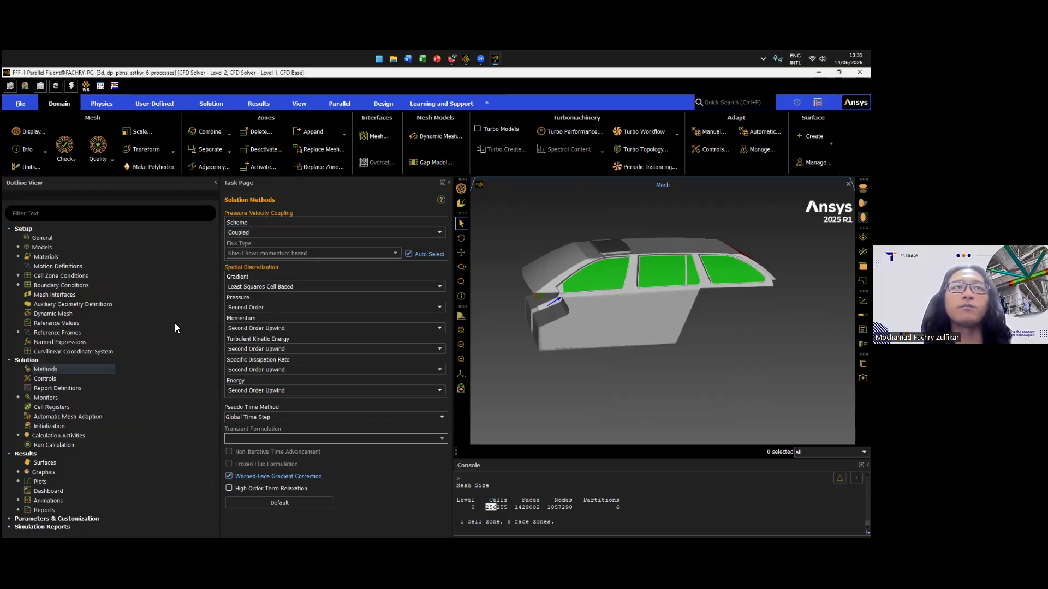
pyautogui.click(259, 287)
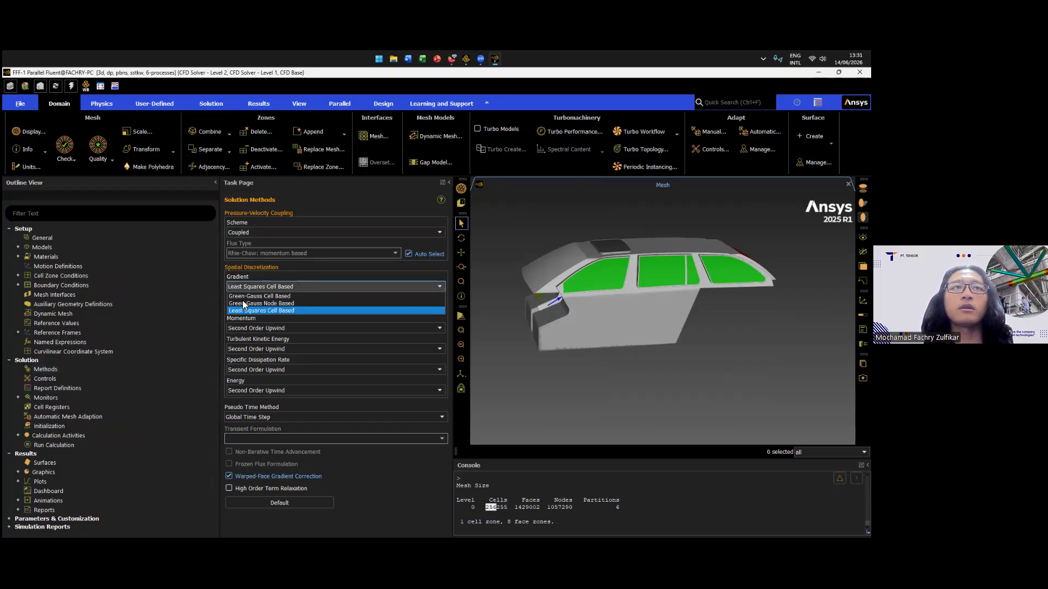
pyautogui.click(249, 320)
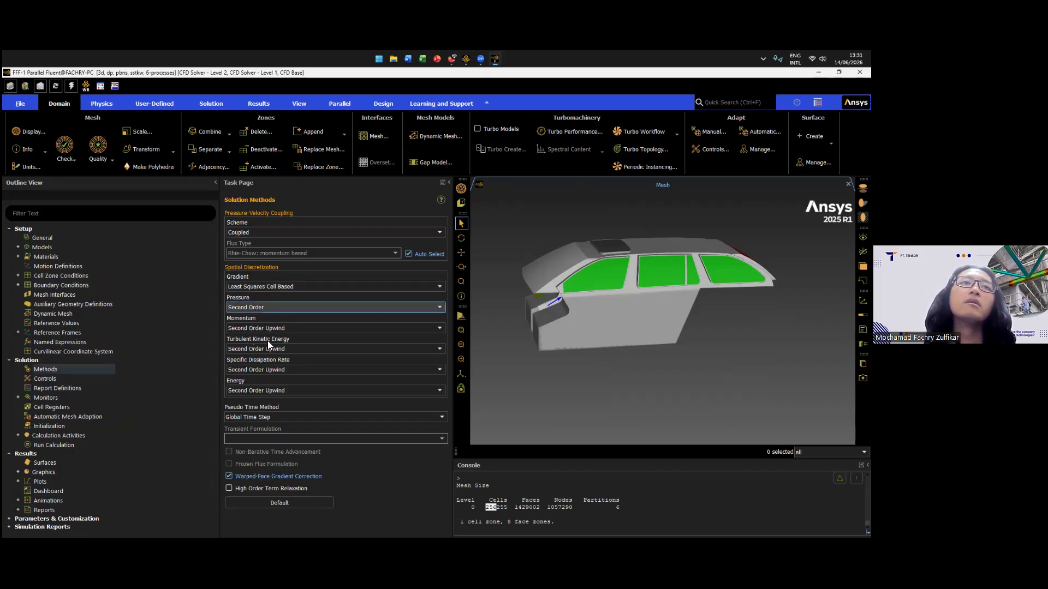
pyautogui.click(267, 308)
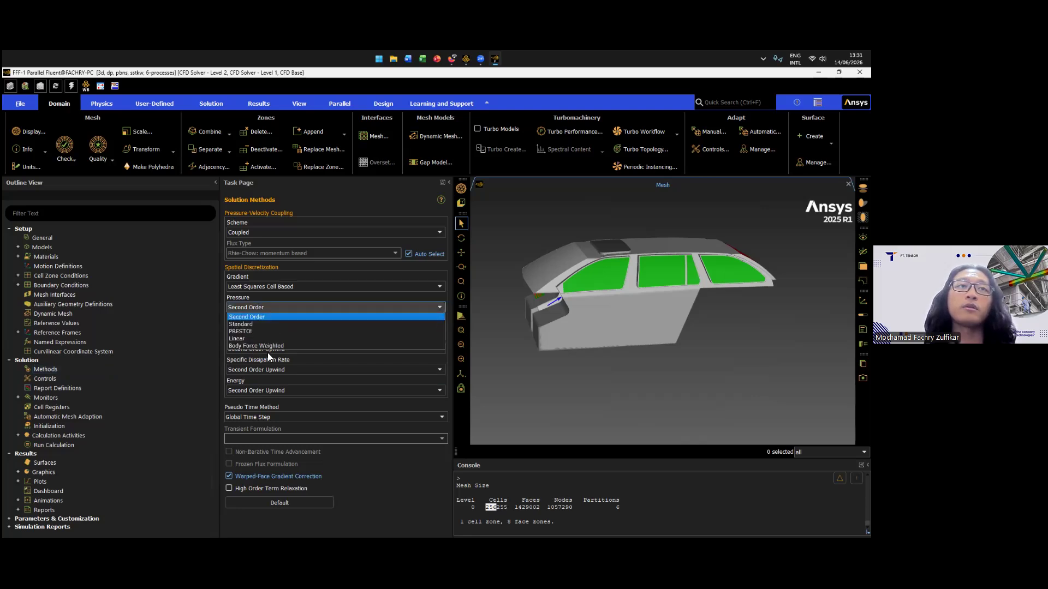
pyautogui.click(341, 372)
# - Examine the momentum and turbulence discretization options, keeping Second Order Upwind, and view the solution controls
pyautogui.click(267, 329)
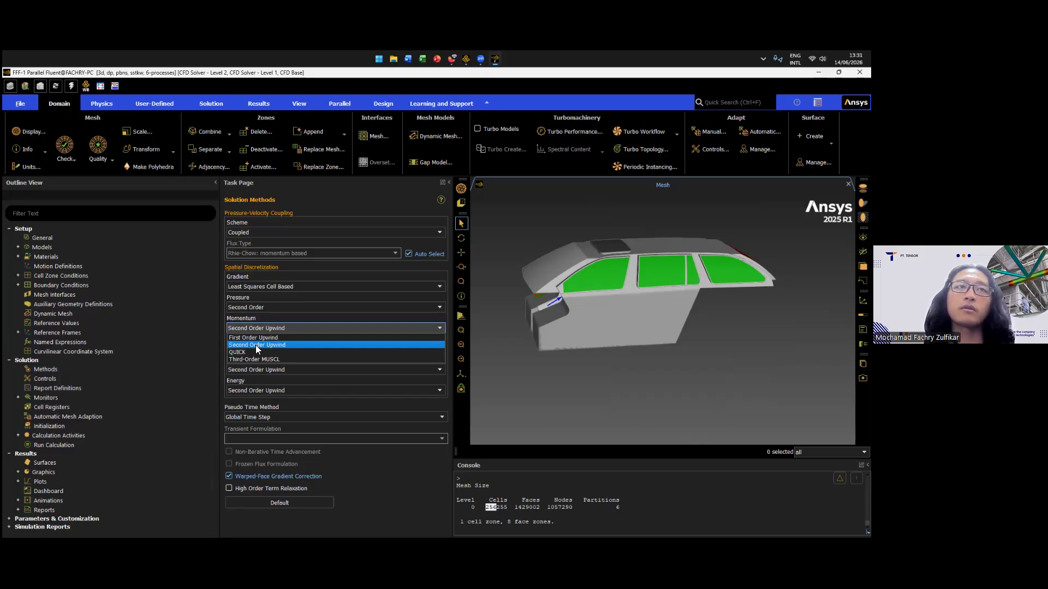
pyautogui.click(255, 345)
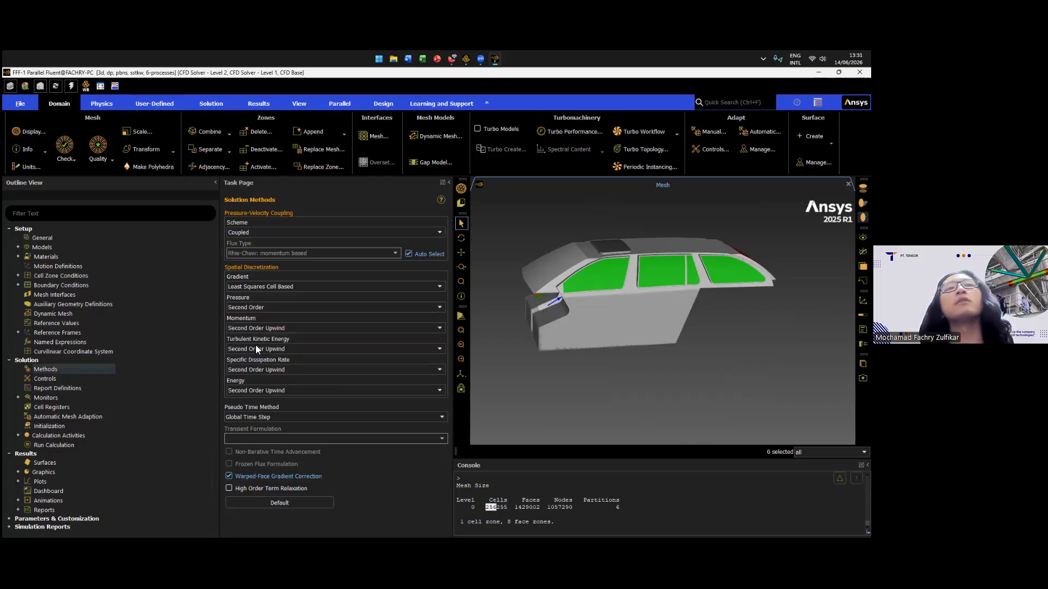
pyautogui.click(262, 349)
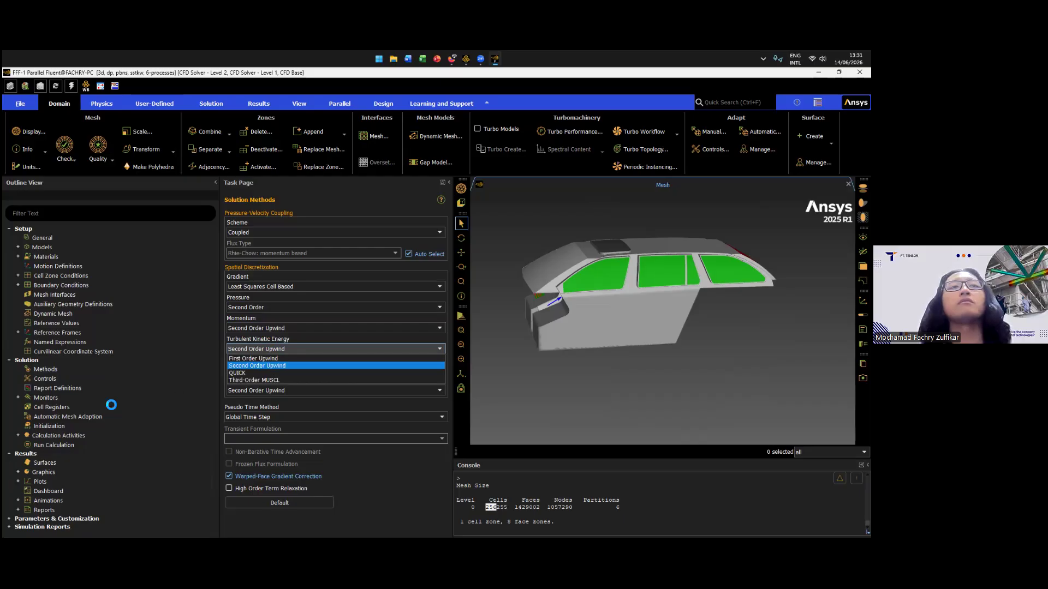
pyautogui.click(82, 385)
pyautogui.click(262, 370)
pyautogui.click(81, 371)
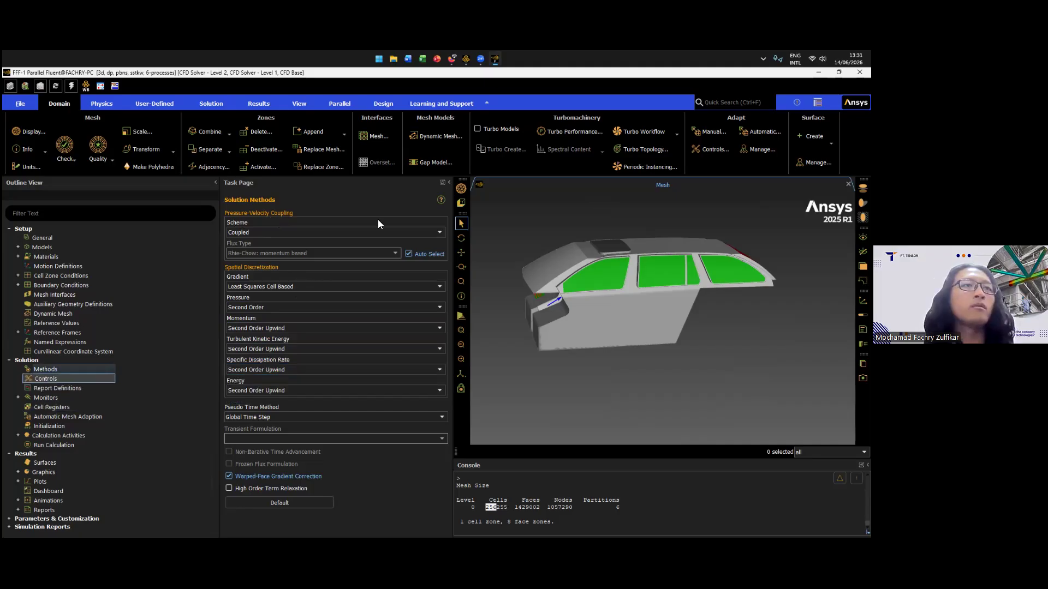
pyautogui.click(80, 379)
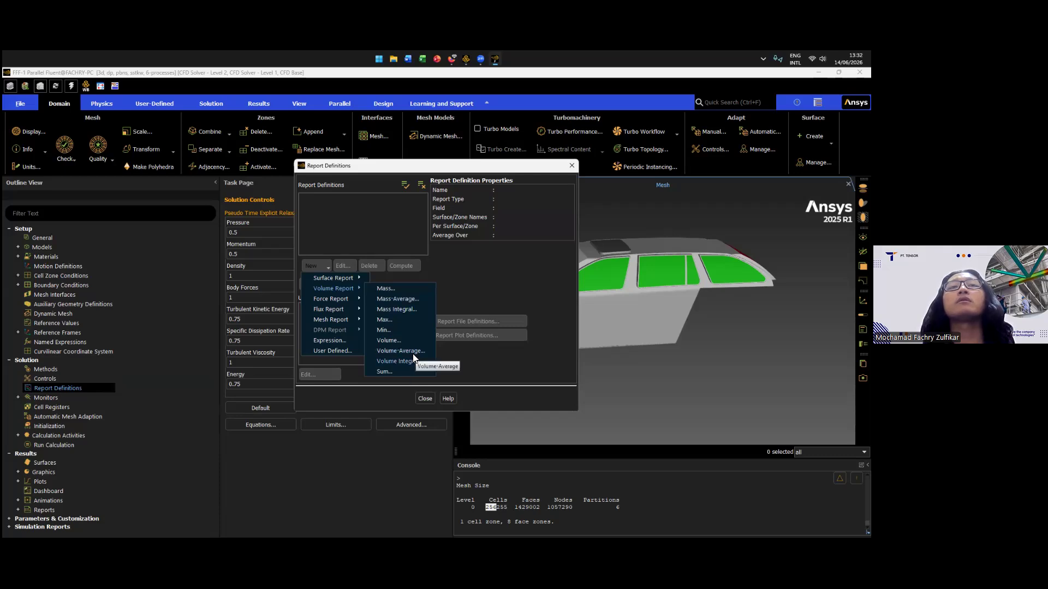
# - Create a volume-average report definition named temp-avg for static temperature on cell zone volume1, with report file and plot
pyautogui.click(414, 354)
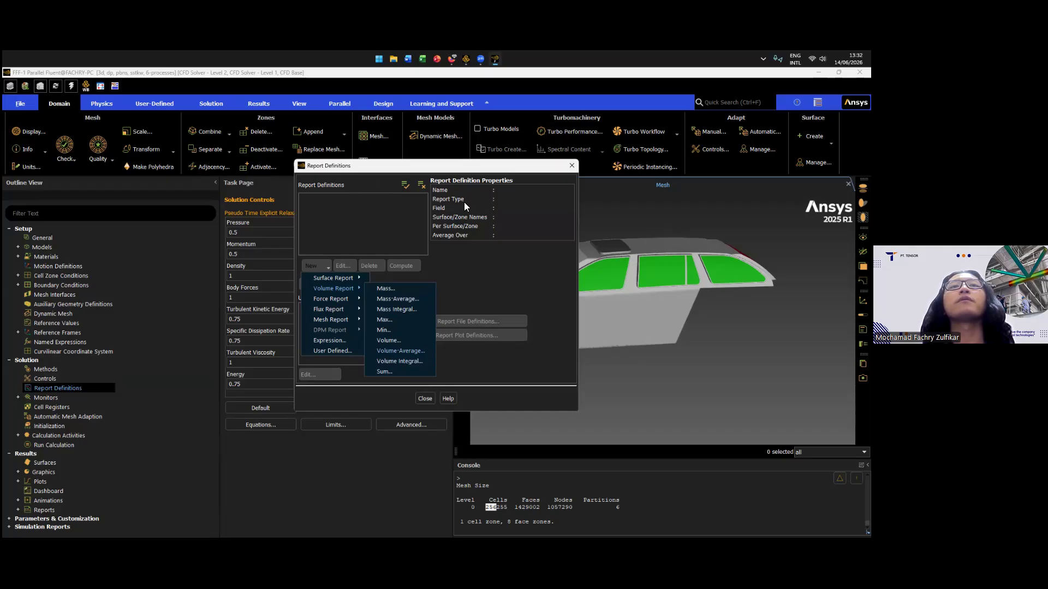
pyautogui.moveTo(331, 166); pyautogui.dragTo(255, 171)
pyautogui.press('Down')
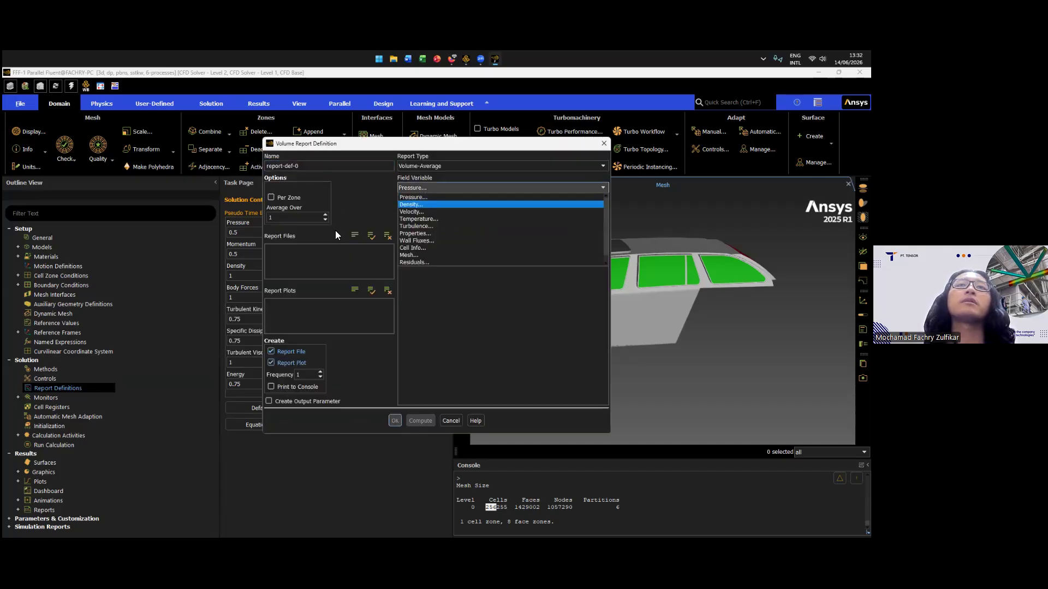
pyautogui.press('Down')
pyautogui.press('Down')
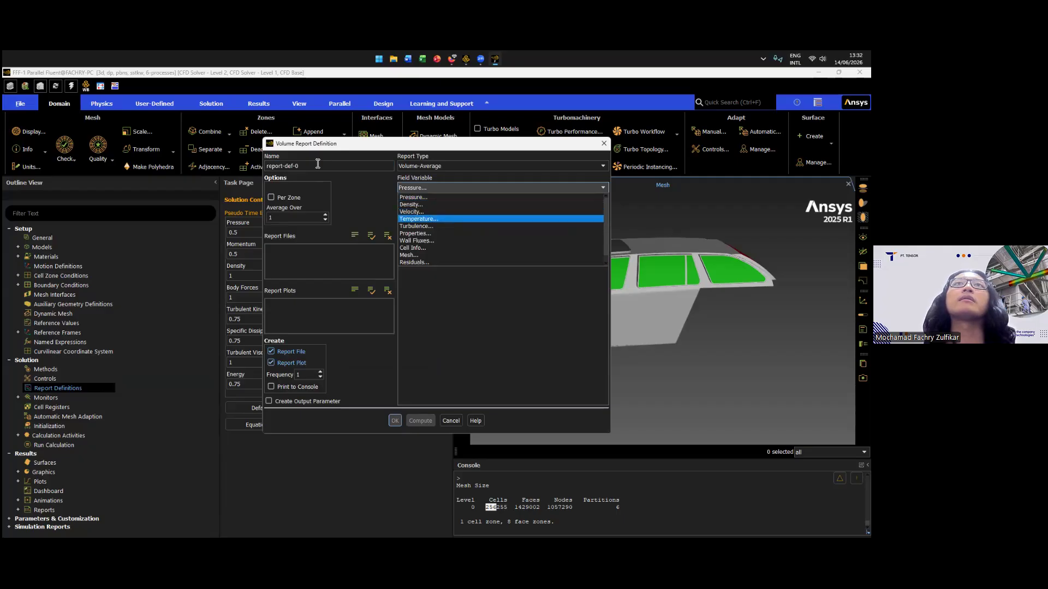
pyautogui.press('Return')
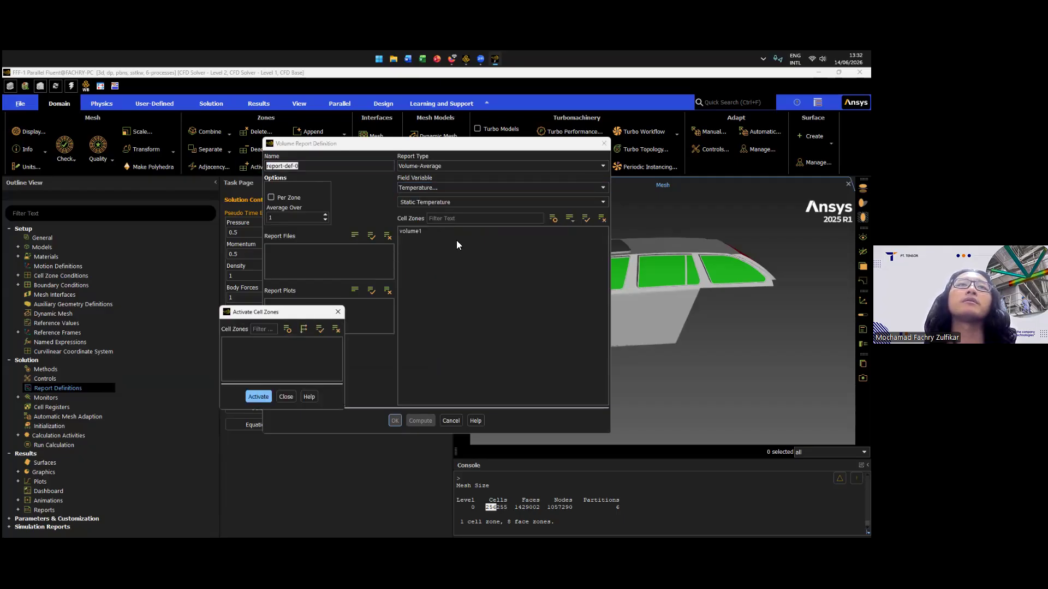
pyautogui.click(400, 421)
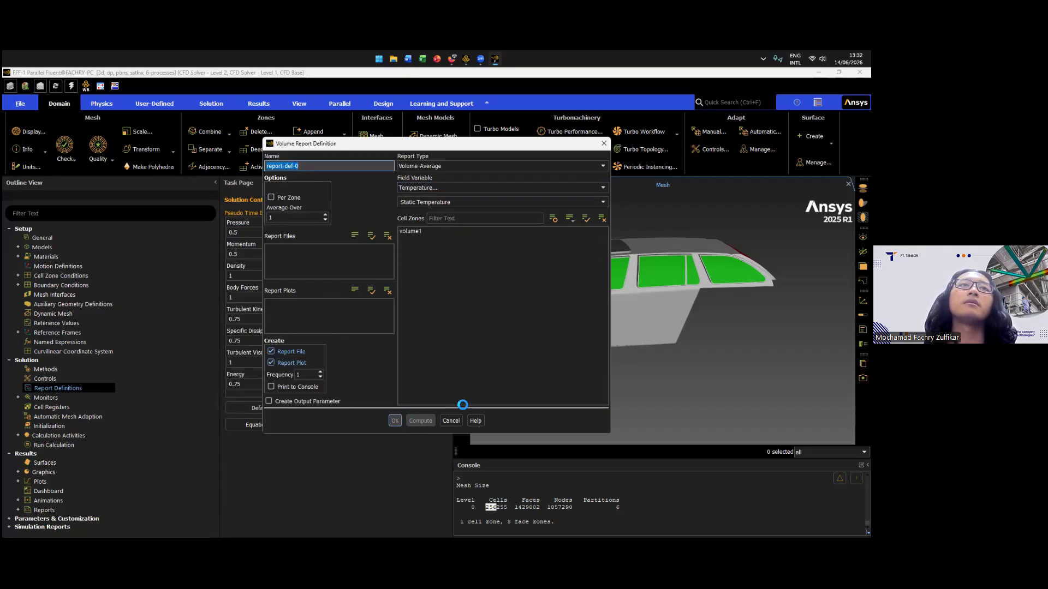
pyautogui.write('temp-avg')
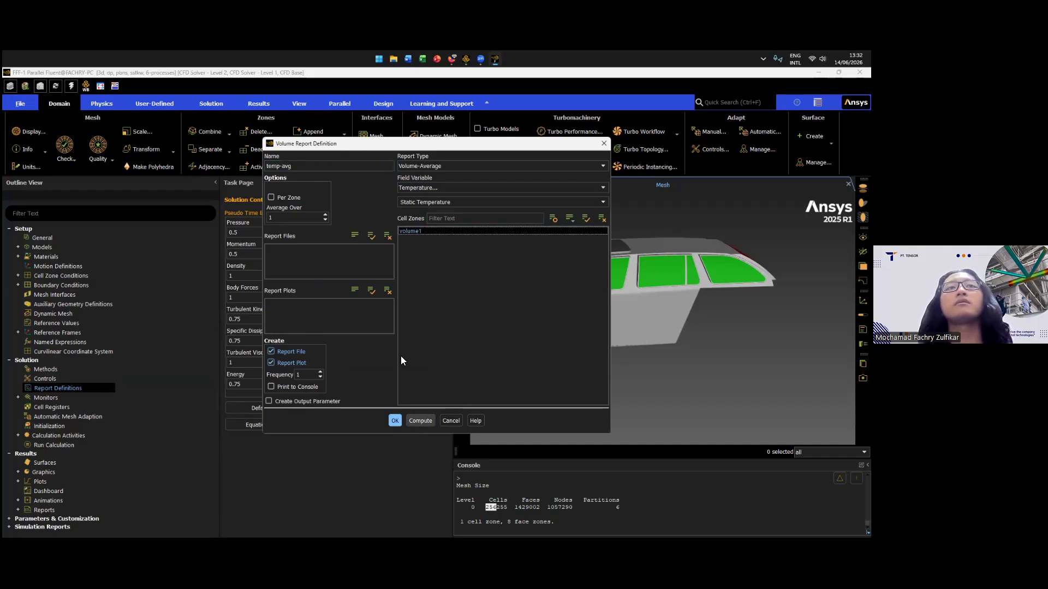
pyautogui.press('Return')
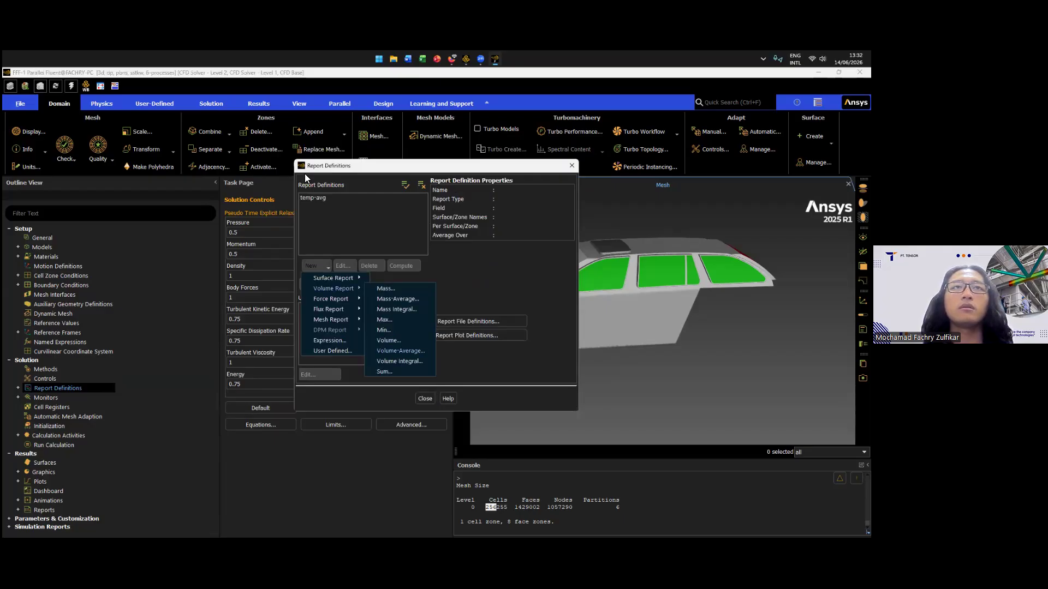
# - Create a volume-average report definition named press-avg for static pressure on cell zone volume1, with report file and plot
pyautogui.click(400, 351)
pyautogui.click(502, 188)
pyautogui.click(502, 187)
pyautogui.click(502, 188)
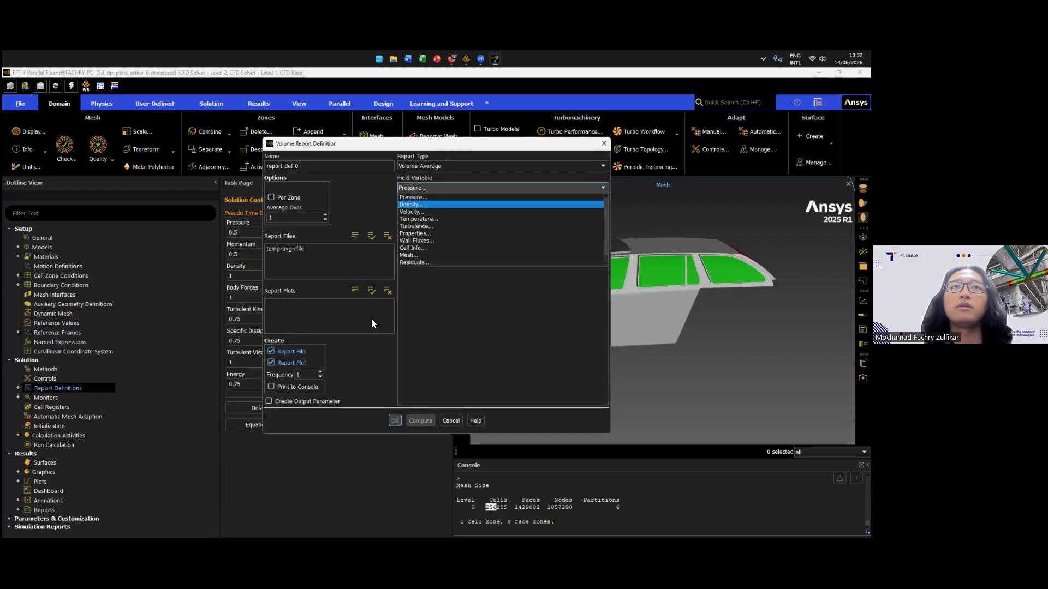
pyautogui.click(437, 198)
pyautogui.moveTo(304, 166); pyautogui.dragTo(269, 166)
pyautogui.click(399, 421)
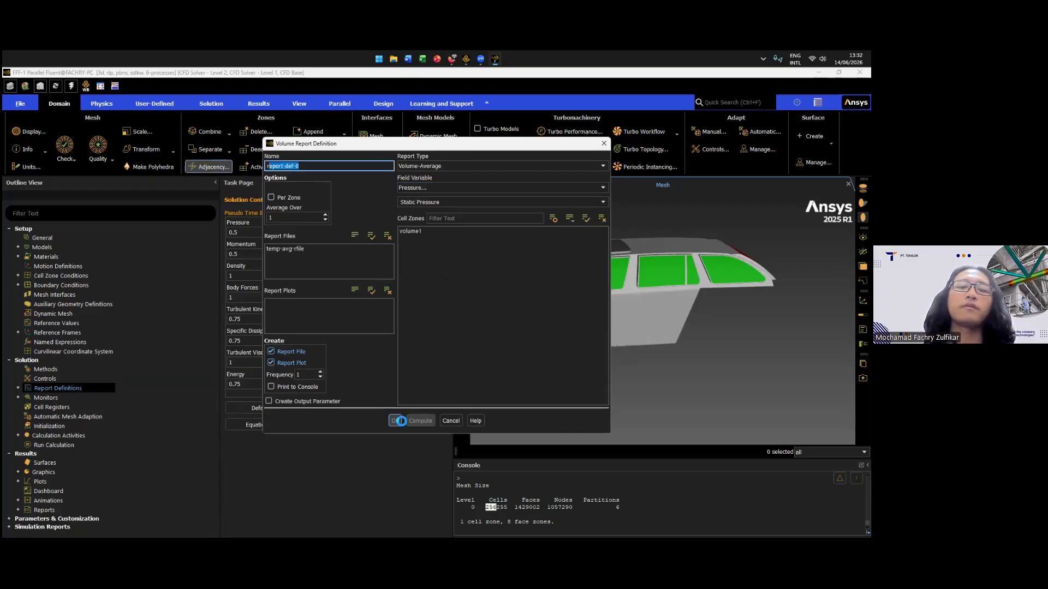
pyautogui.write('press')
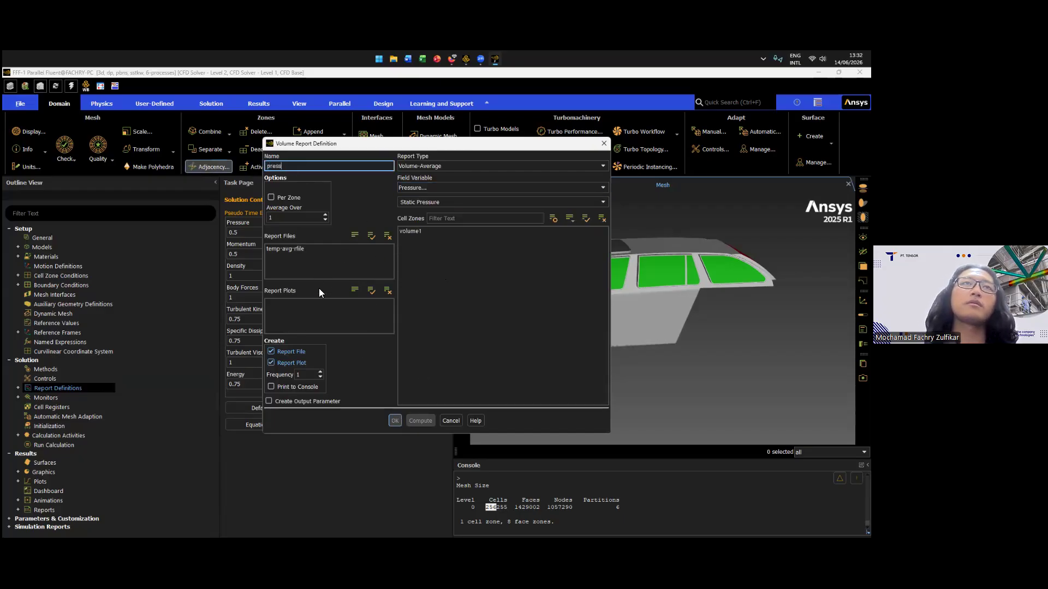
pyautogui.write('-avg')
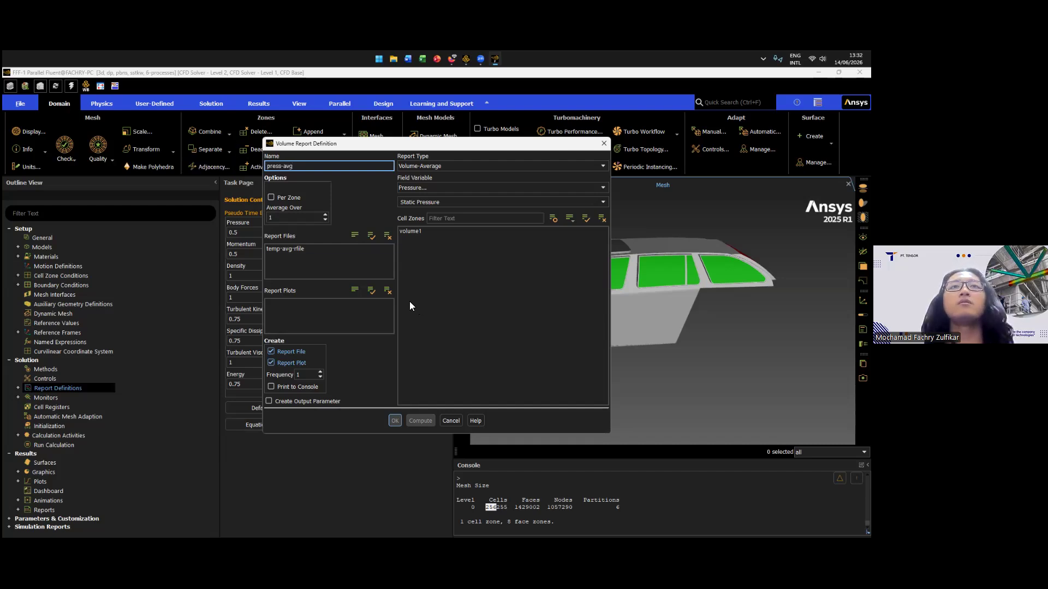
pyautogui.click(441, 337)
pyautogui.press('Return')
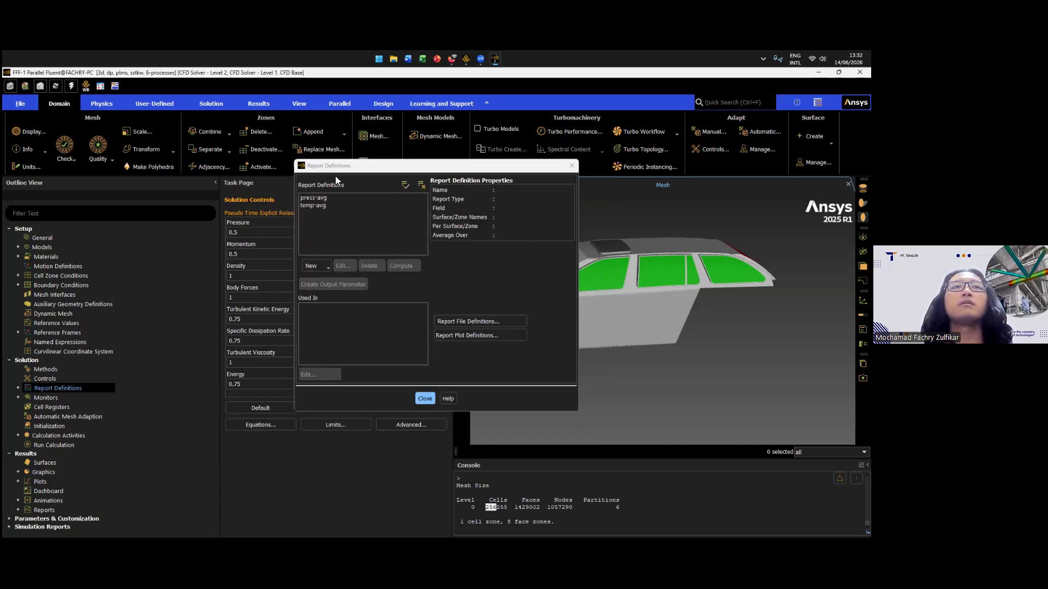
# - Create a volume-average report definition named velo-avg for velocity magnitude on cell zone volume1, with report file and plot
pyautogui.click(317, 266)
pyautogui.moveTo(333, 289)
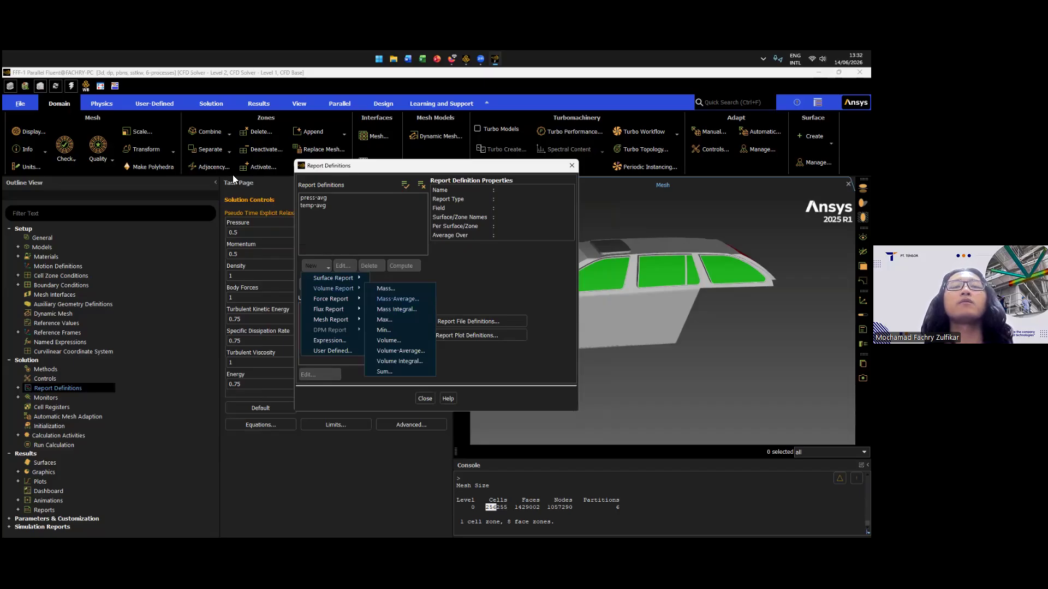
pyautogui.click(400, 351)
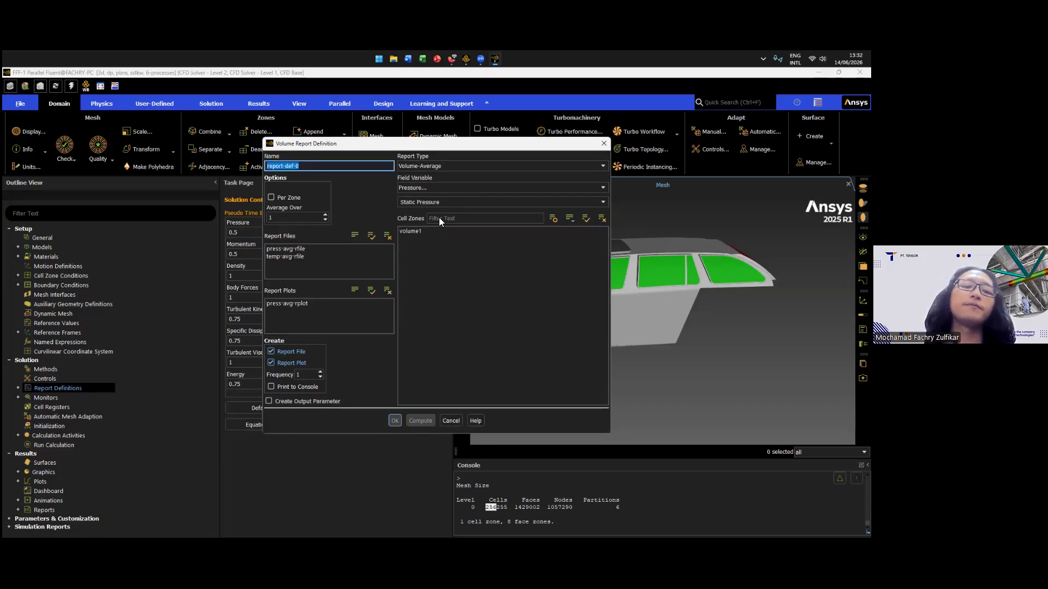
pyautogui.write('velo-avg')
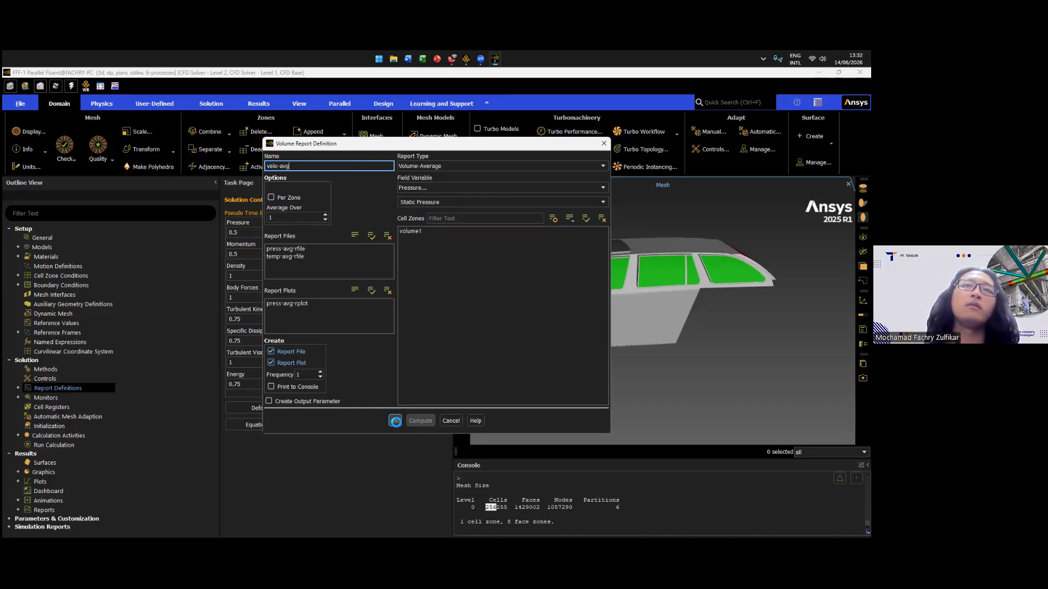
pyautogui.click(487, 187)
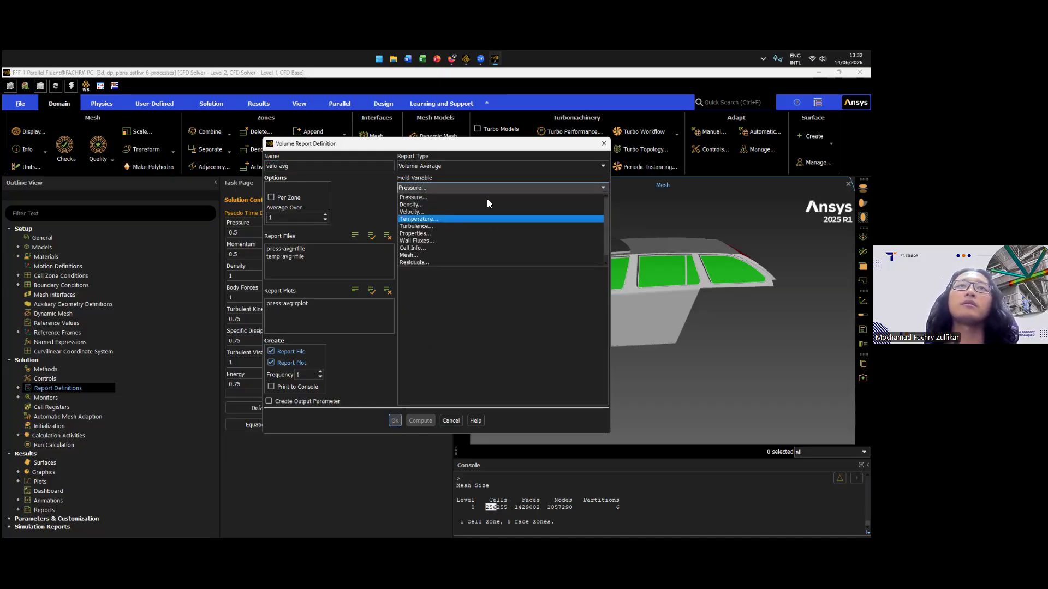
pyautogui.click(521, 210)
pyautogui.click(512, 231)
pyautogui.click(395, 420)
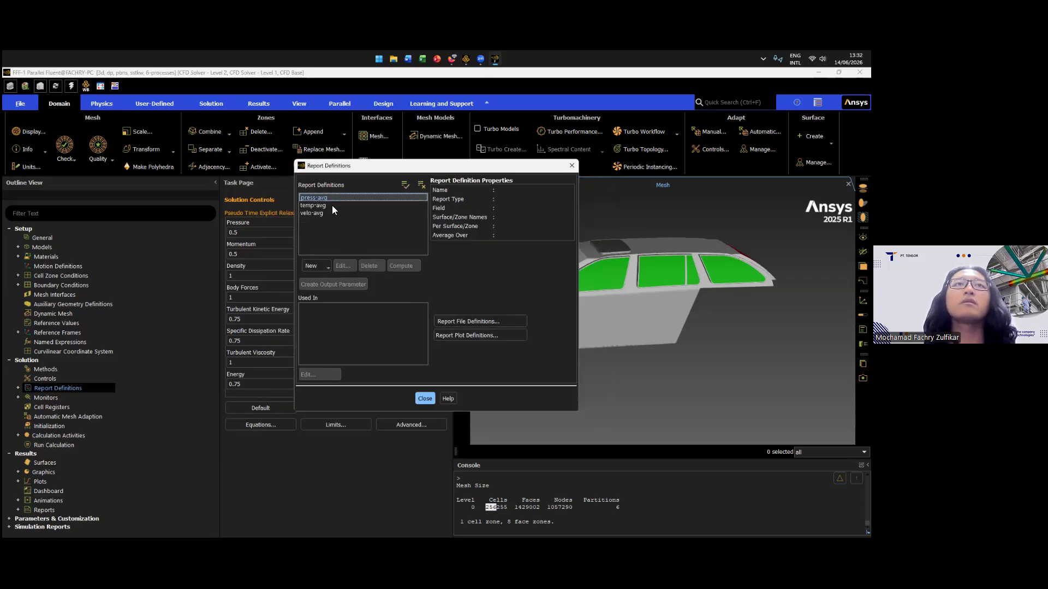
# - Examine the properties of the temp-avg, press-avg and velo-avg report definitions and the convergence criteria of the residual monitors
pyautogui.click(377, 205)
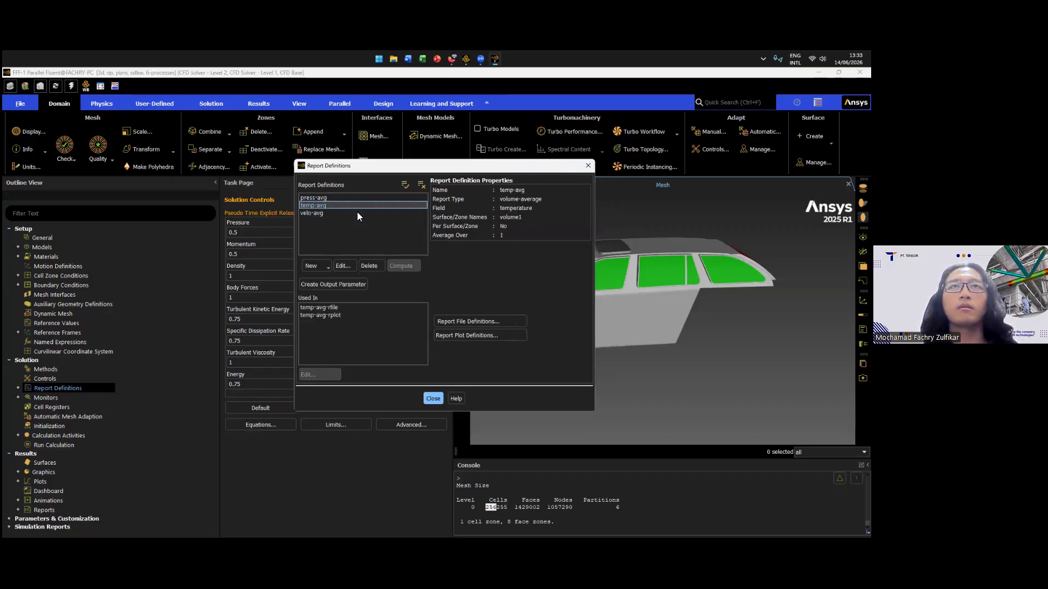
pyautogui.press('Up')
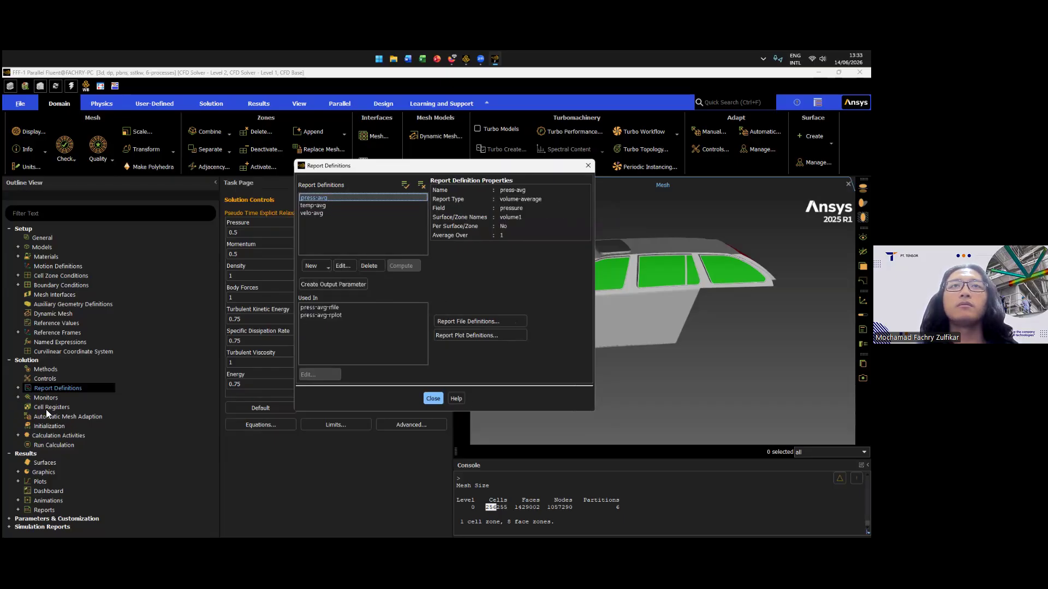
pyautogui.press('Down')
pyautogui.press('Down')
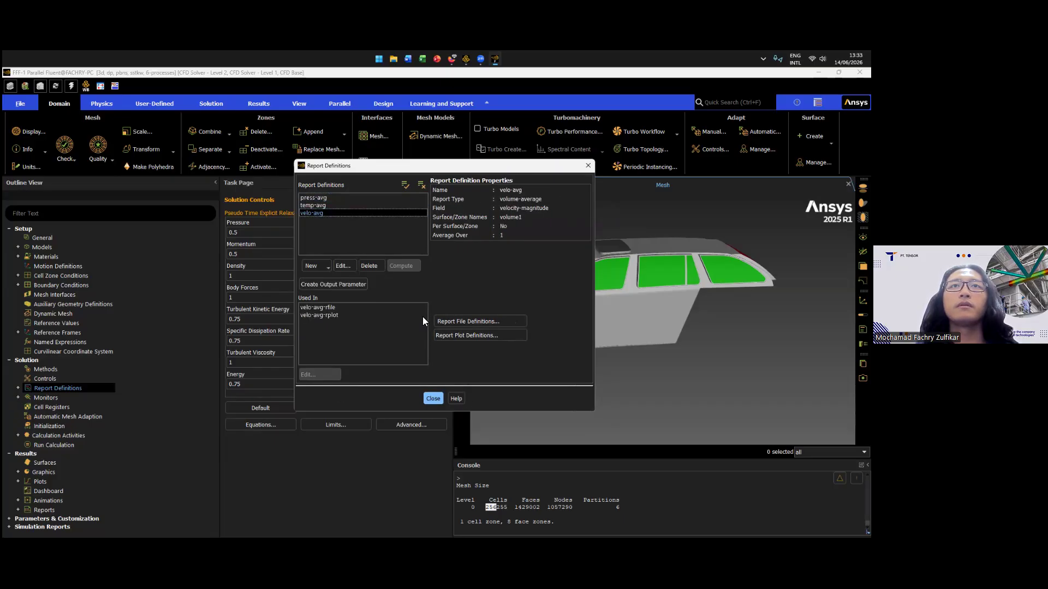
pyautogui.press('Return')
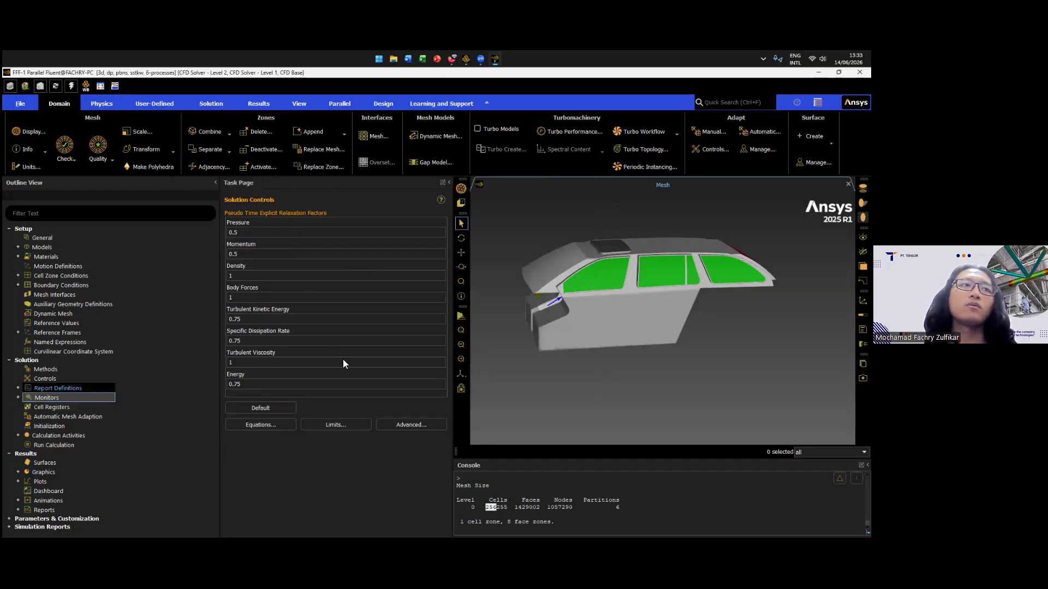
pyautogui.press('Right')
pyautogui.press('Down')
pyautogui.press('Return')
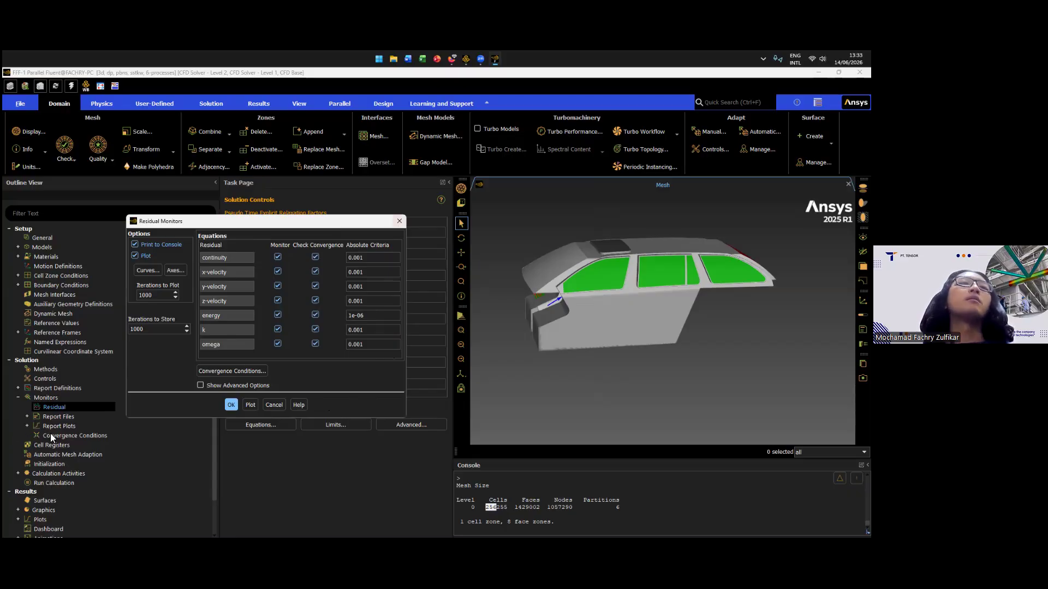
pyautogui.click(274, 405)
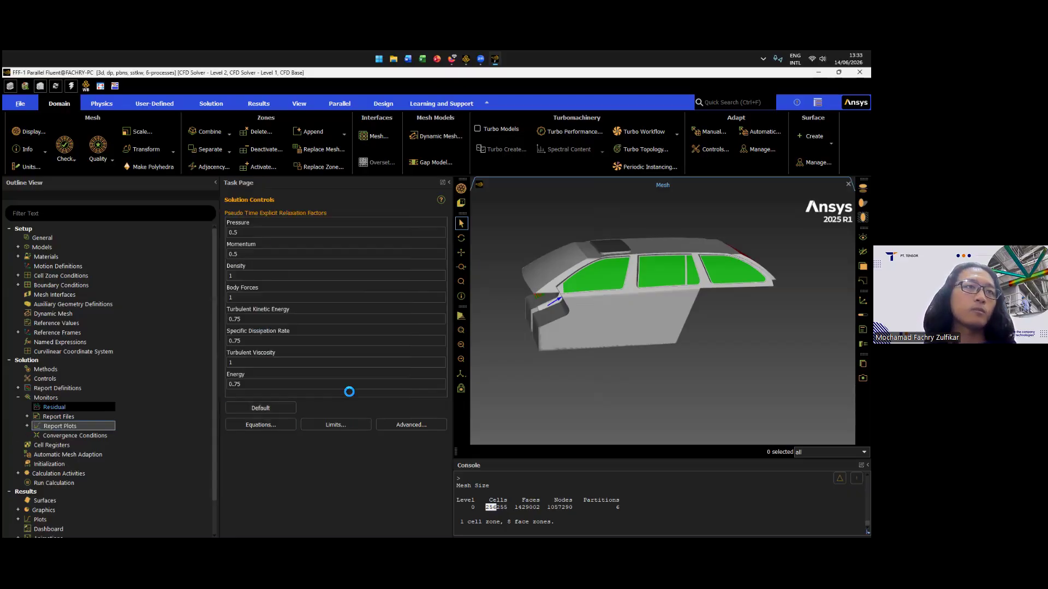
# - Initialize the solution with the Hybrid Initialization method
pyautogui.scroll(-2, 54, 438)
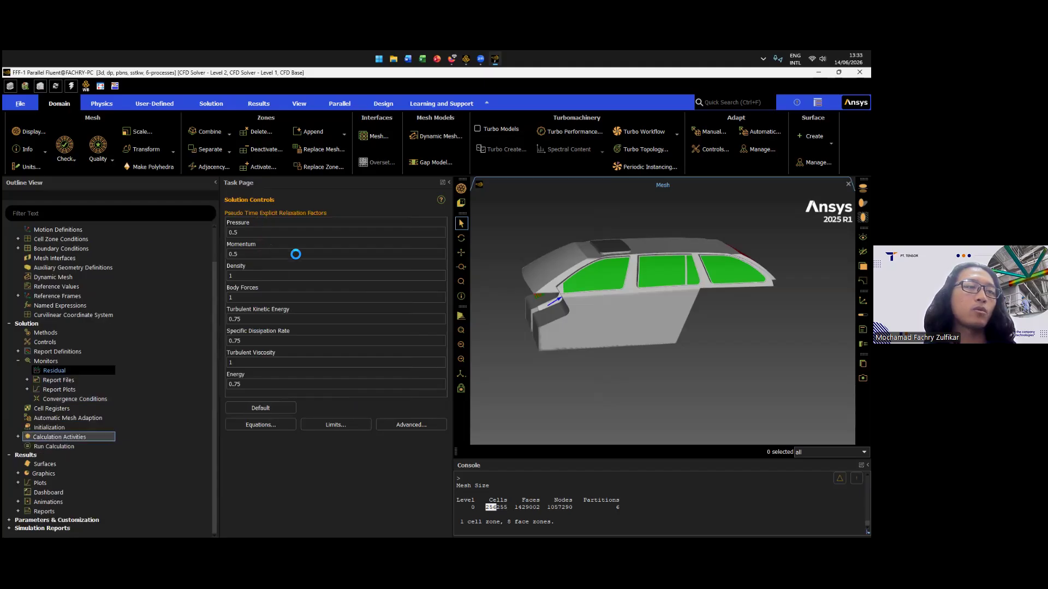
pyautogui.click(49, 427)
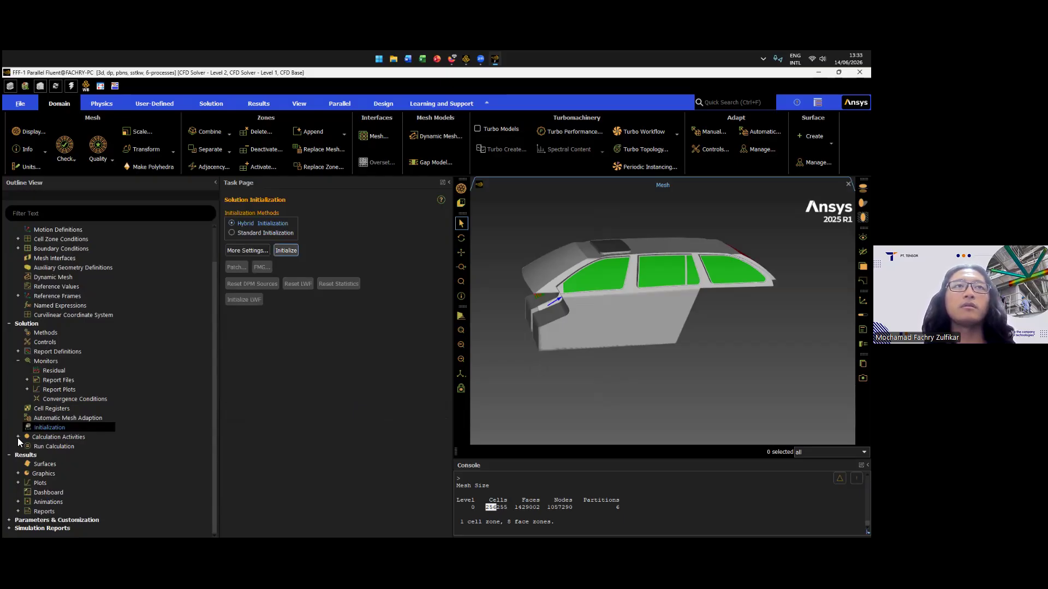
pyautogui.click(286, 250)
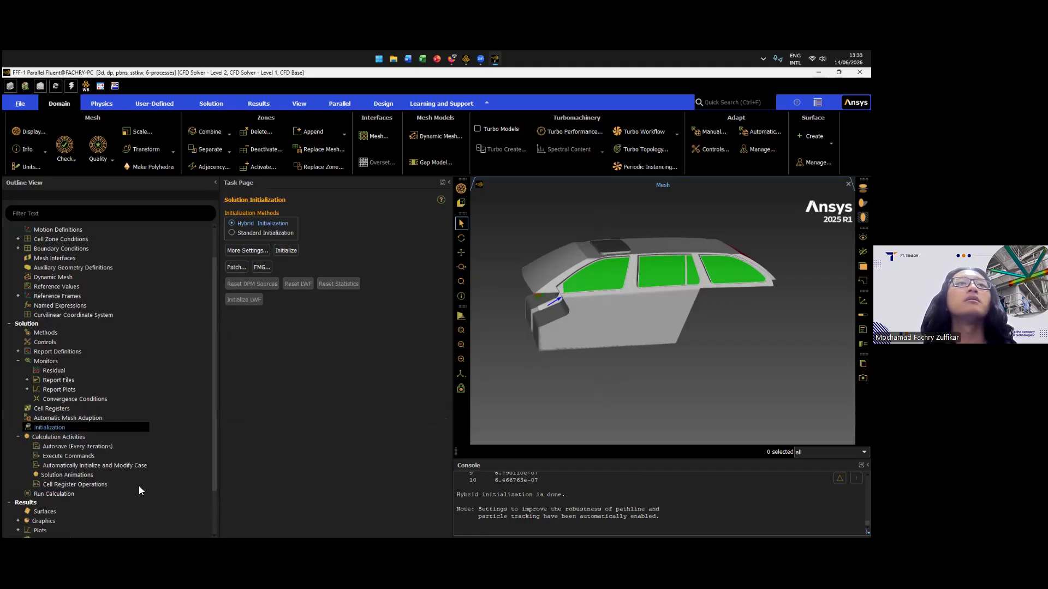
# - Create a plane surface in the results using the XY Plane method at Z = 0 m
pyautogui.scroll(-2, 139, 484)
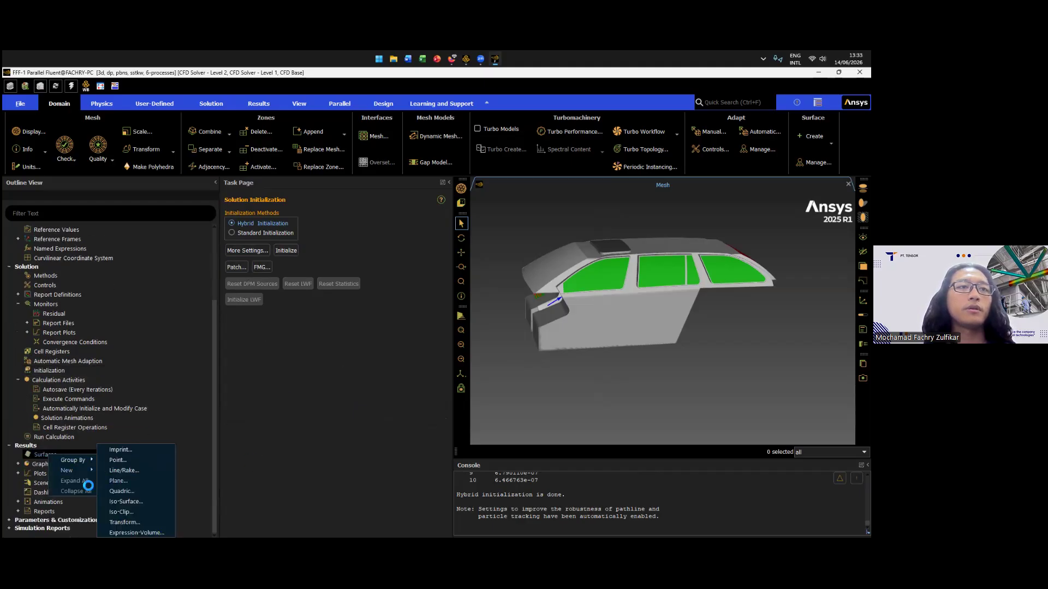
pyautogui.click(118, 480)
pyautogui.click(280, 359)
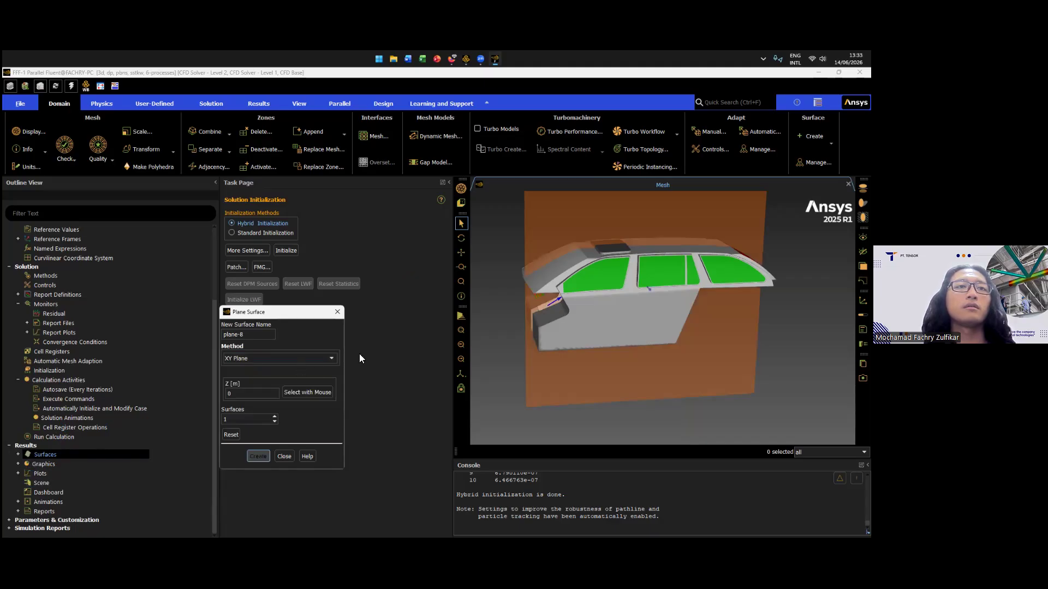
pyautogui.click(286, 456)
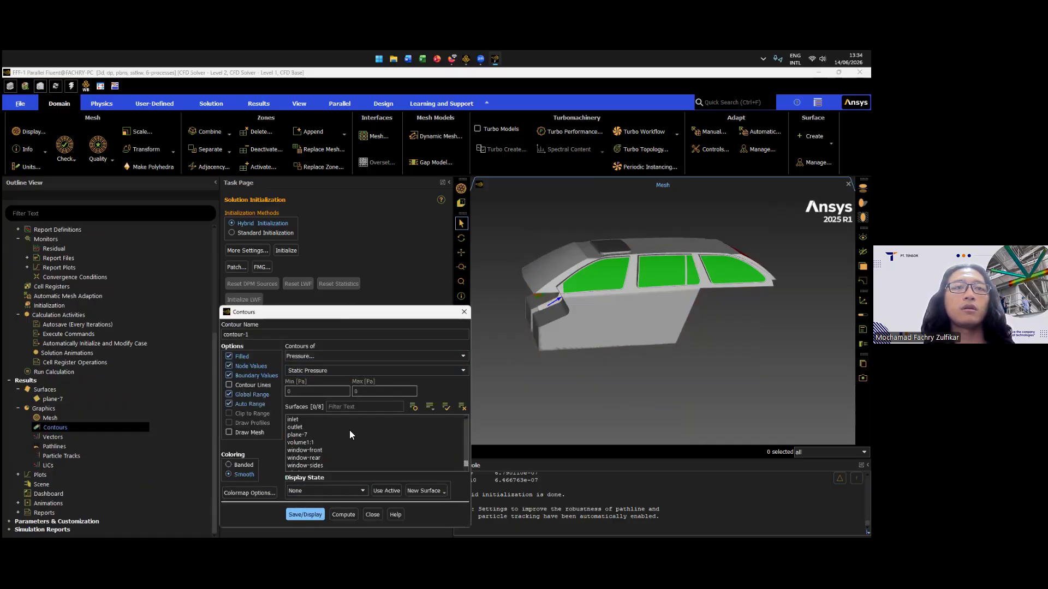
# - Create filled contour-1 on plane-7, displaying static pressure and velocity magnitude, and inspect the velocity near the inlet
pyautogui.click(324, 434)
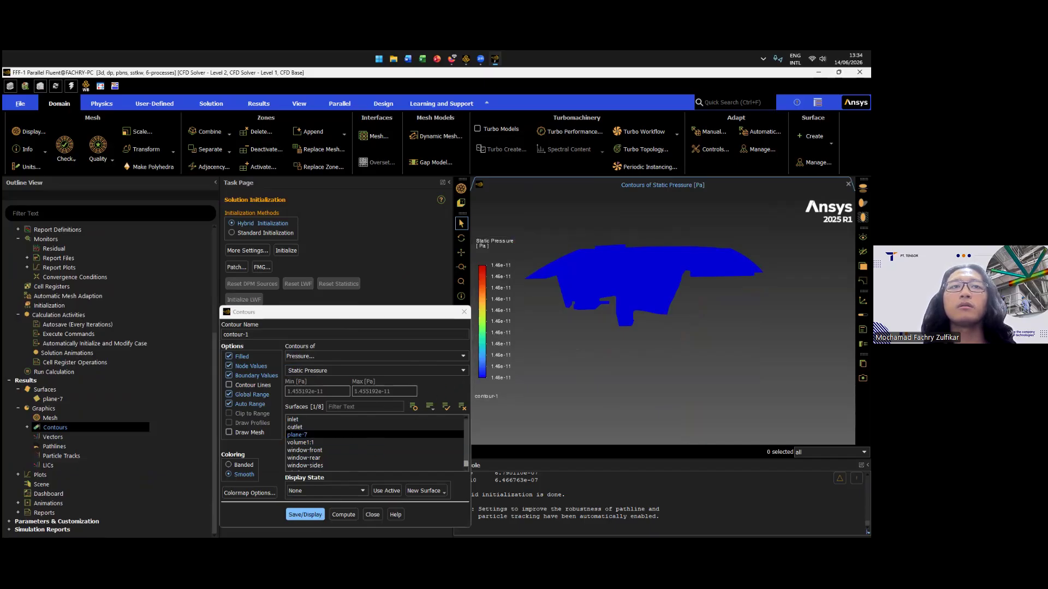
pyautogui.click(305, 515)
pyautogui.click(404, 357)
pyautogui.press('Down')
pyautogui.press('Down')
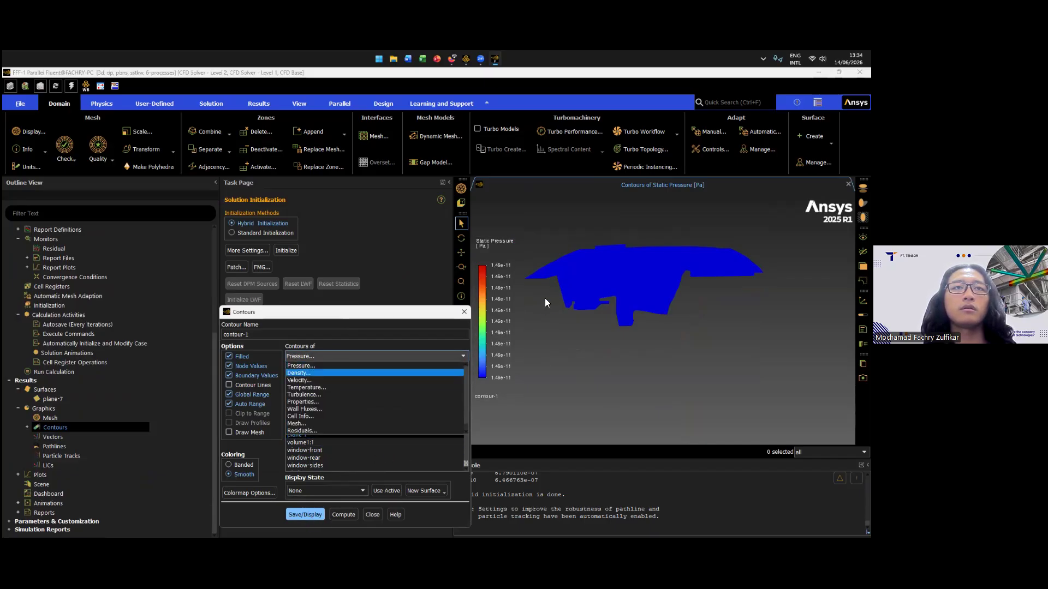
pyautogui.press('Return')
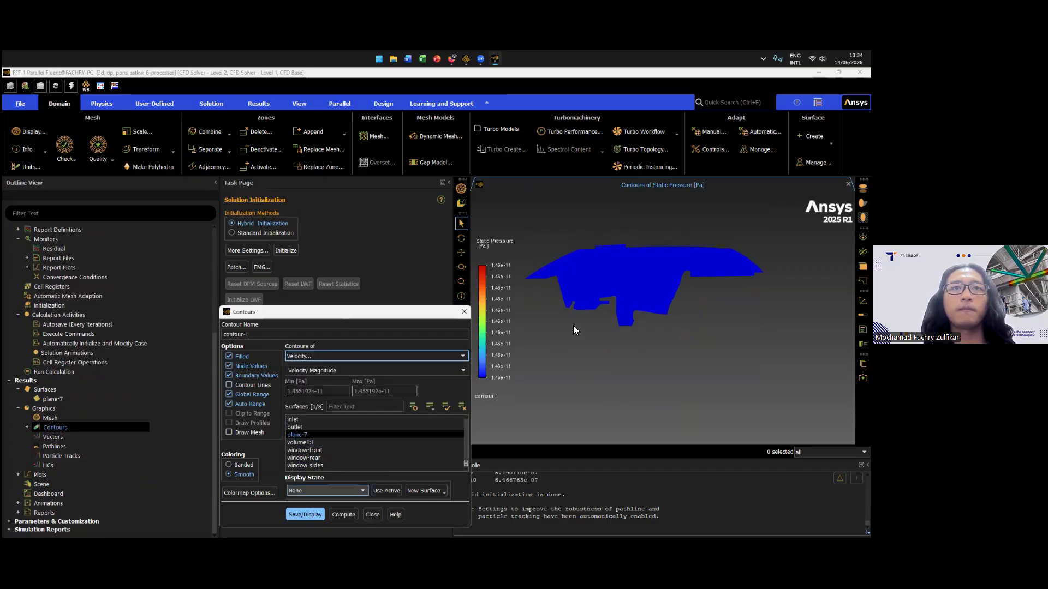
pyautogui.scroll(10, 582, 356)
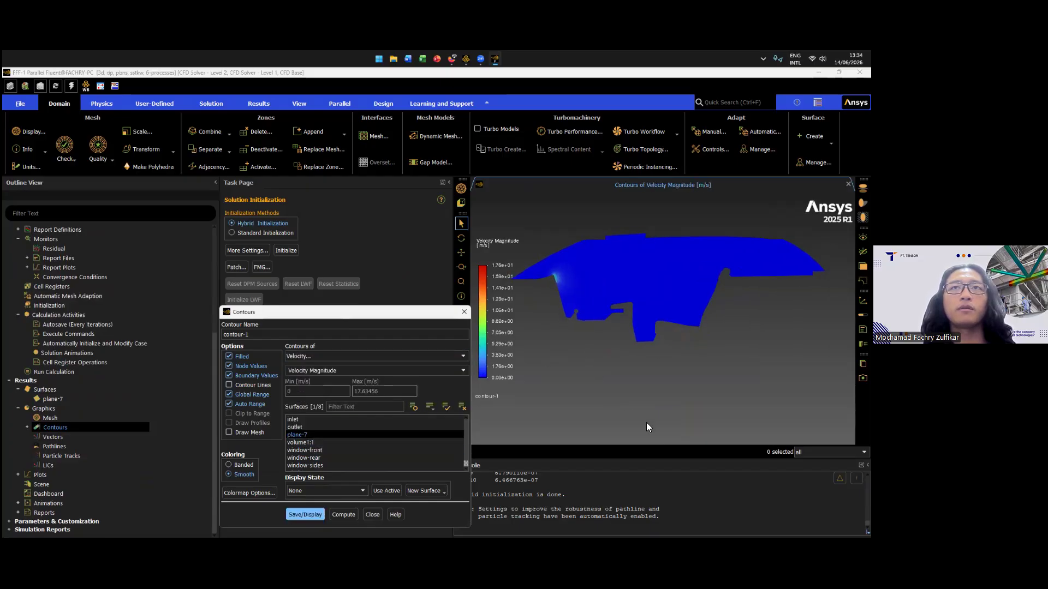
pyautogui.moveTo(596, 359); pyautogui.dragTo(438, 413, button='middle')
pyautogui.moveTo(438, 413); pyautogui.dragTo(431, 399)
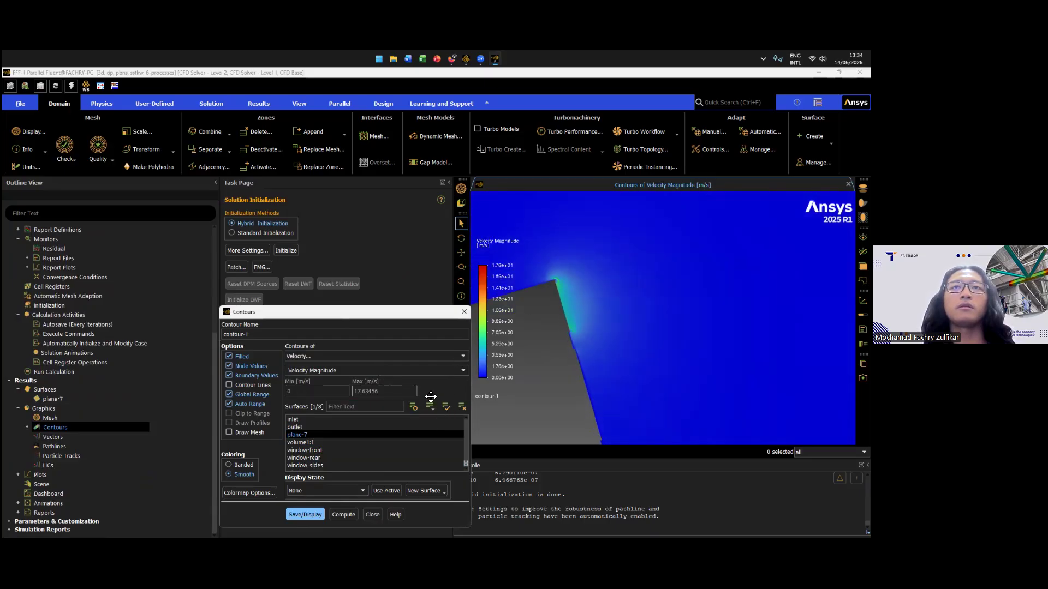
pyautogui.scroll(-10, 459, 371)
pyautogui.click(312, 513)
# - Change contour-1 to static temperature on plane-7 and display it
pyautogui.click(383, 371)
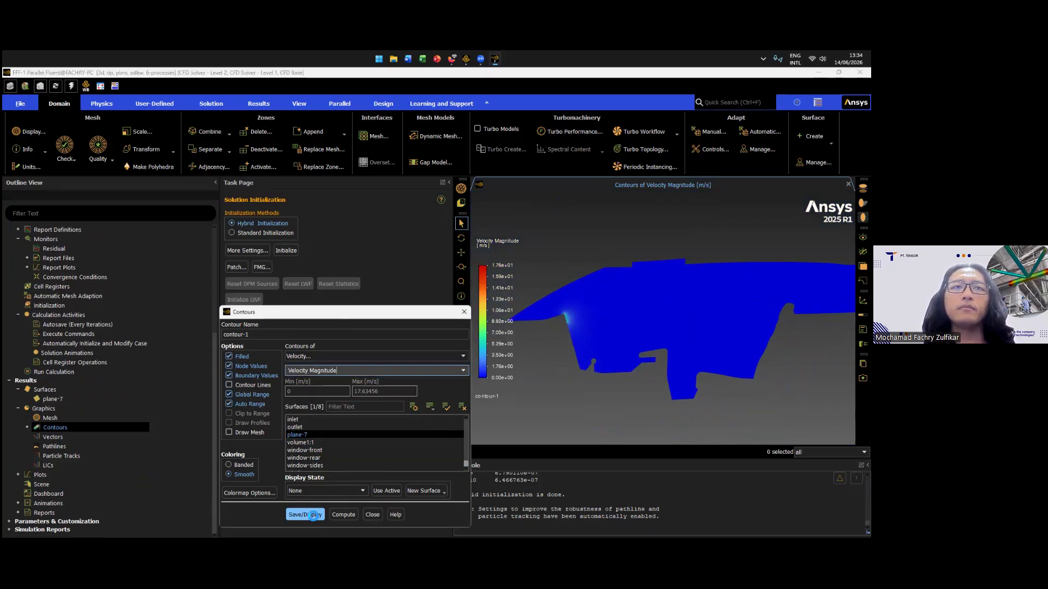
pyautogui.click(529, 377)
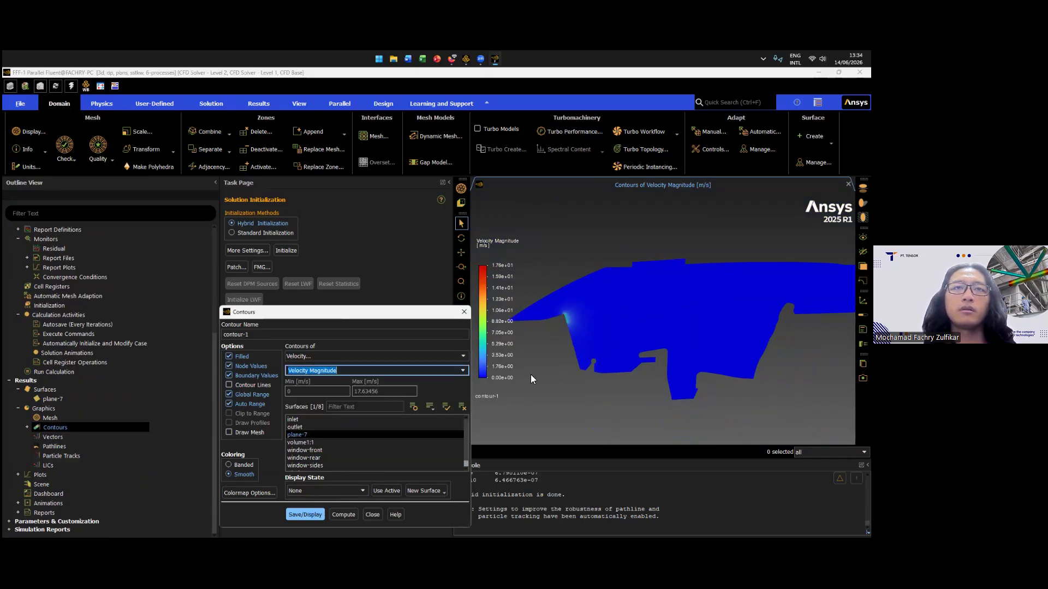
pyautogui.click(376, 356)
pyautogui.click(459, 395)
pyautogui.click(452, 357)
pyautogui.click(409, 387)
pyautogui.click(306, 514)
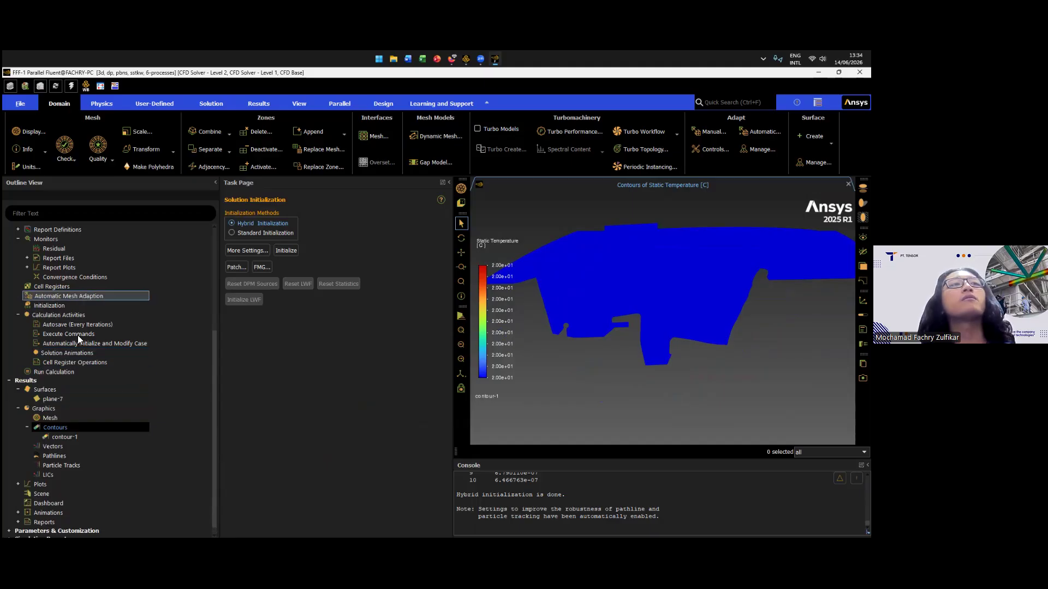
# - Patch the initial temperature of cell zone volume1 to 40 °C
pyautogui.click(66, 306)
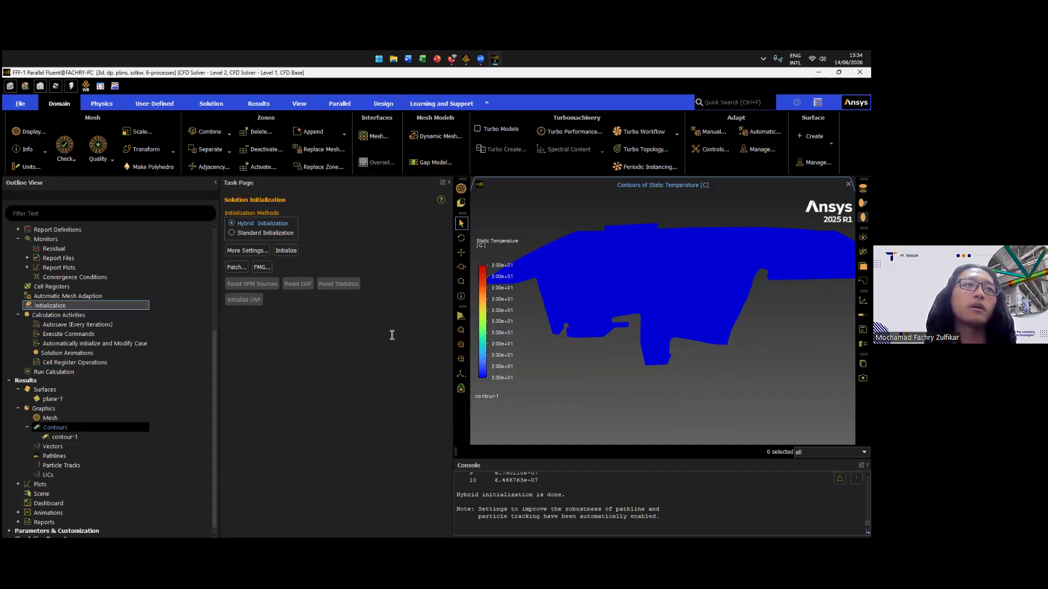
pyautogui.click(236, 267)
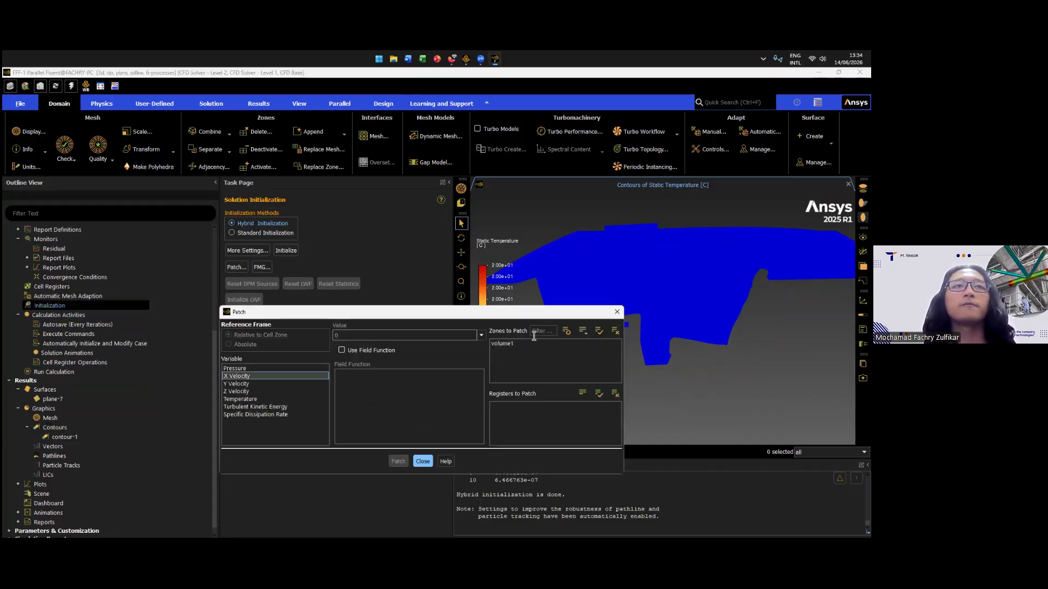
pyautogui.click(240, 399)
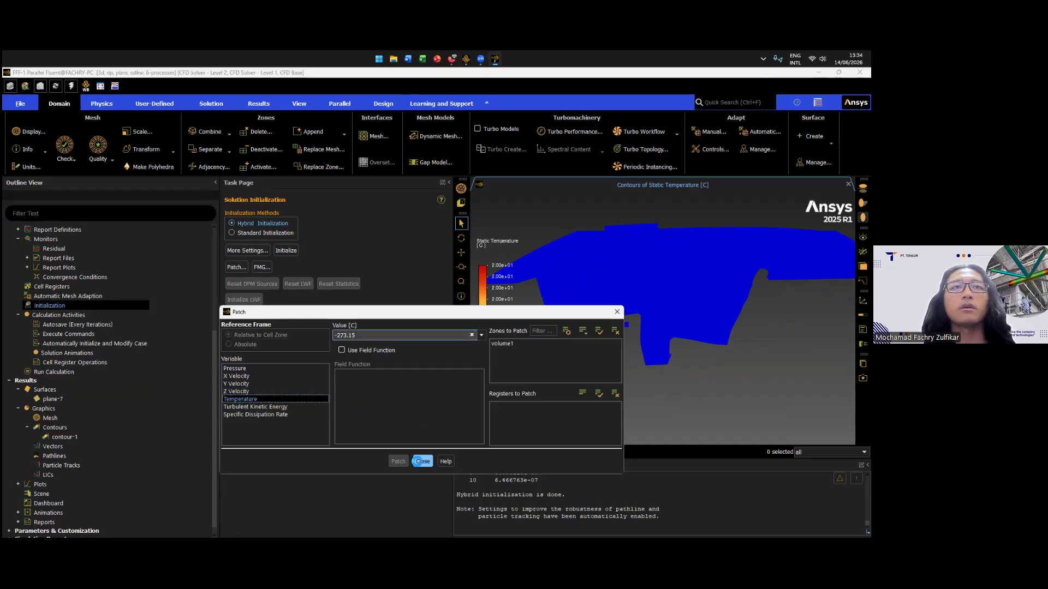
pyautogui.hotkey('ctrl', 'a')
pyautogui.write('40')
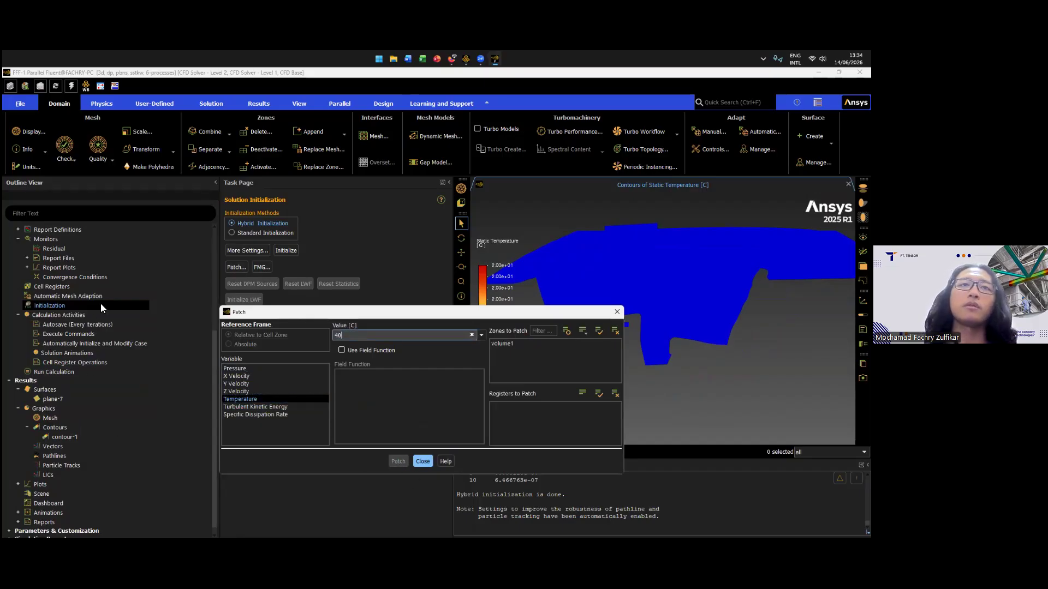
pyautogui.press('Return')
pyautogui.click(599, 331)
pyautogui.click(398, 461)
pyautogui.click(423, 461)
# - Redisplay the static temperature contour-1 on plane-7 to check the patched initial field
pyautogui.scroll(-1, 75, 437)
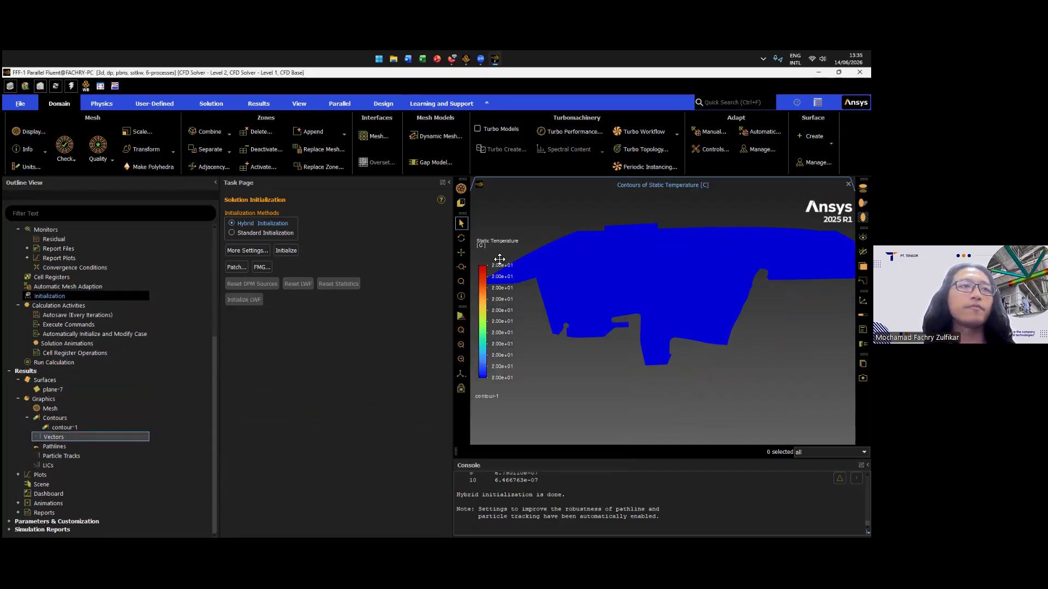
pyautogui.rightClick(75, 427)
pyautogui.click(94, 308)
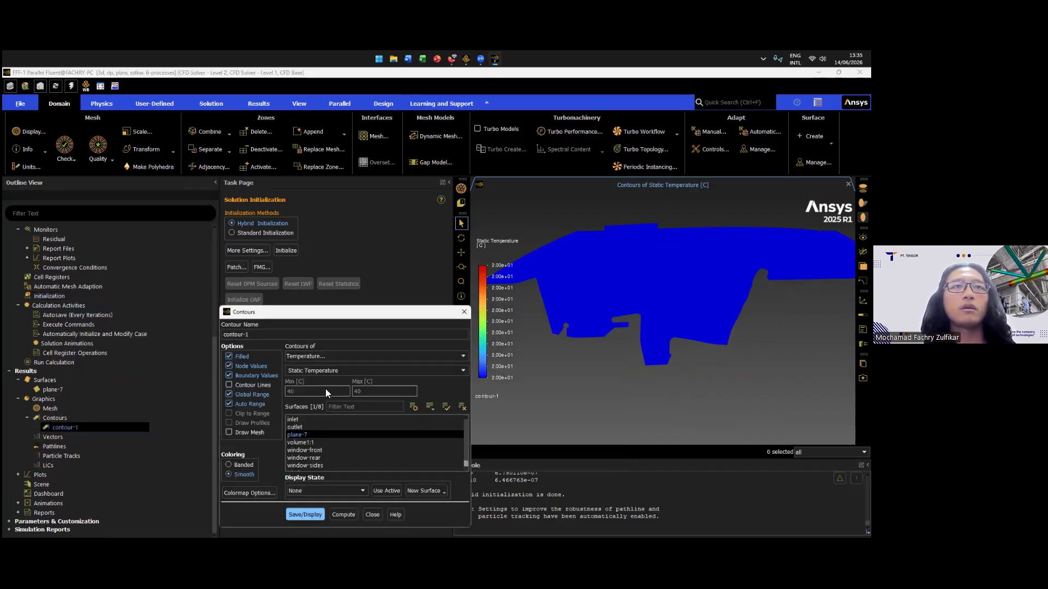
pyautogui.click(305, 515)
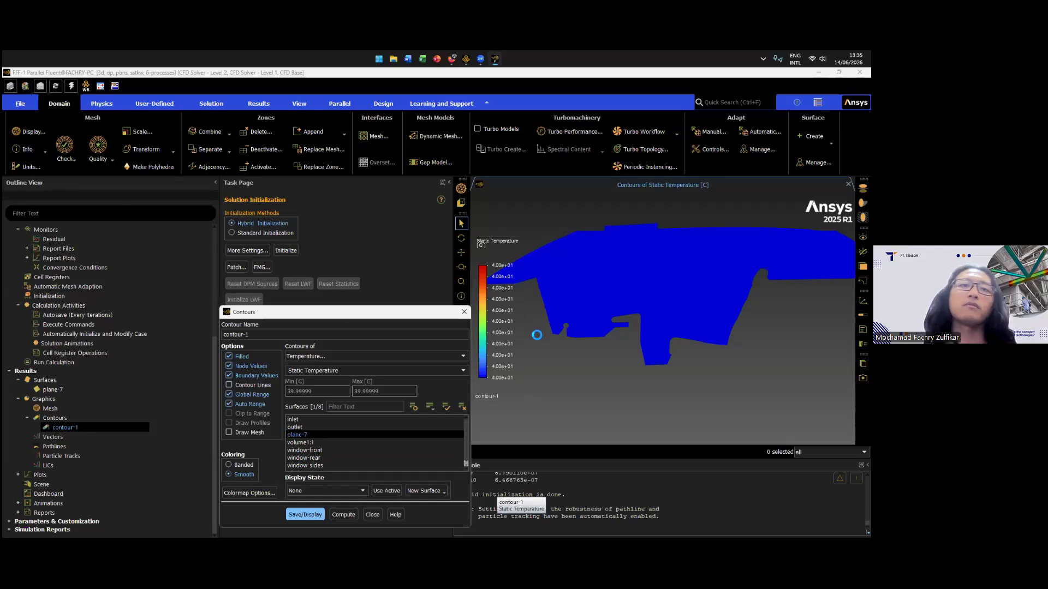
pyautogui.click(372, 515)
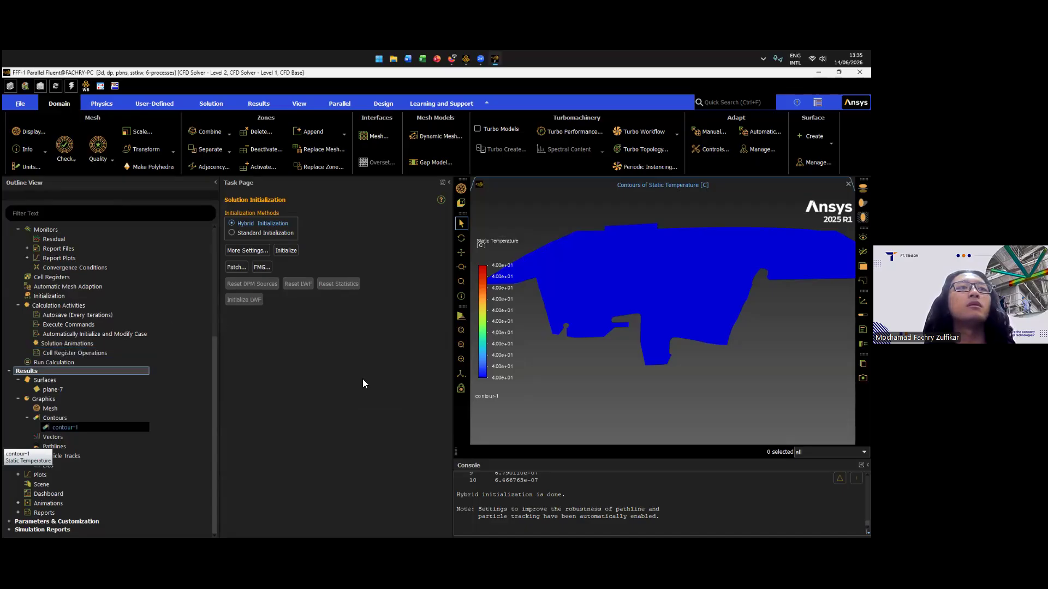
# - Run the calculation for 100 iterations and monitor the residuals and the average temperature, pressure and velocity plots
pyautogui.doubleClick(54, 362)
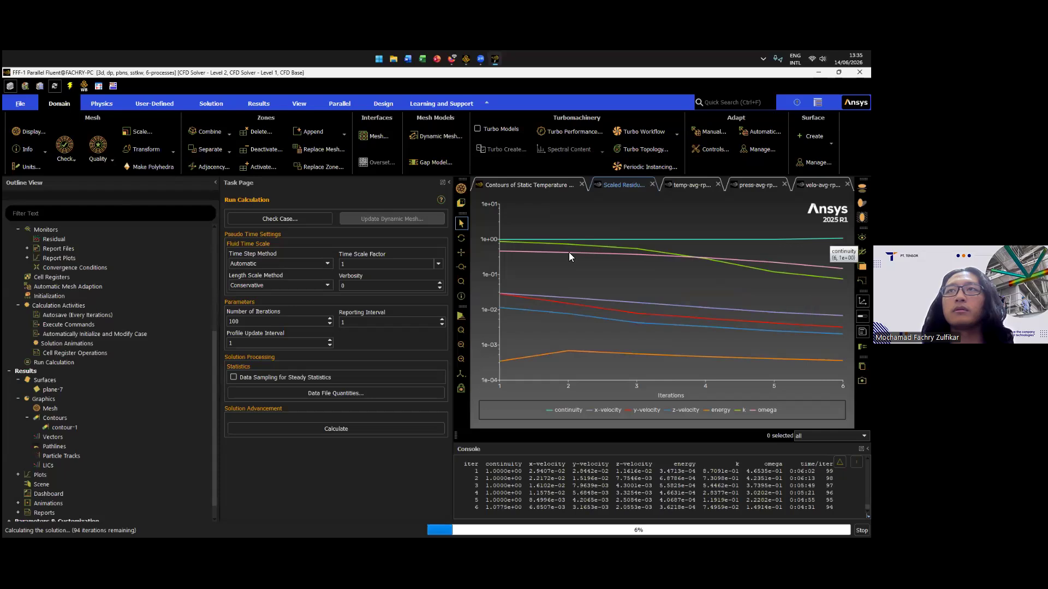
pyautogui.click(757, 185)
pyautogui.moveTo(784, 233)
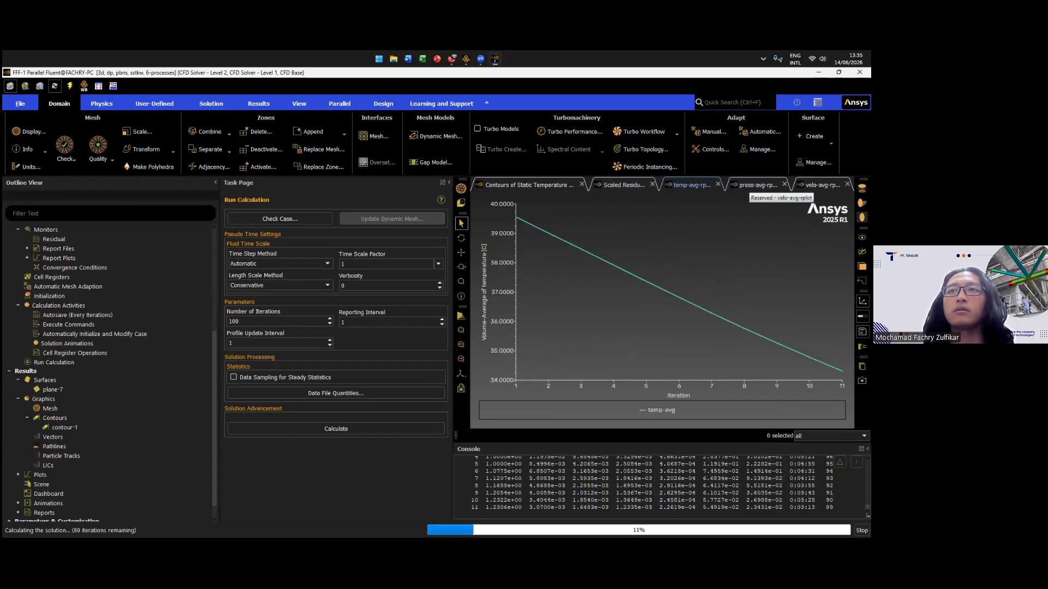
pyautogui.click(819, 185)
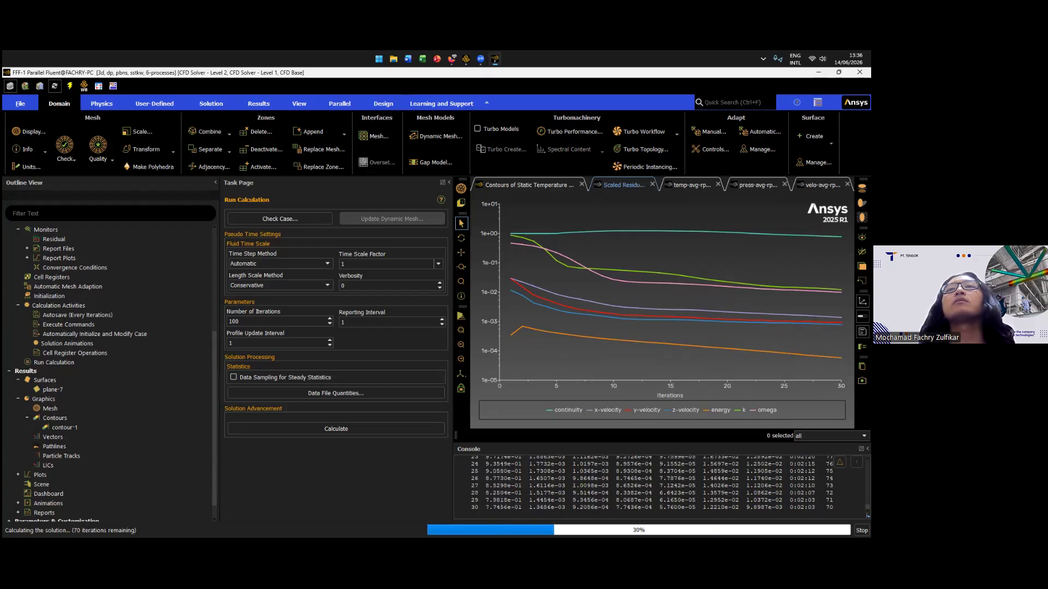
pyautogui.click(692, 185)
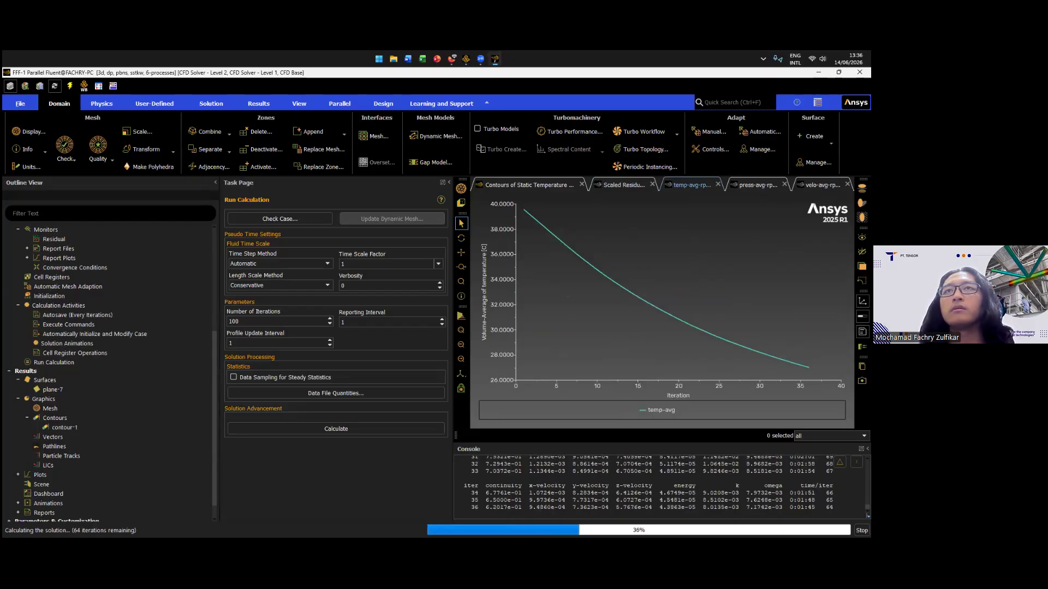
pyautogui.click(757, 185)
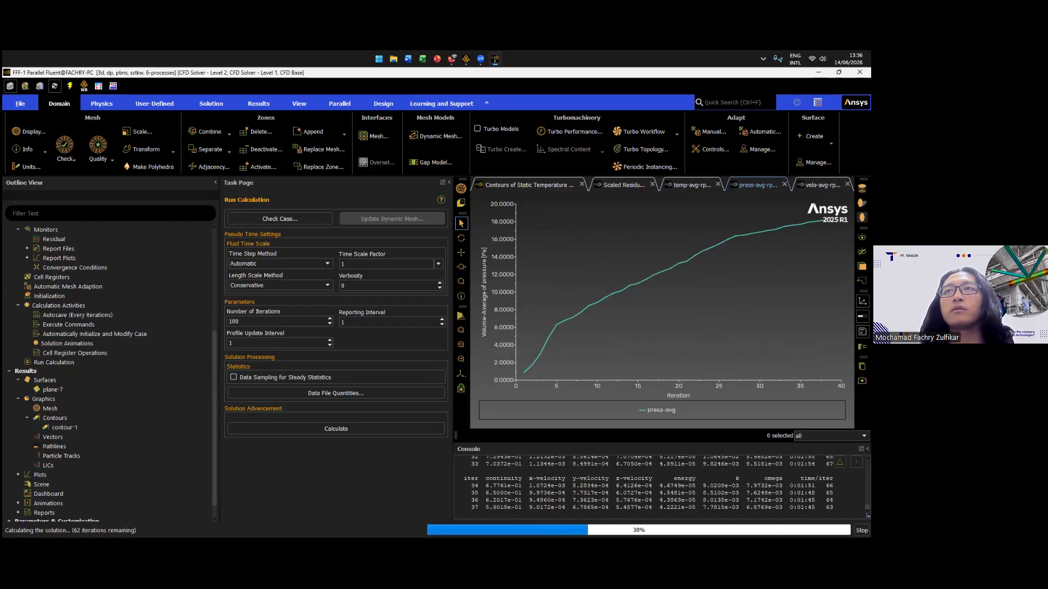
pyautogui.click(822, 185)
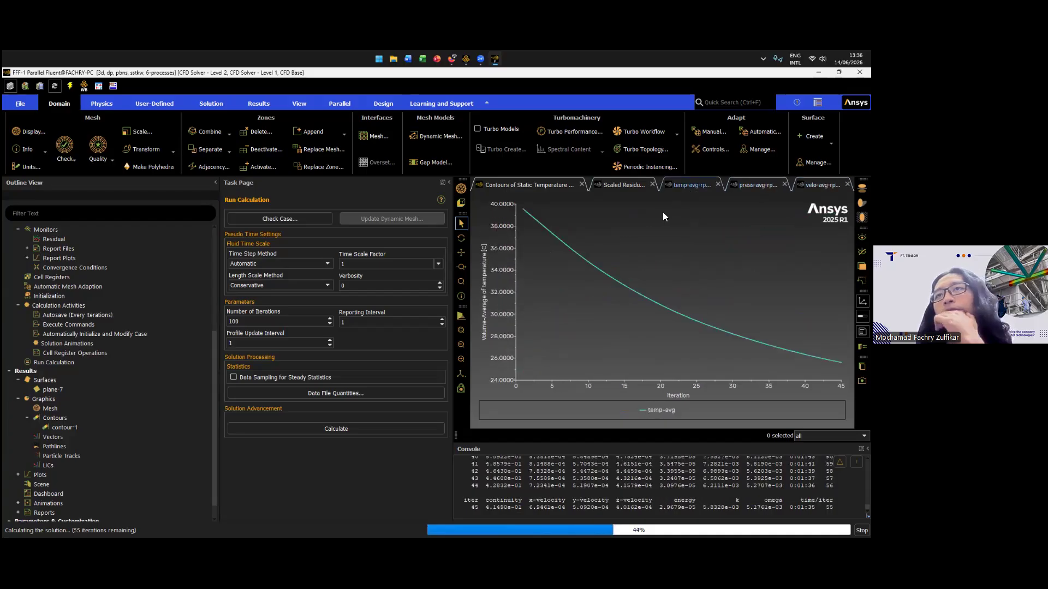
pyautogui.click(616, 186)
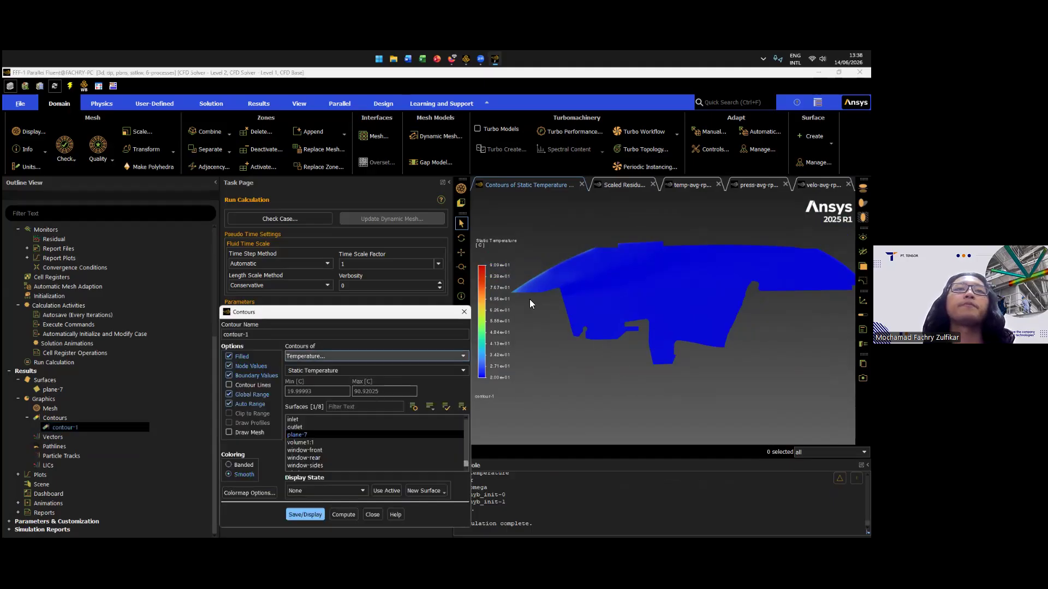
# - Display the solved static temperature contour-1 on plane-7 and inspect the front windshield area
pyautogui.scroll(1, 538, 340)
pyautogui.scroll(8, 259, 398)
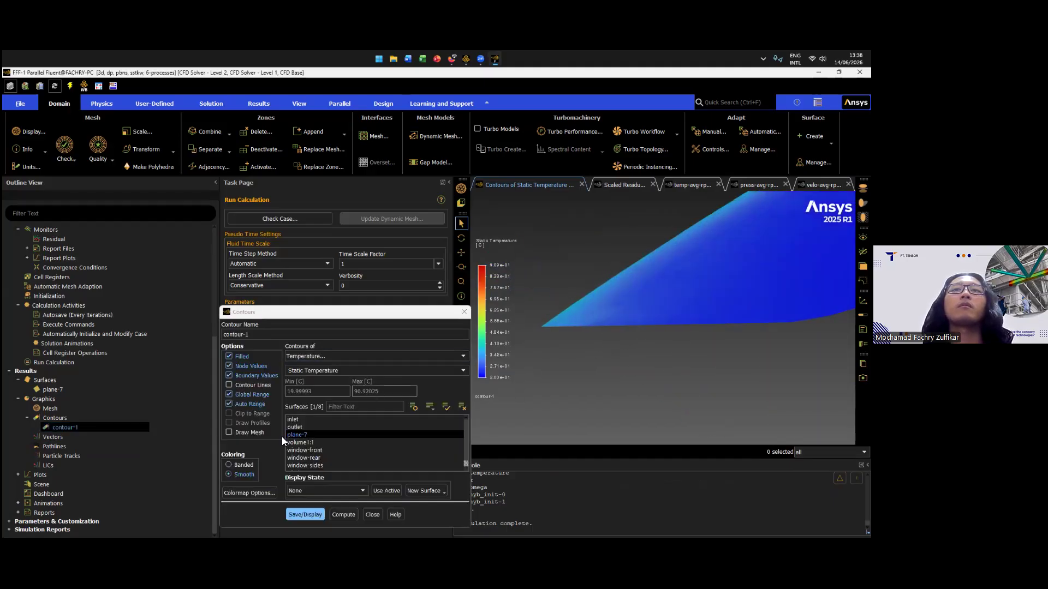
pyautogui.click(305, 516)
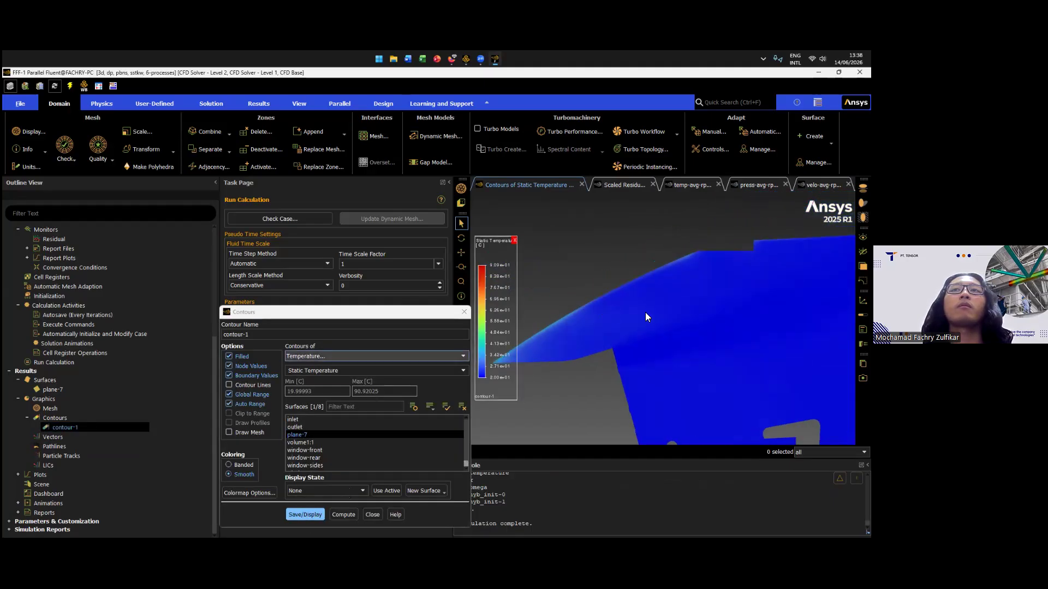
pyautogui.scroll(-6, 610, 376)
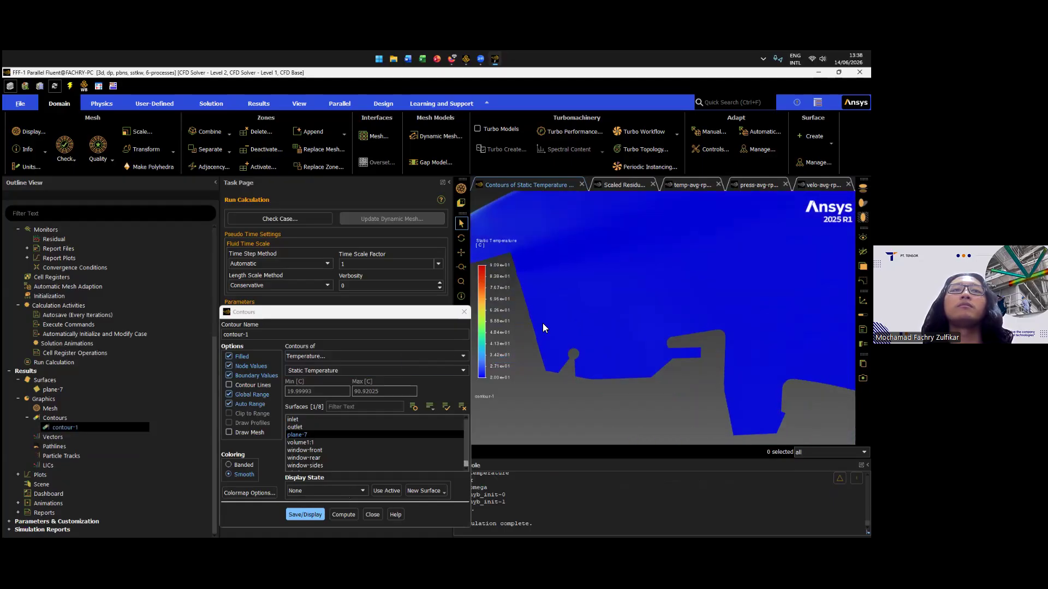
# - Disable the global range for contour-1, redisplay the static temperature on plane-7 and examine the distribution across the cabin
pyautogui.click(230, 395)
pyautogui.click(305, 515)
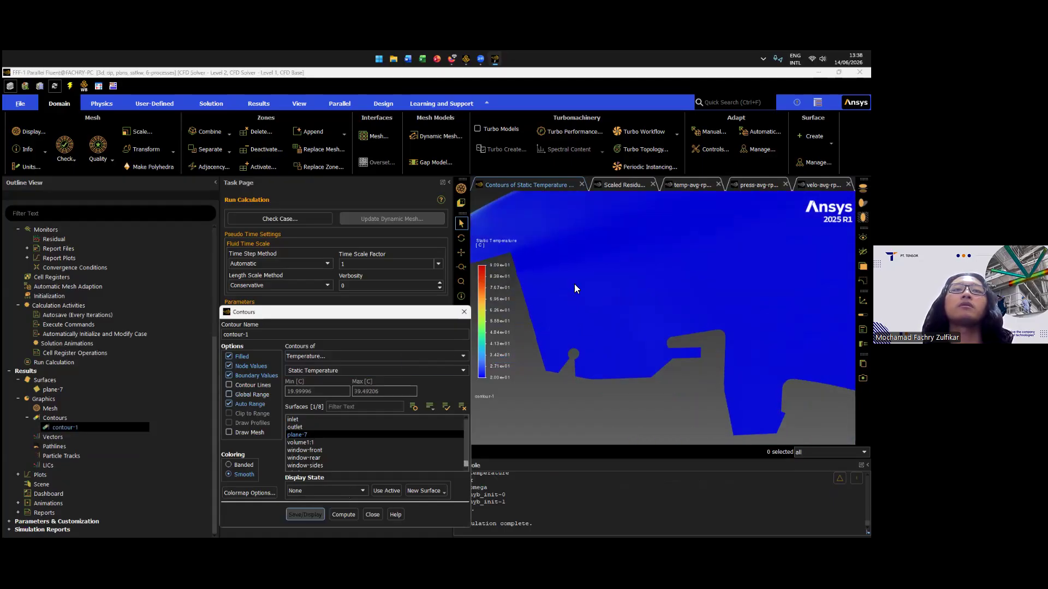
pyautogui.scroll(3, 617, 282)
pyautogui.scroll(-6, 617, 282)
pyautogui.moveTo(693, 221); pyautogui.dragTo(401, 283, button='middle')
pyautogui.scroll(-2, 701, 374)
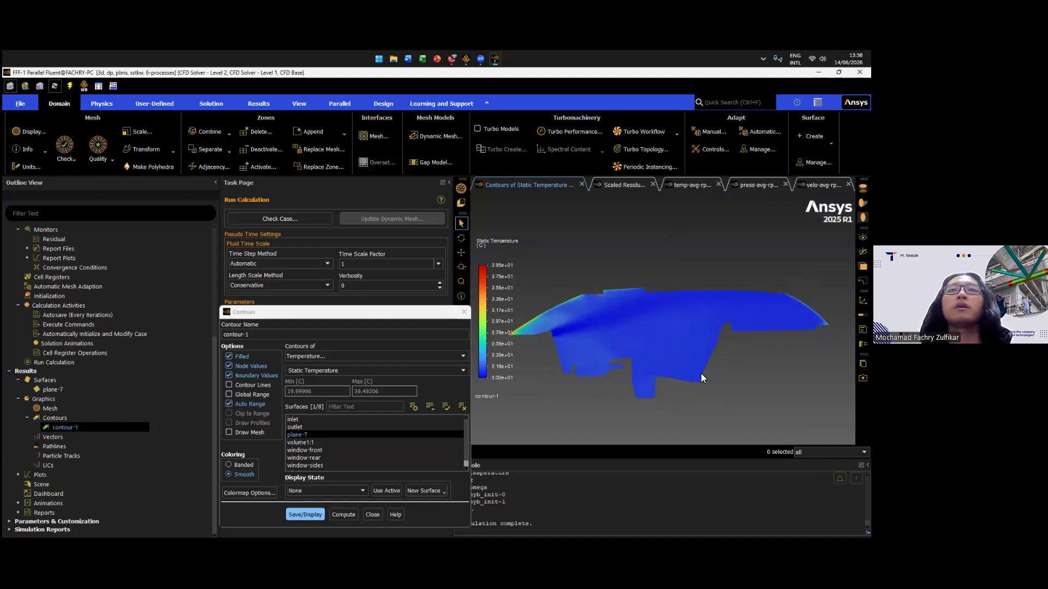
pyautogui.scroll(6, 636, 315)
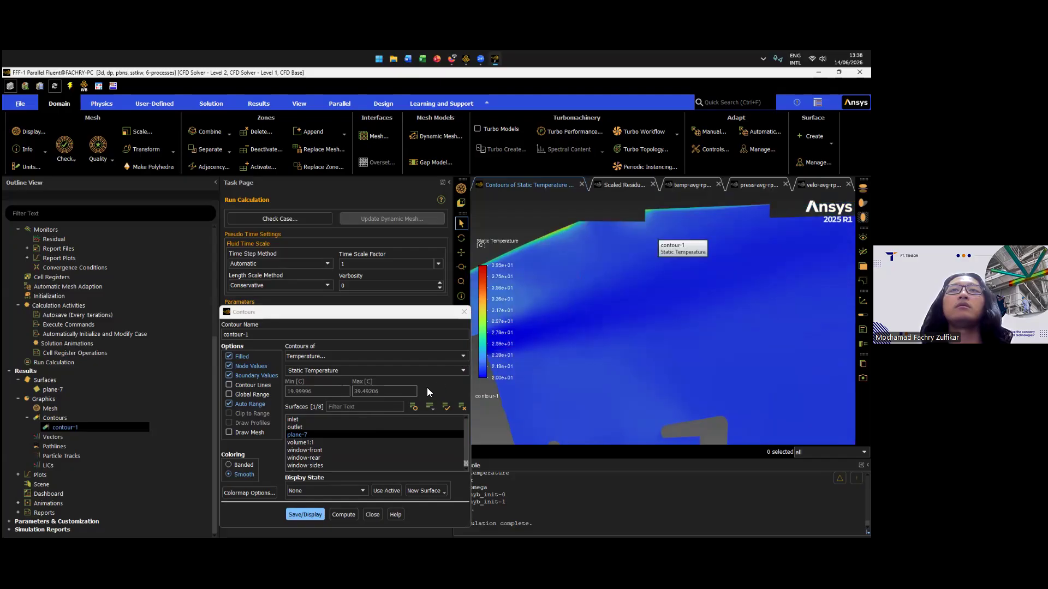
# - Change contour-1 to velocity magnitude on plane-7 and display it
pyautogui.click(319, 518)
pyautogui.click(437, 356)
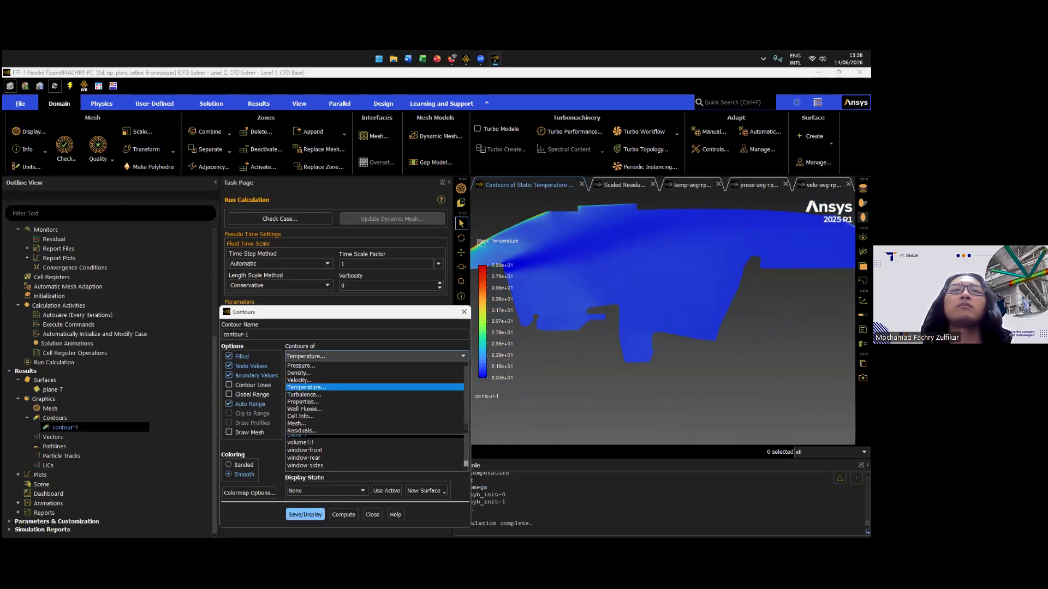
pyautogui.press('Down')
pyautogui.press('Down')
pyautogui.press('Return')
pyautogui.moveTo(628, 229); pyautogui.dragTo(621, 259, button='middle')
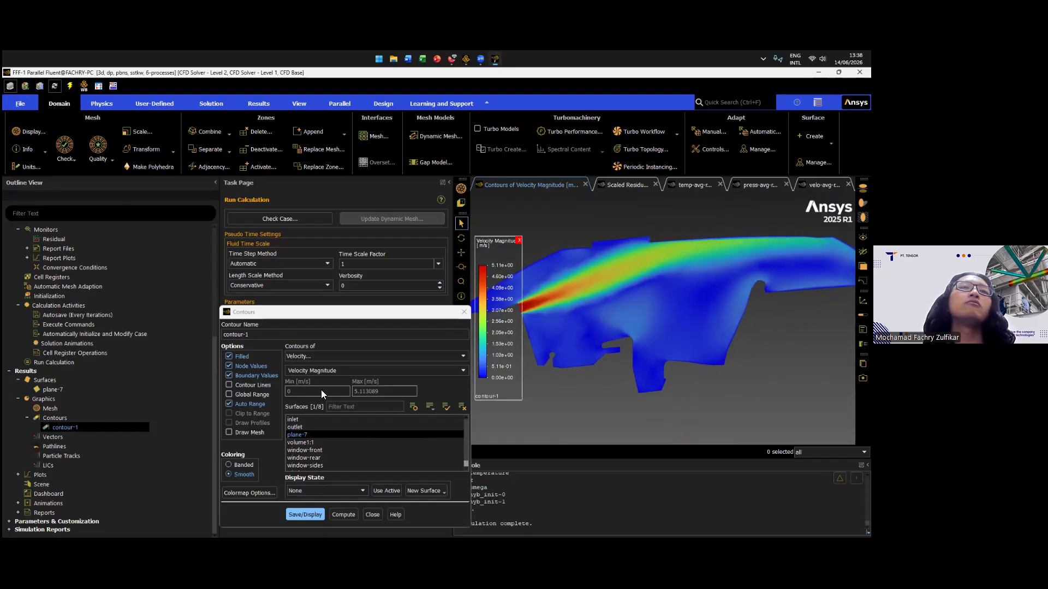
# - Exit Fluent, using the settings changes for the current calculation only, and open the Results of system B in CFD-Post
pyautogui.click(464, 312)
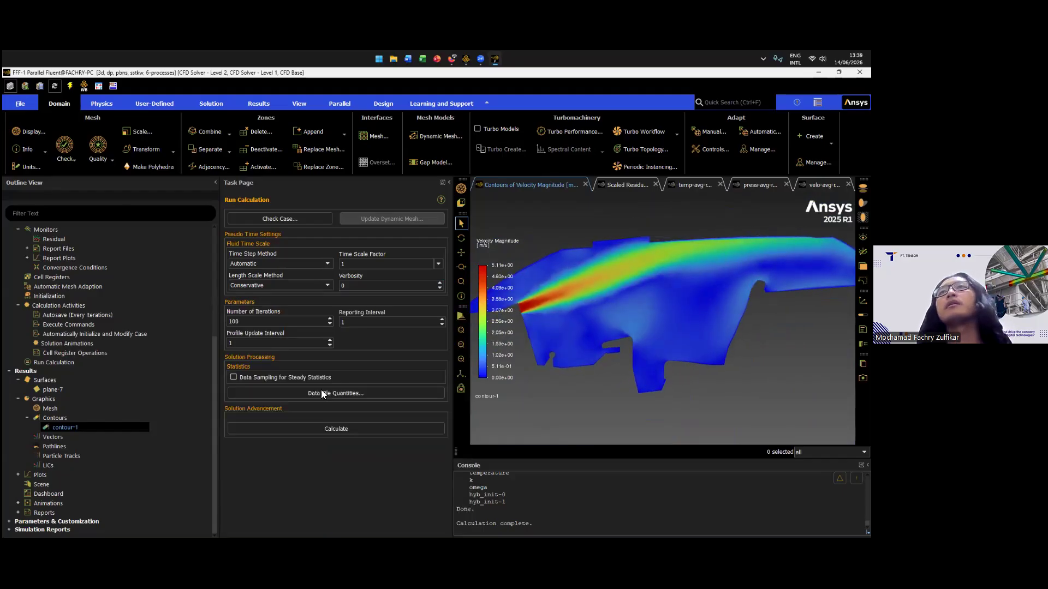
pyautogui.hotkey('alt', 'F4')
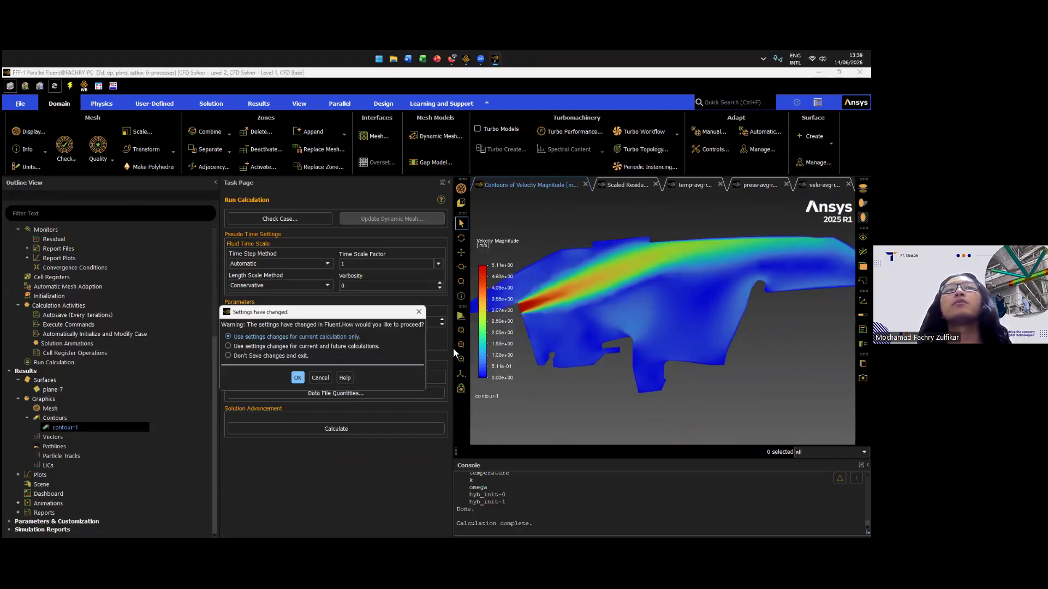
pyautogui.press('Return')
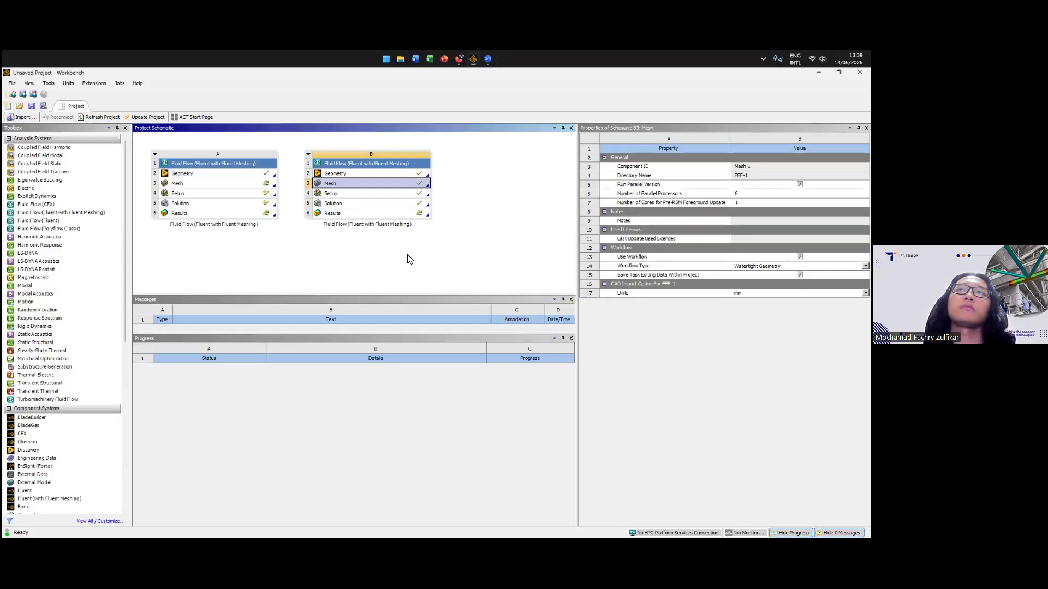
pyautogui.rightClick(366, 212)
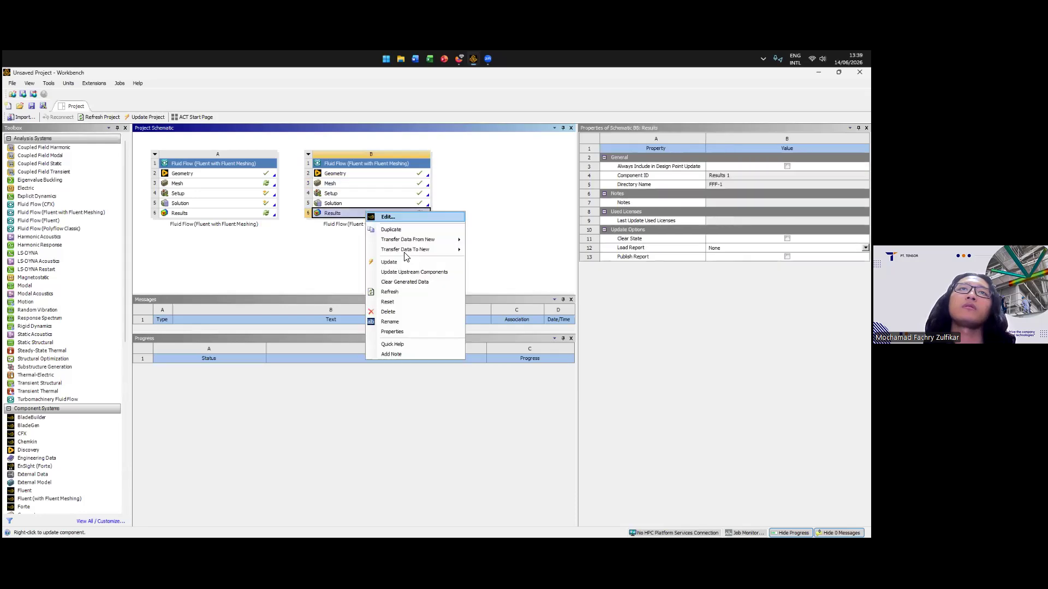
pyautogui.press('Return')
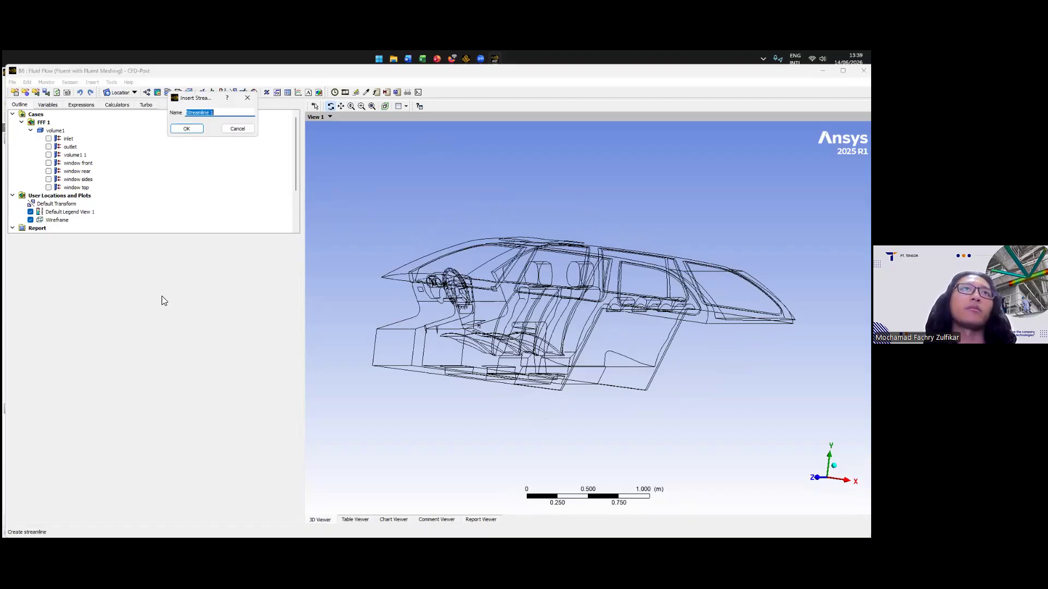
# - Create a 3D streamline named Streamline 1 for all domains, starting from the inlet
pyautogui.press('Return')
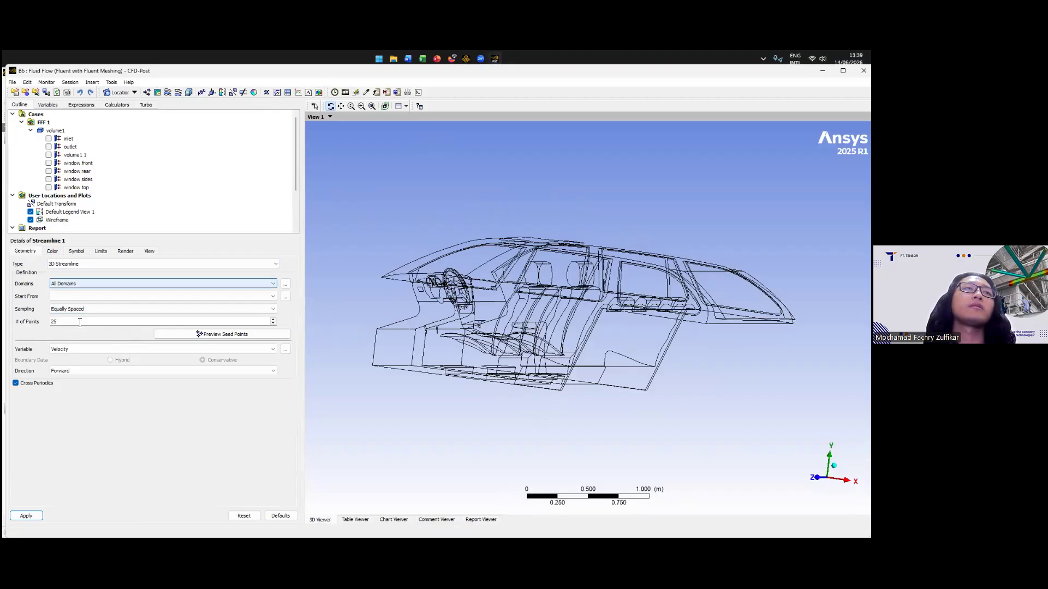
pyautogui.click(80, 297)
pyautogui.click(79, 304)
pyautogui.moveTo(537, 317); pyautogui.dragTo(444, 350, button='middle')
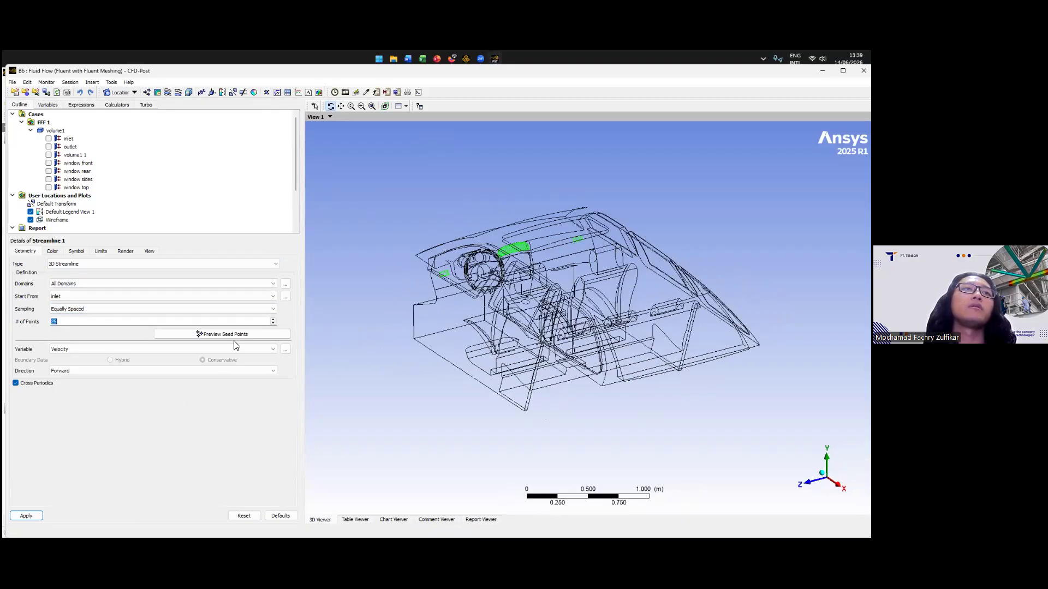
# - Set Streamline 1 to 200 equally spaced points with forward and backward direction, generate it and inspect the velocity streamlines
pyautogui.press('BackSpace')
pyautogui.press('BackSpace')
pyautogui.press('BackSpace')
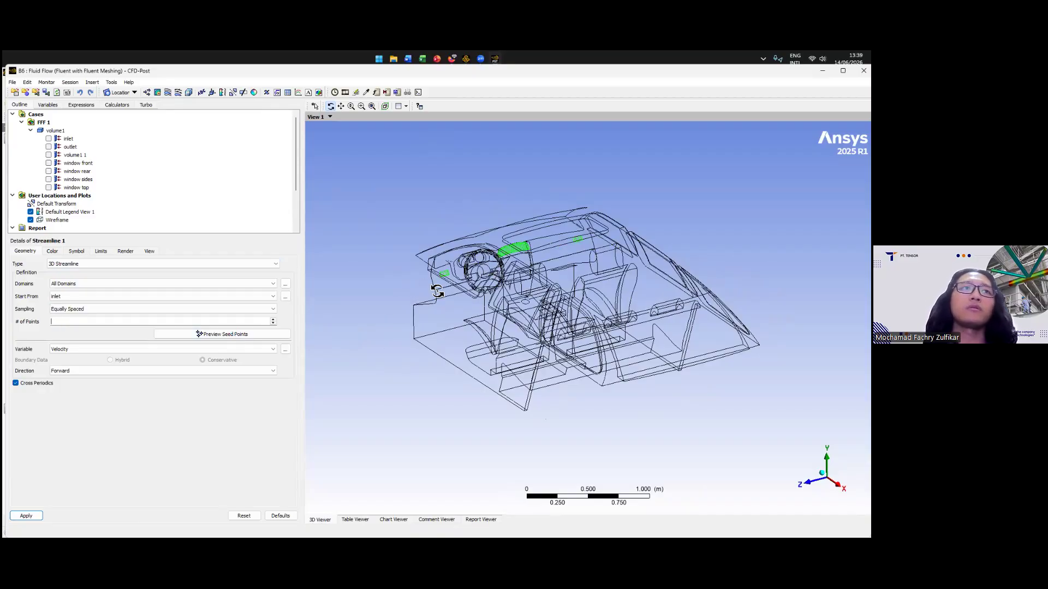
pyautogui.write('200')
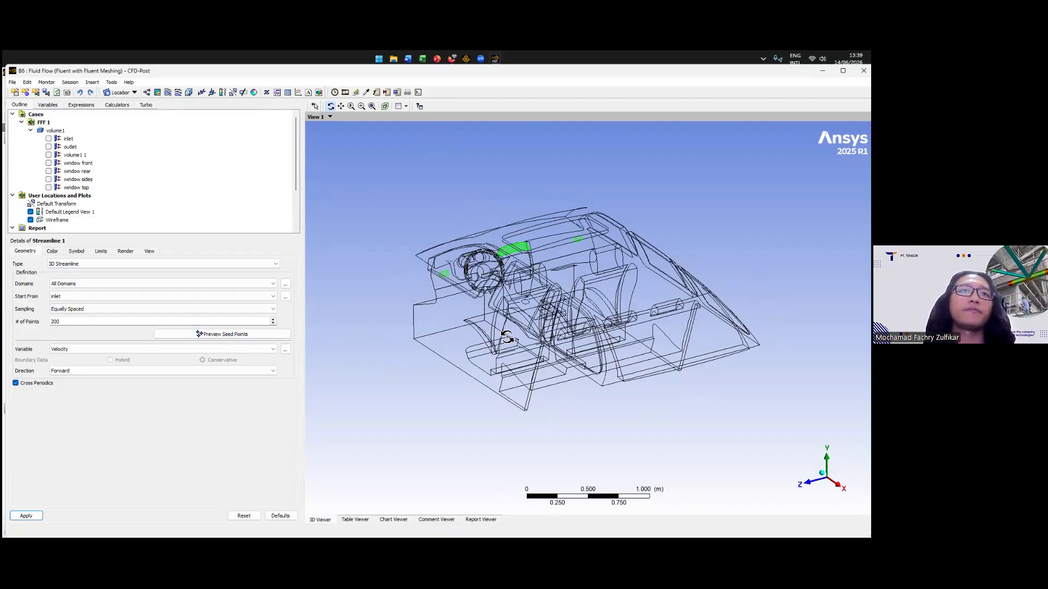
pyautogui.moveTo(507, 337); pyautogui.dragTo(375, 375)
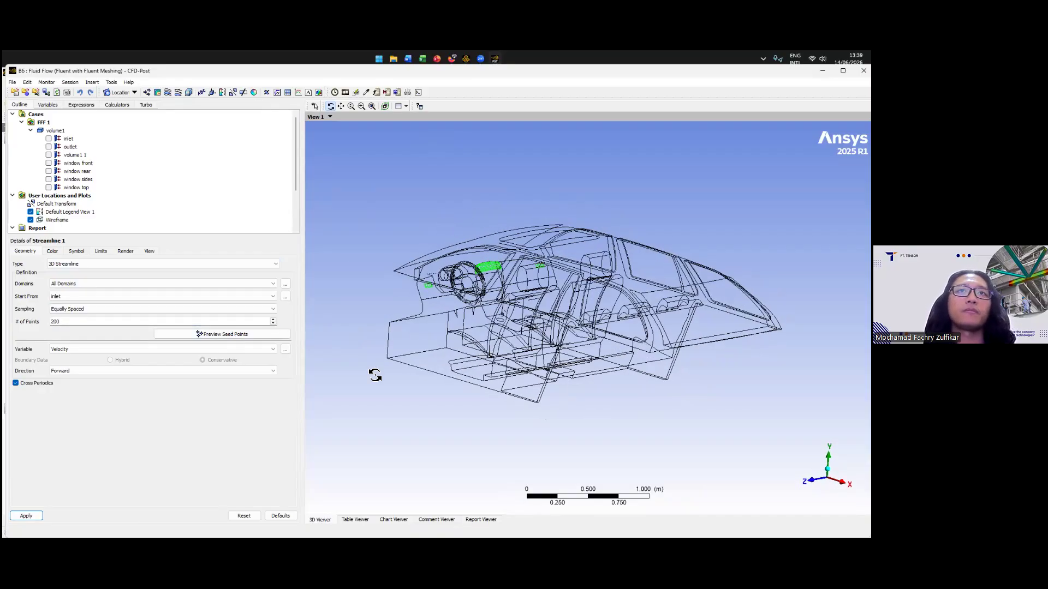
pyautogui.click(40, 515)
pyautogui.scroll(5, 461, 334)
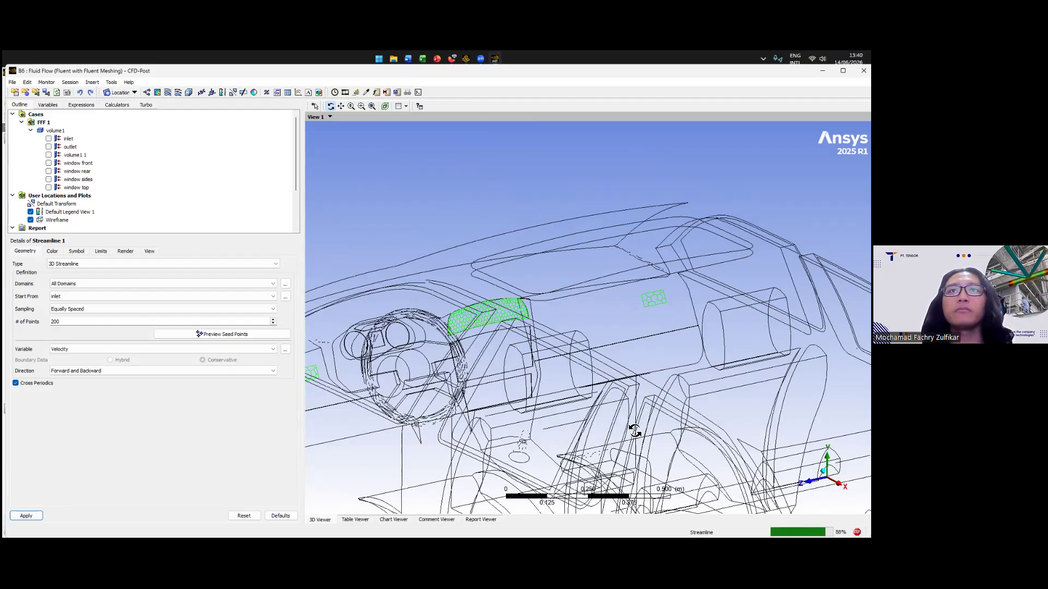
pyautogui.moveTo(560, 344); pyautogui.dragTo(62, 260)
pyautogui.scroll(-5, 664, 246)
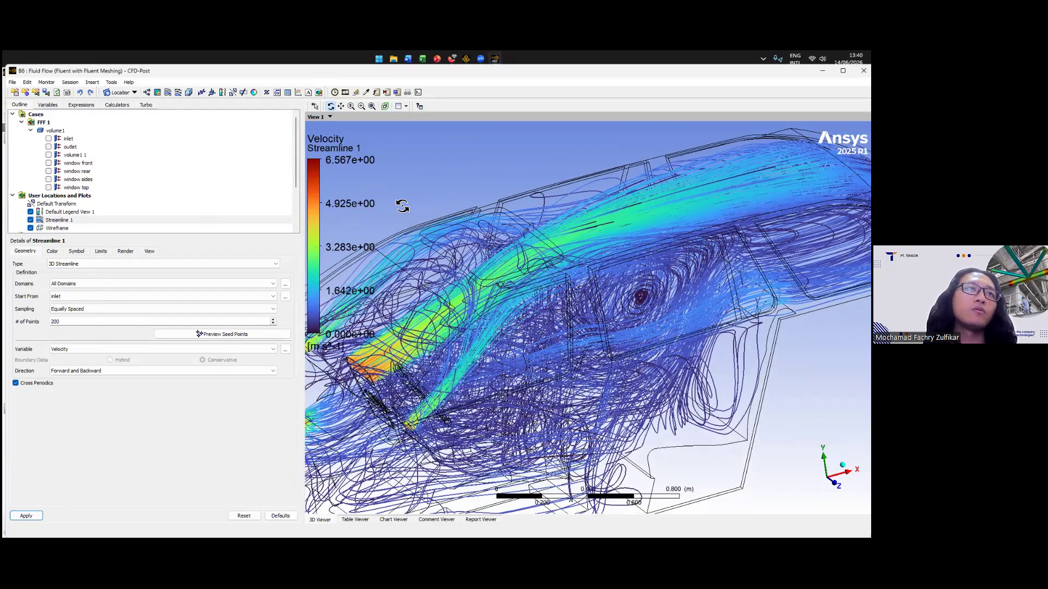
# - Set the colour mode of Streamline 1 to Variable and choose Temperature as the variable
pyautogui.click(77, 251)
pyautogui.click(51, 252)
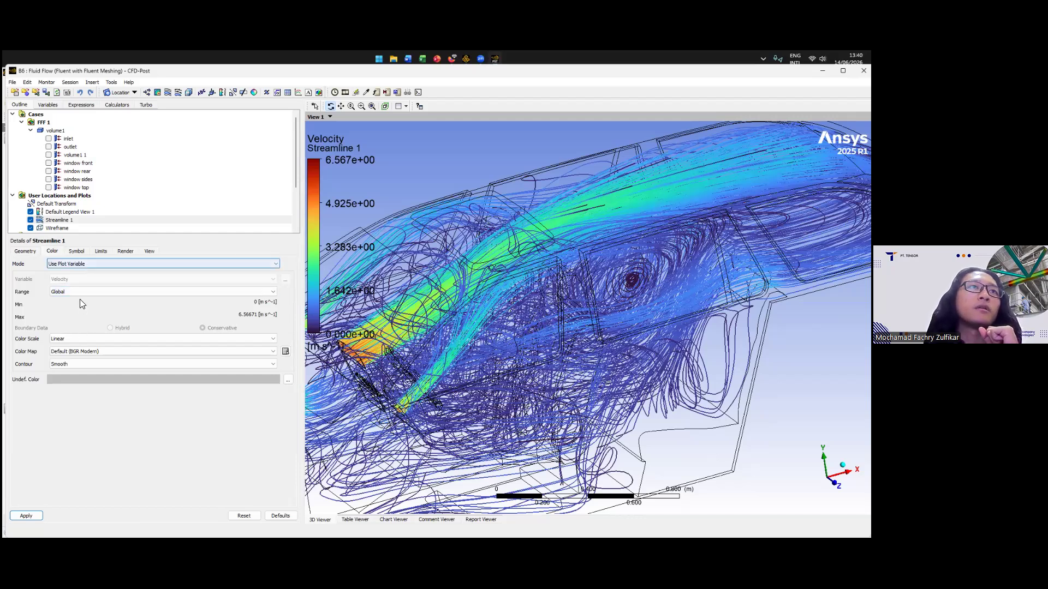
pyautogui.click(80, 264)
pyautogui.click(80, 280)
pyautogui.click(80, 279)
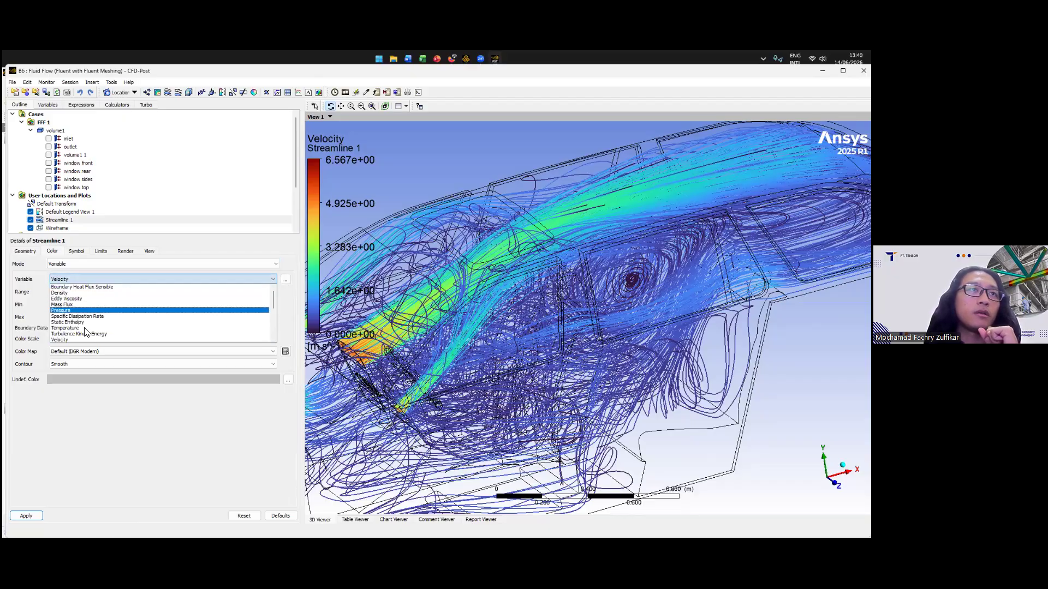
pyautogui.scroll(-2, 115, 300)
pyautogui.scroll(-3, 113, 299)
pyautogui.scroll(3, 106, 299)
pyautogui.scroll(2, 82, 310)
pyautogui.click(36, 514)
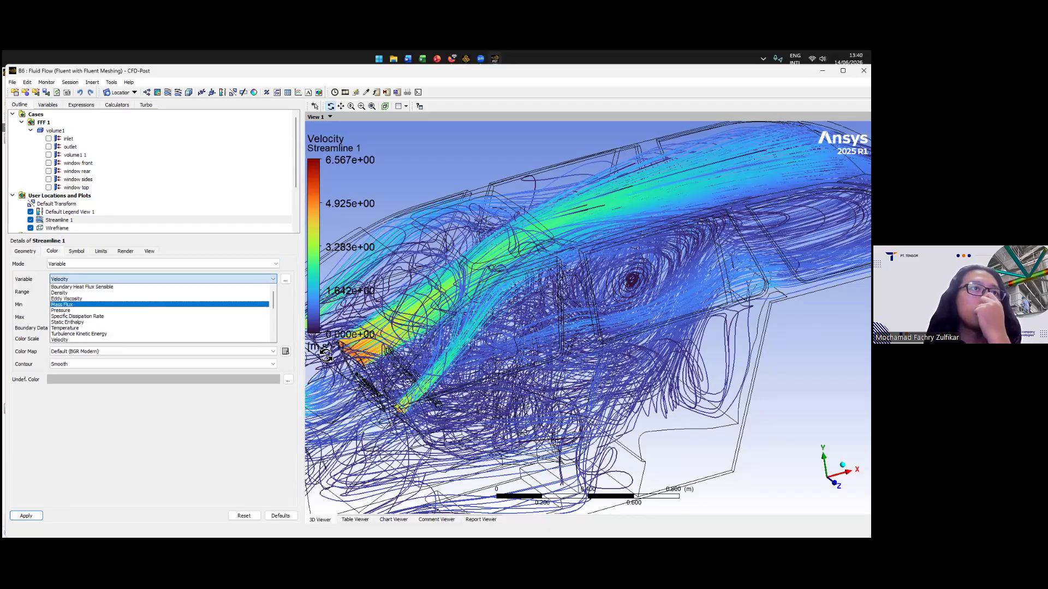
pyautogui.click(82, 328)
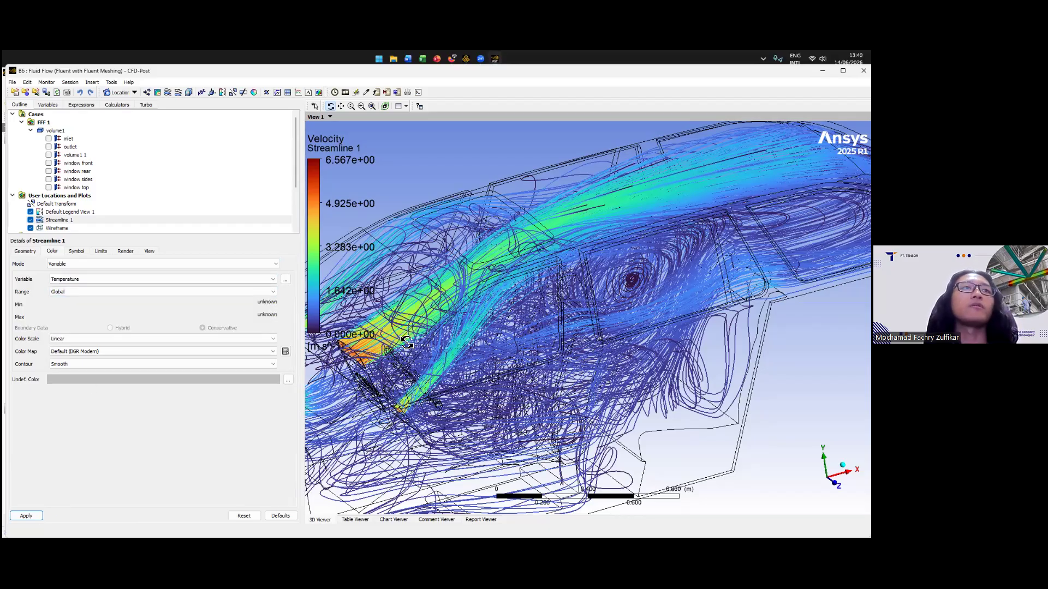
# - Use the local range for Streamline 1's temperature colouring, apply it and inspect the streamlines through the cabin
pyautogui.click(120, 292)
pyautogui.click(58, 308)
pyautogui.click(26, 515)
pyautogui.moveTo(470, 310); pyautogui.dragTo(404, 325)
pyautogui.moveTo(519, 312); pyautogui.dragTo(690, 289)
pyautogui.moveTo(611, 312); pyautogui.dragTo(585, 337)
pyautogui.moveTo(387, 357); pyautogui.dragTo(574, 311)
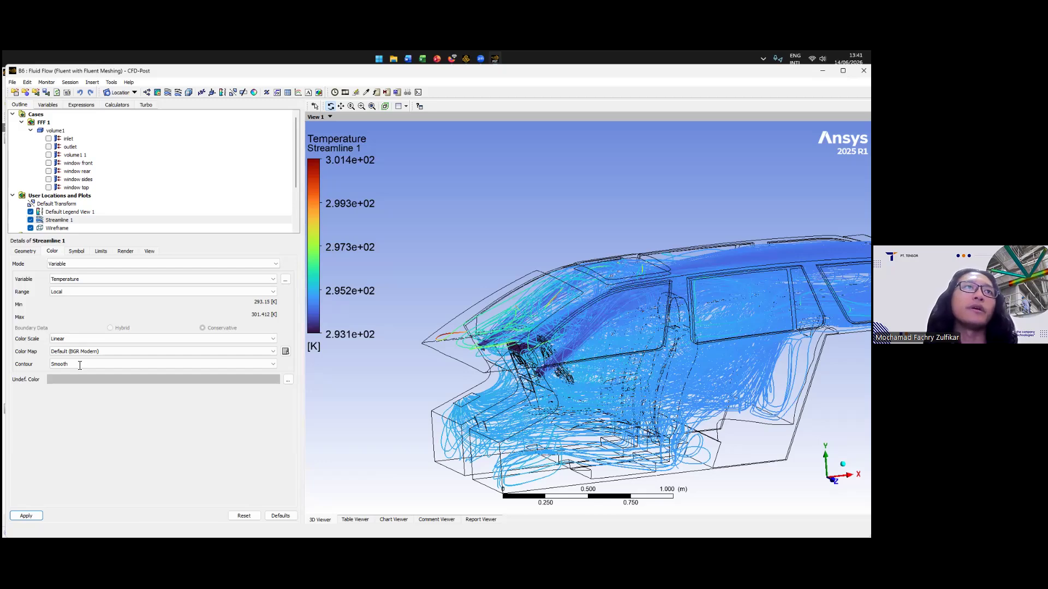
# - Hide Streamline 1 and review its stream type and line width symbol settings
pyautogui.click(31, 220)
pyautogui.click(76, 251)
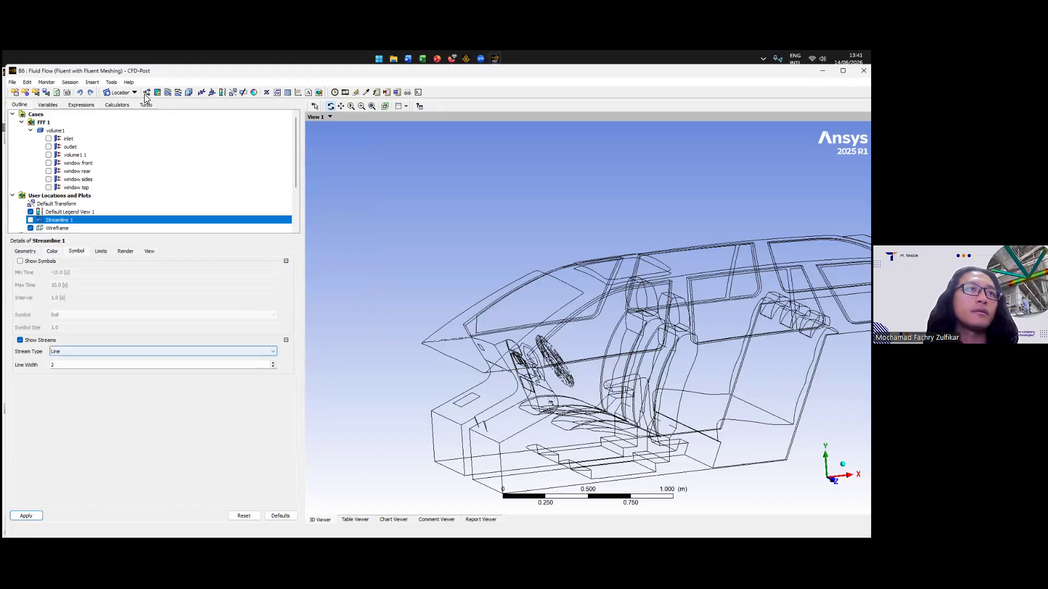
pyautogui.click(164, 351)
pyautogui.click(164, 351)
pyautogui.click(163, 364)
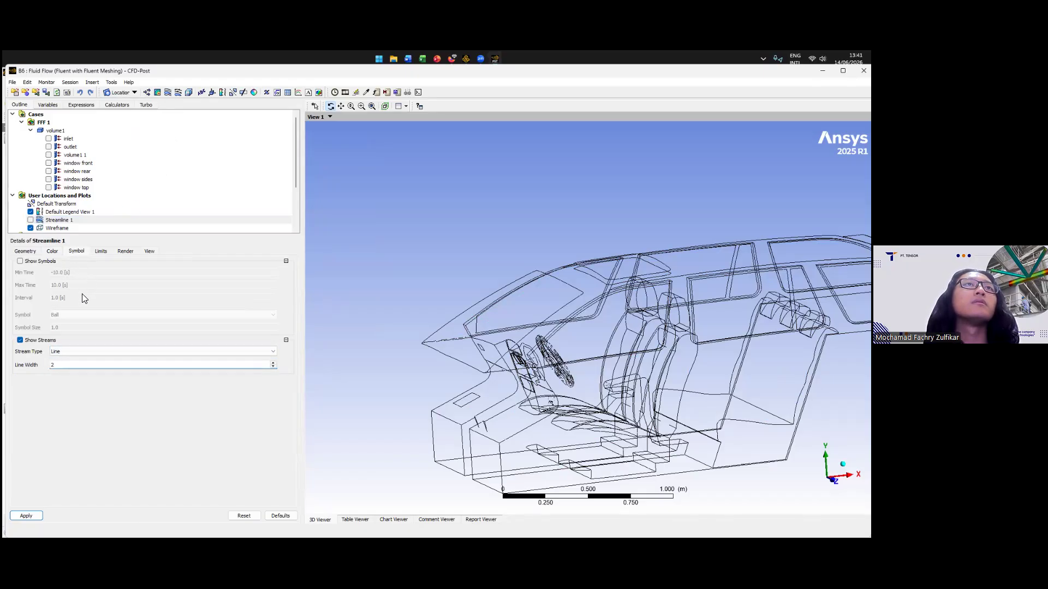
# - Create a velocity vector plot at the inlet for all domains, inspect its arrows and symbol settings, and hide it
pyautogui.click(147, 92)
pyautogui.click(164, 130)
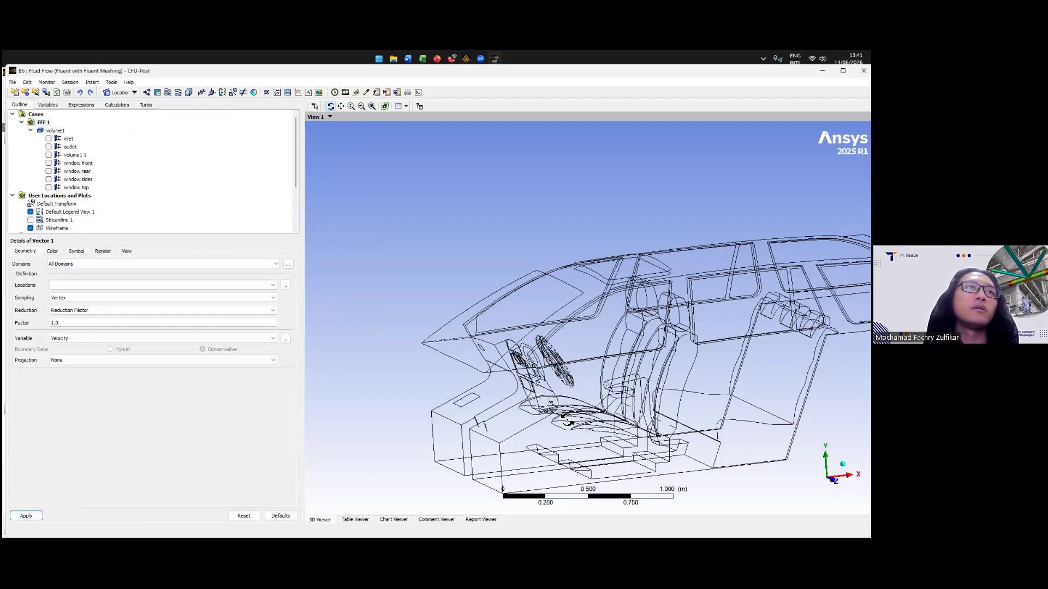
pyautogui.click(71, 285)
pyautogui.click(64, 294)
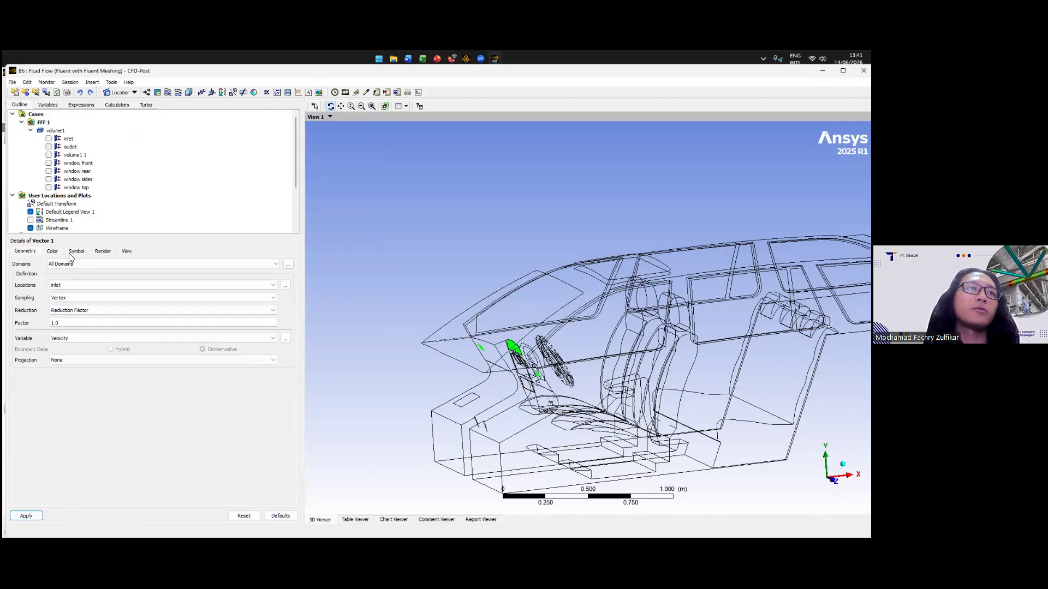
pyautogui.click(26, 515)
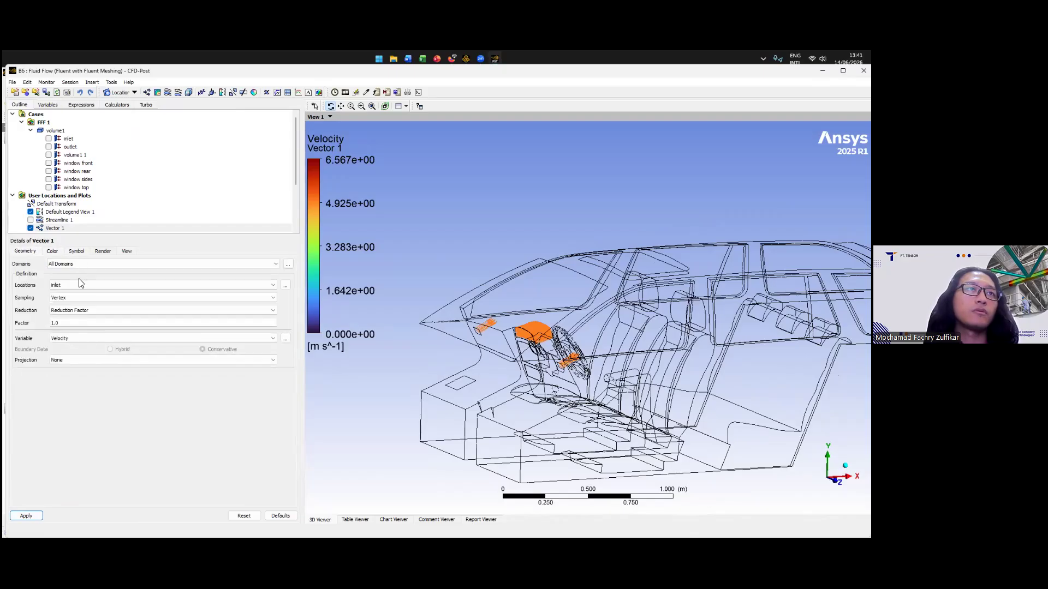
pyautogui.click(52, 251)
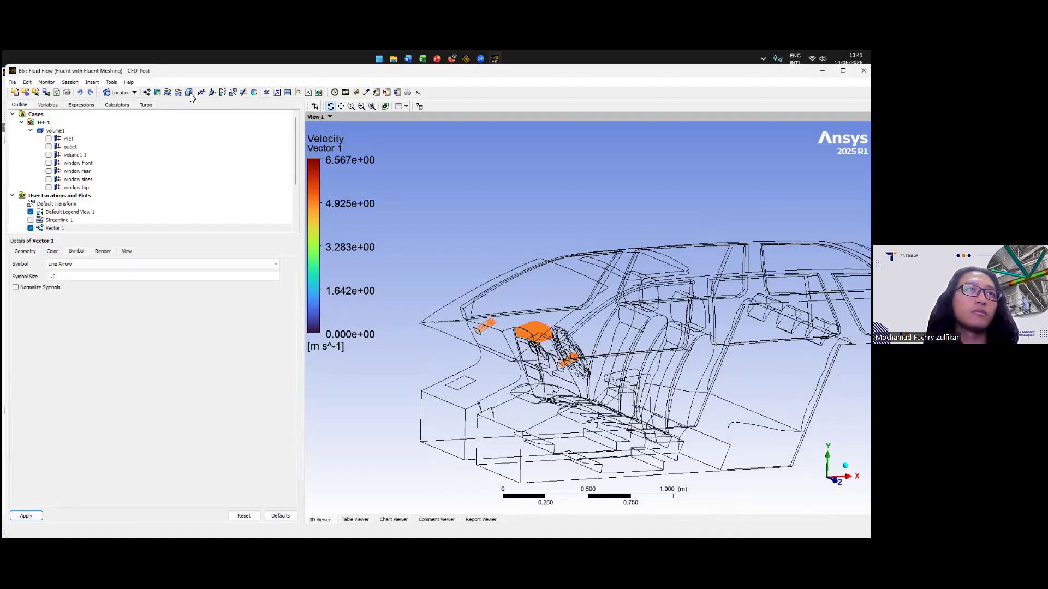
pyautogui.click(30, 228)
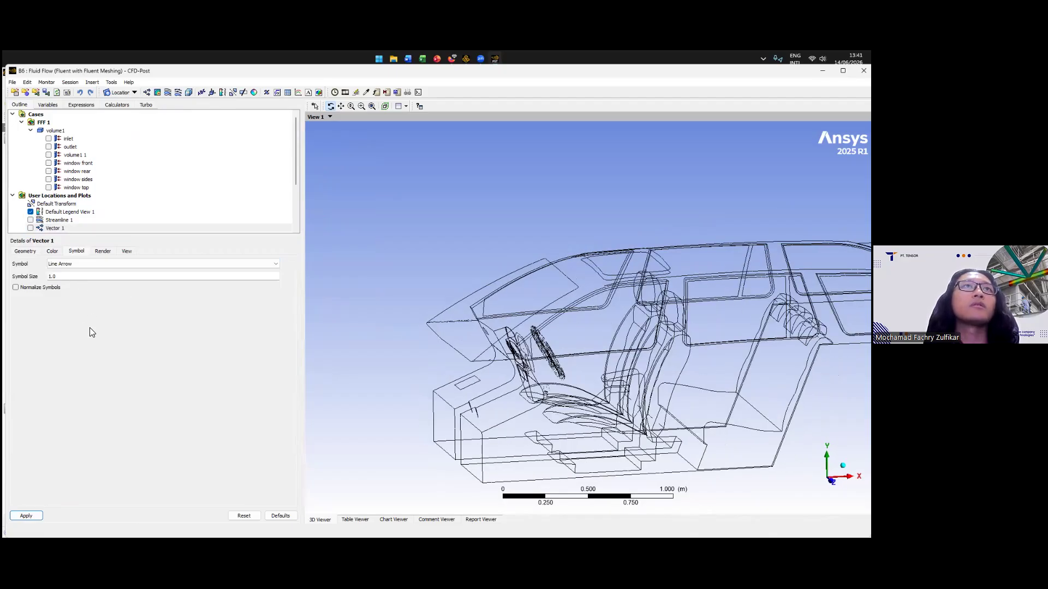
# - Create a volume rendering of Temperature for all domains with the global range and inspect it around the windshield and dashboard
pyautogui.click(189, 93)
pyautogui.click(210, 130)
pyautogui.click(143, 285)
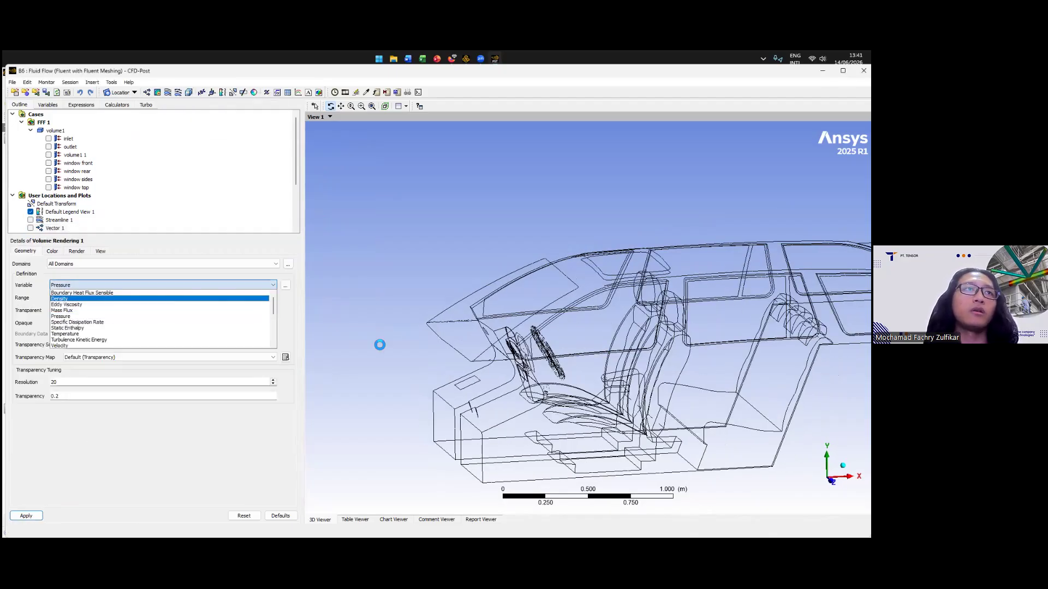
pyautogui.click(270, 334)
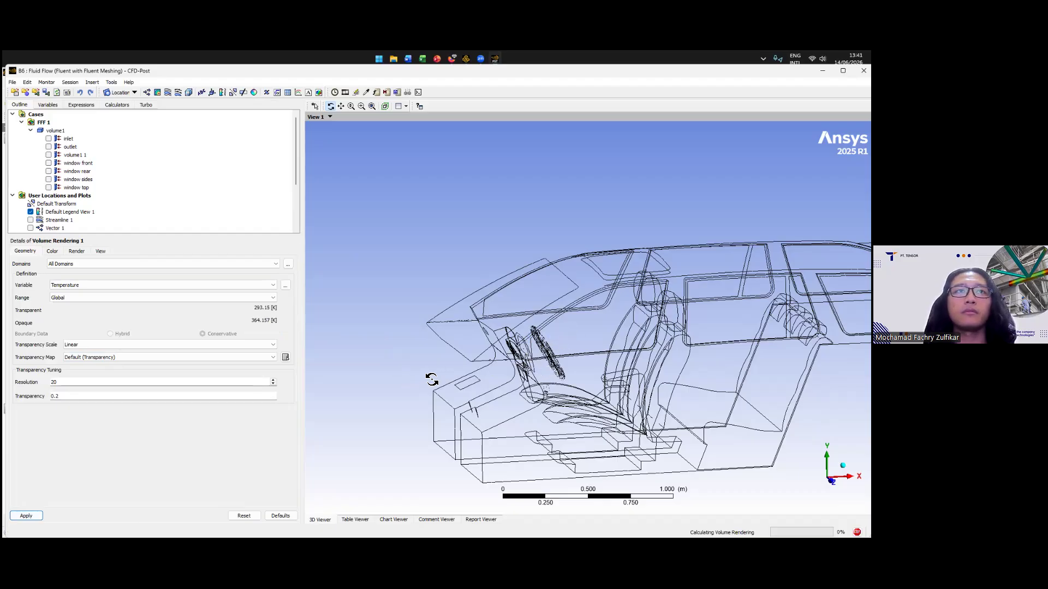
pyautogui.moveTo(491, 306); pyautogui.dragTo(422, 225)
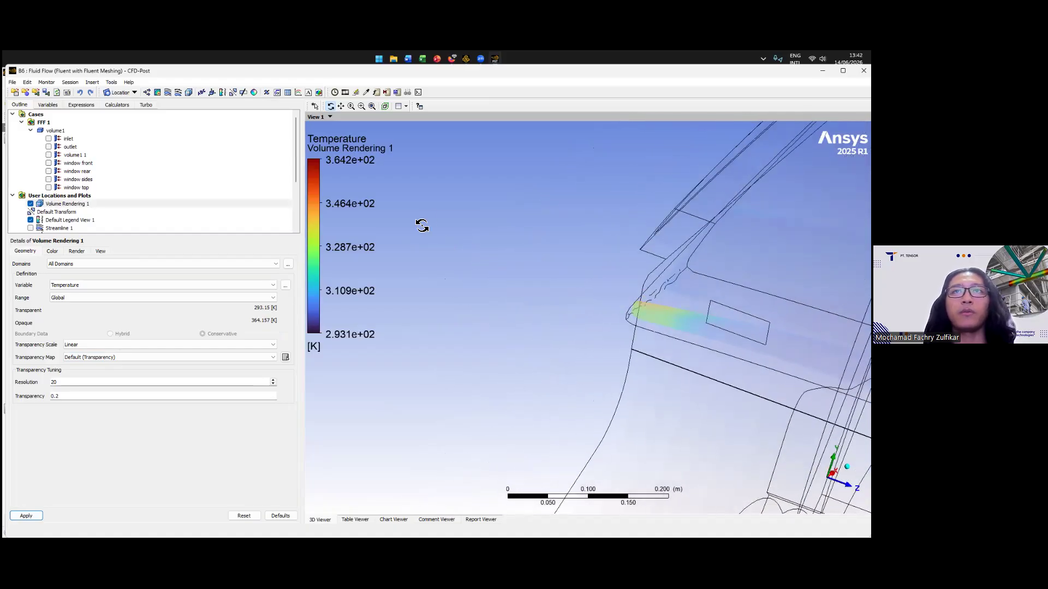
pyautogui.moveTo(309, 295); pyautogui.dragTo(44, 257)
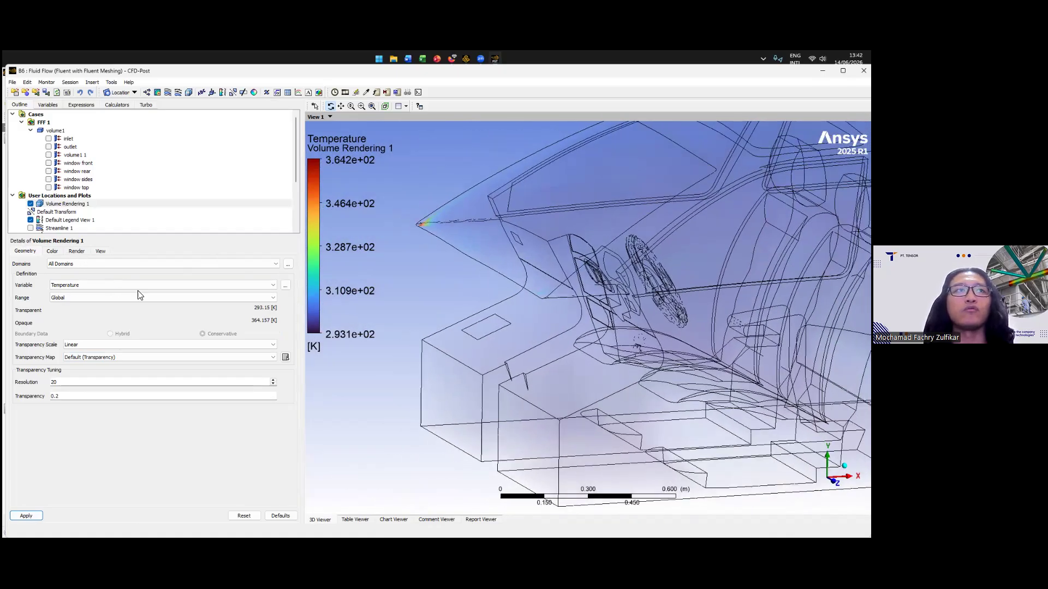
pyautogui.keyDown('ctrl'); pyautogui.moveTo(272, 300); pyautogui.dragTo(257, 313, button='middle'); pyautogui.keyUp('ctrl')
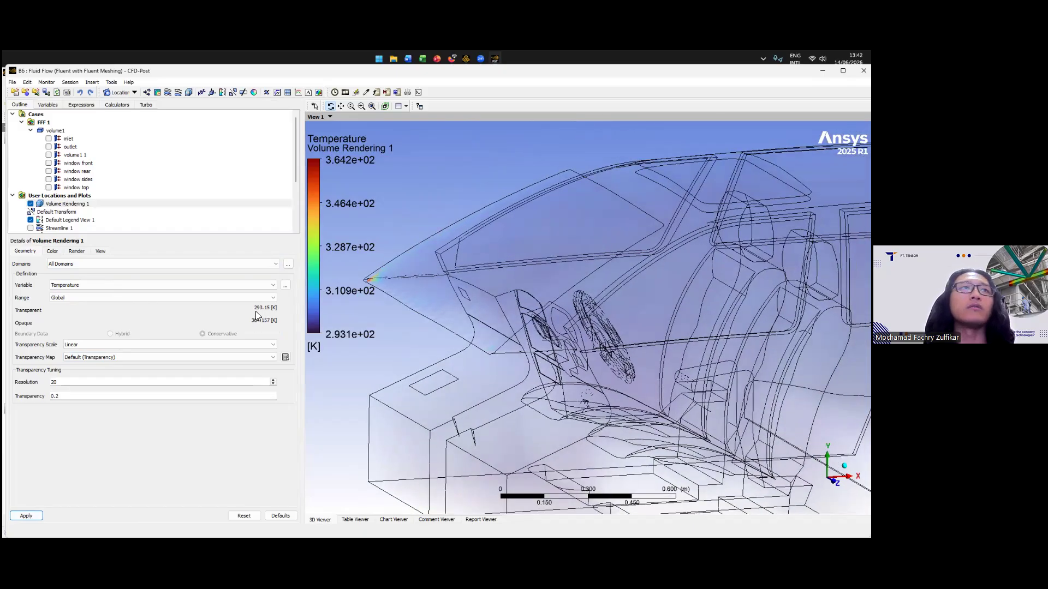
# - Set the volume rendering's range to User Specified, with 20 C as transparent and 40 C as opaque, and apply it
pyautogui.click(52, 251)
pyautogui.click(76, 252)
pyautogui.click(25, 251)
pyautogui.click(273, 298)
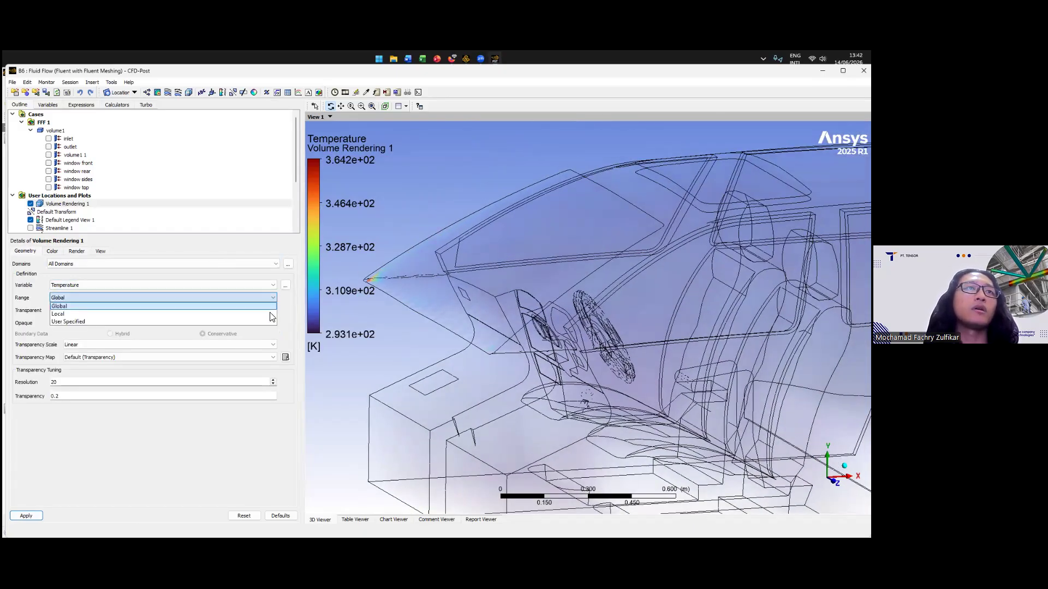
pyautogui.click(163, 322)
pyautogui.click(165, 312)
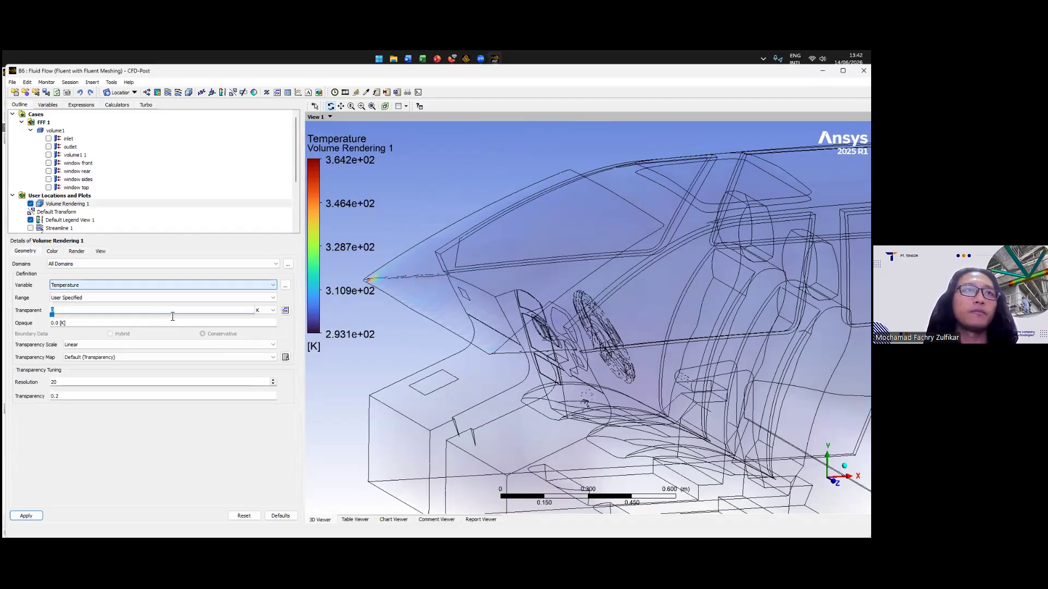
pyautogui.click(166, 324)
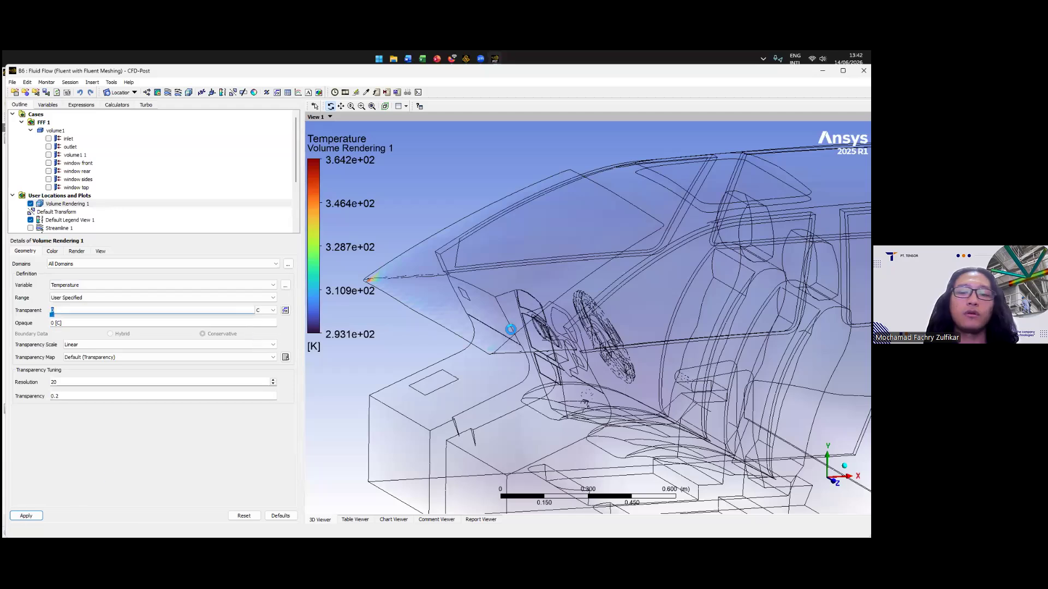
pyautogui.press('Tab')
pyautogui.press('Tab')
pyautogui.write('40')
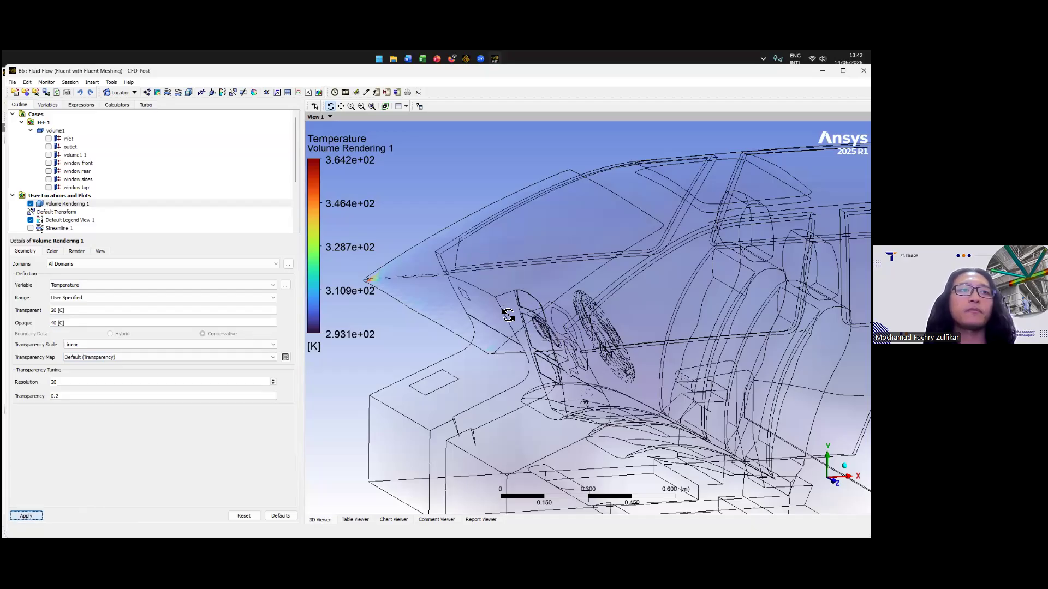
# - Examine the temperature volume rendering from the front, sides and rear of the cabin, including the windshield, roof and seats
pyautogui.moveTo(497, 292); pyautogui.dragTo(532, 332)
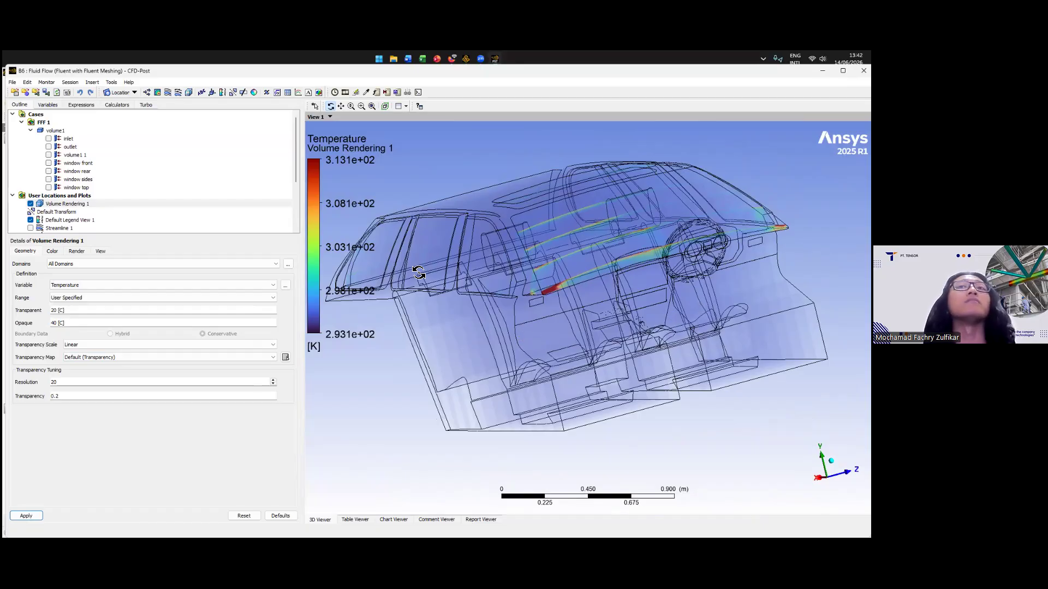
pyautogui.moveTo(628, 307); pyautogui.dragTo(623, 255)
pyautogui.scroll(5, 623, 255)
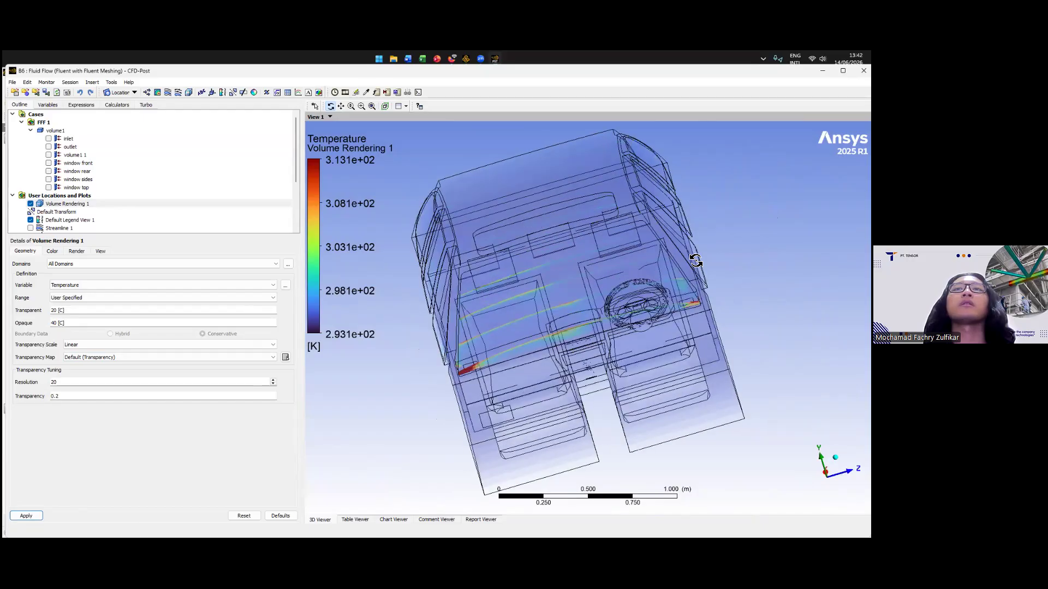
pyautogui.moveTo(683, 248); pyautogui.dragTo(638, 336)
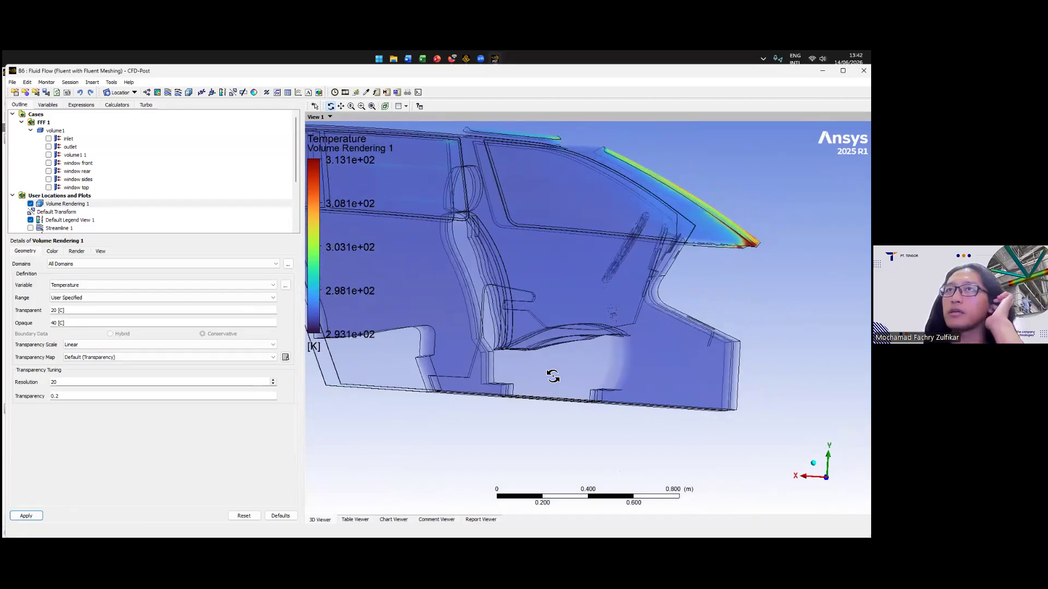
pyautogui.moveTo(657, 355); pyautogui.dragTo(550, 227)
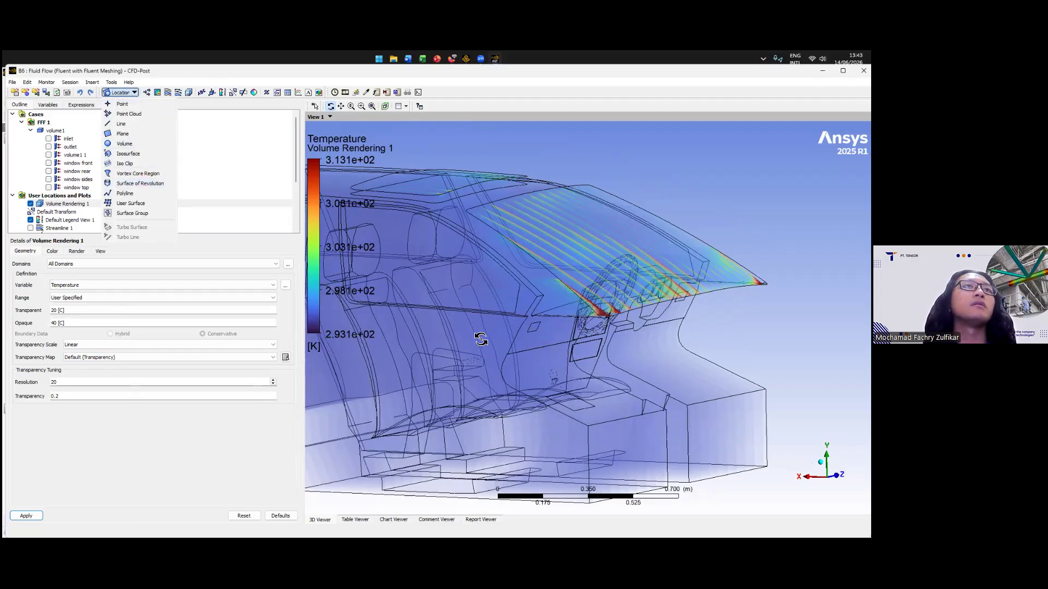
pyautogui.scroll(-1, 474, 336)
pyautogui.moveTo(470, 334); pyautogui.dragTo(539, 107)
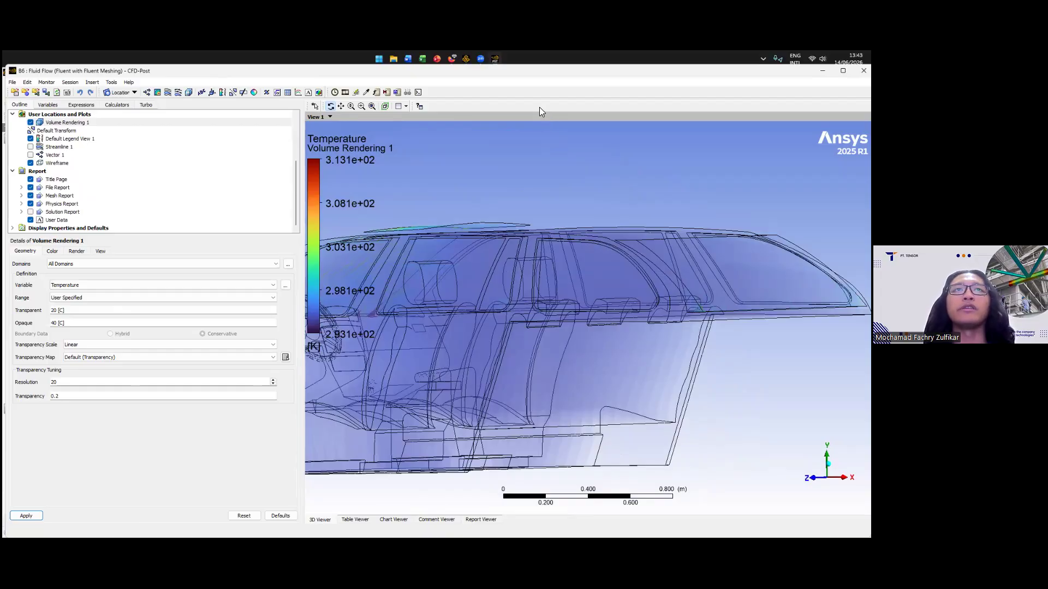
pyautogui.moveTo(521, 257); pyautogui.dragTo(573, 420)
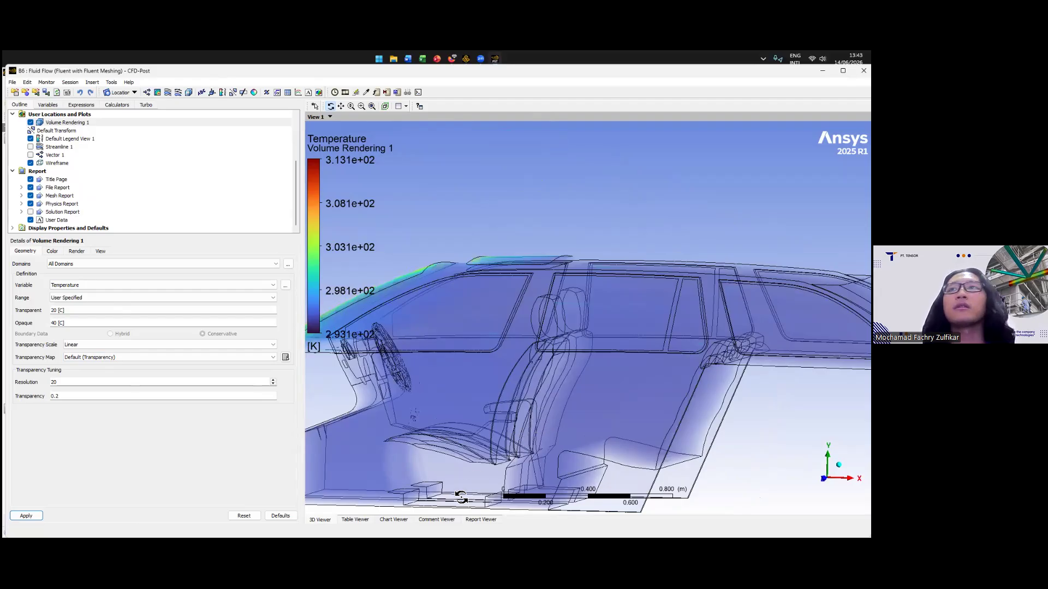
pyautogui.moveTo(638, 400); pyautogui.dragTo(573, 363)
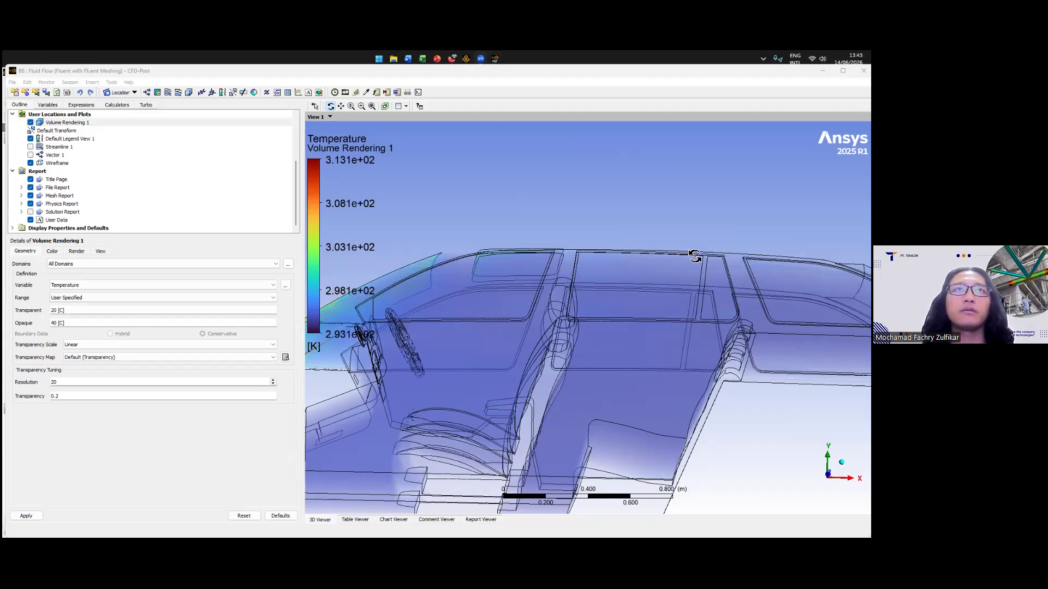
pyautogui.scroll(-3, 587, 381)
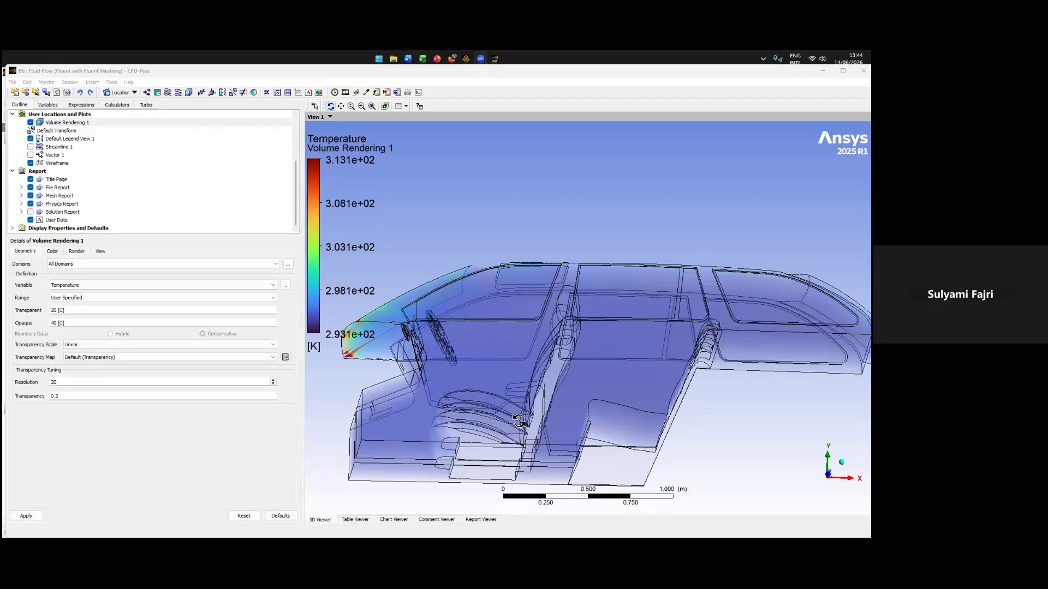
pyautogui.press('XF86AudioRaiseVolume')
pyautogui.press('XF86AudioRaiseVolume')
pyautogui.press('XF86AudioRaiseVolume')
pyautogui.moveTo(539, 338)
pyautogui.mouseDown()
pyautogui.moveTo(415, 331)
pyautogui.moveTo(538, 331)
pyautogui.mouseUp()
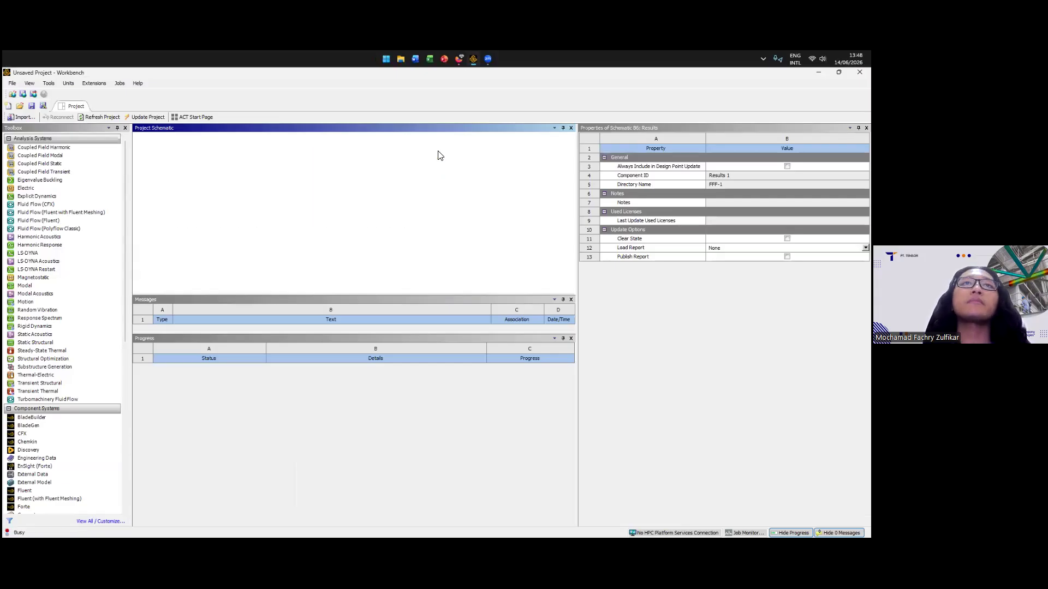
# - Switch to the solved case in Fluent and open the Surface Integrals report
pyautogui.click(388, 210)
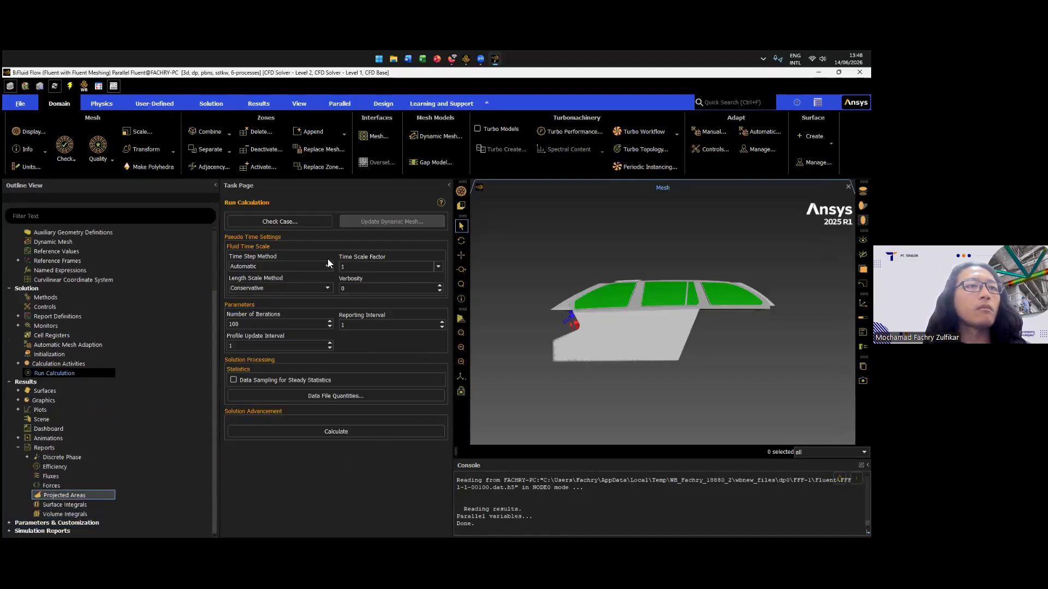
pyautogui.press('Down')
pyautogui.press('Down')
pyautogui.press('Down')
pyautogui.press('Down')
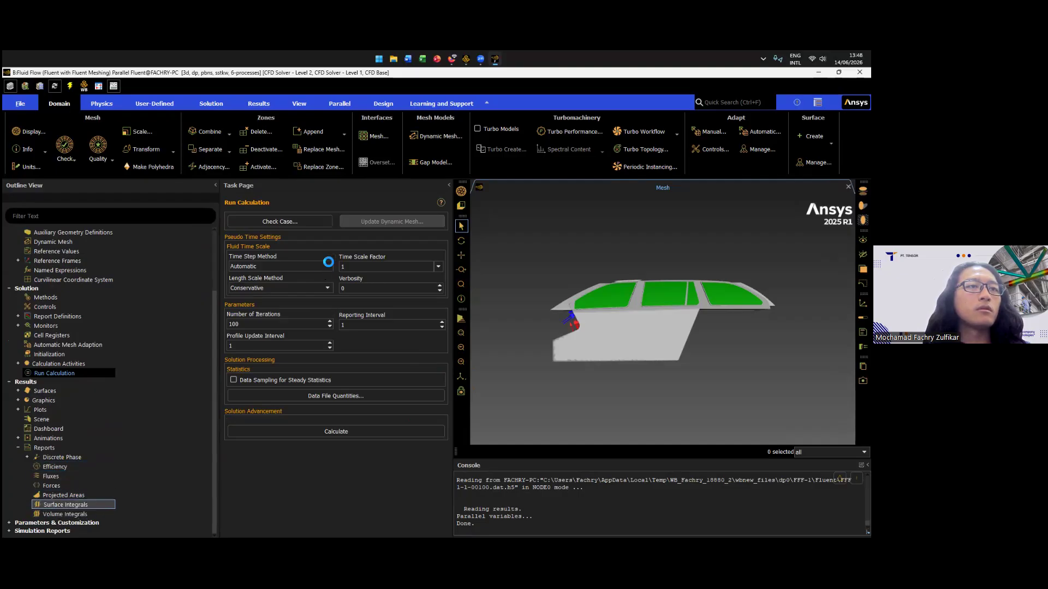
pyautogui.press('Return')
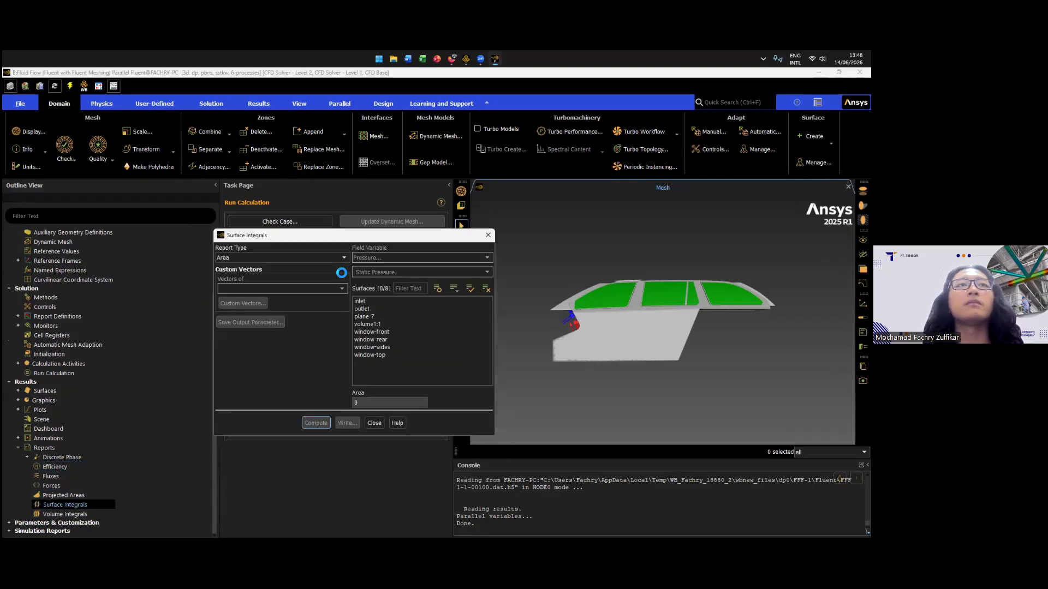
# - Set the surface integral report type to Area-Weighted Average and the field variable category to Velocity
pyautogui.click(343, 259)
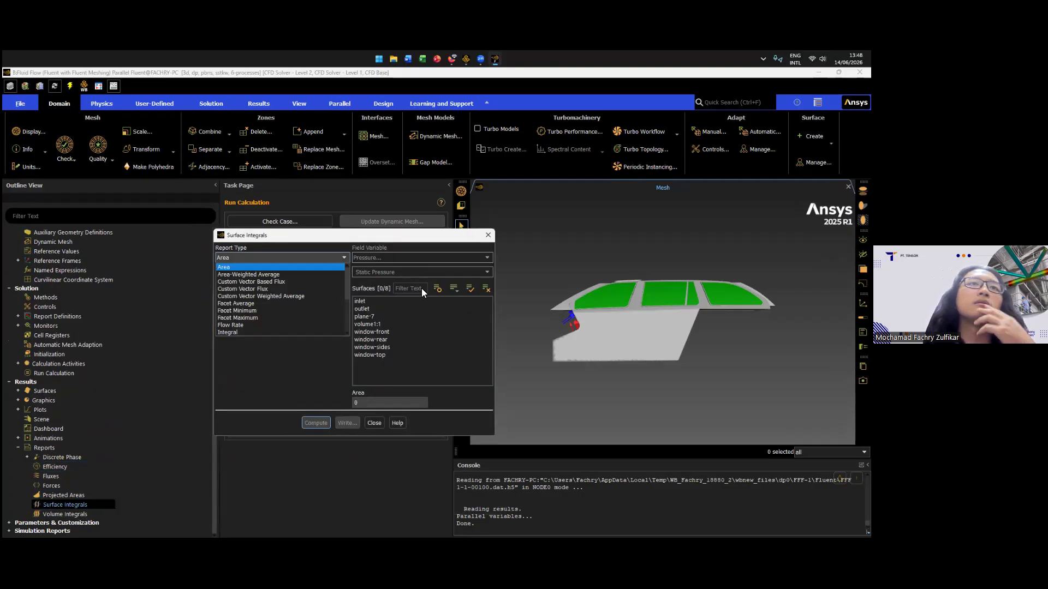
pyautogui.click(421, 288)
pyautogui.press('space')
pyautogui.press('Down')
pyautogui.press('Return')
pyautogui.click(413, 260)
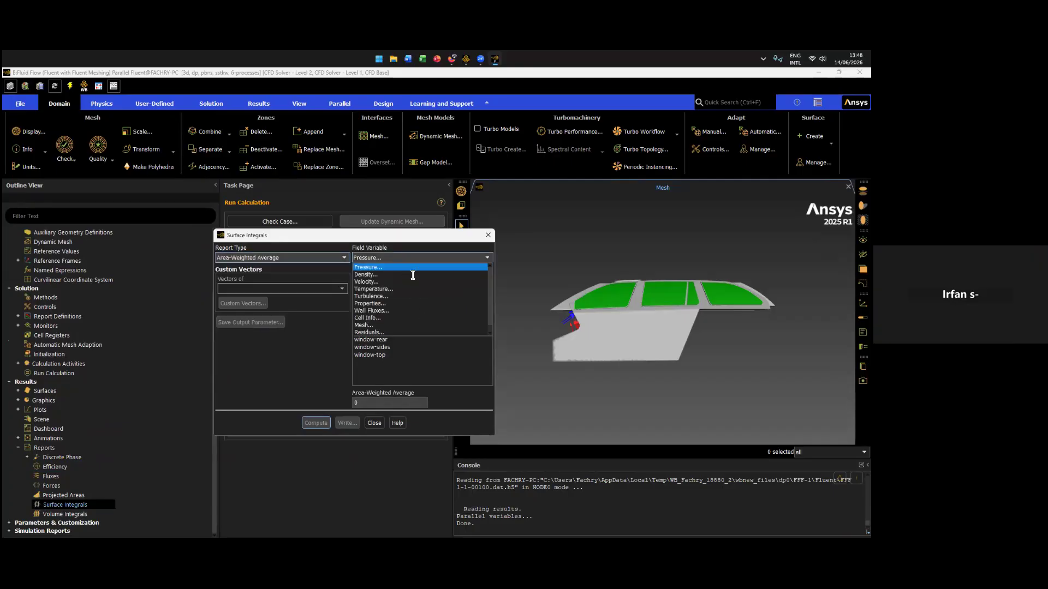
pyautogui.scroll(-1, 488, 276)
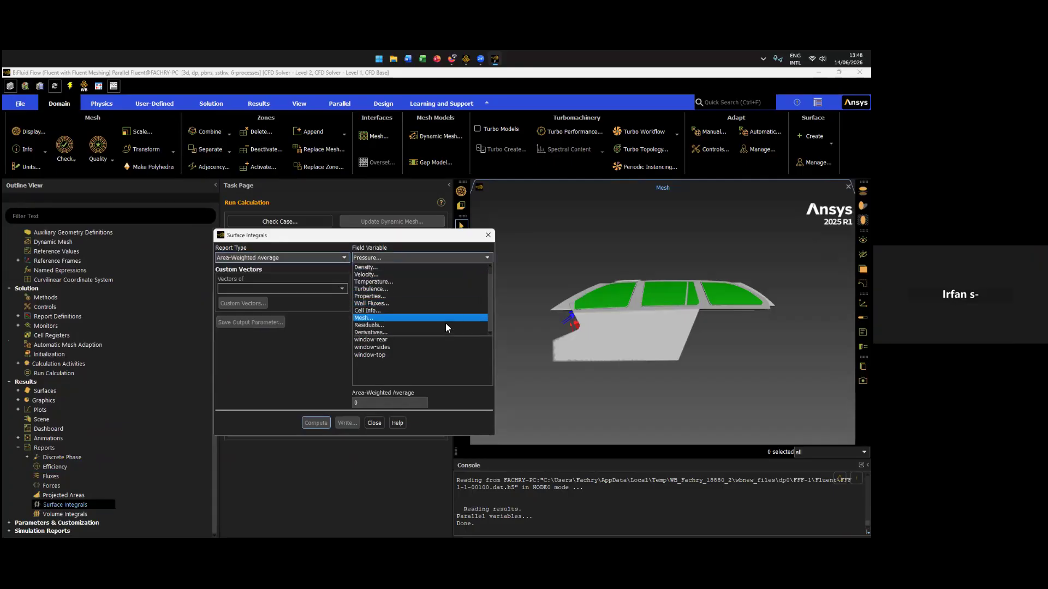
pyautogui.scroll(1, 440, 308)
pyautogui.press('Up')
pyautogui.press('Down')
pyautogui.press('Return')
# - Review the available velocity quantities and field variable categories, and close the Surface Integrals report without computing
pyautogui.click(404, 273)
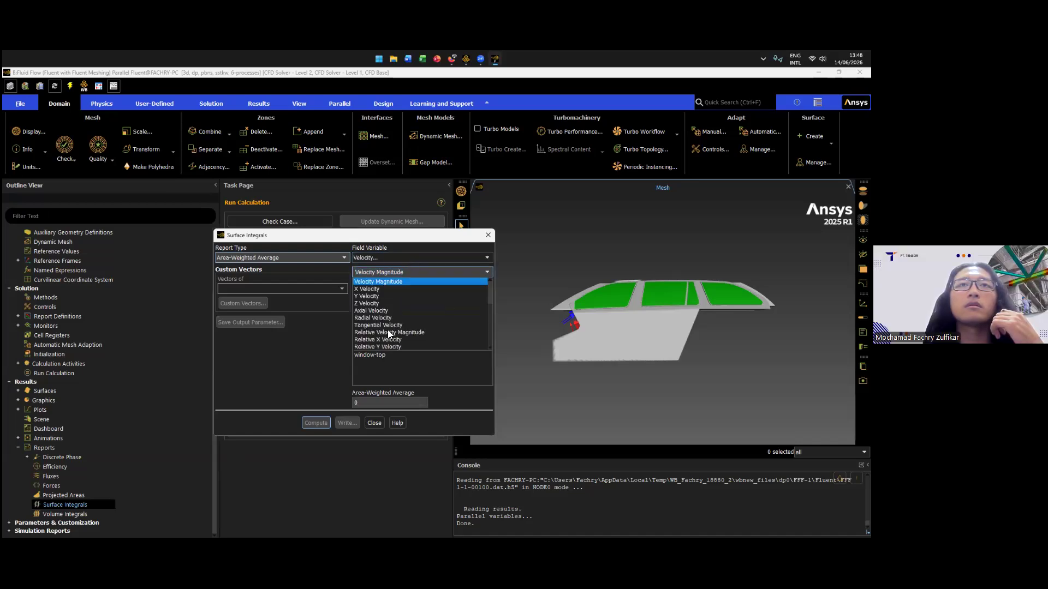
pyautogui.scroll(-5, 367, 332)
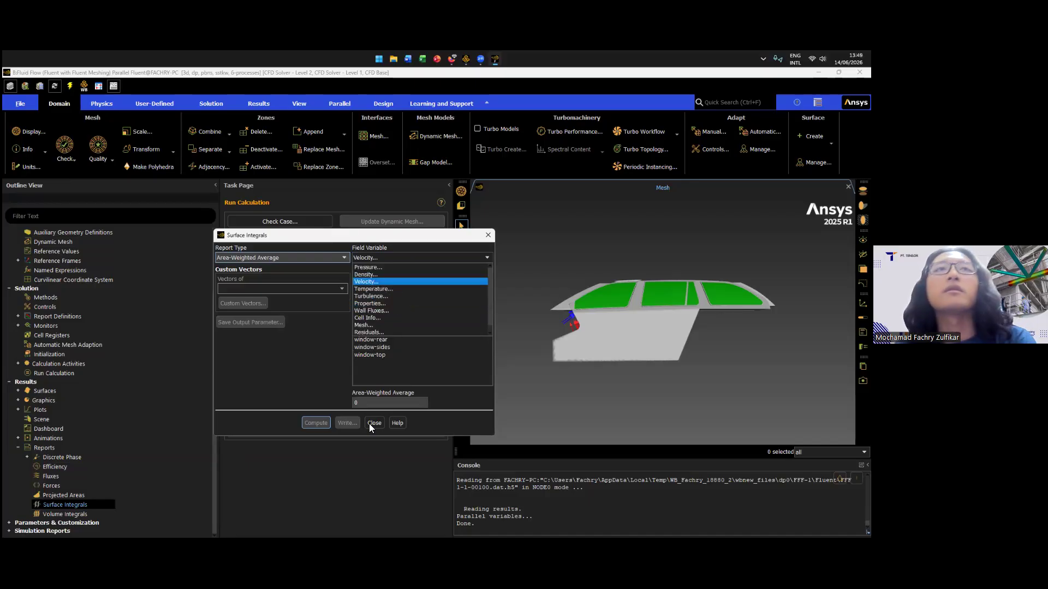
pyautogui.click(369, 425)
pyautogui.click(379, 258)
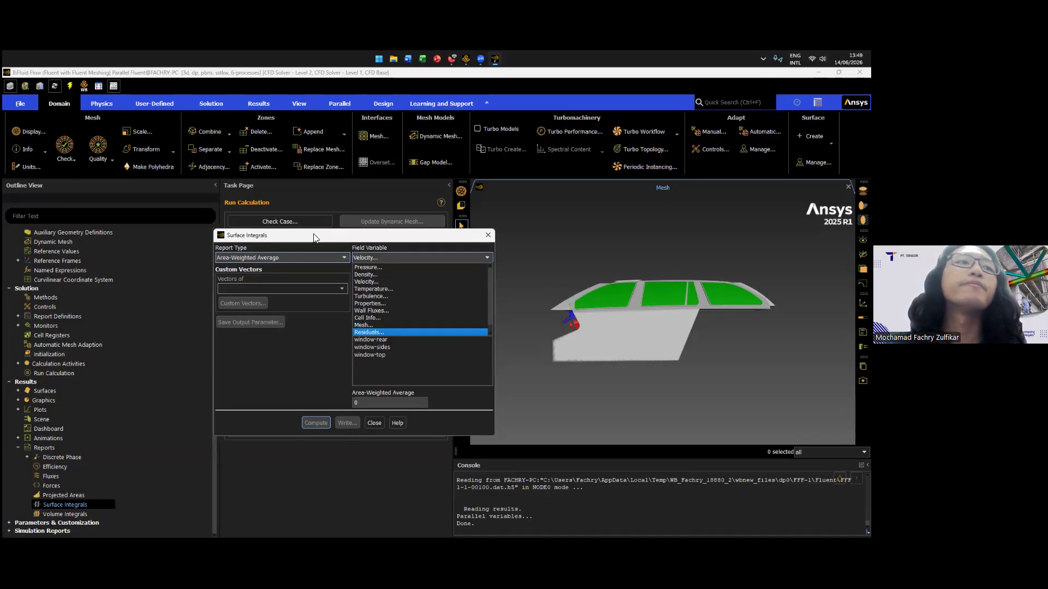
pyautogui.click(374, 423)
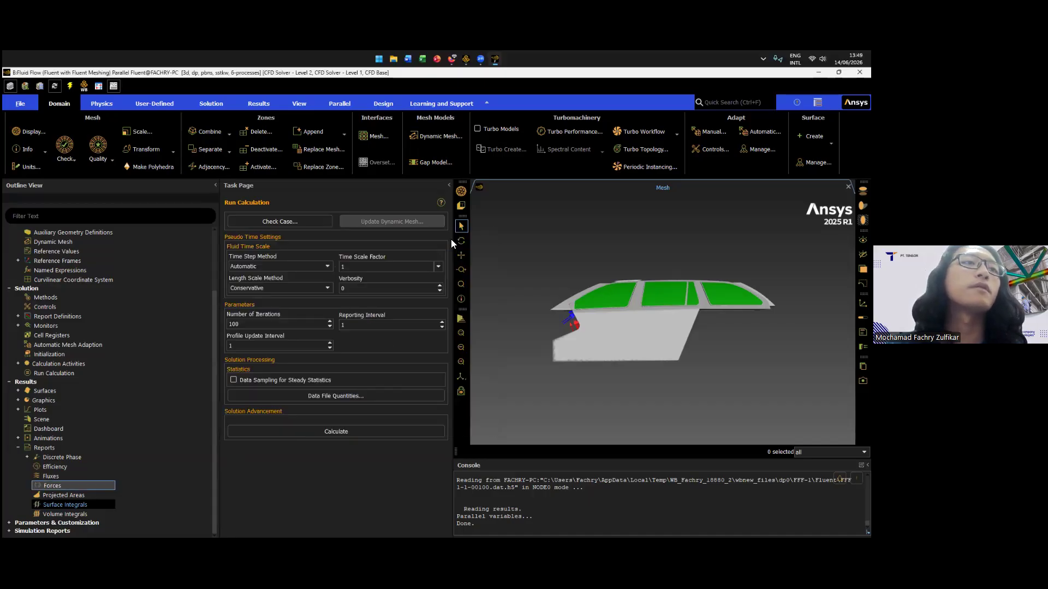
# - Open the flux report and compute the mass flow rate through the inlet and outlet boundaries
pyautogui.doubleClick(51, 476)
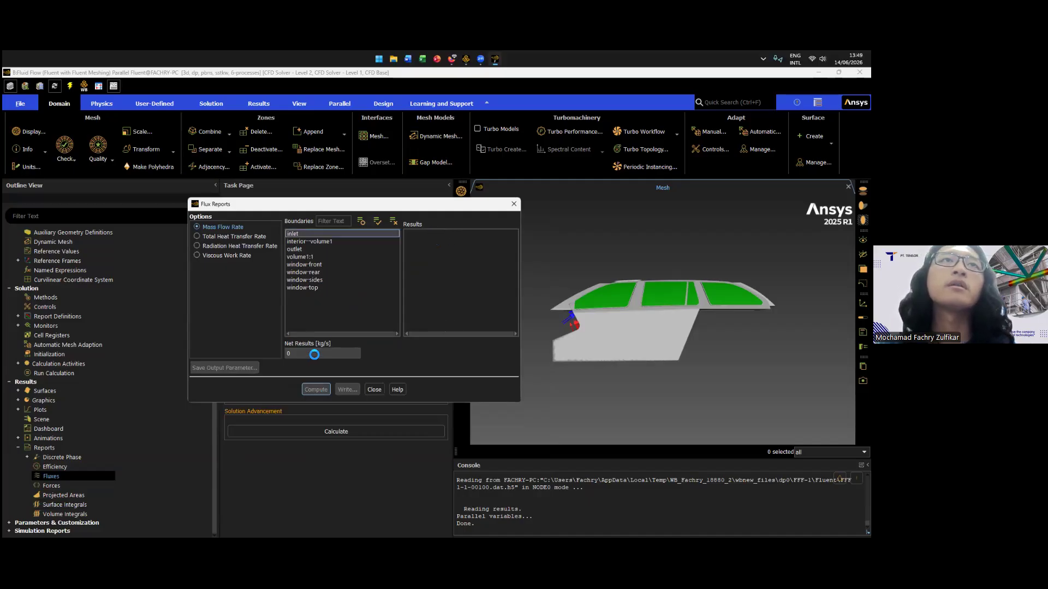
pyautogui.click(304, 233)
pyautogui.click(304, 248)
pyautogui.click(316, 389)
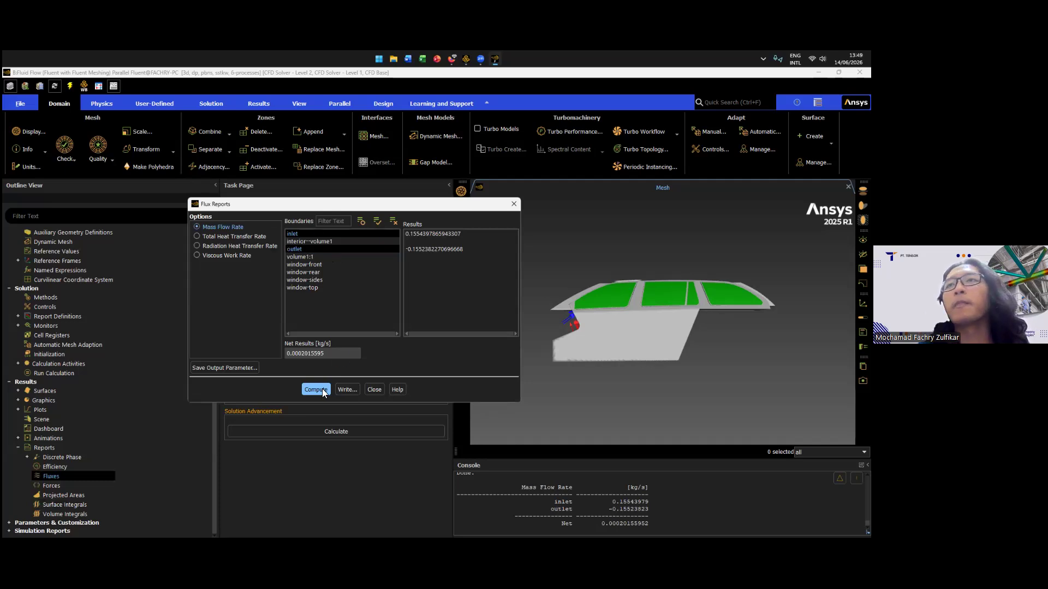
# - Switch the flux report to Total Heat Transfer Rate and compute it for all boundaries
pyautogui.click(197, 236)
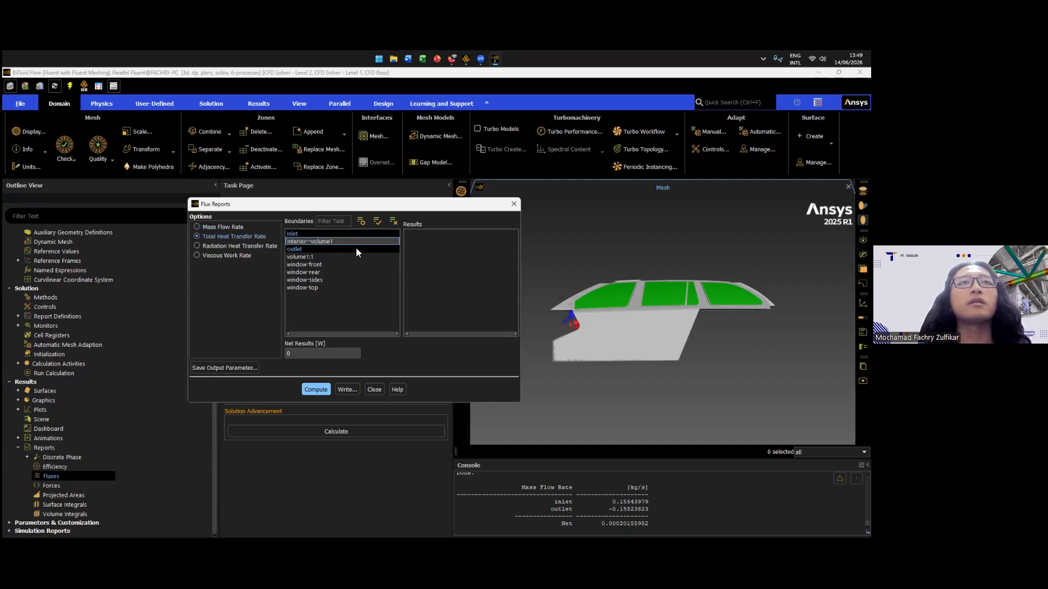
pyautogui.click(377, 221)
pyautogui.click(316, 389)
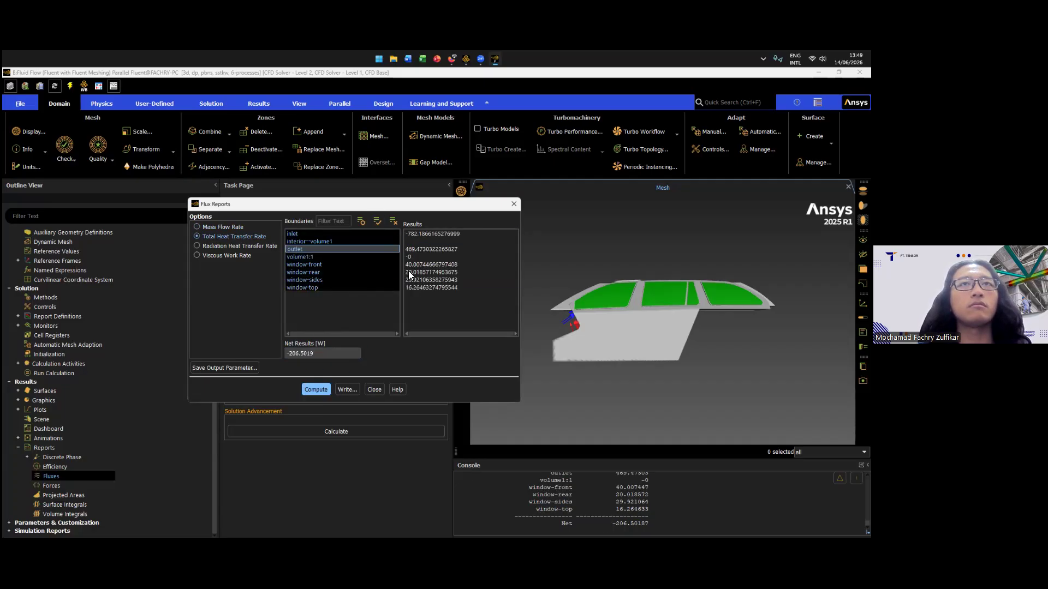
# - Compute the total heat transfer rate with only the outlet excluded, and again with the outlet included and the inlet excluded
pyautogui.click(325, 250)
pyautogui.click(316, 389)
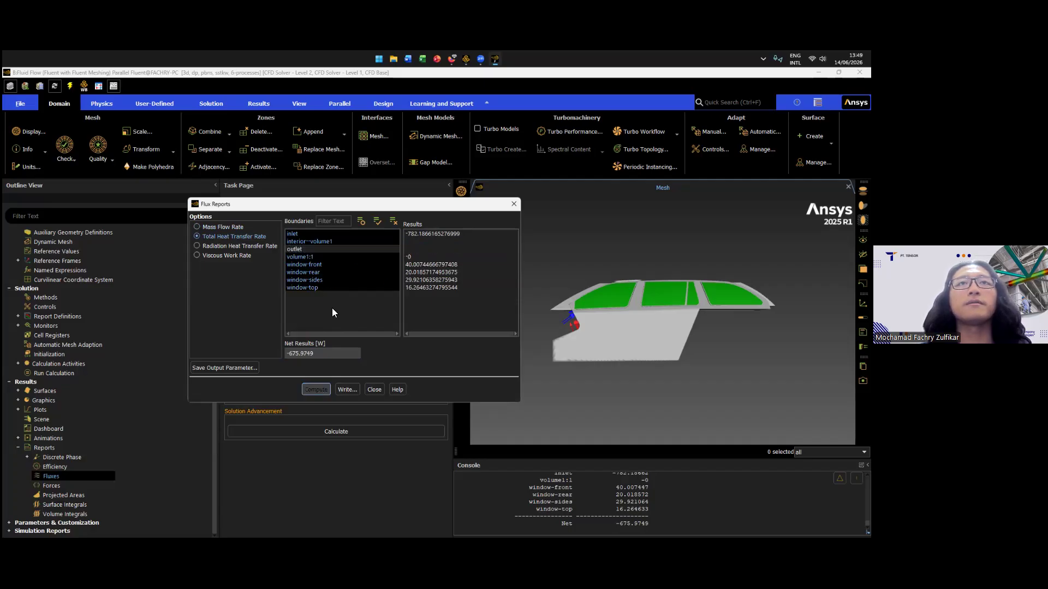
pyautogui.click(326, 234)
pyautogui.click(312, 386)
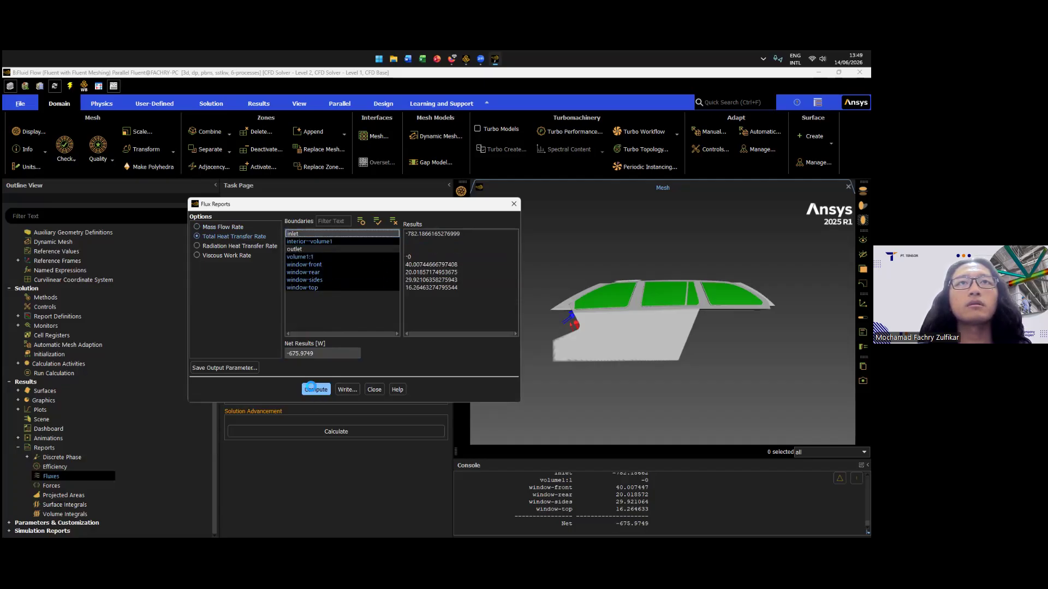
pyautogui.click(328, 249)
pyautogui.click(383, 235)
pyautogui.click(316, 389)
# - Include the inlet, exclude interior--volume1 and compute the total heat transfer rate for all remaining boundaries
pyautogui.click(305, 234)
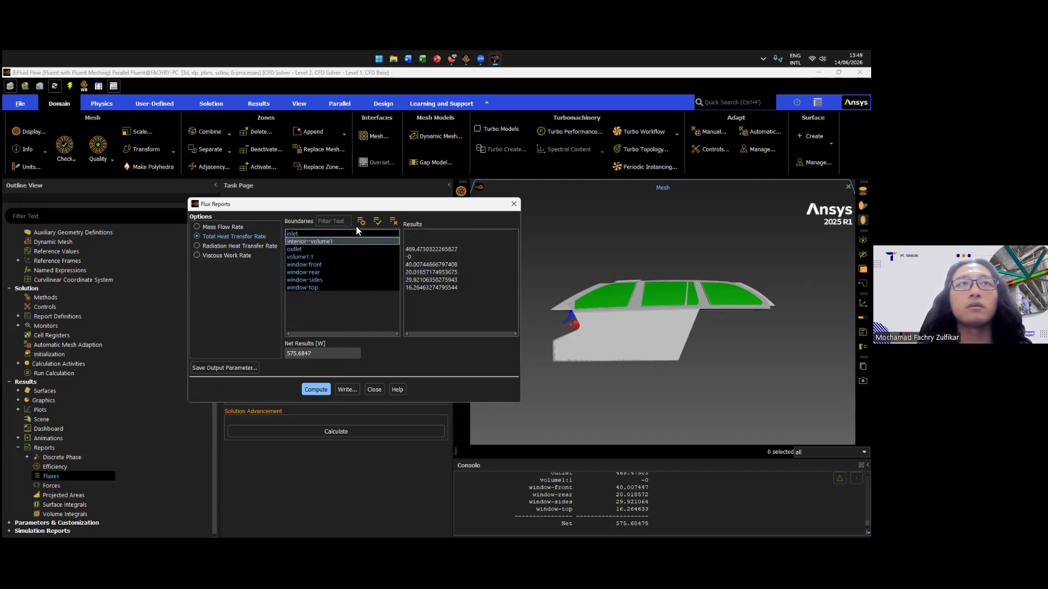
pyautogui.click(316, 389)
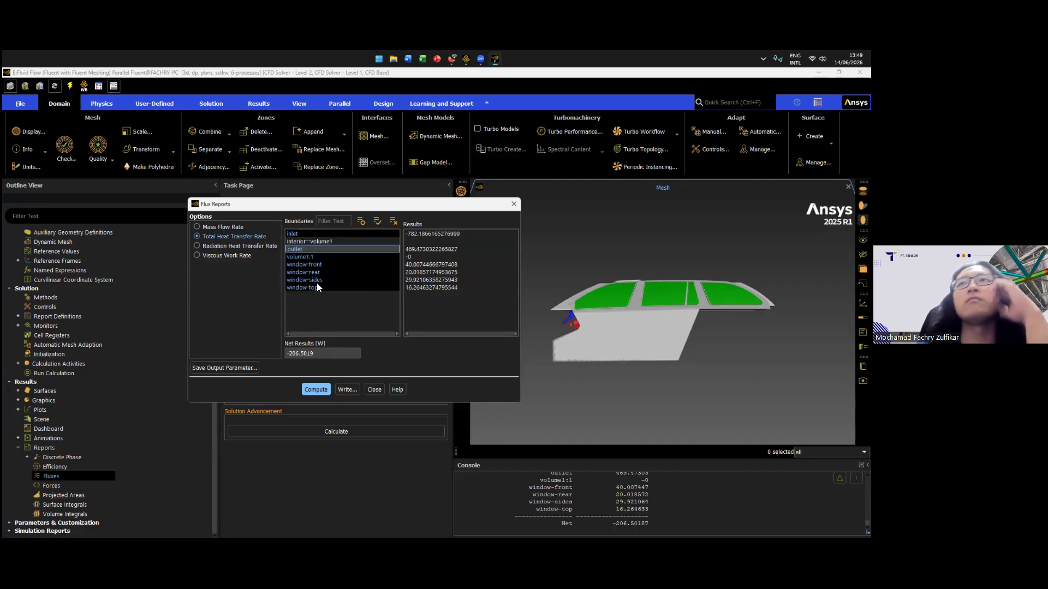
pyautogui.click(316, 390)
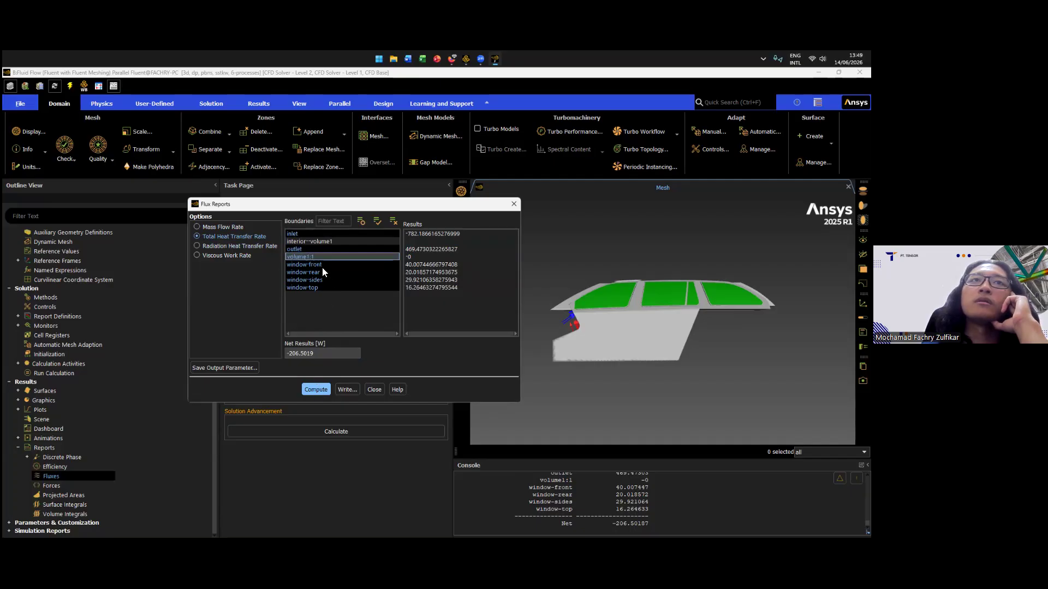
# - Compute the total heat transfer rate for only the inlet and outlet, and the mass flow rate for the same two boundaries
pyautogui.click(312, 280)
pyautogui.click(312, 288)
pyautogui.click(298, 266)
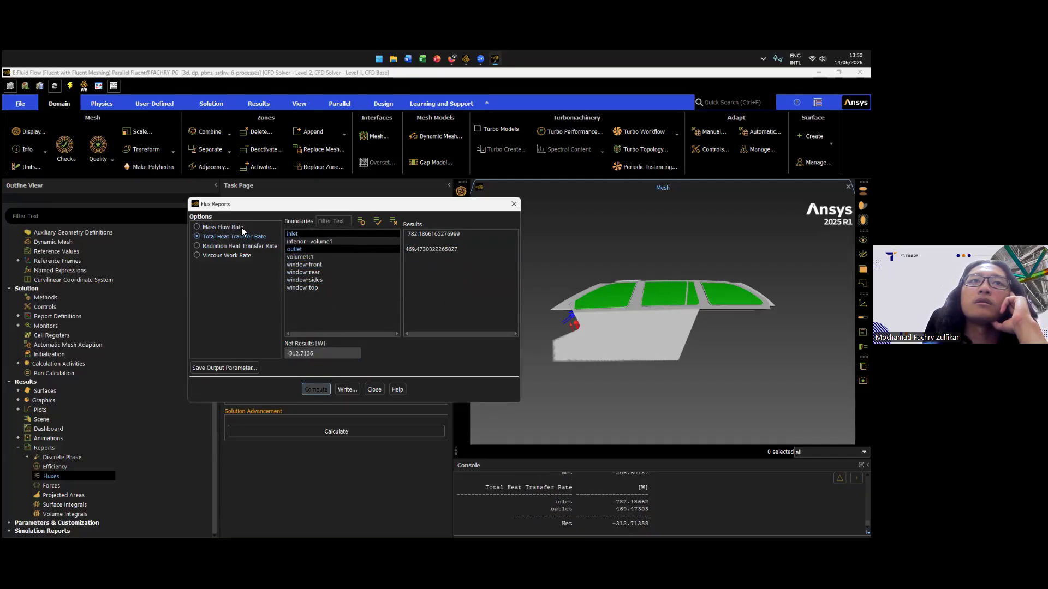
pyautogui.click(316, 390)
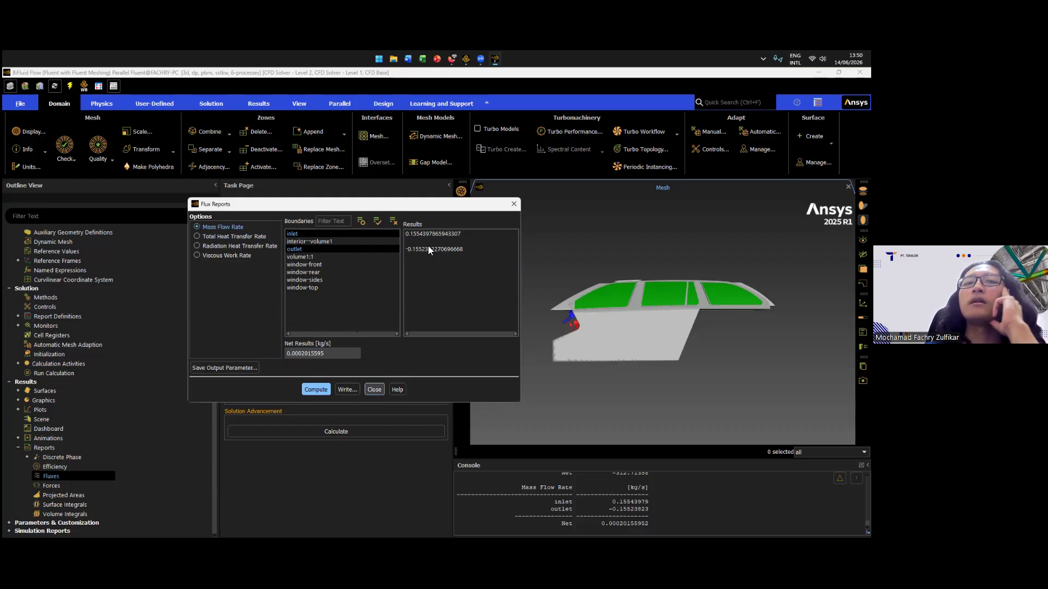
# - Set the flux report back to Total Heat Transfer Rate and compute it for every boundary except interior--volume1
pyautogui.click(197, 236)
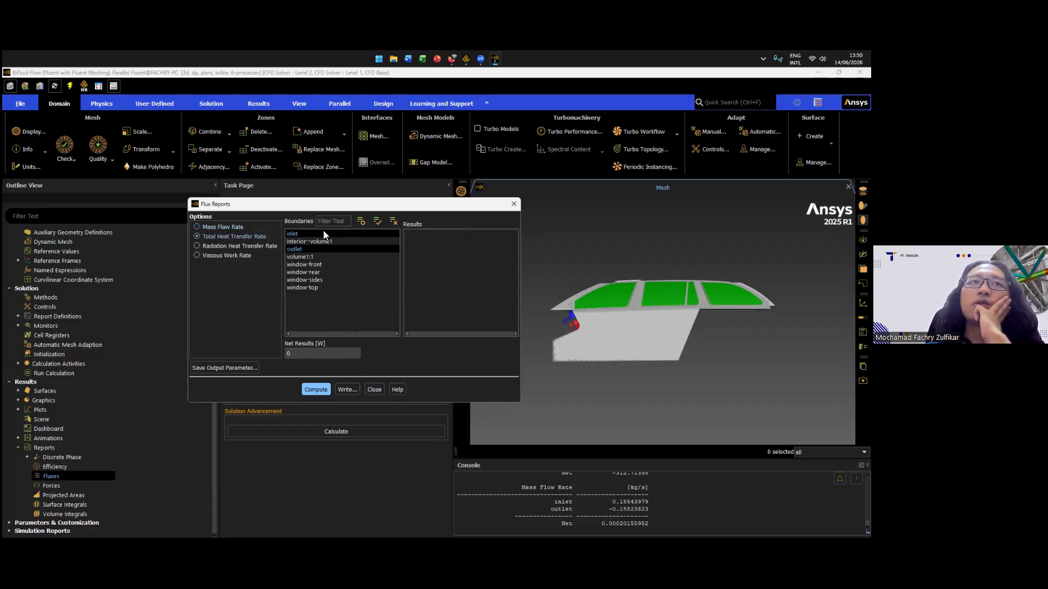
pyautogui.click(377, 221)
pyautogui.click(310, 242)
pyautogui.click(316, 390)
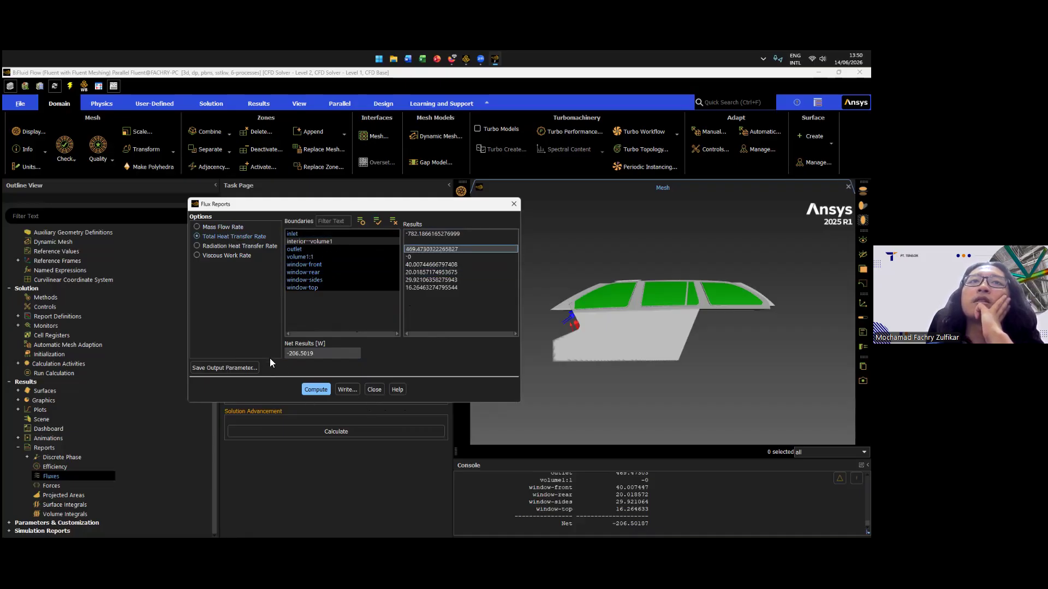
pyautogui.click(321, 389)
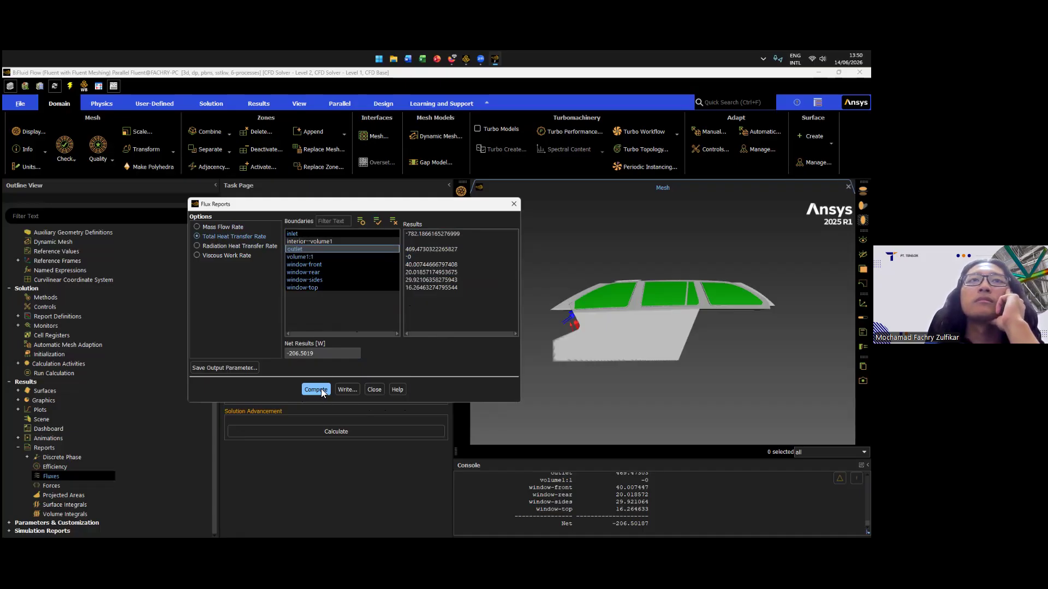